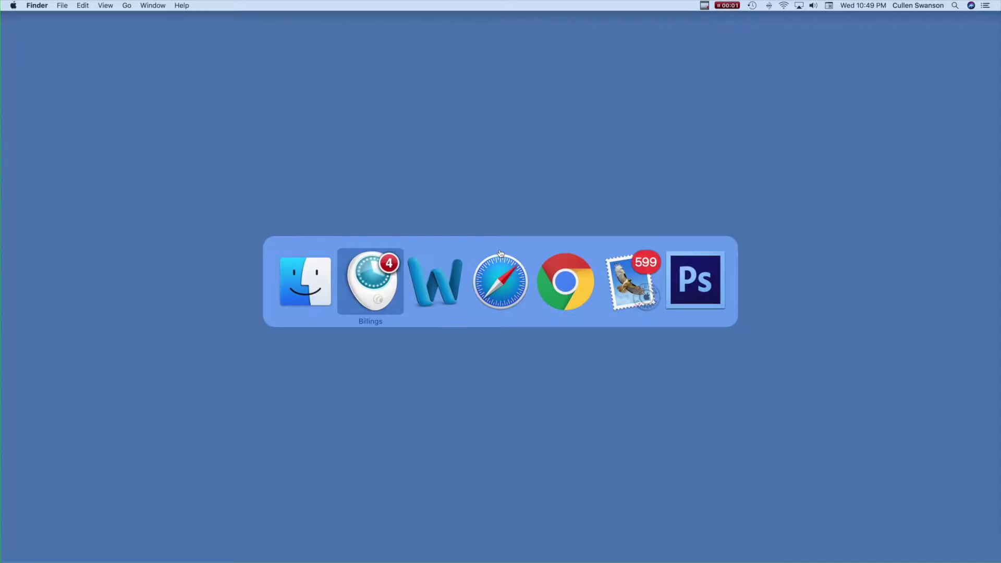
- Switch to Safari, close the leftover site tabs and log out of the WordPress admin
{"action": "left_click", "coordinate": [500, 254]}
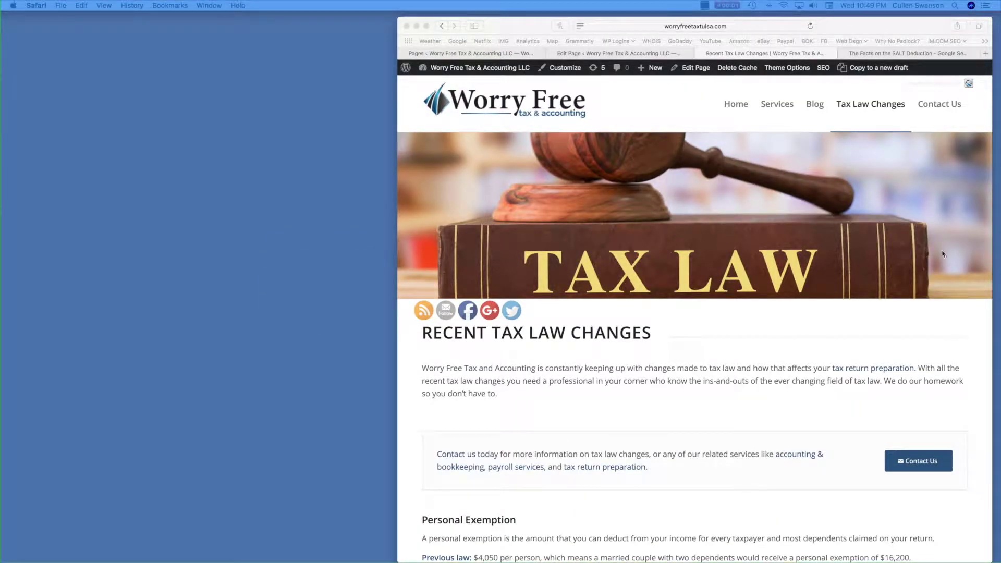
{"action": "left_click", "coordinate": [839, 25]}
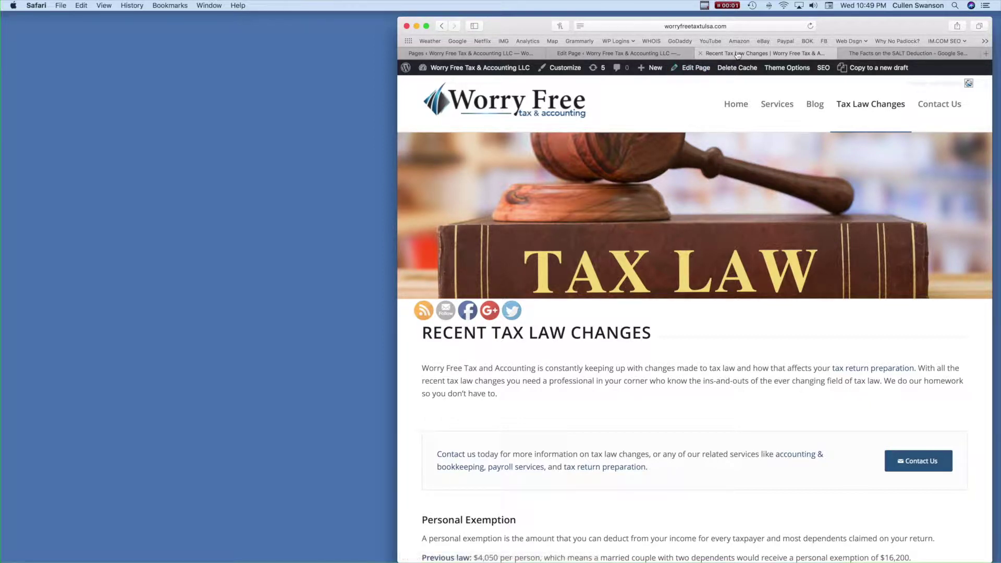
{"action": "mouse_move", "coordinate": [457, 69]}
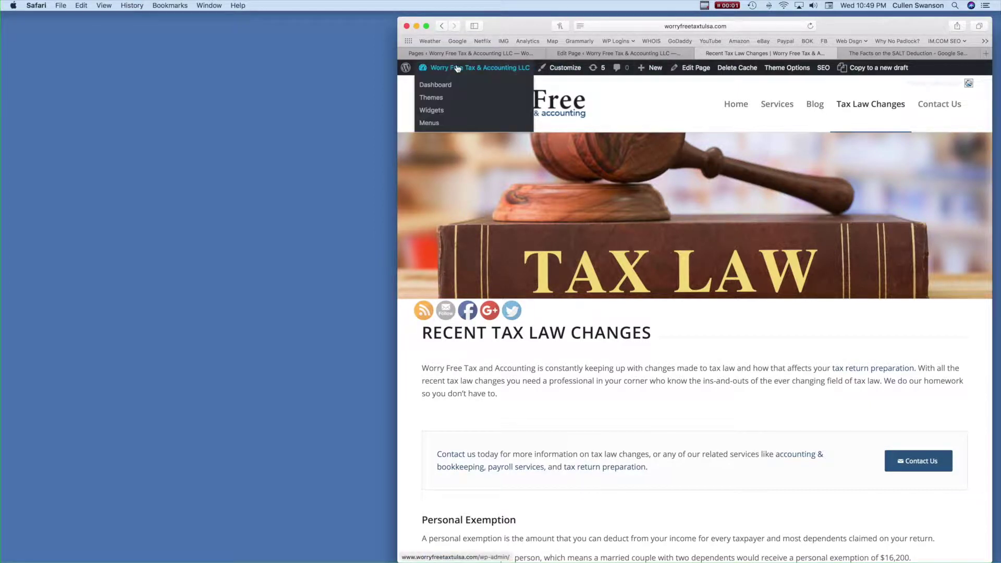
{"action": "mouse_move", "coordinate": [406, 69]}
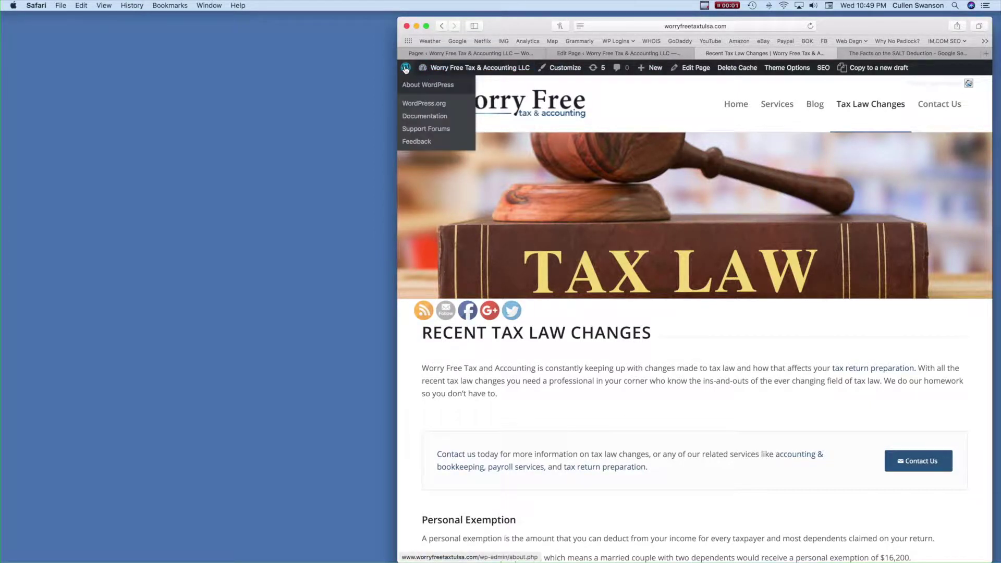
{"action": "left_click", "coordinate": [702, 53]}
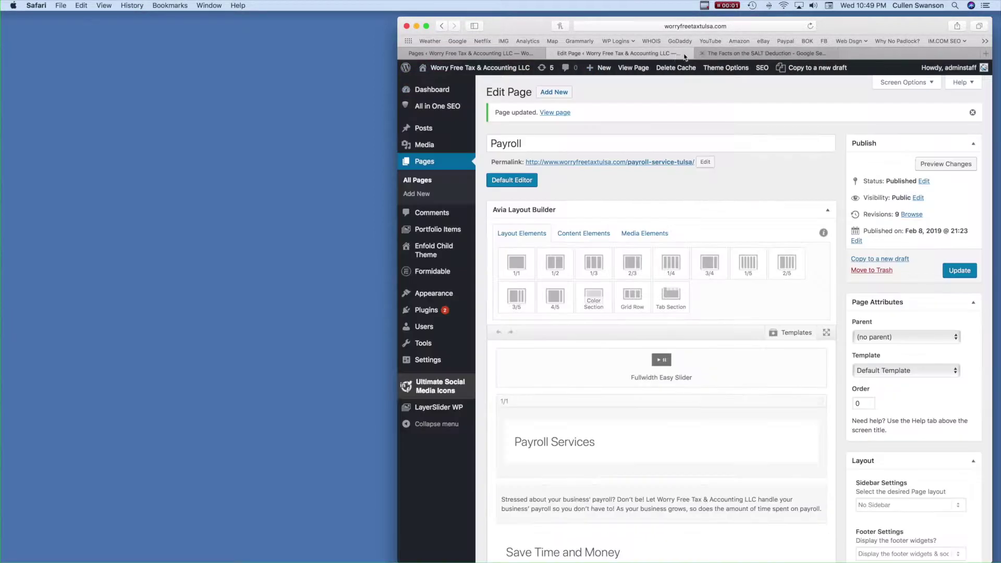
{"action": "left_click", "coordinate": [701, 53]}
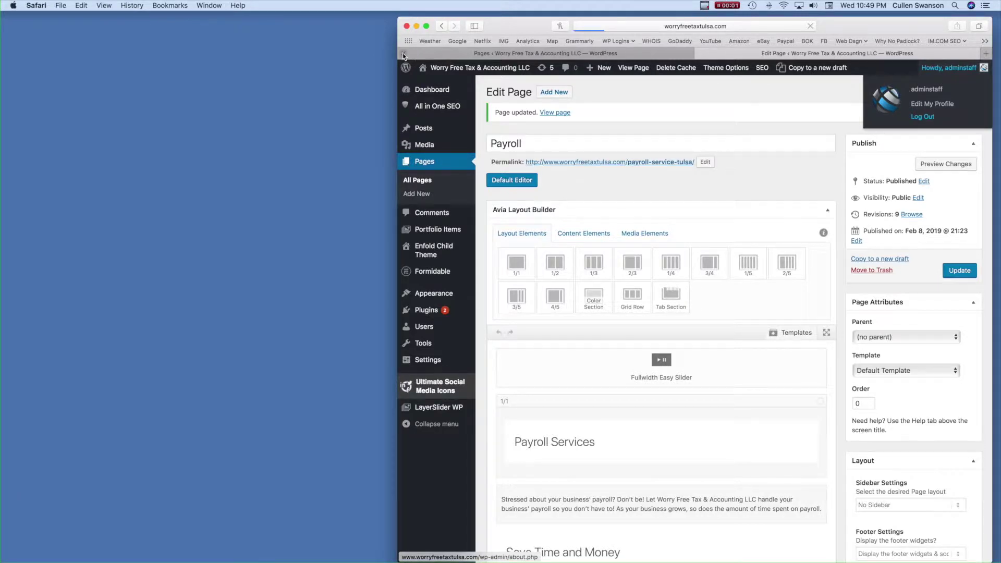
{"action": "left_click", "coordinate": [403, 54]}
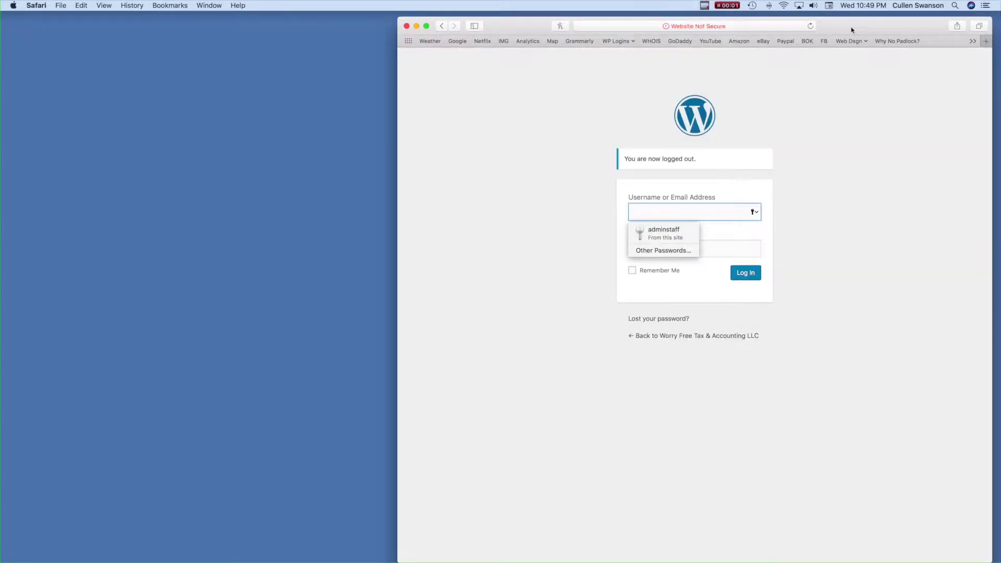
- Log in to WordPress with the saved username and password, with Remember Me enabled
{"action": "left_click", "coordinate": [661, 233]}
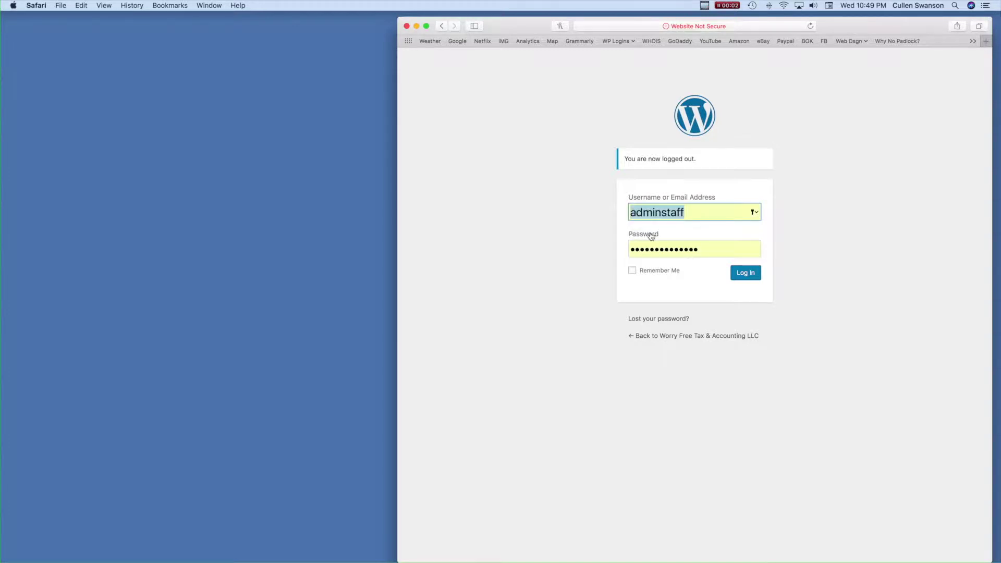
{"action": "left_click", "coordinate": [633, 271]}
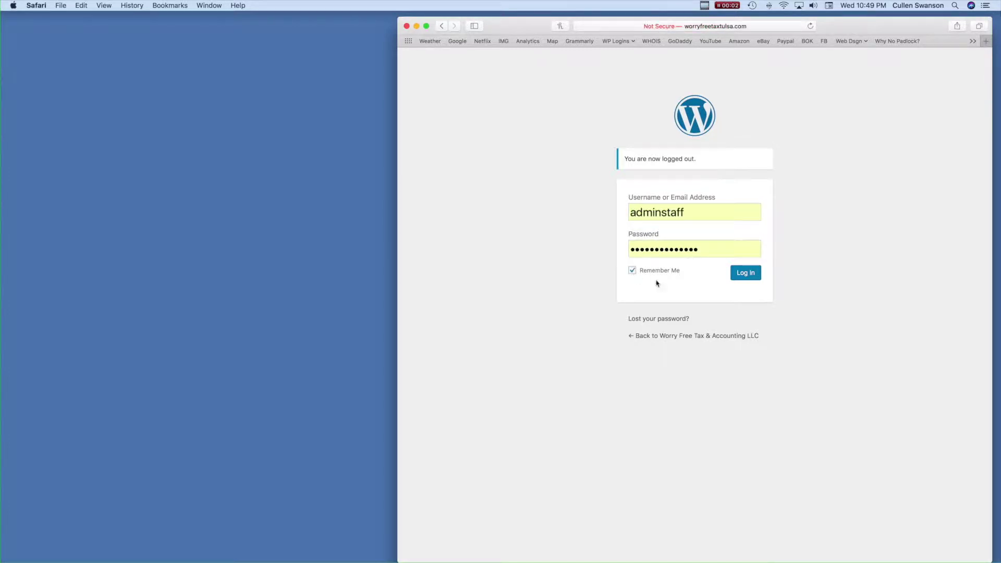
{"action": "left_click", "coordinate": [744, 276]}
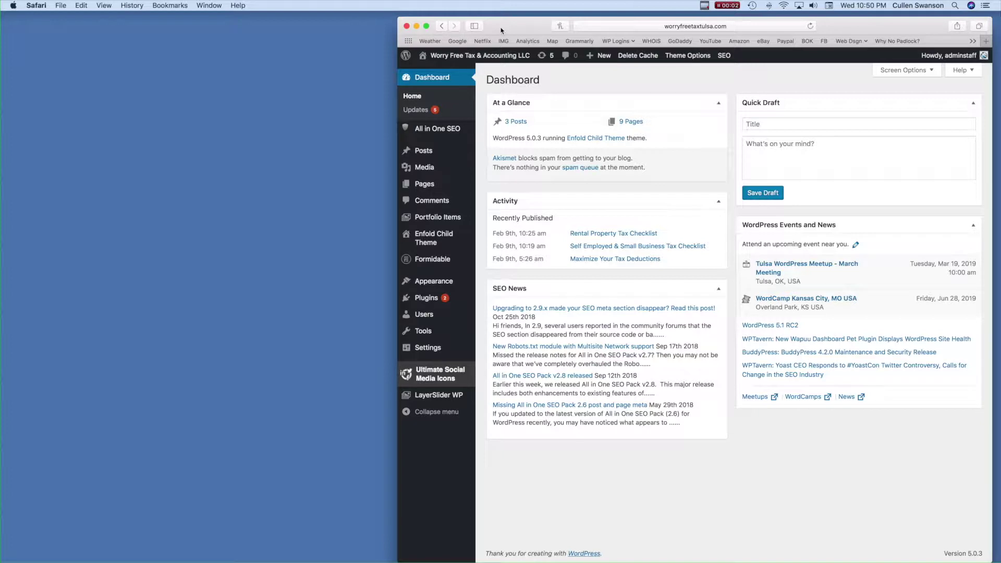
- Open the public Worry Free Tax & Accounting site in a new tab and go to its Blog page
{"action": "mouse_move", "coordinate": [460, 57]}
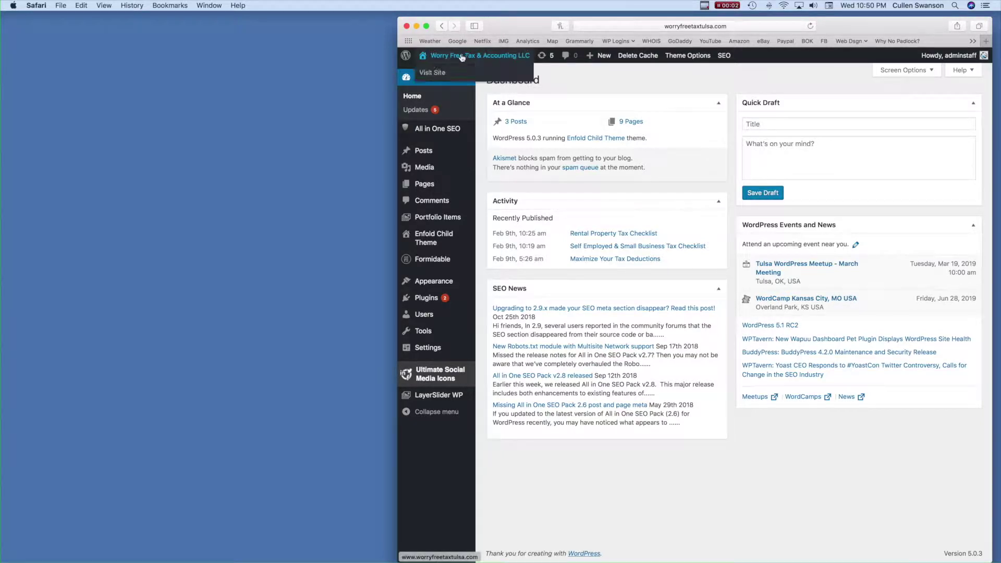
{"action": "right_click", "coordinate": [436, 74]}
{"action": "left_click", "coordinate": [449, 73]}
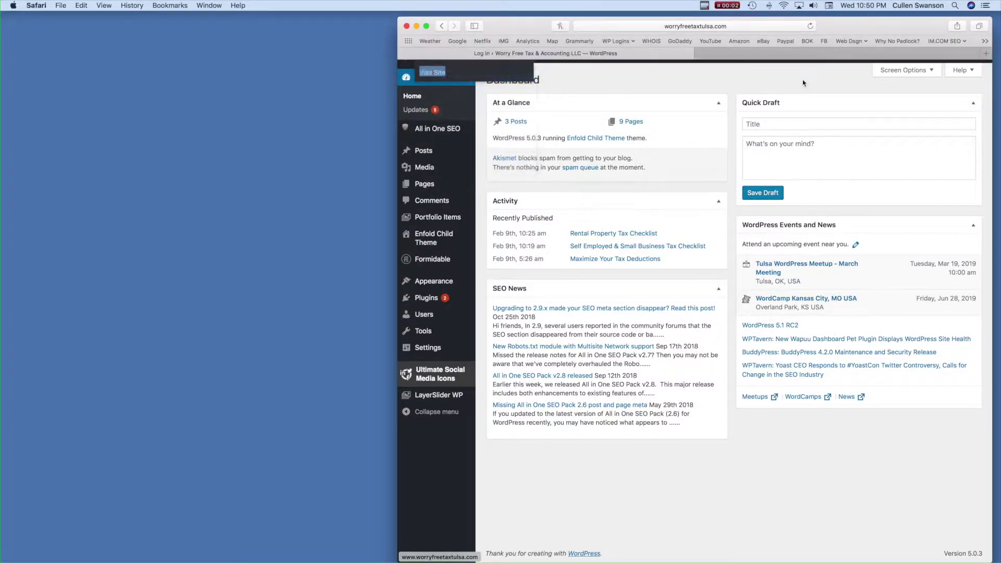
{"action": "left_click", "coordinate": [807, 55]}
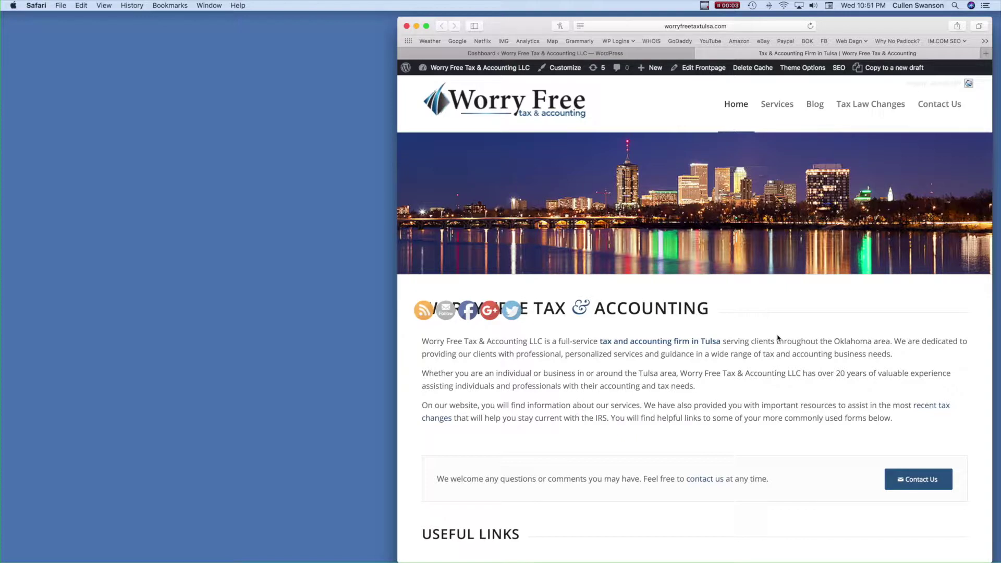
{"action": "left_click", "coordinate": [816, 107]}
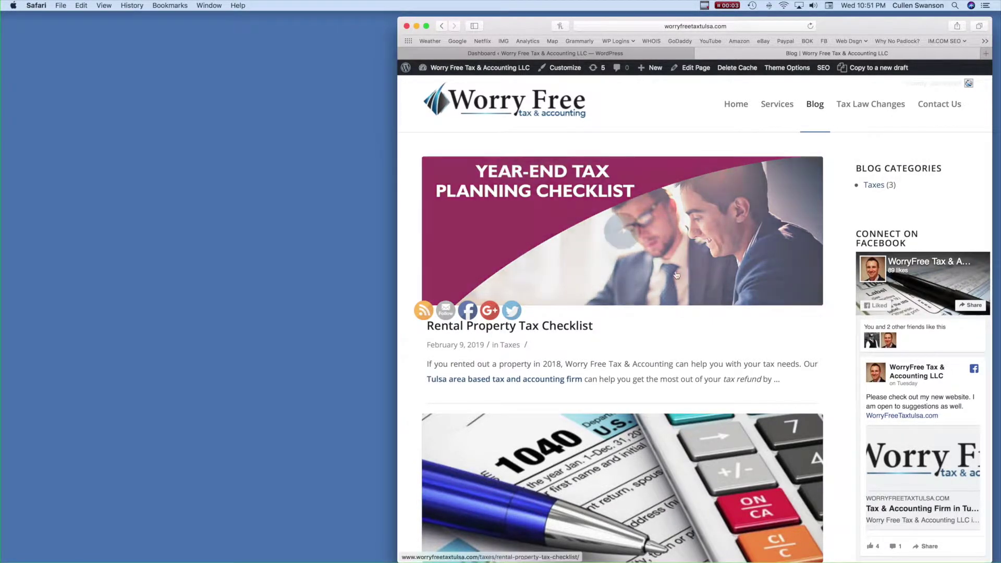
- Return to the WordPress dashboard and adjust the browser window's width to leave room beside it
{"action": "left_click_drag", "start_coordinate": [399, 260], "coordinate": [342, 260]}
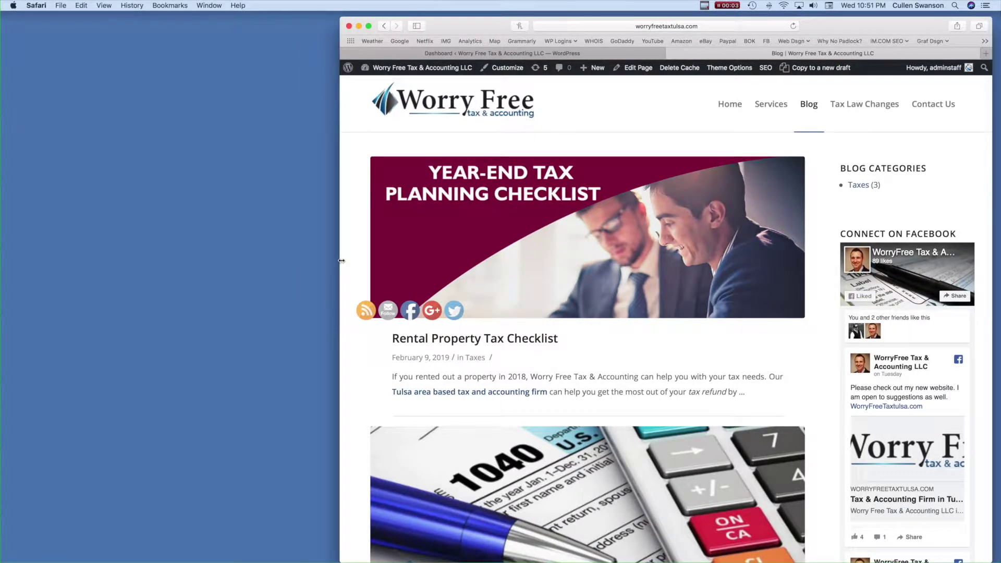
{"action": "left_click", "coordinate": [511, 53]}
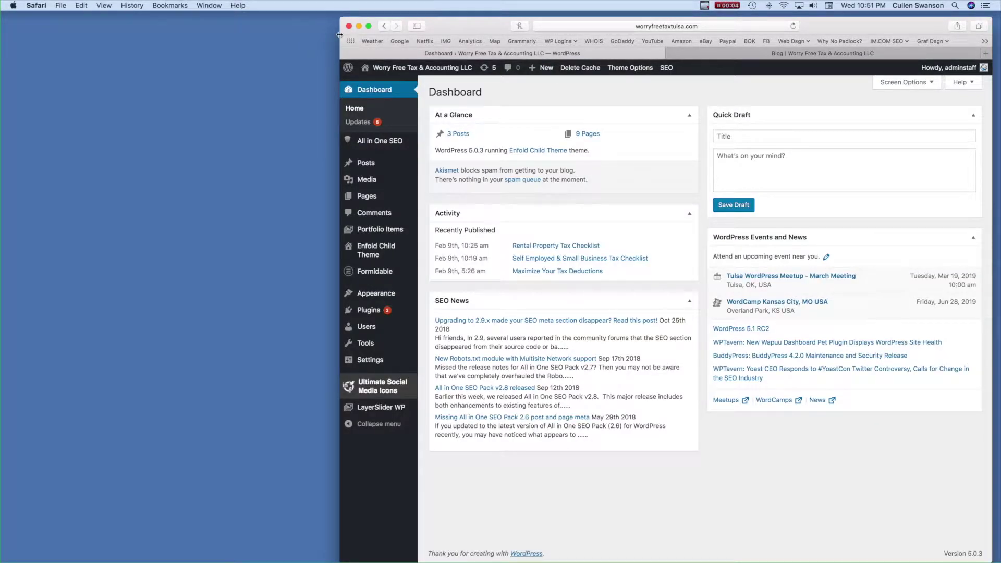
{"action": "left_click_drag", "start_coordinate": [340, 33], "coordinate": [380, 33]}
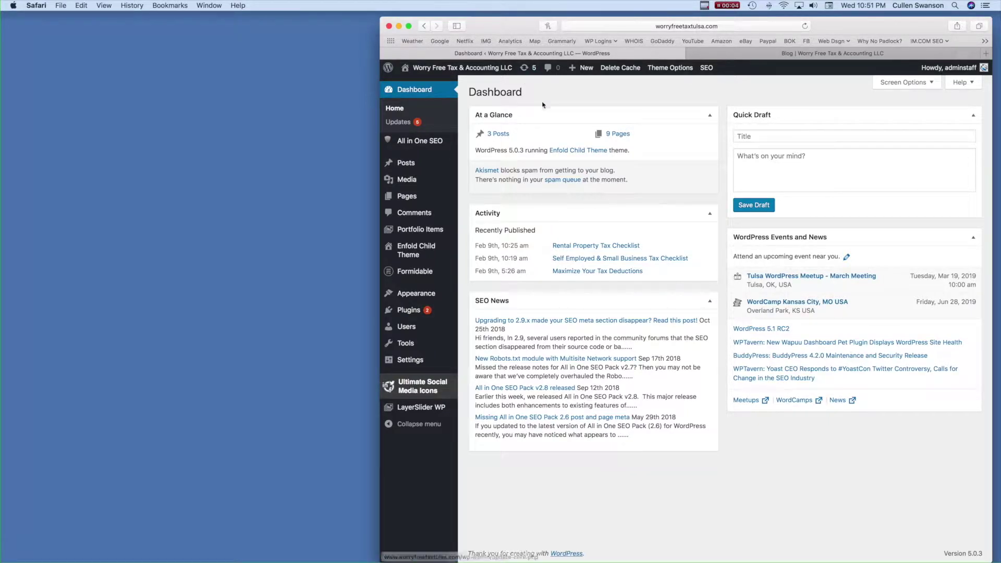
- Start a new blog post from the WordPress dashboard
{"action": "mouse_move", "coordinate": [586, 73]}
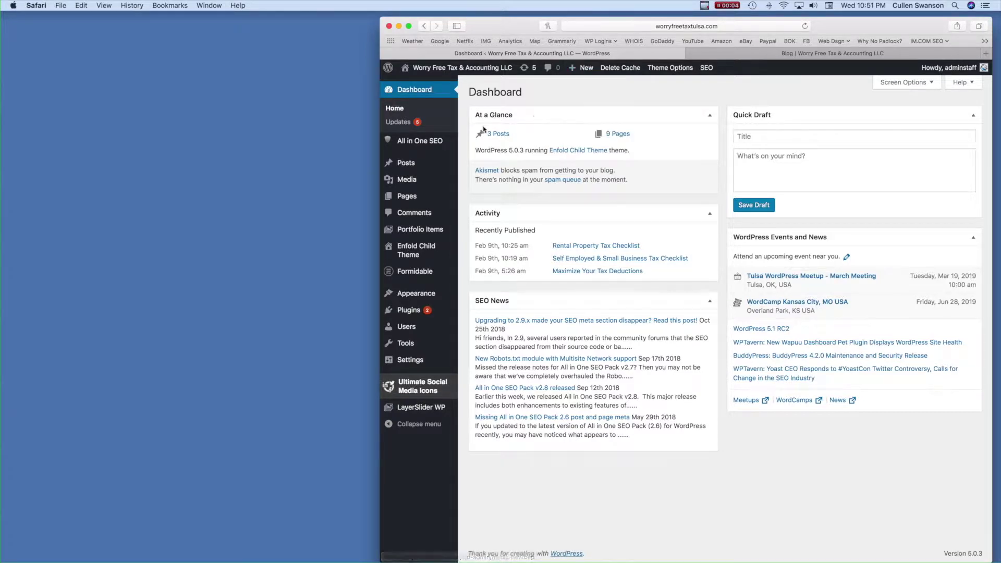
{"action": "mouse_move", "coordinate": [413, 167]}
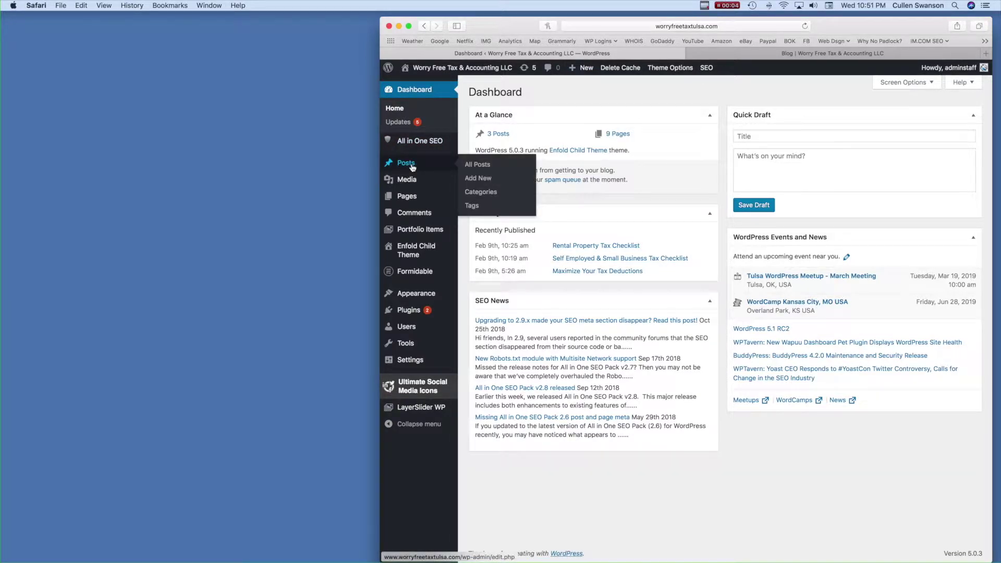
{"action": "left_click", "coordinate": [484, 180]}
- Switch to Word, copy the title "IRS Waives Late Tax Payment Penalties" and highlight it in yellow
{"action": "key", "text": "super+Tab"}
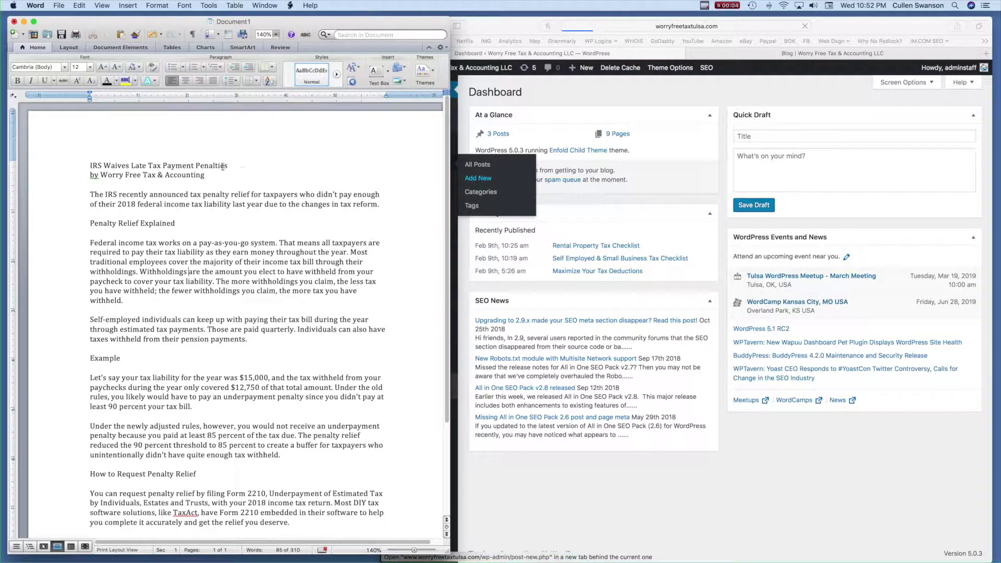
{"action": "left_click_drag", "start_coordinate": [228, 166], "coordinate": [90, 166]}
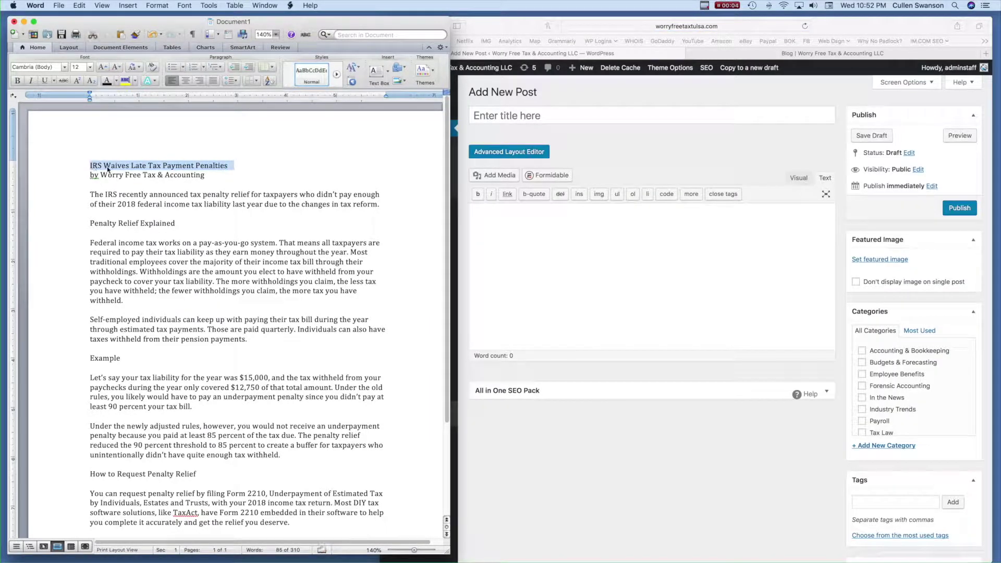
{"action": "right_click", "coordinate": [109, 167]}
{"action": "left_click", "coordinate": [114, 180]}
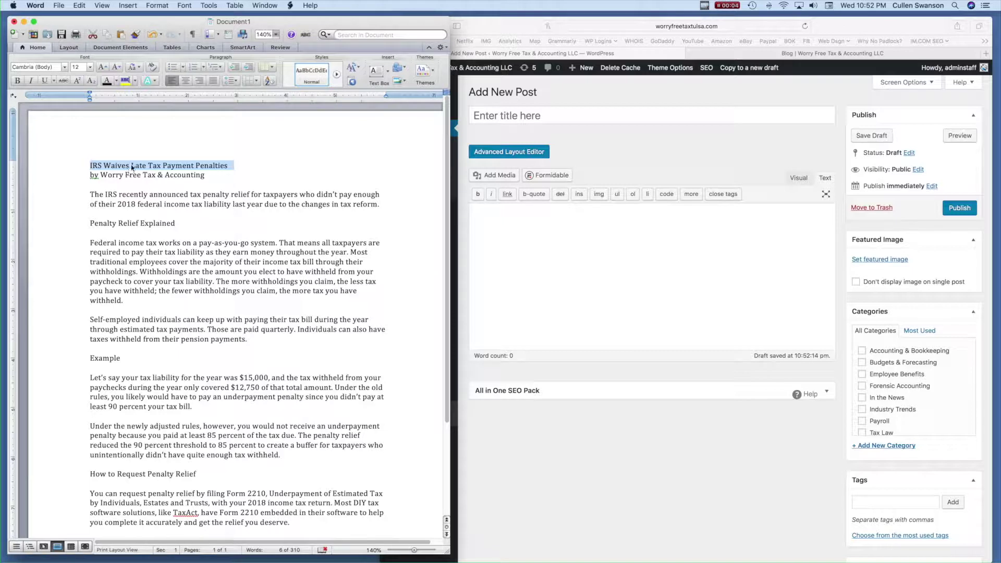
{"action": "right_click", "coordinate": [132, 165]}
{"action": "left_click", "coordinate": [151, 180]}
{"action": "left_click", "coordinate": [125, 81]}
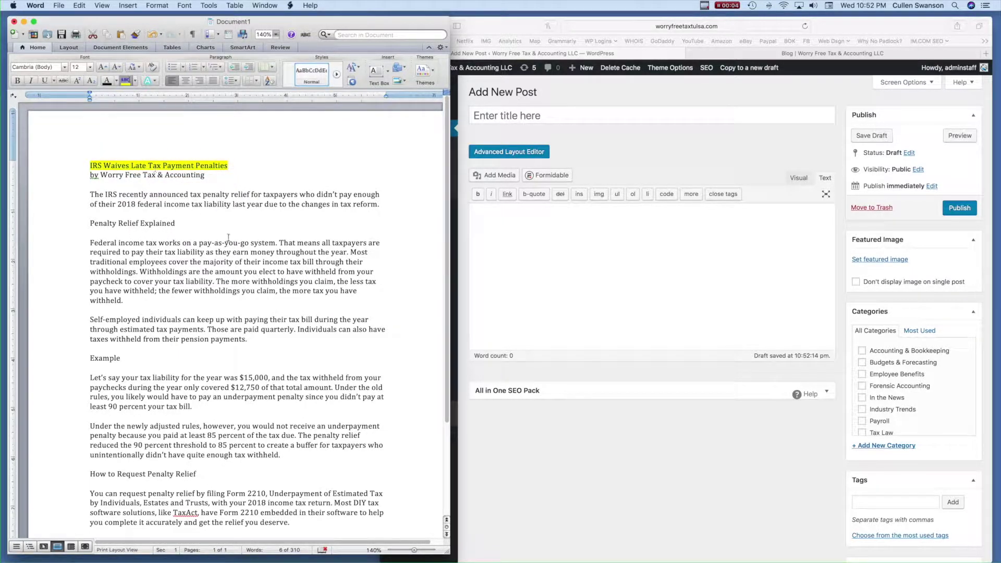
{"action": "left_click", "coordinate": [229, 235]}
- Switch back to Safari and paste "IRS Waives Late Tax Payment Penalties" as the new post's title
{"action": "left_click", "coordinate": [543, 116]}
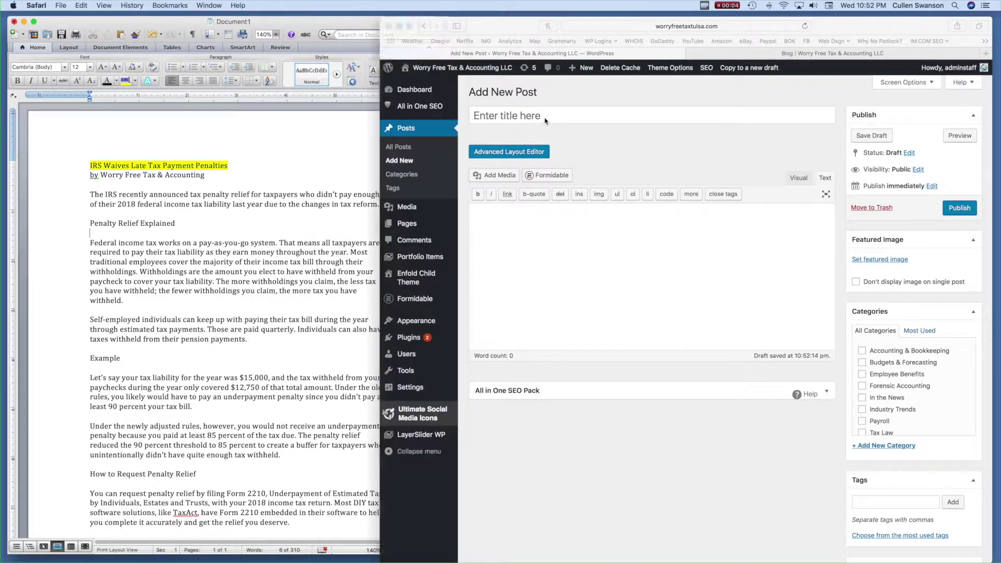
{"action": "right_click", "coordinate": [537, 113]}
{"action": "left_click", "coordinate": [563, 135]}
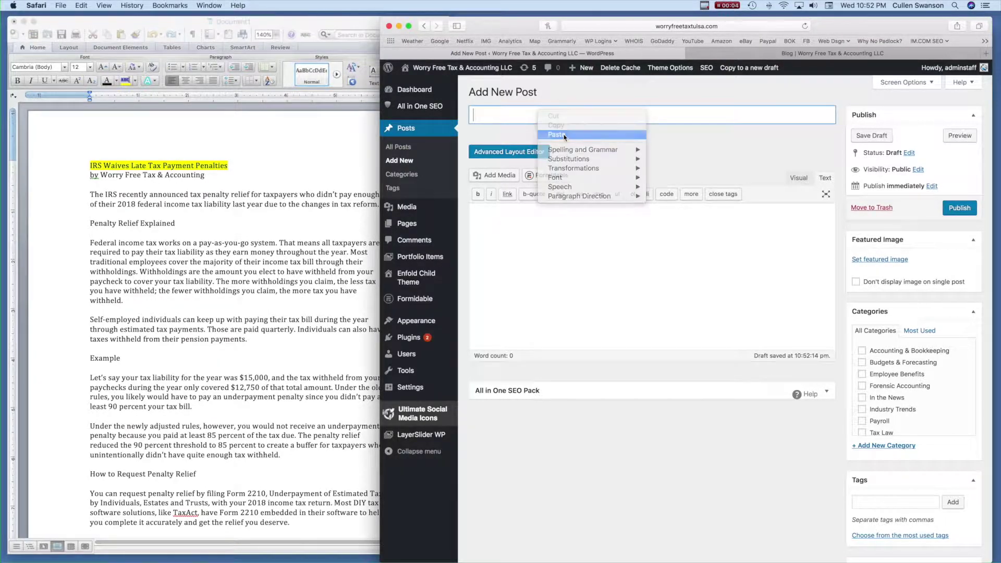
{"action": "left_click", "coordinate": [619, 144]}
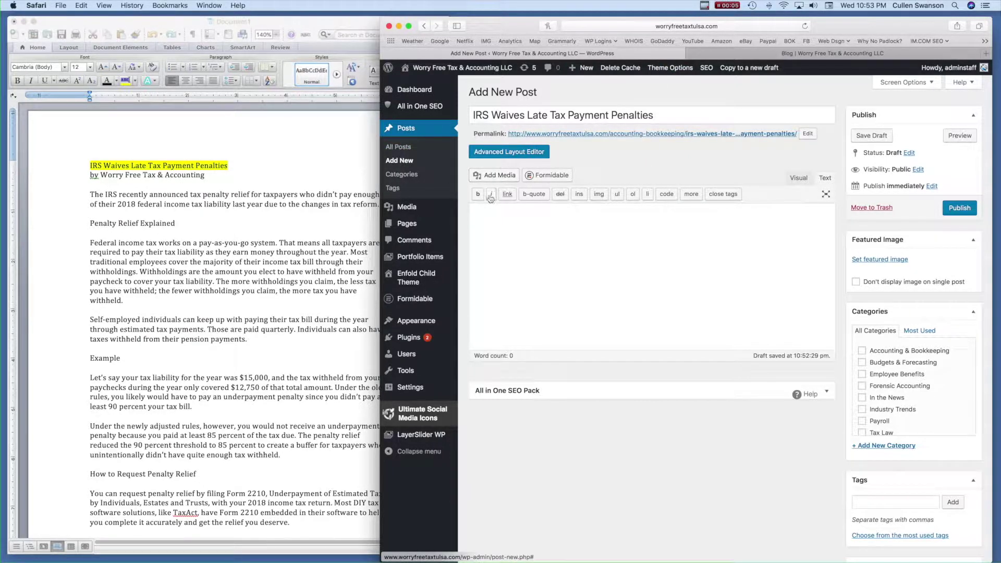
- Open the post Categories page in a new tab and widen the browser window
{"action": "right_click", "coordinate": [411, 178]}
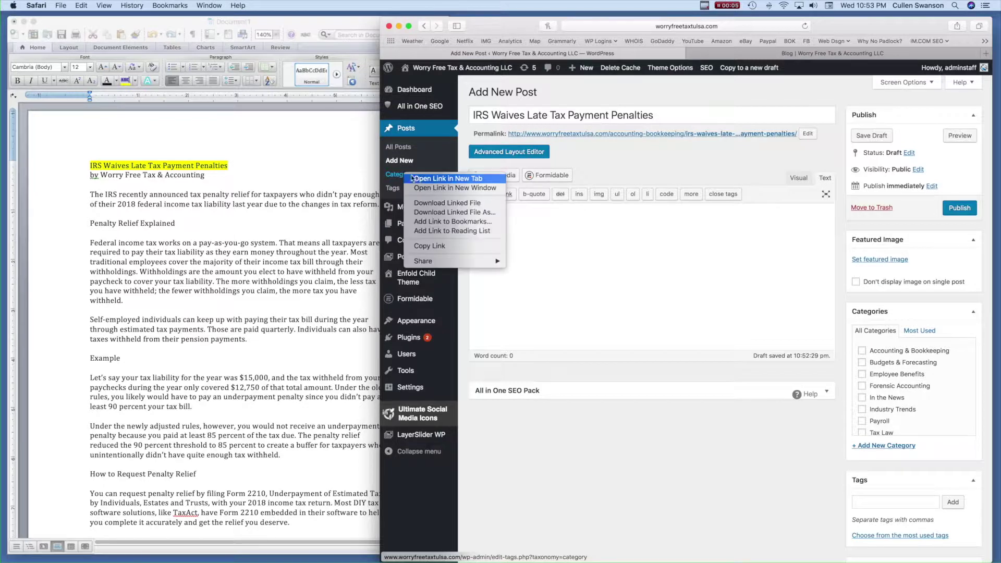
{"action": "left_click", "coordinate": [417, 179]}
{"action": "left_click", "coordinate": [841, 54]}
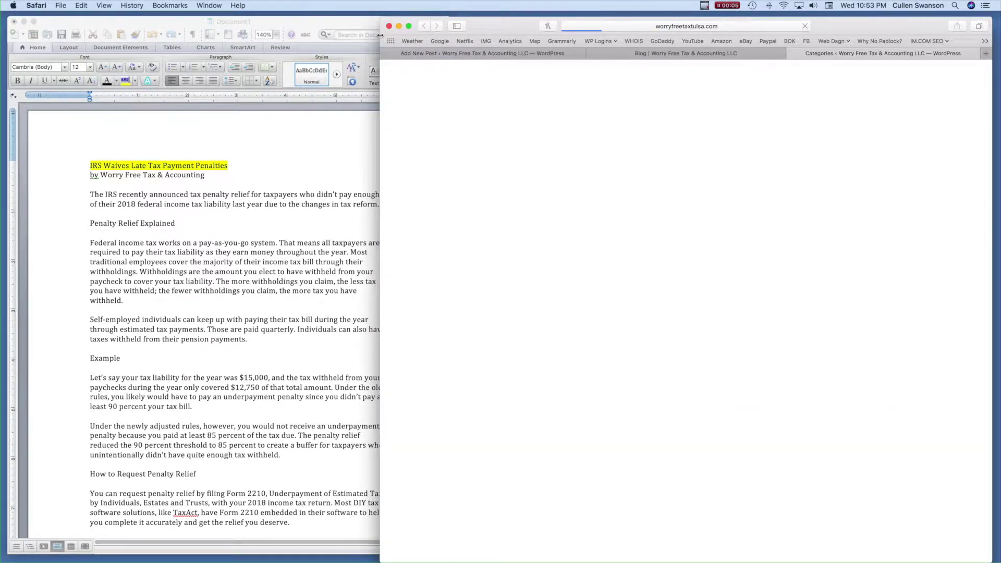
{"action": "left_click_drag", "start_coordinate": [381, 35], "coordinate": [351, 35]}
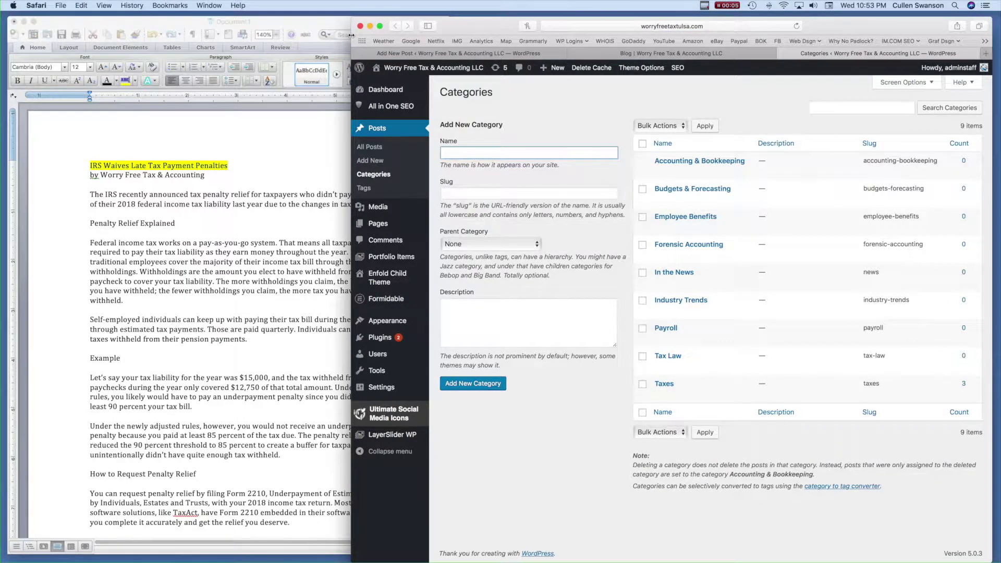
- Raise the number of items shown per page in the Categories screen options and apply it
{"action": "left_click", "coordinate": [906, 82]}
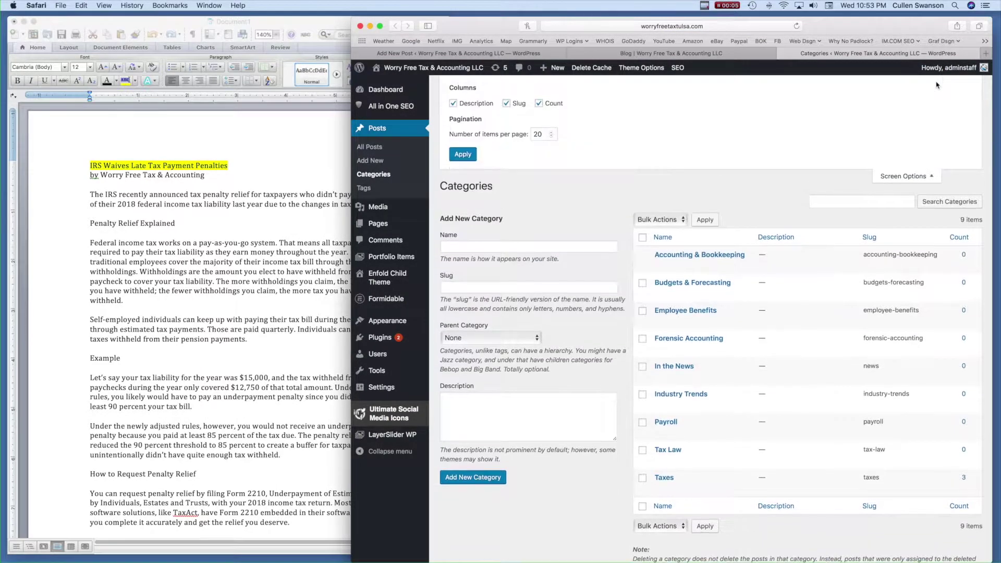
{"action": "left_click", "coordinate": [551, 133]}
{"action": "left_click", "coordinate": [551, 133]}
{"action": "left_click", "coordinate": [551, 133]}
{"action": "left_click", "coordinate": [551, 133]}
{"action": "left_click", "coordinate": [551, 133]}
{"action": "left_click", "coordinate": [551, 132]}
{"action": "left_click", "coordinate": [551, 133]}
{"action": "left_click", "coordinate": [551, 132]}
{"action": "left_click", "coordinate": [552, 133]}
{"action": "left_click", "coordinate": [551, 133]}
{"action": "left_click", "coordinate": [551, 133]}
{"action": "left_click", "coordinate": [551, 133]}
{"action": "left_click", "coordinate": [551, 133]}
{"action": "left_click", "coordinate": [460, 155]}
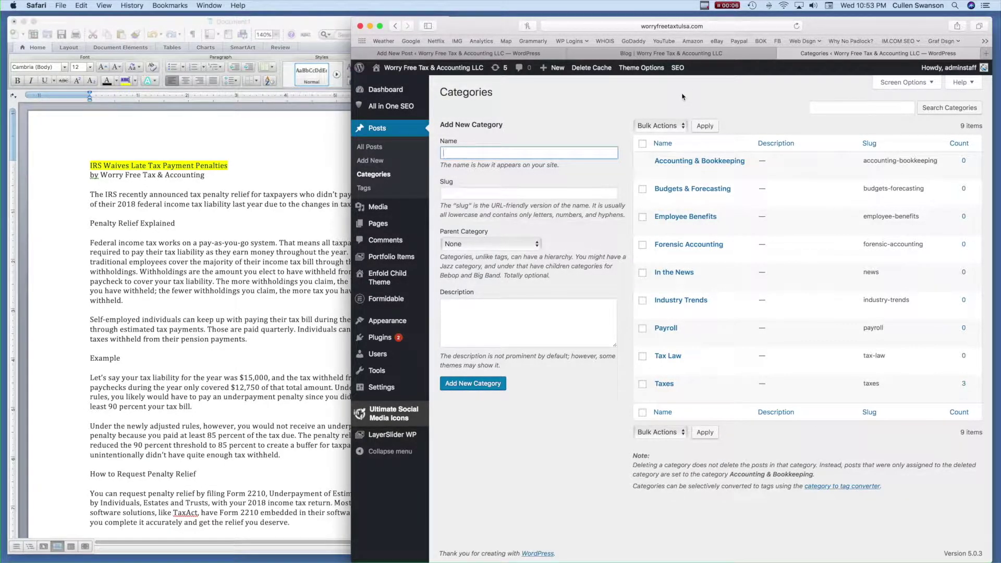
- Return to the new post draft and look through its list of available categories
{"action": "left_click", "coordinate": [673, 53]}
{"action": "key", "text": "ctrl+shift+Tab"}
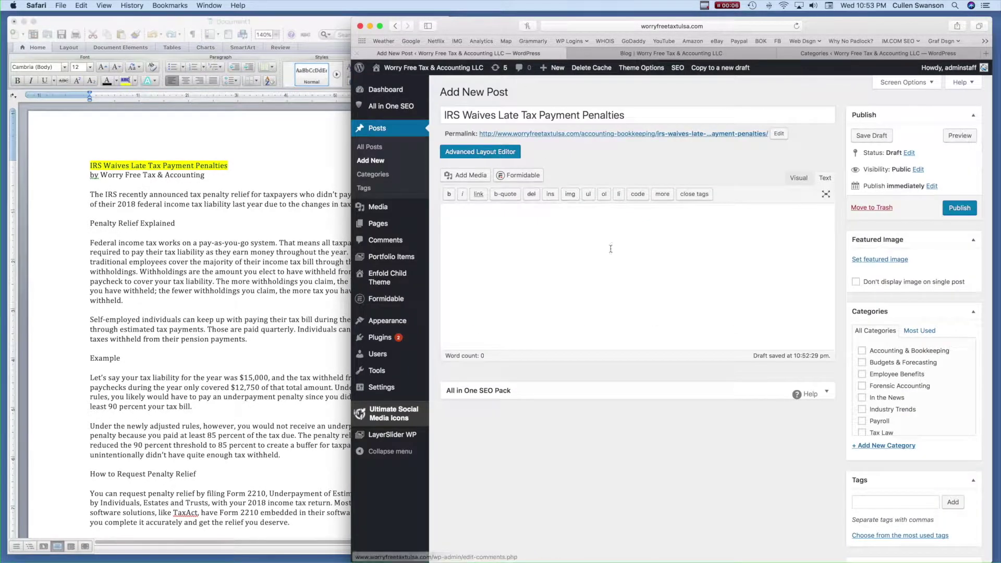
{"action": "scroll", "coordinate": [911, 340], "scroll_direction": "down", "scroll_amount": 5}
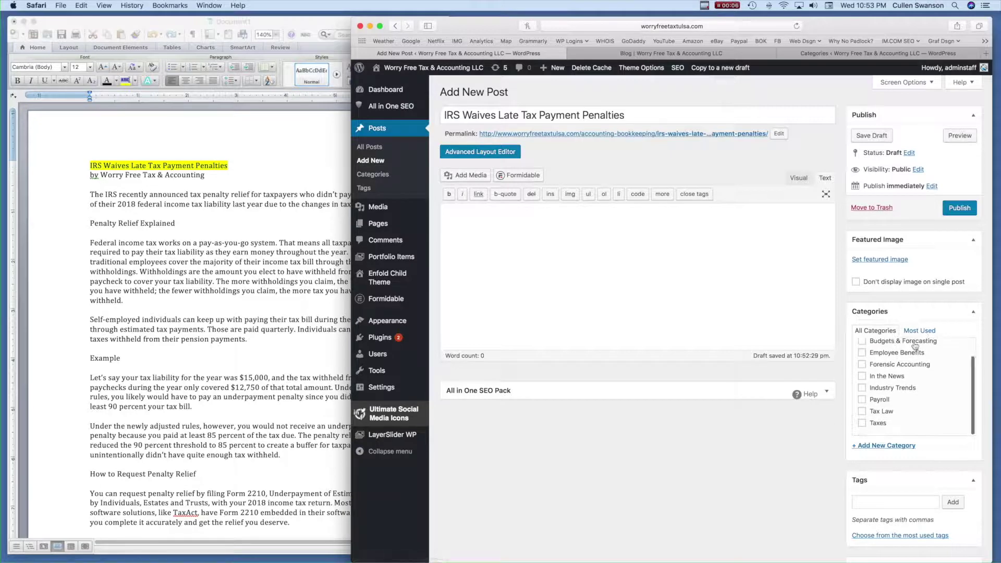
{"action": "scroll", "coordinate": [890, 345], "scroll_direction": "up", "scroll_amount": 2}
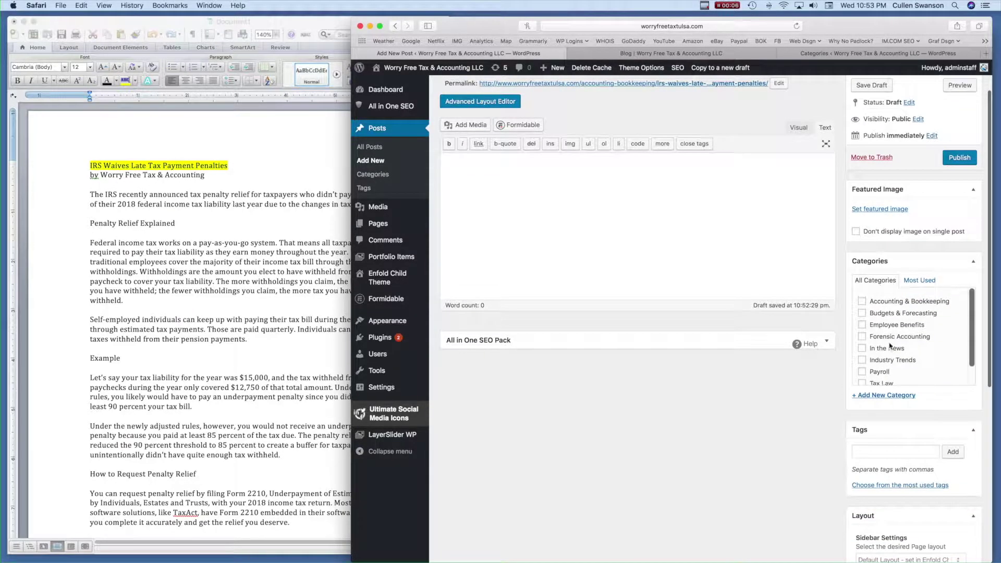
{"action": "scroll", "coordinate": [890, 346], "scroll_direction": "down", "scroll_amount": 2}
{"action": "scroll", "coordinate": [890, 346], "scroll_direction": "up", "scroll_amount": 3}
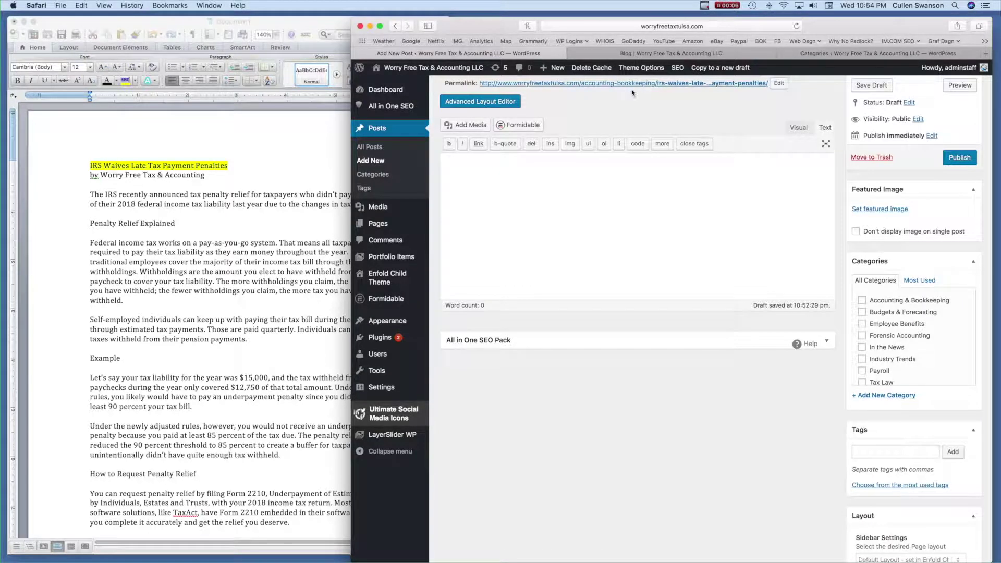
- Rearrange the browser tabs so Categories sits beside the post editor, and return to the new post draft
{"action": "left_click", "coordinate": [787, 53]}
{"action": "left_click_drag", "start_coordinate": [736, 55], "coordinate": [600, 54]}
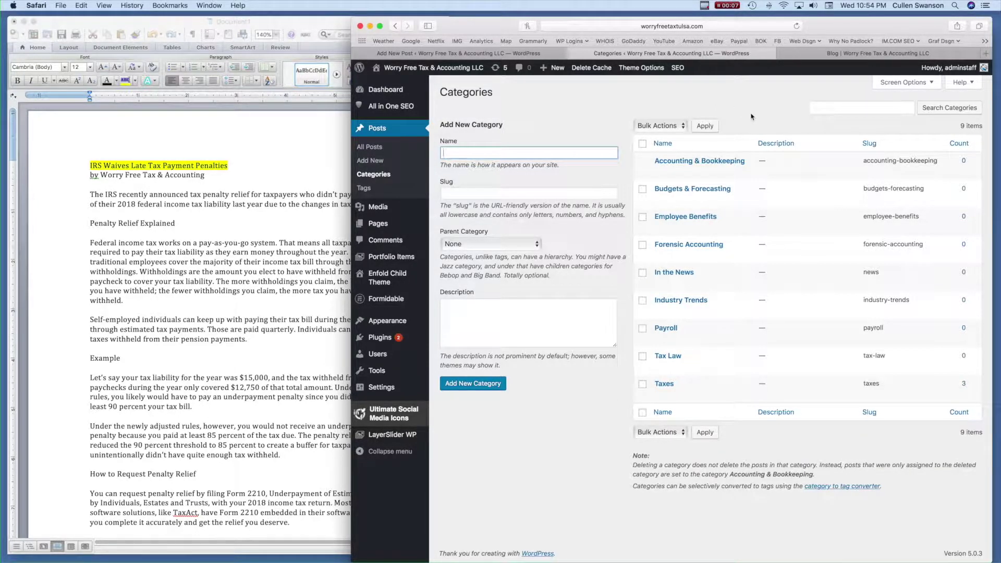
{"action": "left_click", "coordinate": [462, 54]}
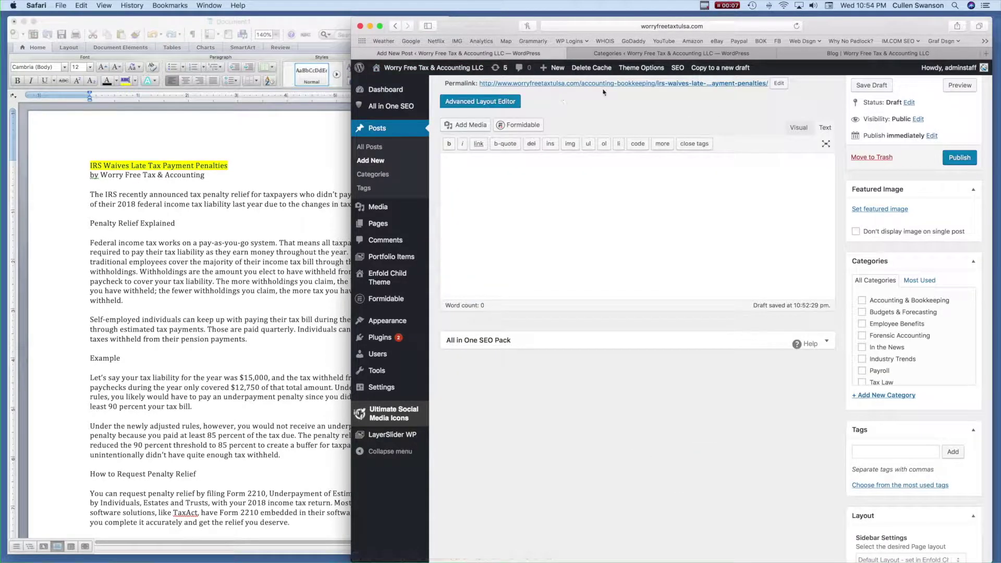
{"action": "scroll", "coordinate": [776, 115], "scroll_direction": "up", "scroll_amount": 2}
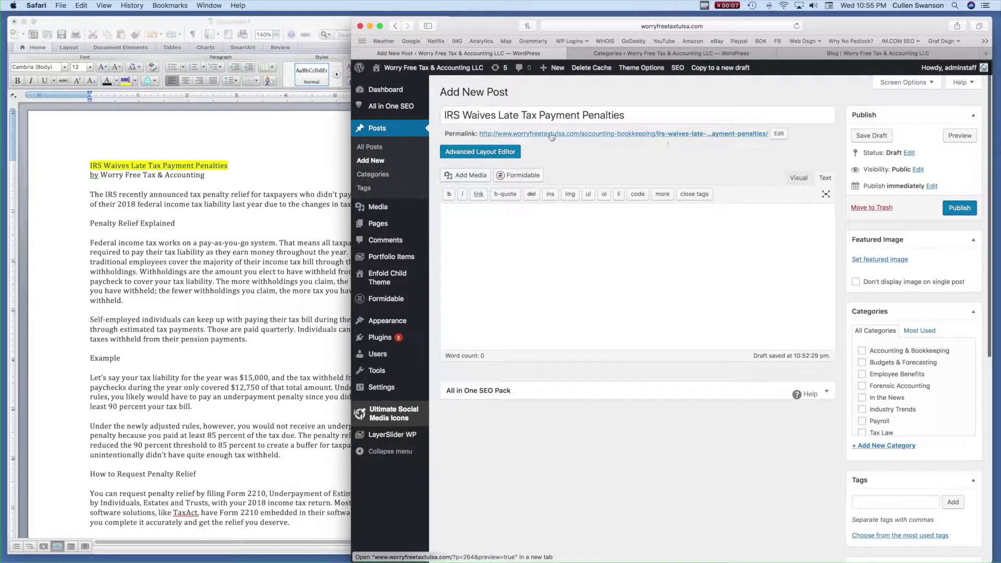
- Shorten the post's permalink slug to "irs-waives-late-tax-penalties" by removing the word payment
{"action": "left_click", "coordinate": [779, 134]}
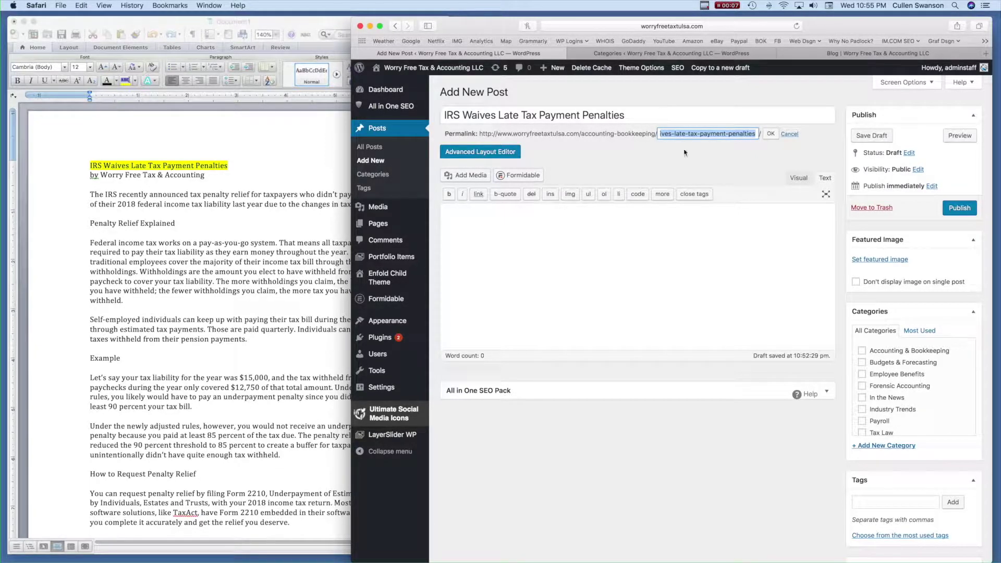
{"action": "left_click", "coordinate": [702, 134]}
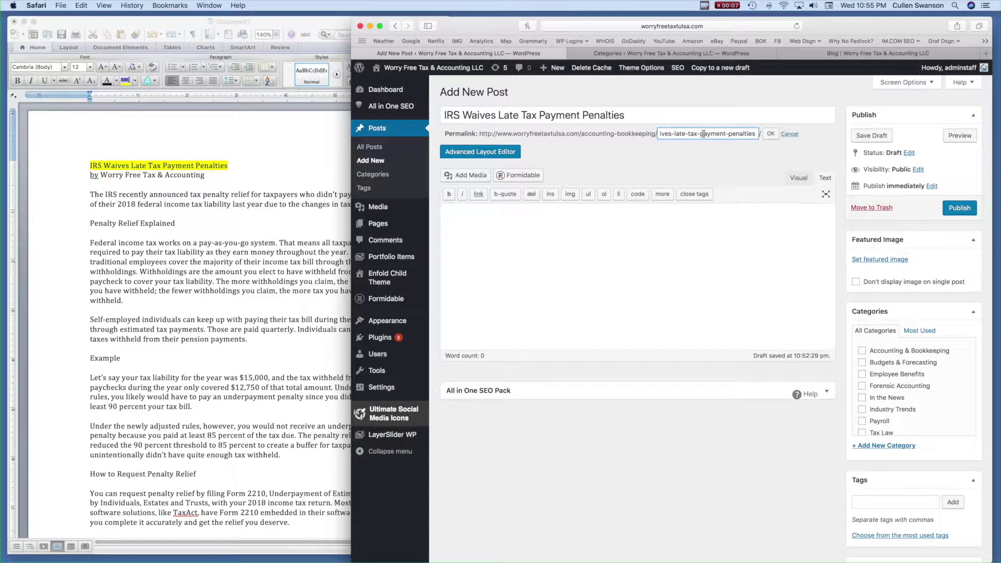
{"action": "left_click_drag", "start_coordinate": [702, 134], "coordinate": [625, 129]}
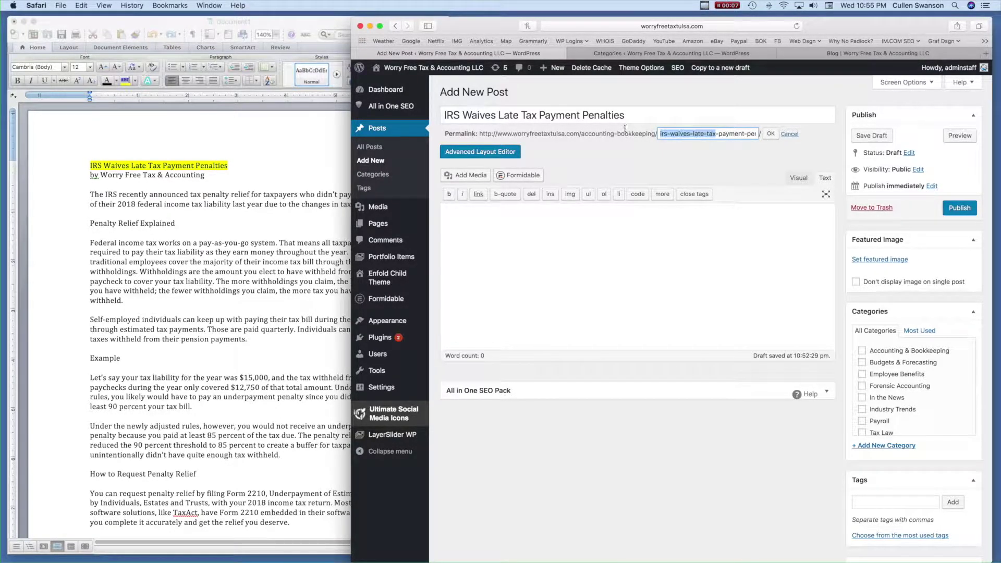
{"action": "left_click", "coordinate": [672, 133]}
{"action": "double_click", "coordinate": [746, 134]}
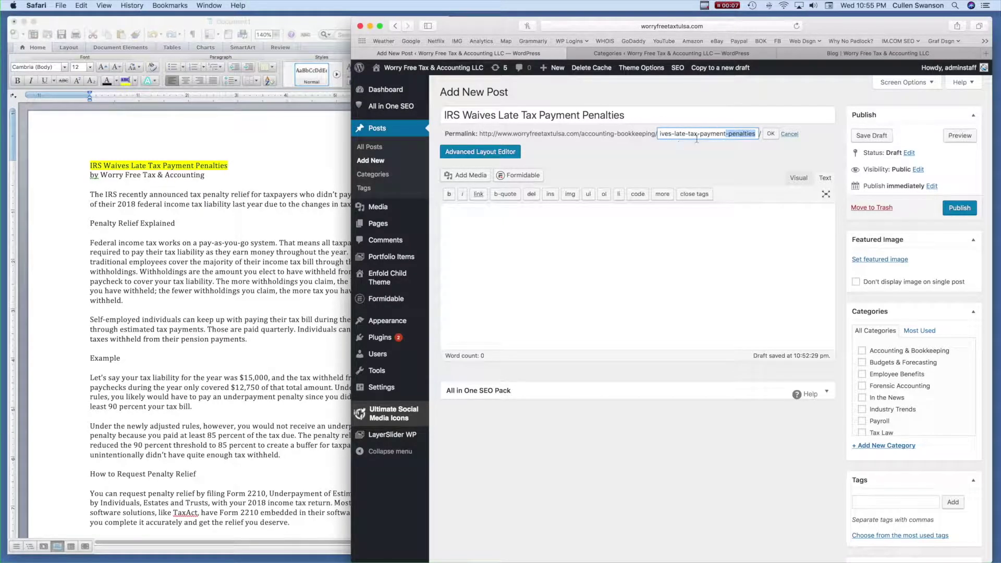
{"action": "left_click_drag", "start_coordinate": [700, 134], "coordinate": [730, 135]}
{"action": "key", "text": "BackSpace"}
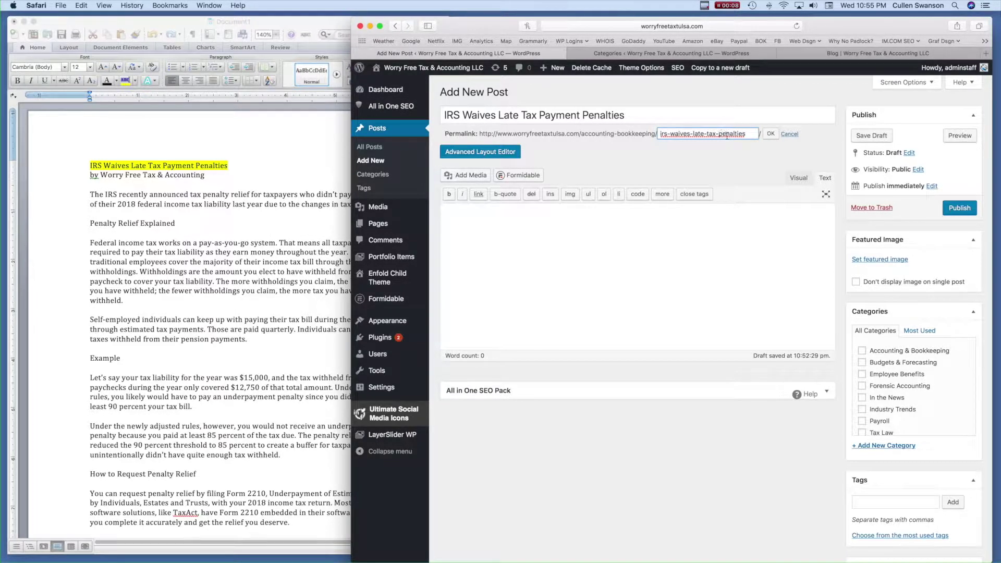
{"action": "left_click", "coordinate": [724, 159]}
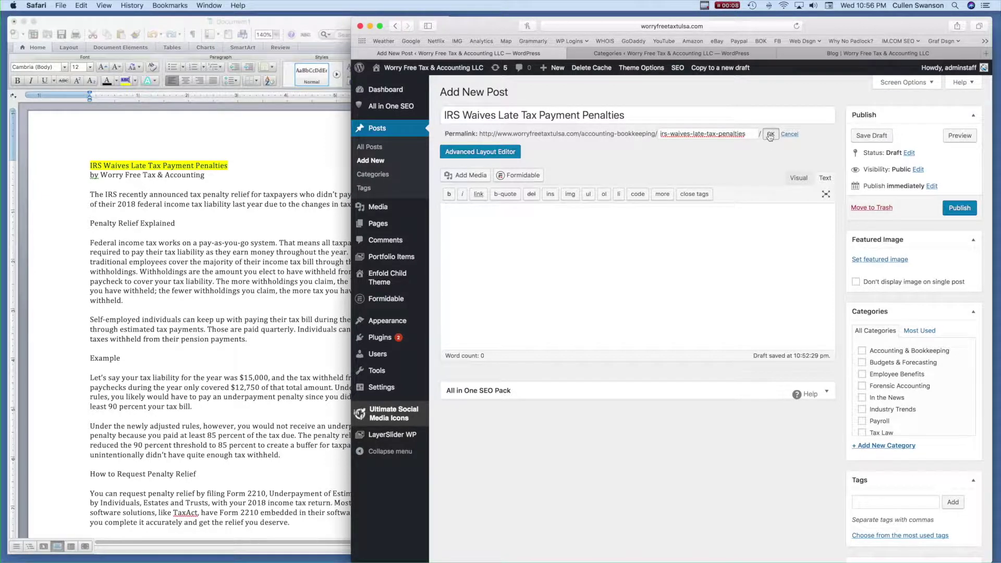
{"action": "key", "text": "Return"}
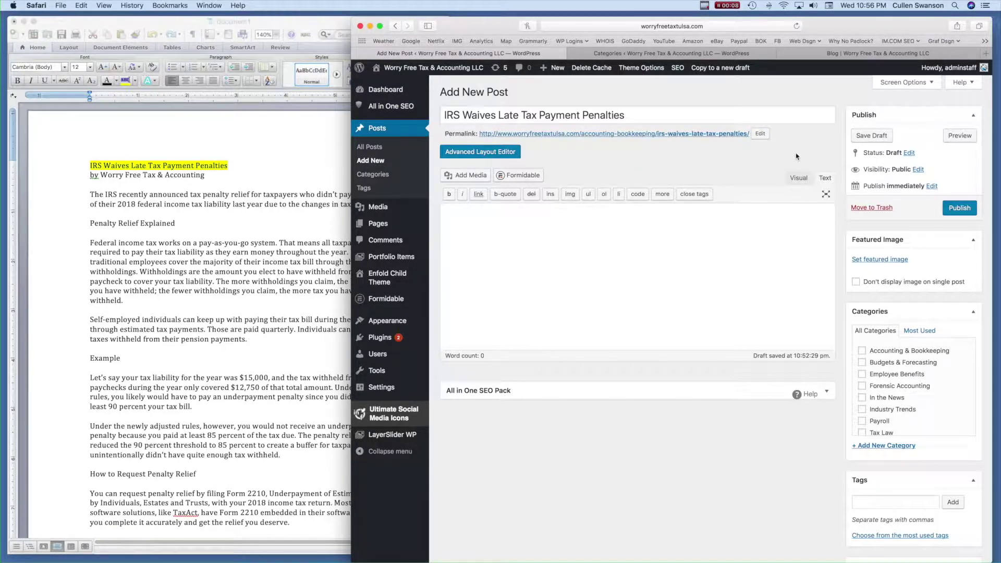
- Enter "IRS Waives Late Tax Payment Penalties" in the Visual editor, make it bold and italic, and inspect its markup in the Text editor
{"action": "left_click", "coordinate": [798, 179]}
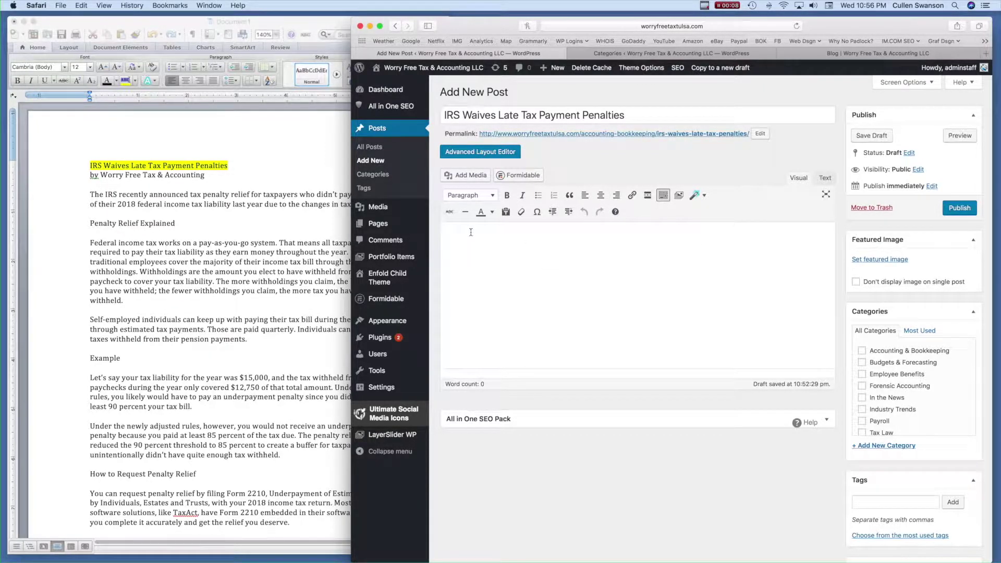
{"action": "type", "text": "IRS Waives Late Tax Payment Penalties"}
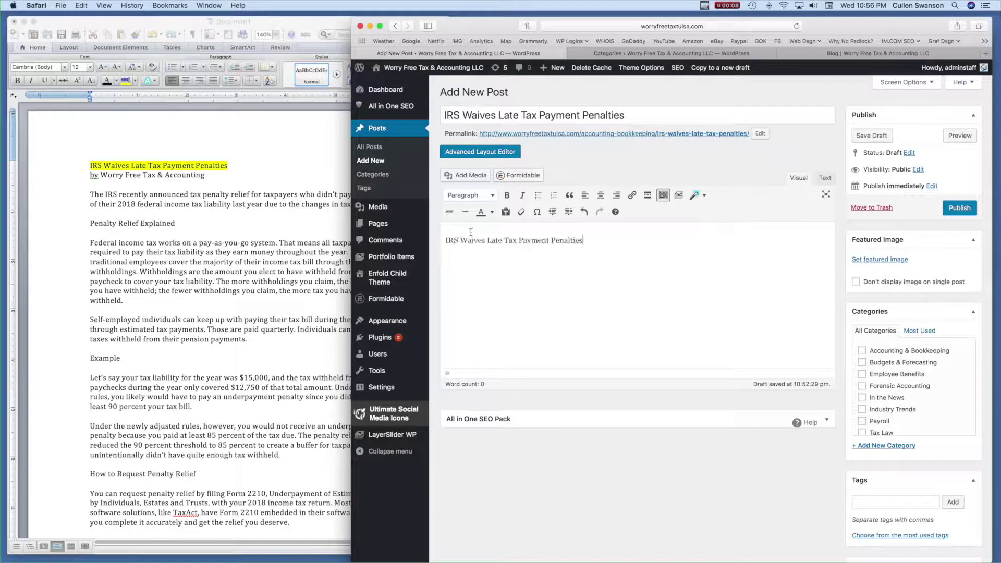
{"action": "left_click_drag", "start_coordinate": [586, 240], "coordinate": [437, 241]}
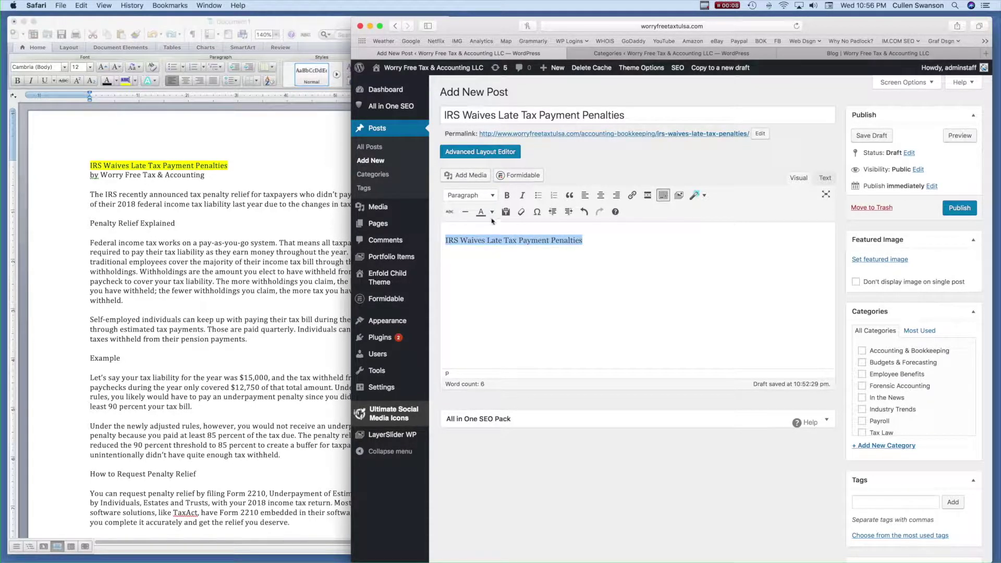
{"action": "left_click", "coordinate": [506, 195]}
{"action": "left_click", "coordinate": [522, 195]}
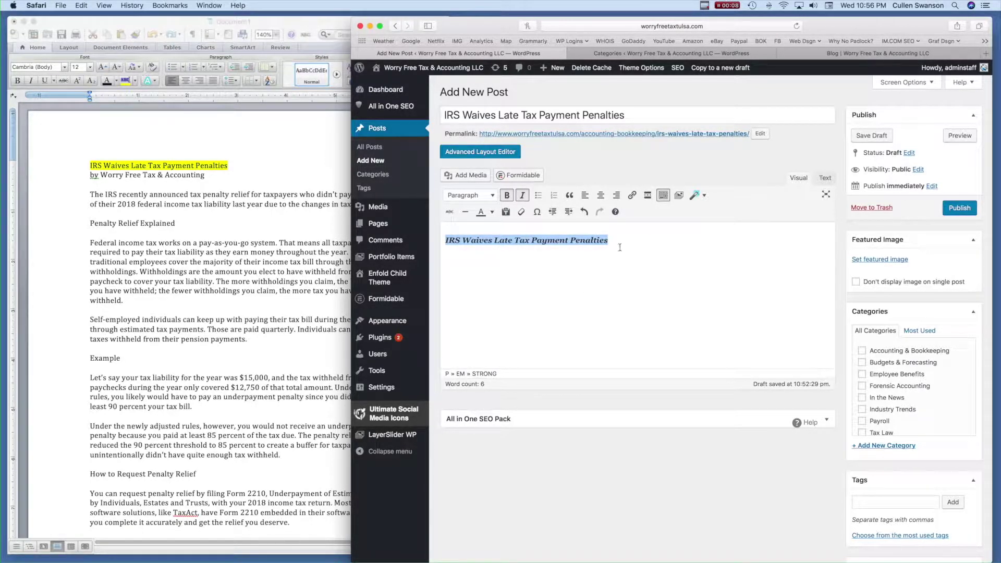
{"action": "left_click", "coordinate": [825, 179]}
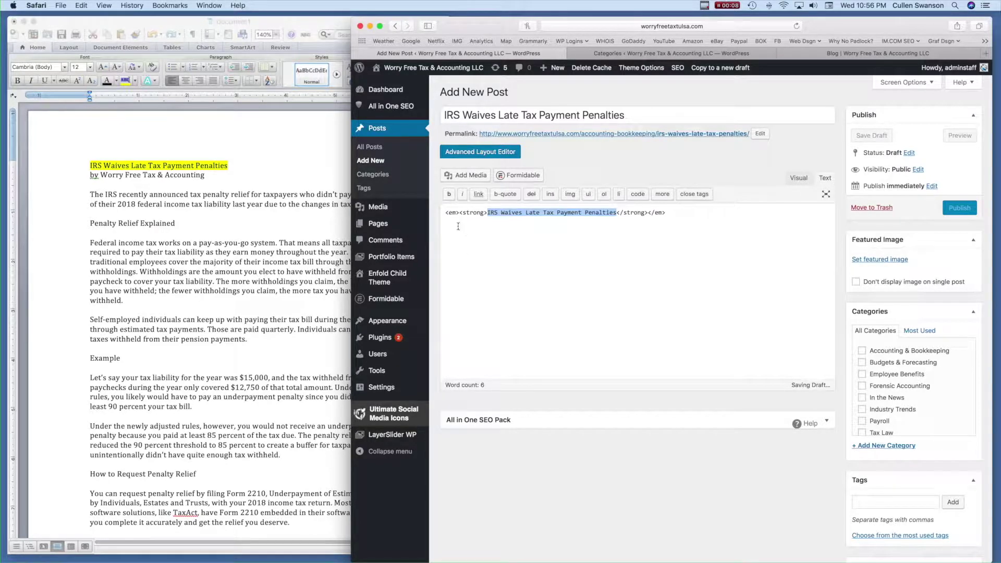
{"action": "left_click", "coordinate": [642, 215]}
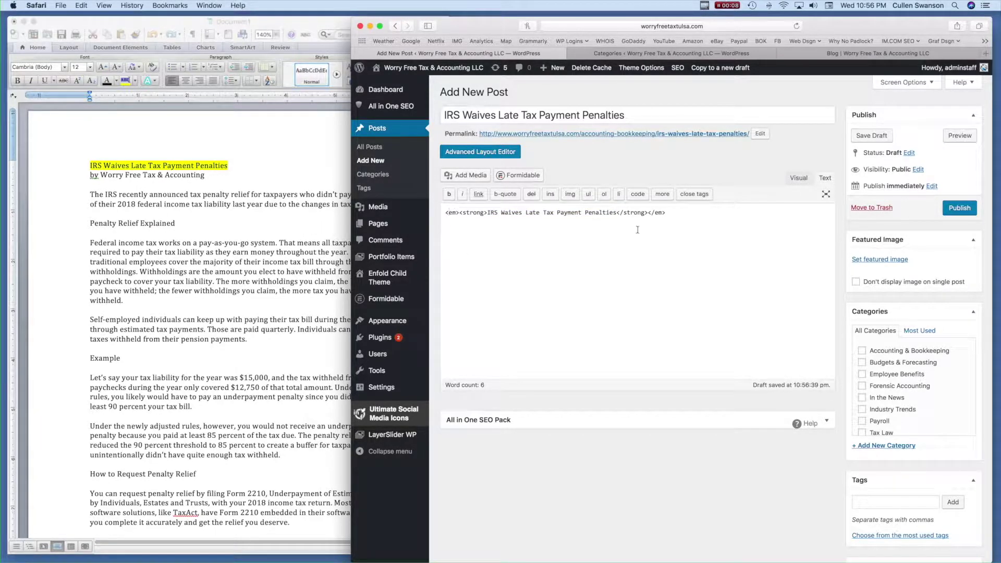
- Return to the Visual editor, clear the formatting of the title line and delete it from the post body
{"action": "left_click", "coordinate": [792, 179]}
{"action": "left_click_drag", "start_coordinate": [654, 245], "coordinate": [444, 241]}
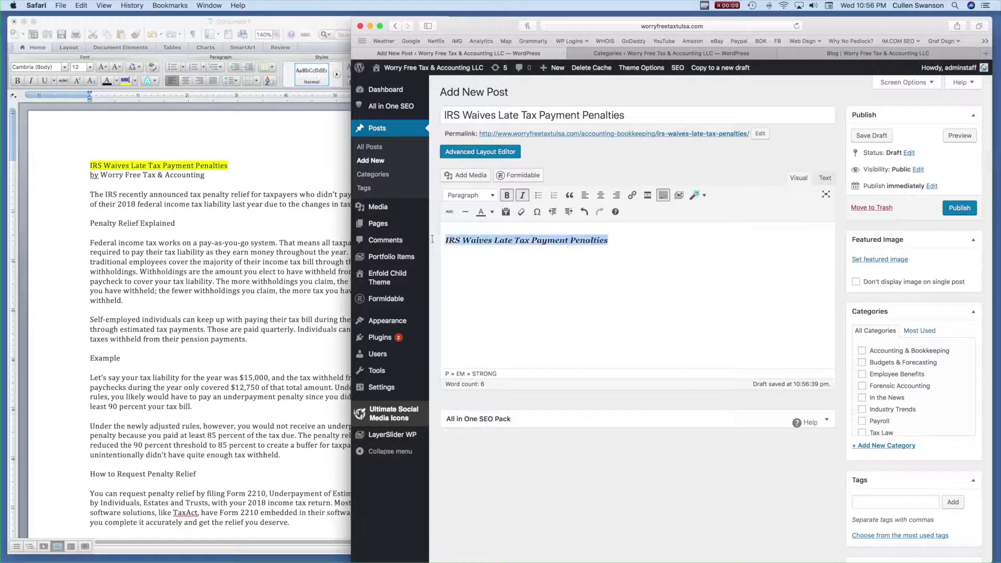
{"action": "left_click", "coordinate": [520, 211]}
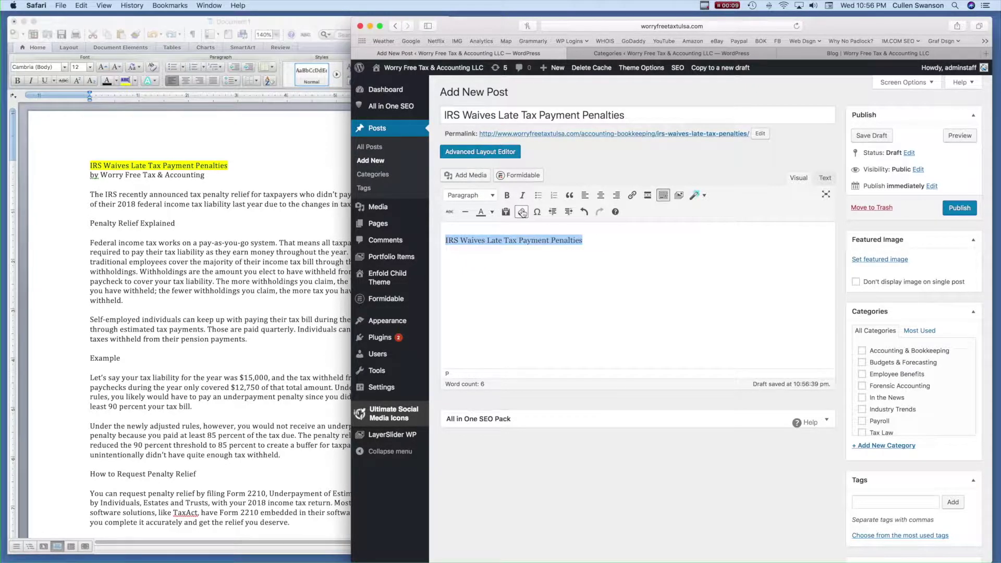
{"action": "key", "text": "BackSpace"}
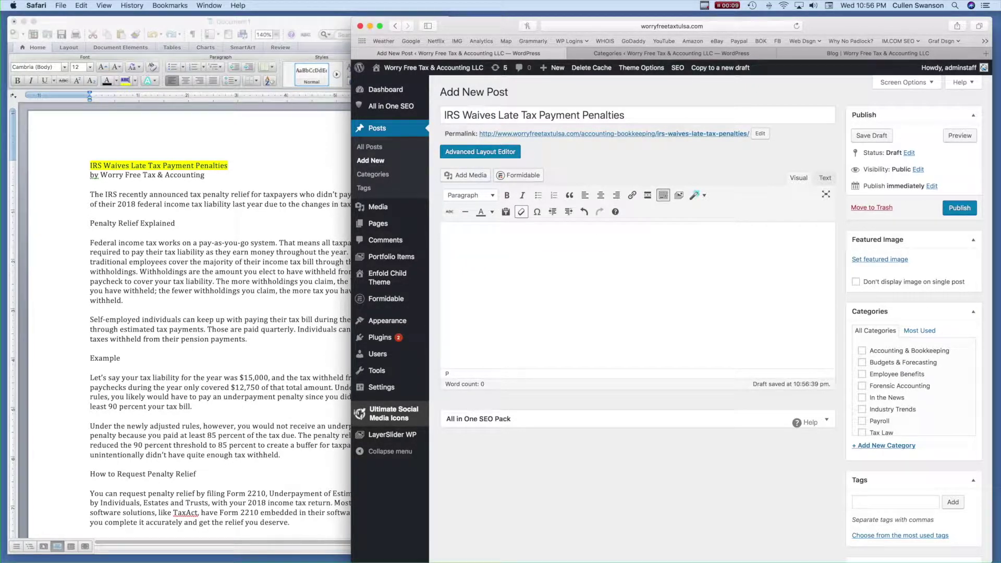
- Try out paragraph breaks and a single line break with placeholder text in the post body, and delete all of it
{"action": "key", "text": "F1"}
{"action": "key", "text": "F1"}
{"action": "type", "text": ";lskdfjasd;klfjasd;klfgjadf;kgljadf;gja"}
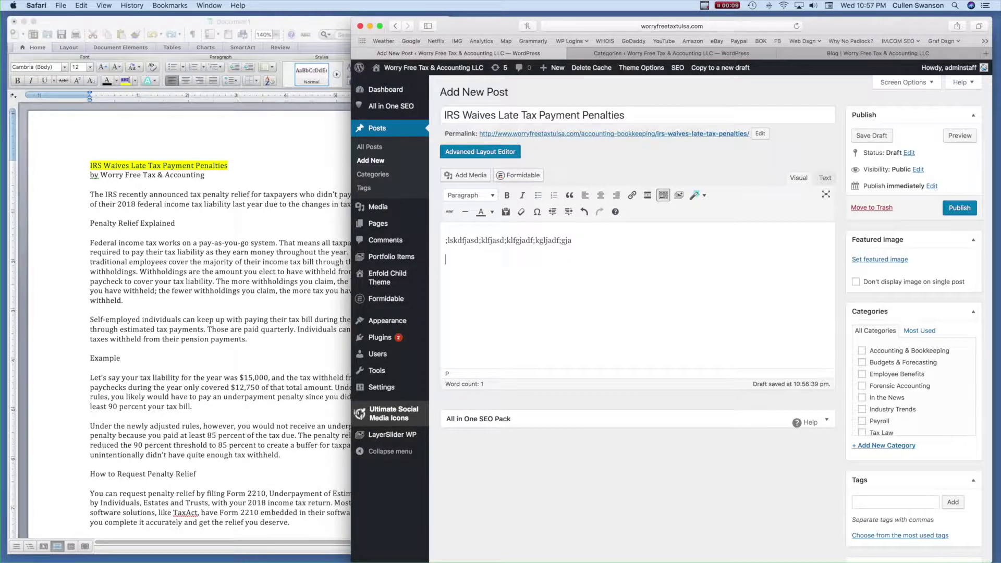
{"action": "type", "text": "aksjdhfalidhf;SIEFHJ;sidefhjasil;dfhjsF"}
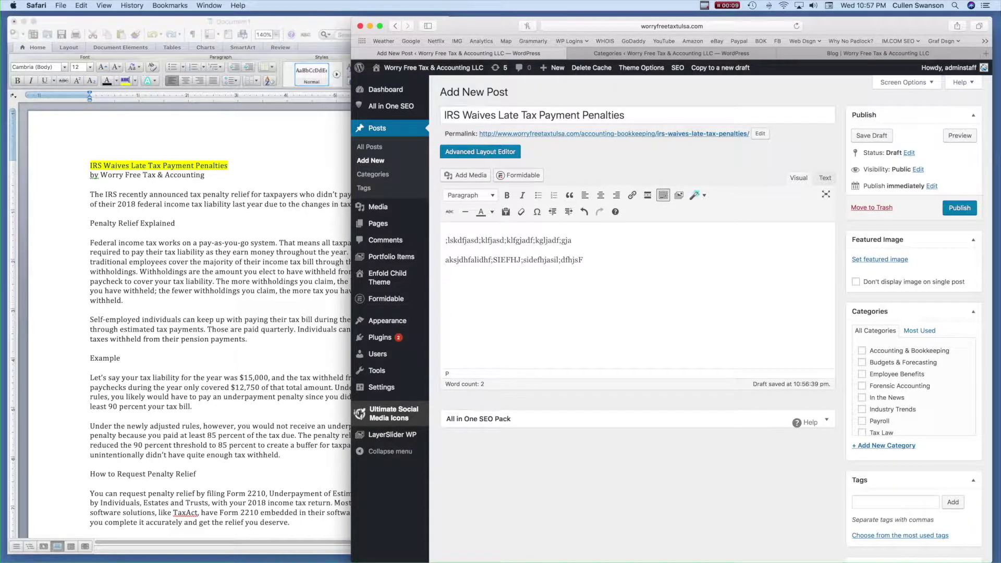
{"action": "key", "text": "shift+Return"}
{"action": "type", "text": "aldighjadligjkhadfligjhadlifjghadlifj"}
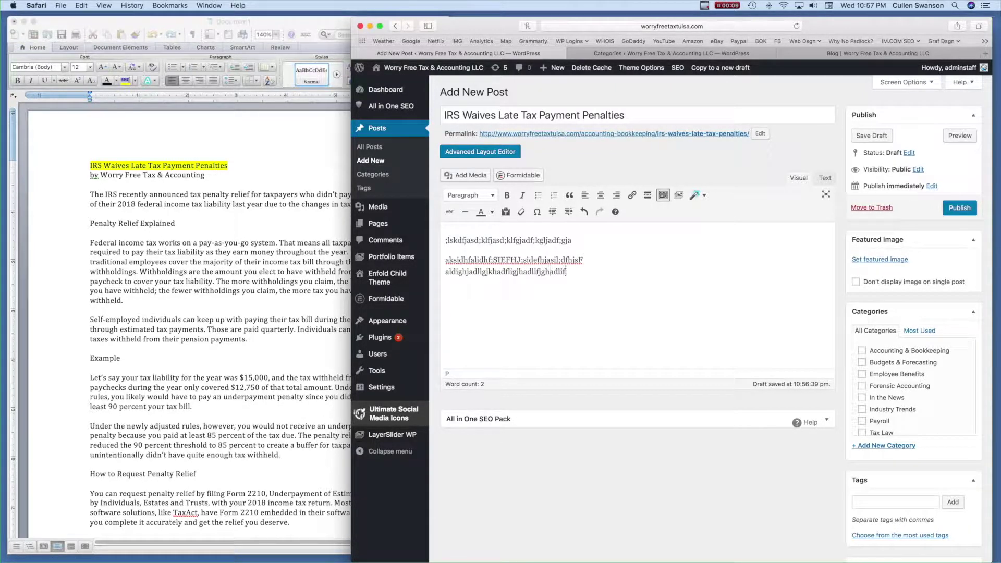
{"action": "type", "text": "hkfgadfgh"}
{"action": "key", "text": "Return"}
{"action": "type", "text": ";ldfkjgad;flkgjadfg;"}
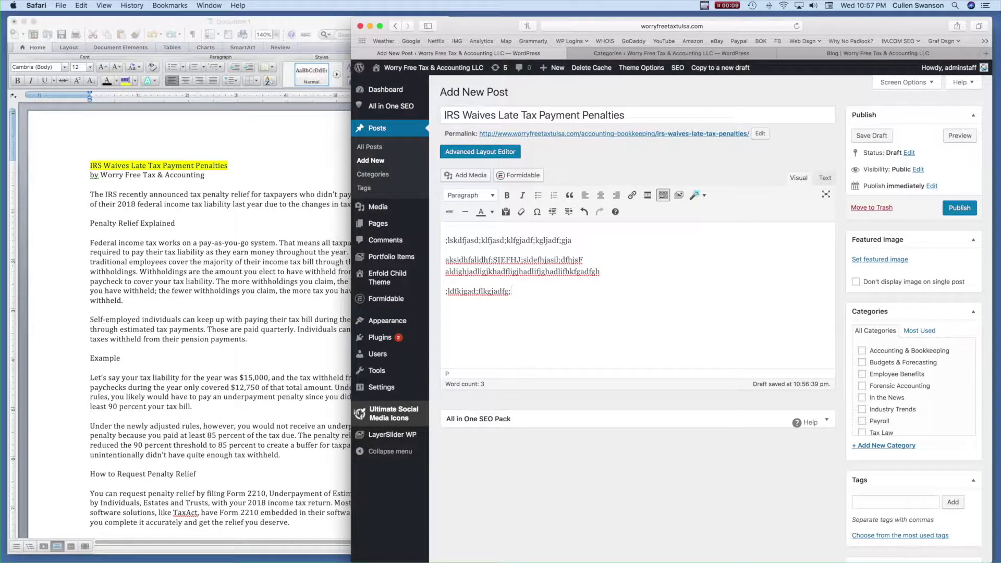
{"action": "key", "text": "super+a"}
{"action": "key", "text": "BackSpace"}
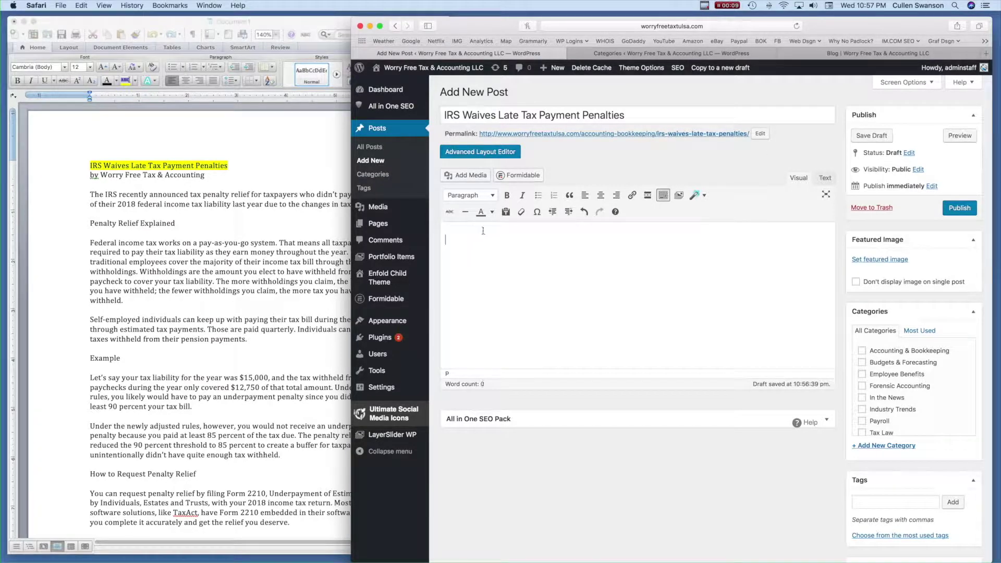
- Switch to Word, select the whole article and clear its formatting, and return to Safari
{"action": "left_click", "coordinate": [313, 241]}
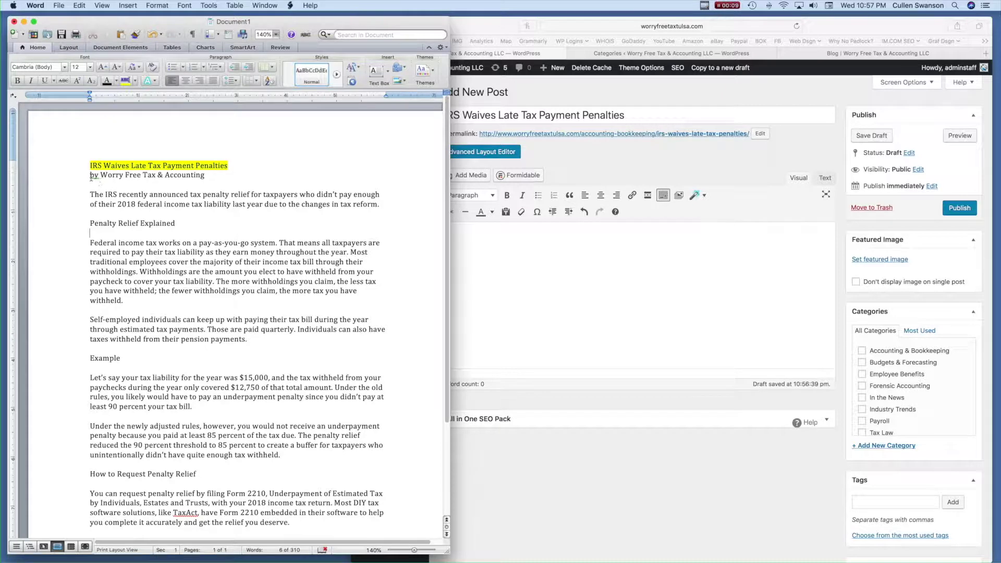
{"action": "left_click_drag", "start_coordinate": [90, 177], "coordinate": [208, 445]}
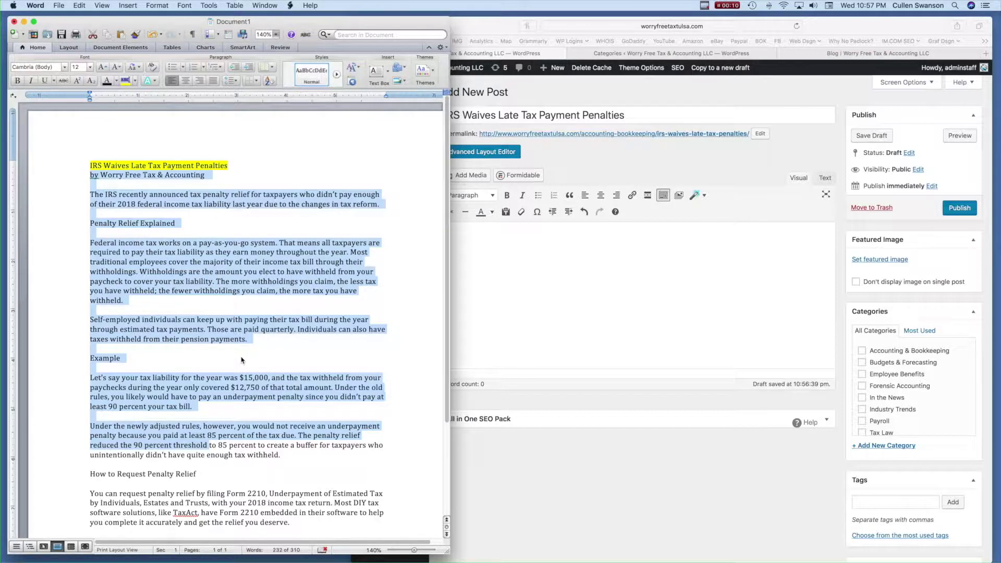
{"action": "left_click", "coordinate": [260, 271]}
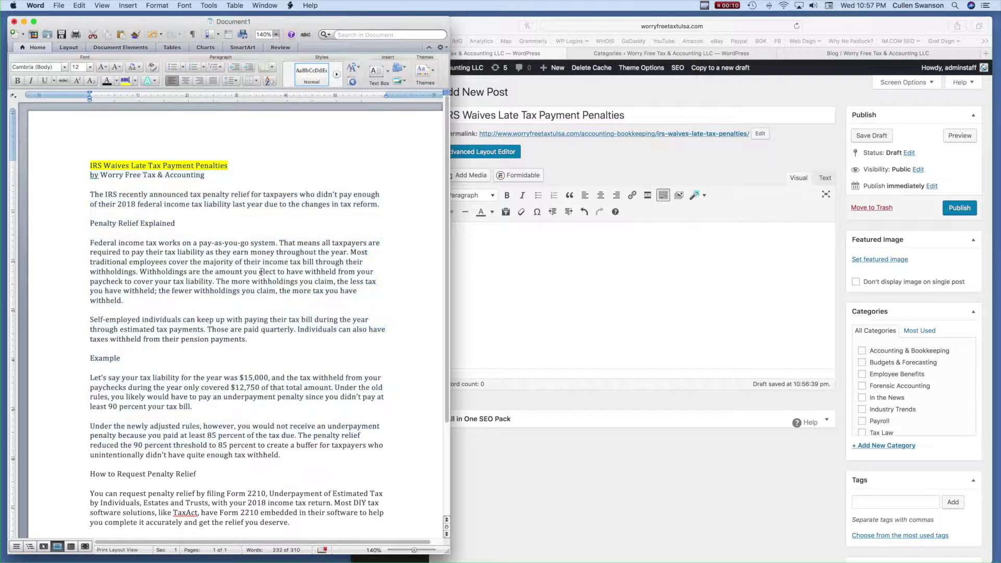
{"action": "key", "text": "super+a"}
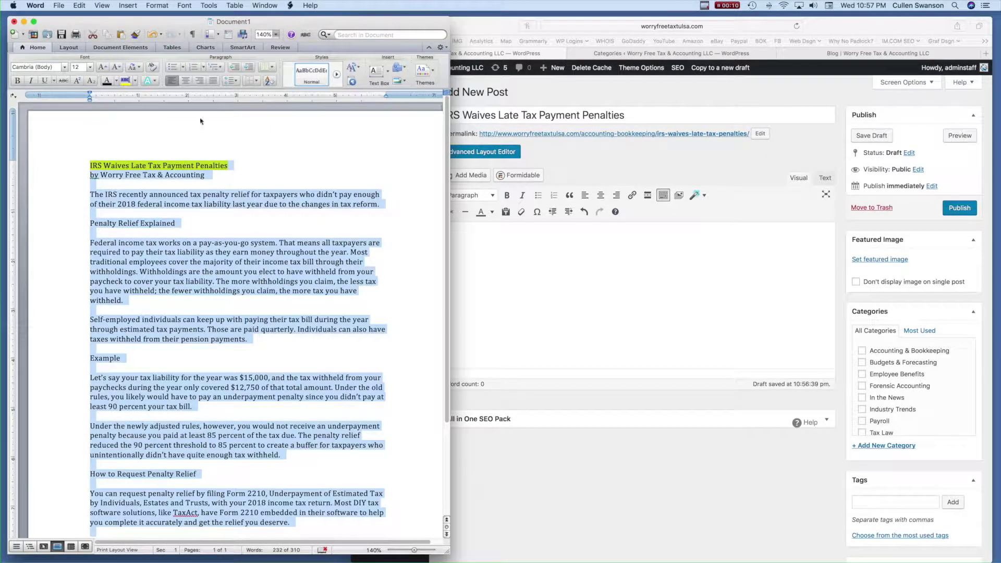
{"action": "left_click", "coordinate": [153, 67]}
{"action": "left_click", "coordinate": [485, 28]}
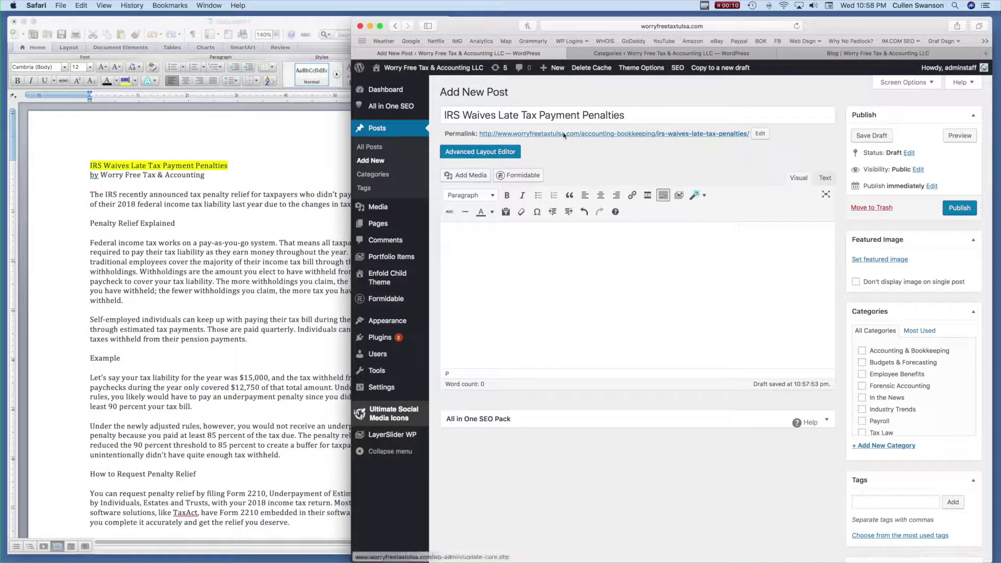
- Switch to Word and highlight the article in yellow from the byline through the last paragraph
{"action": "left_click", "coordinate": [119, 208]}
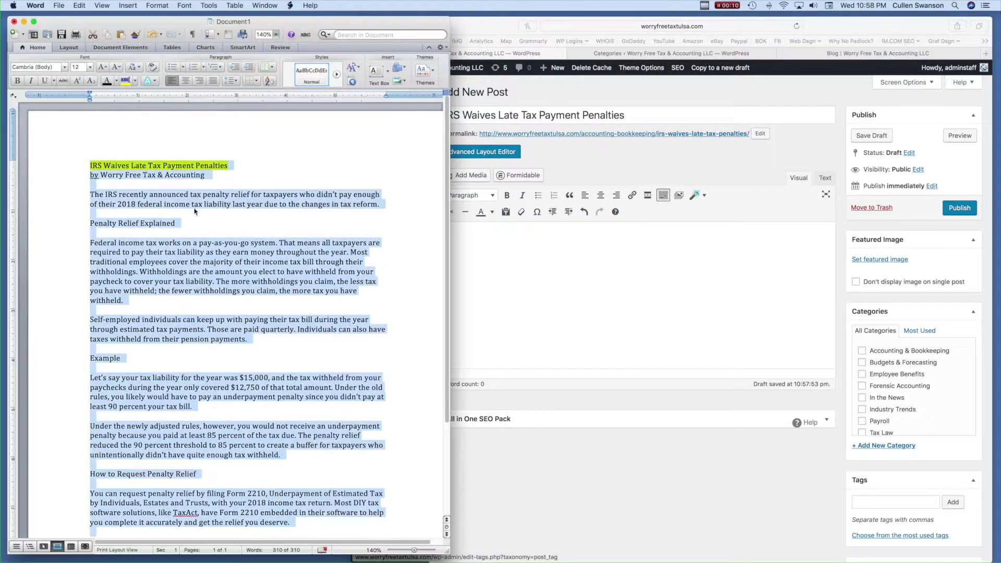
{"action": "left_click", "coordinate": [119, 206]}
{"action": "left_click_drag", "start_coordinate": [91, 175], "coordinate": [206, 549]}
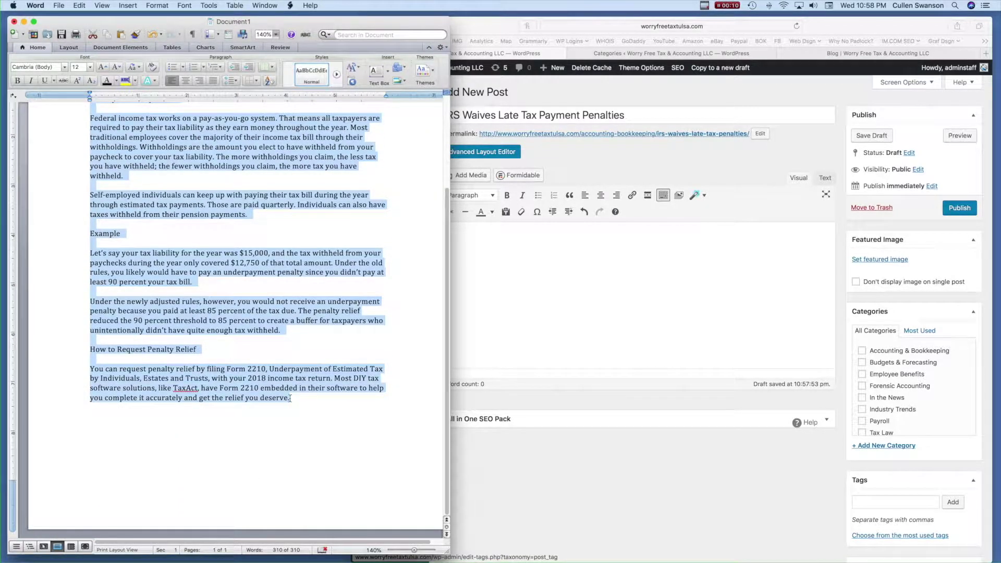
{"action": "right_click", "coordinate": [255, 324]}
{"action": "key", "text": "Escape"}
{"action": "left_click", "coordinate": [126, 81]}
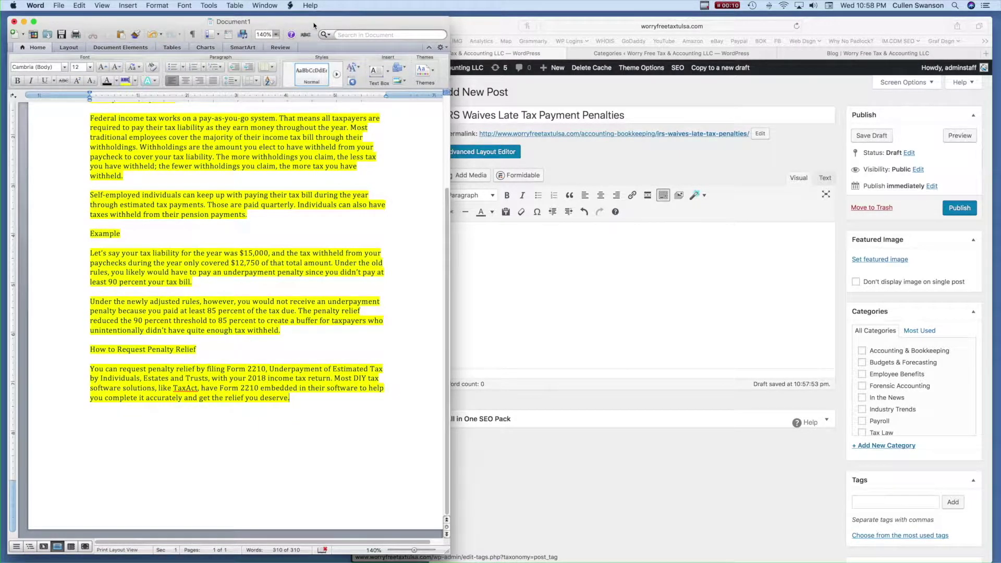
- Hide Word, move the Safari window toward the middle of the desktop and enlarge it
{"action": "key", "text": "super+h"}
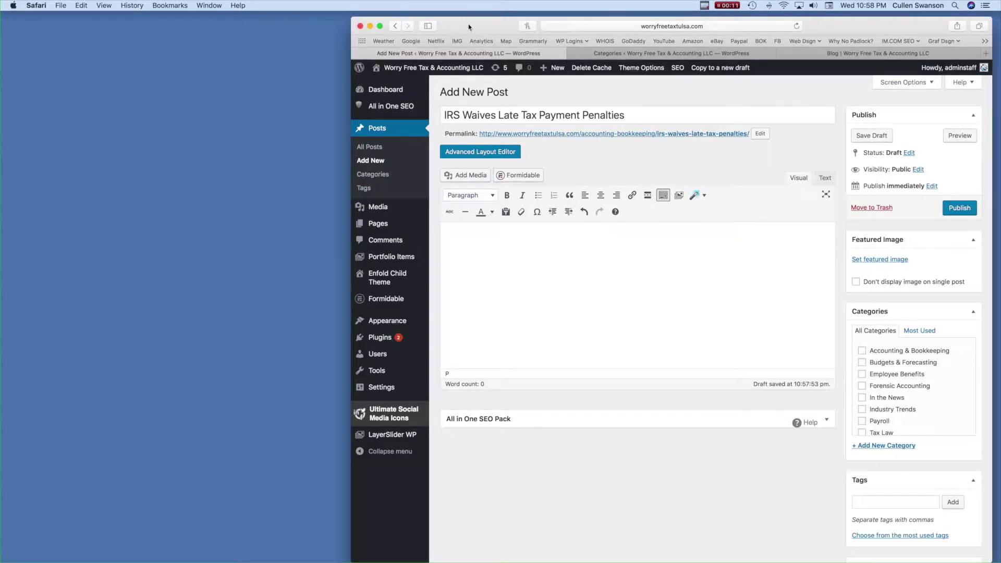
{"action": "left_click_drag", "start_coordinate": [462, 25], "coordinate": [293, 25]}
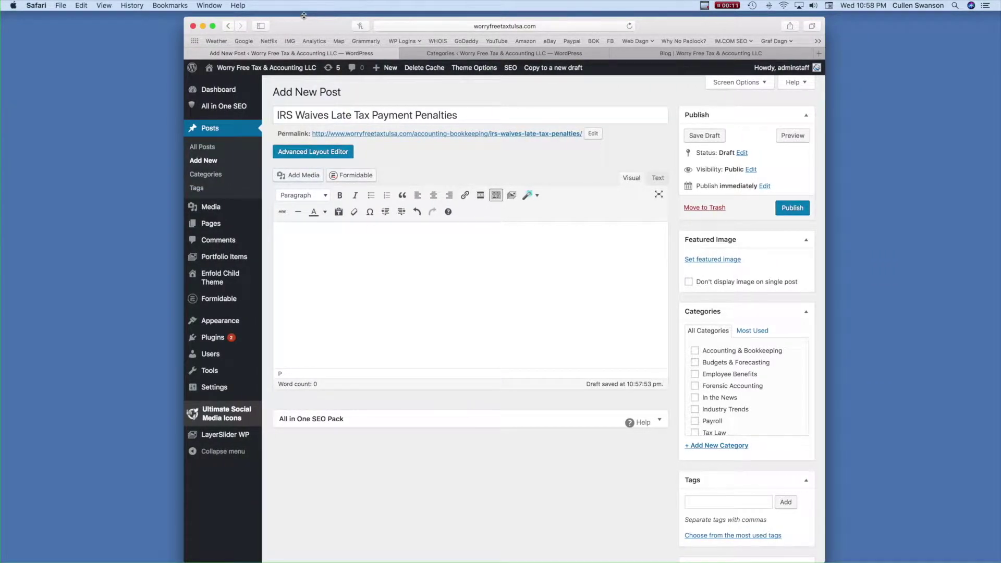
{"action": "mouse_move", "coordinate": [770, 26]}
{"action": "left_mouse_down"}
{"action": "mouse_move", "coordinate": [892, 31]}
{"action": "mouse_move", "coordinate": [773, 27]}
{"action": "left_mouse_up"}
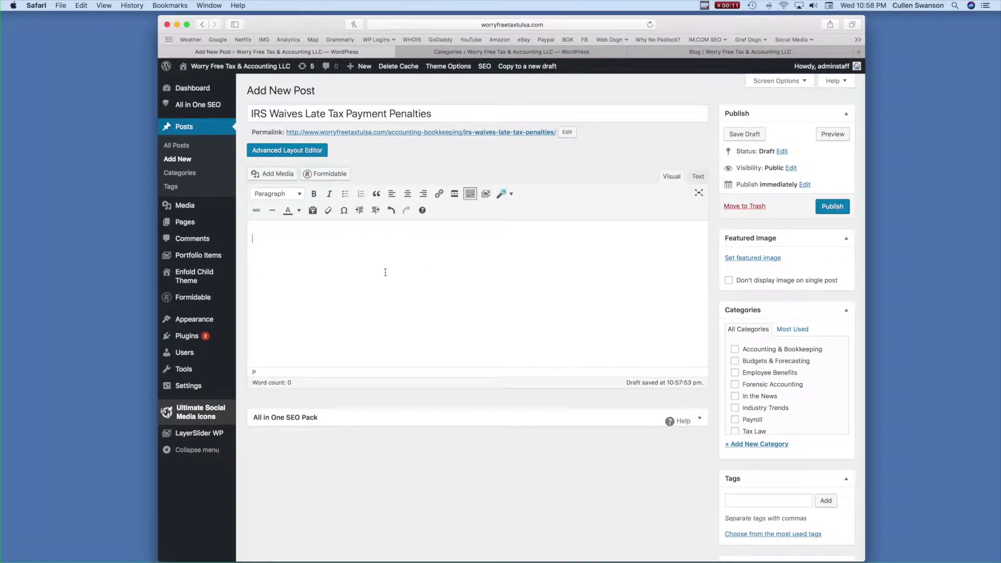
- Paste the copied article into the empty post body and check it through to the last paragraph
{"action": "right_click", "coordinate": [287, 228]}
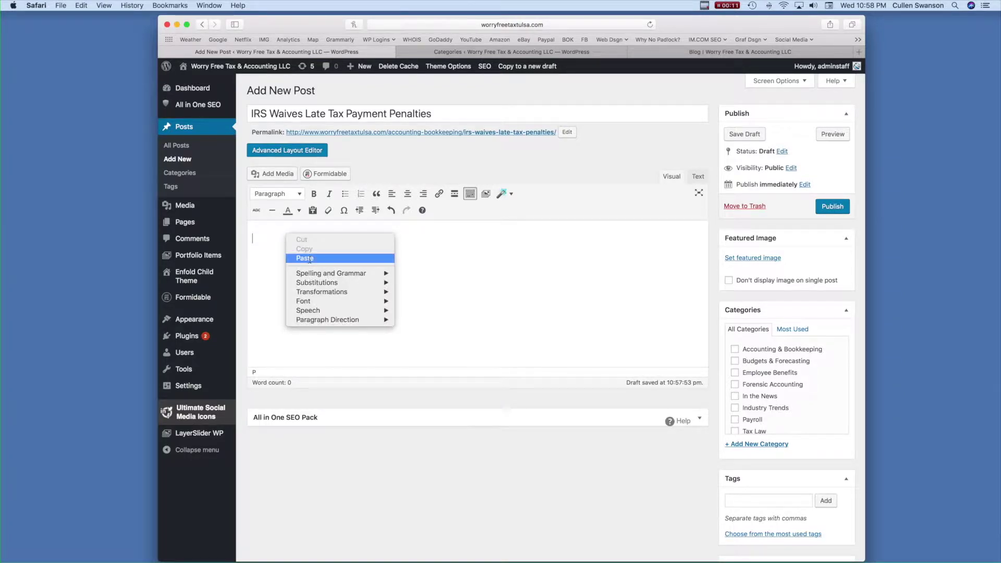
{"action": "left_click", "coordinate": [303, 258]}
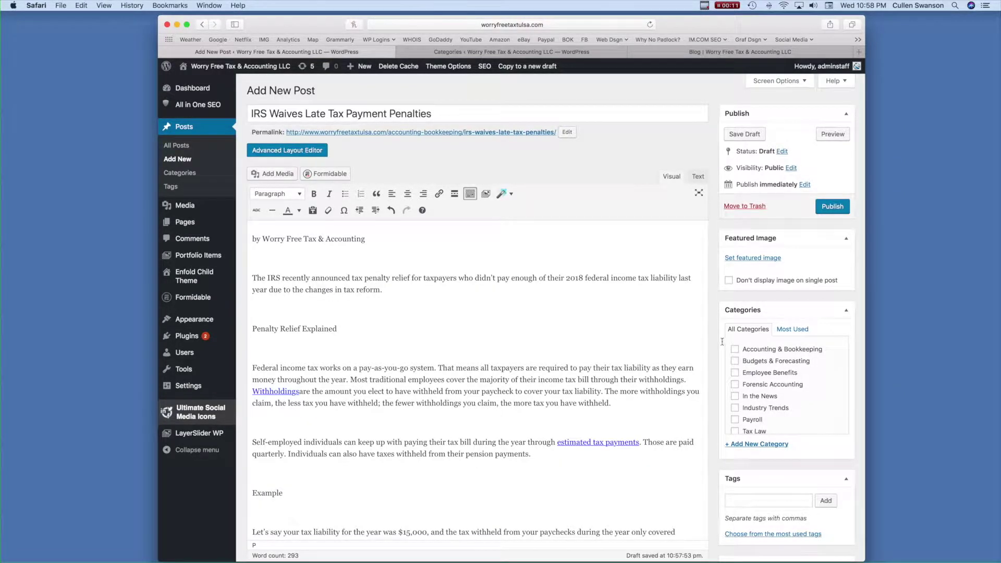
{"action": "scroll", "coordinate": [718, 342], "scroll_direction": "down", "scroll_amount": 2}
{"action": "scroll", "coordinate": [718, 342], "scroll_direction": "down", "scroll_amount": 5}
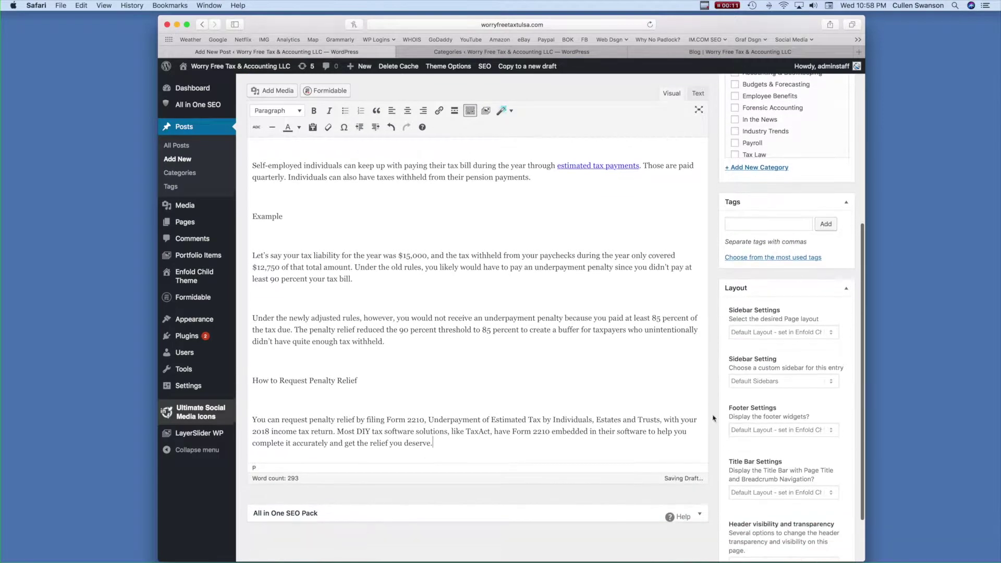
{"action": "scroll", "coordinate": [241, 312], "scroll_direction": "up", "scroll_amount": 6}
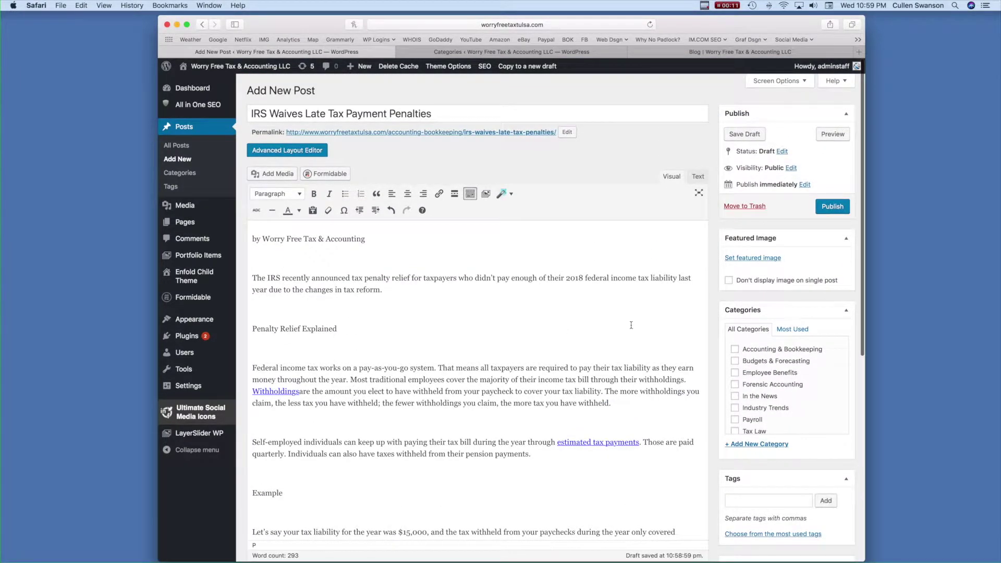
- Delete the extra blank lines between all paragraphs and subheadings of the article, from the last section up to the byline
{"action": "scroll", "coordinate": [664, 328], "scroll_direction": "down", "scroll_amount": 7}
{"action": "left_click", "coordinate": [327, 337]}
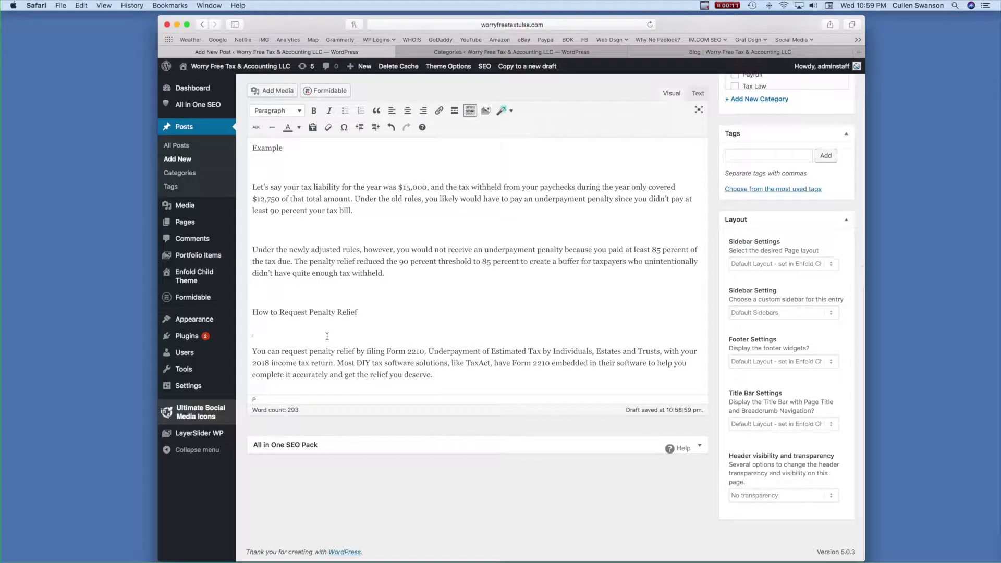
{"action": "key", "text": "BackSpace"}
{"action": "left_click", "coordinate": [304, 297]}
{"action": "key", "text": "BackSpace"}
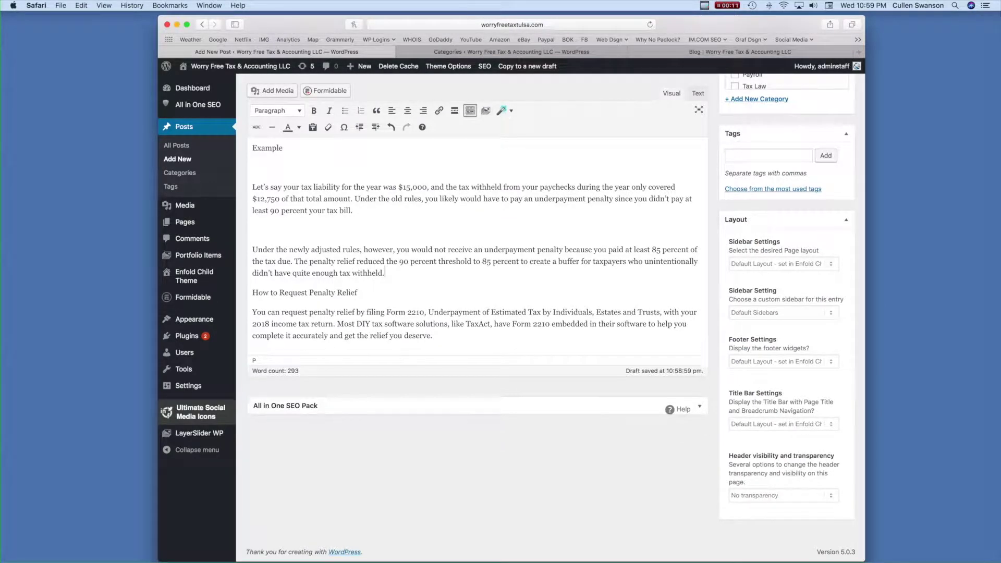
{"action": "left_click", "coordinate": [282, 229]}
{"action": "key", "text": "BackSpace"}
{"action": "scroll", "coordinate": [325, 265], "scroll_direction": "up", "scroll_amount": 3}
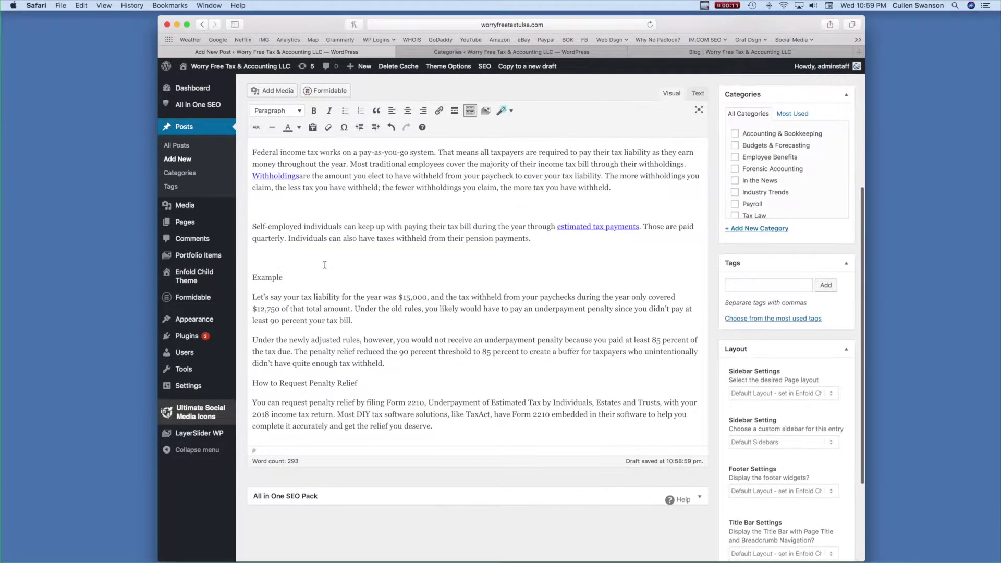
{"action": "key", "text": "BackSpace"}
{"action": "left_click", "coordinate": [282, 207]}
{"action": "key", "text": "BackSpace"}
{"action": "scroll", "coordinate": [308, 311], "scroll_direction": "up", "scroll_amount": 5}
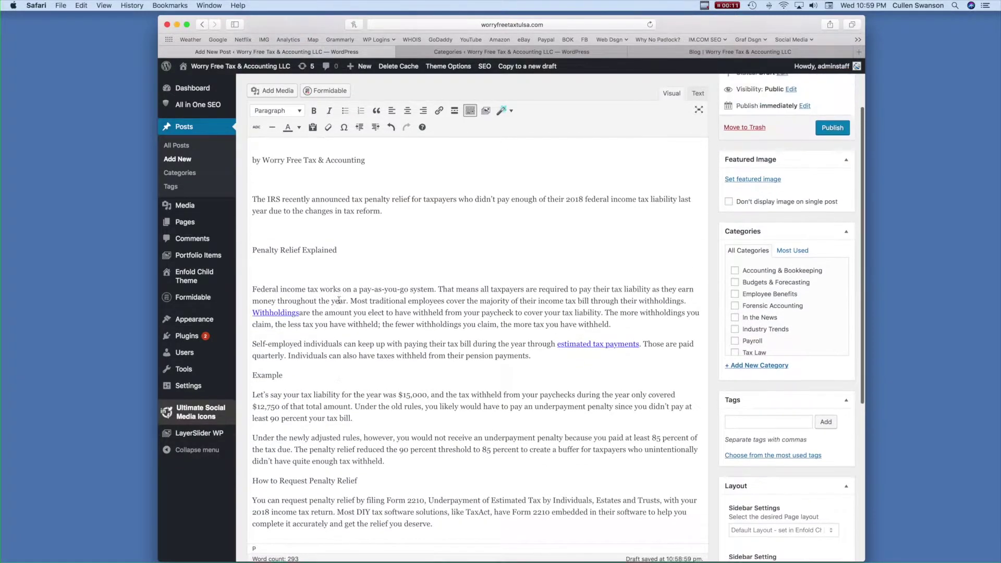
{"action": "left_click", "coordinate": [293, 319]}
{"action": "key", "text": "BackSpace"}
{"action": "left_click", "coordinate": [283, 285]}
{"action": "key", "text": "BackSpace"}
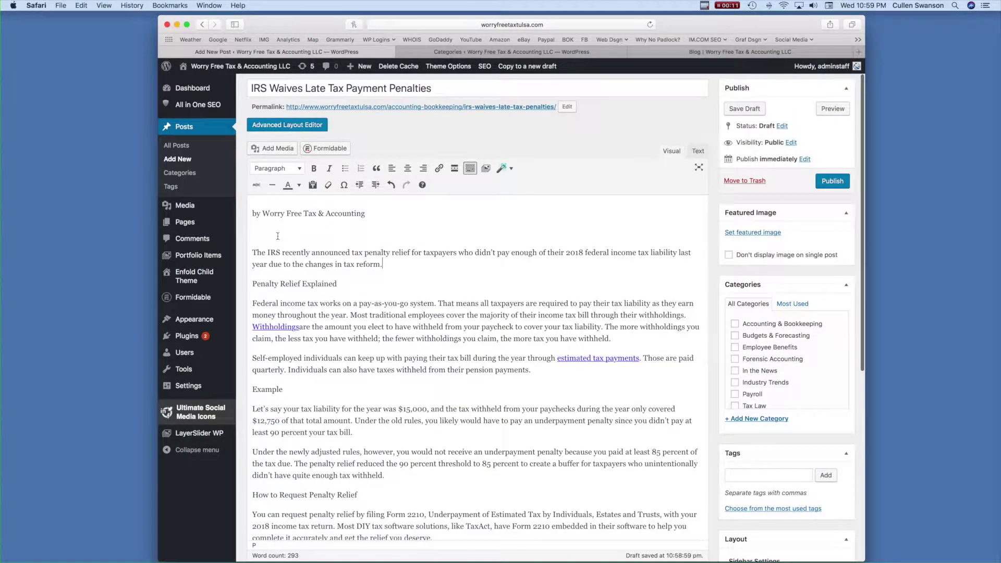
{"action": "left_click", "coordinate": [277, 235]}
{"action": "key", "text": "BackSpace"}
{"action": "left_click", "coordinate": [404, 382]}
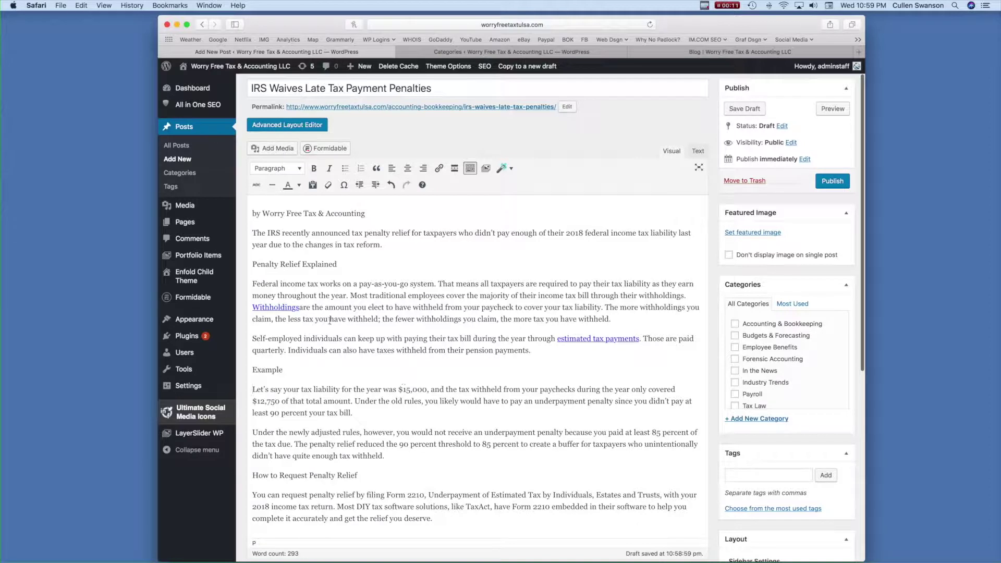
- Add the missing space after "Withholdings" and remove the links from "Withholdings" and "estimated tax payments"
{"action": "left_click", "coordinate": [301, 308]}
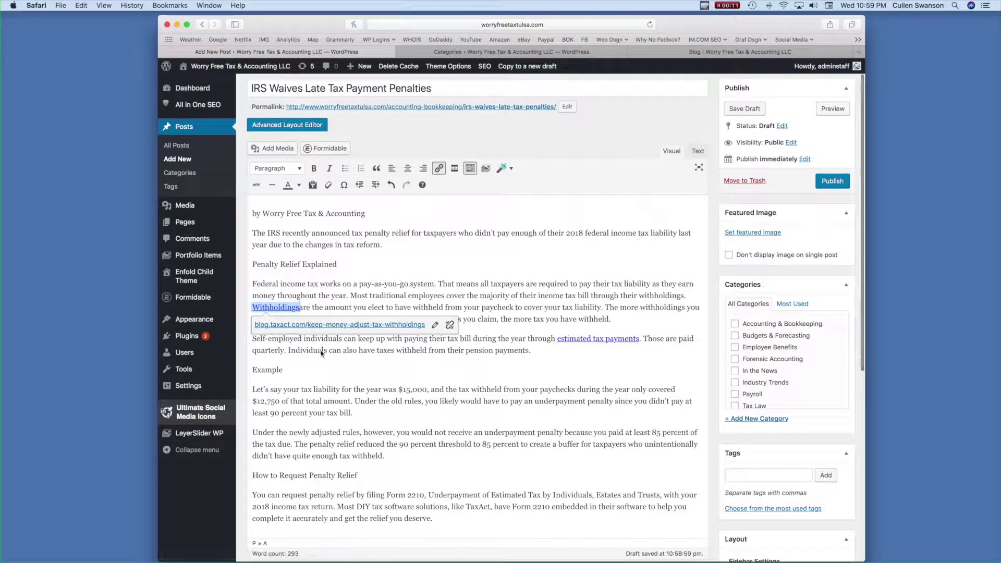
{"action": "left_click", "coordinate": [300, 308]}
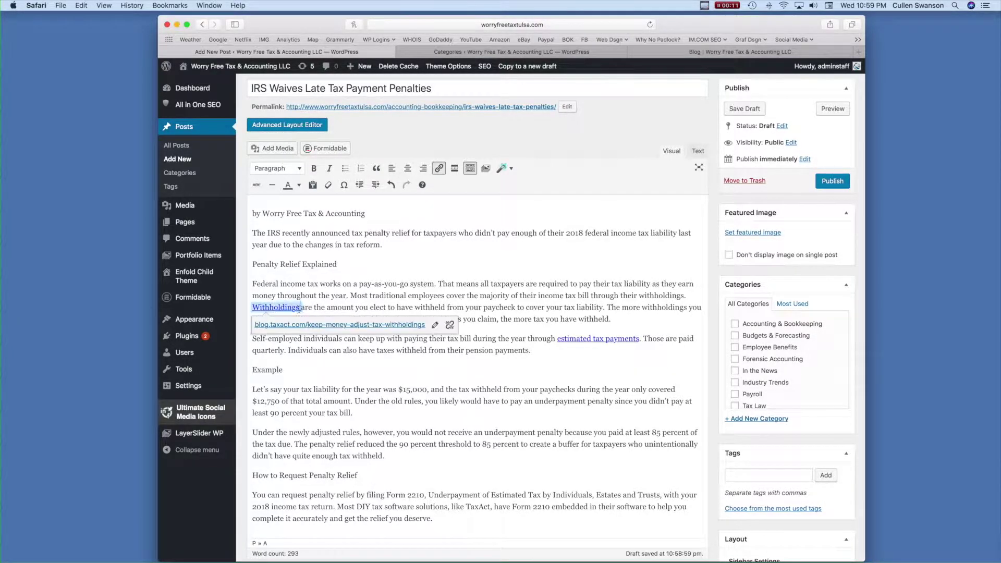
{"action": "left_click", "coordinate": [450, 325]}
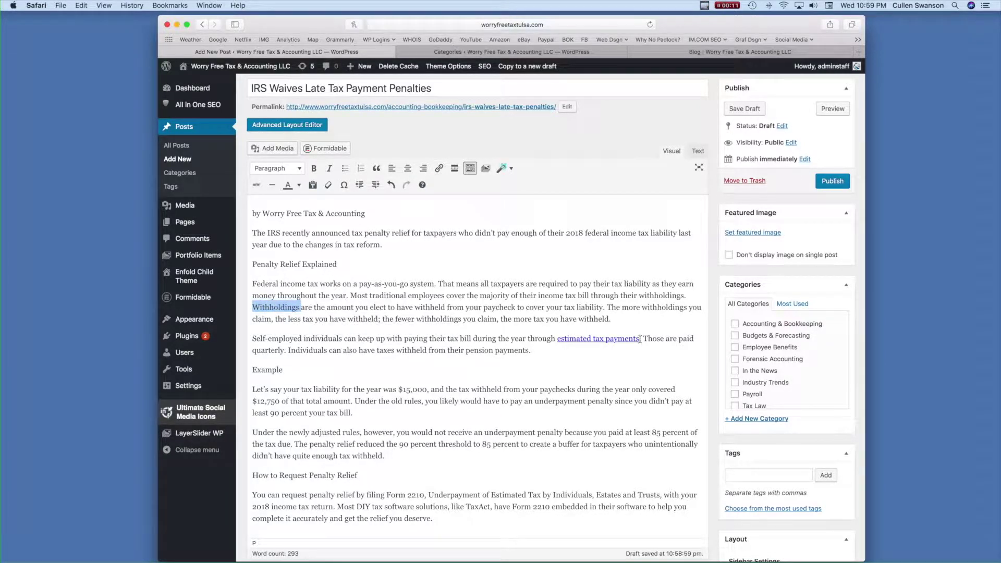
{"action": "left_click_drag", "start_coordinate": [640, 339], "coordinate": [556, 339]}
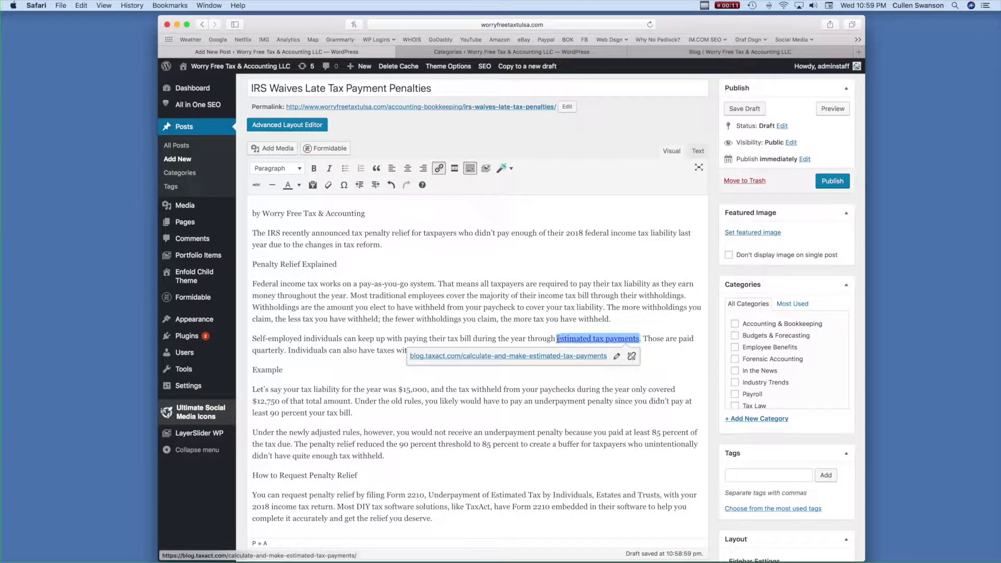
{"action": "left_click", "coordinate": [632, 357]}
{"action": "left_click", "coordinate": [519, 401]}
{"action": "scroll", "coordinate": [490, 396], "scroll_direction": "down", "scroll_amount": 3}
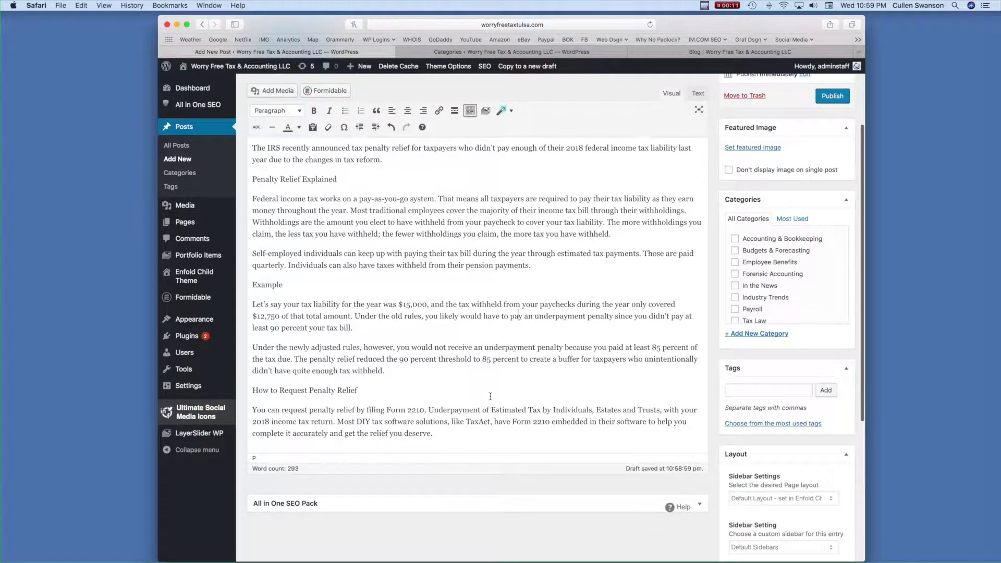
- Format the line "Penalty Relief Explained" as Heading 2
{"action": "scroll", "coordinate": [491, 397], "scroll_direction": "up", "scroll_amount": 4}
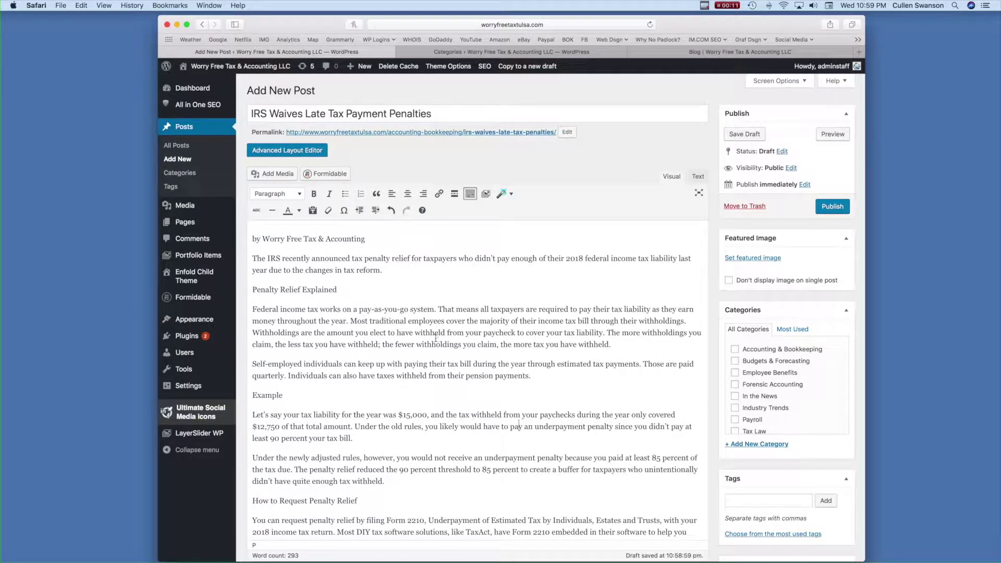
{"action": "left_click_drag", "start_coordinate": [338, 290], "coordinate": [245, 289]}
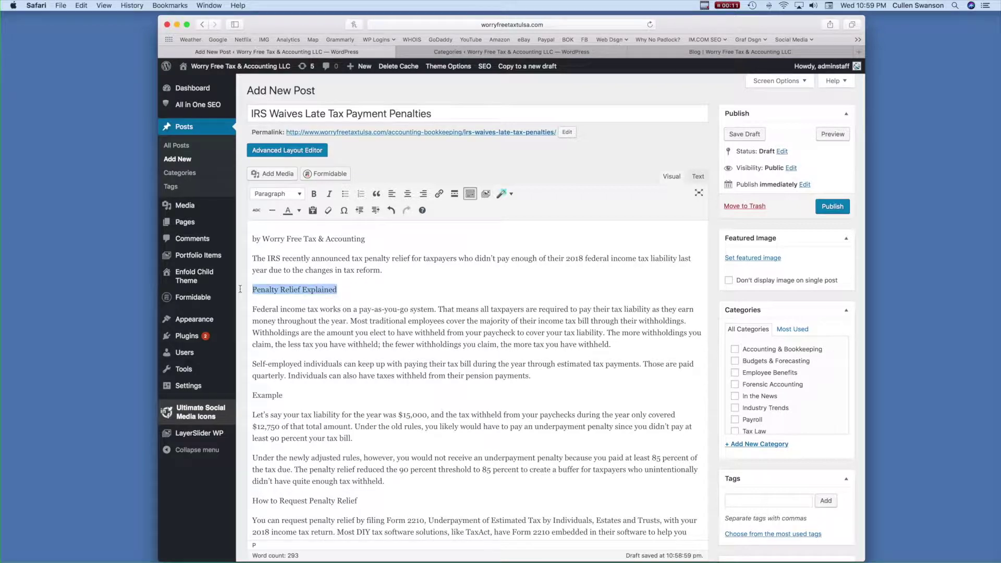
{"action": "left_click", "coordinate": [296, 194]}
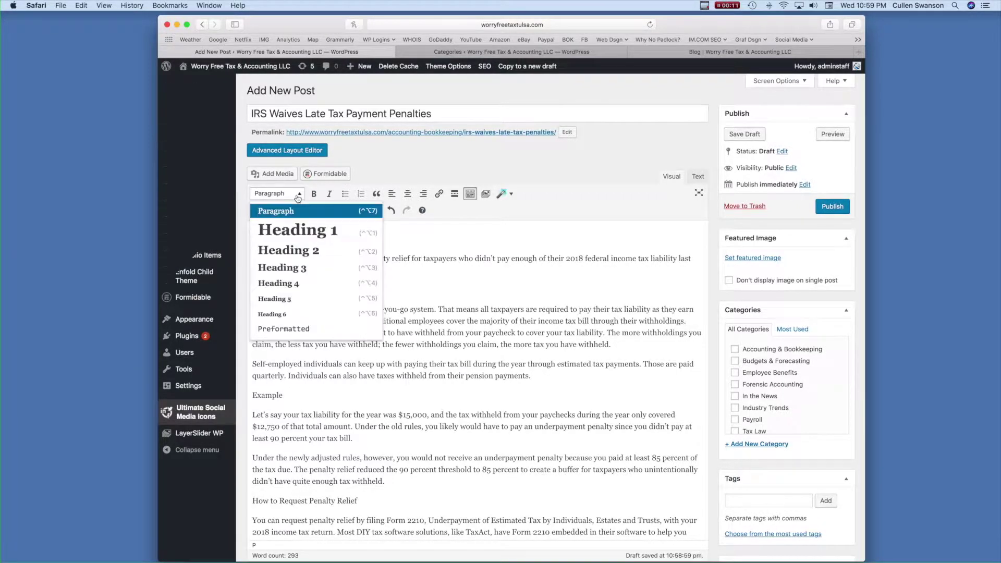
{"action": "left_click", "coordinate": [305, 251]}
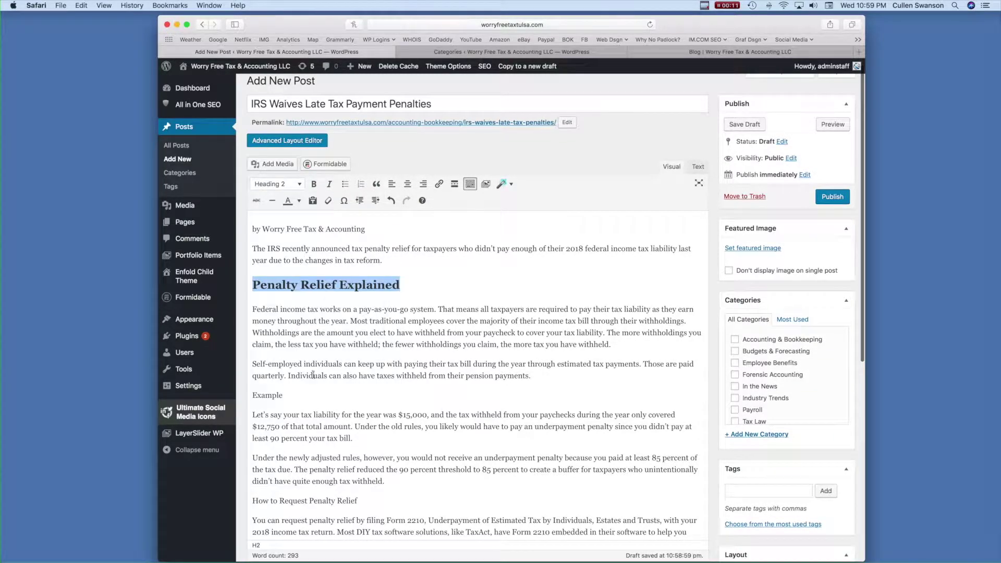
- Format the line "Example" as Heading 3
{"action": "left_click_drag", "start_coordinate": [283, 396], "coordinate": [252, 396]}
{"action": "left_click", "coordinate": [298, 186]}
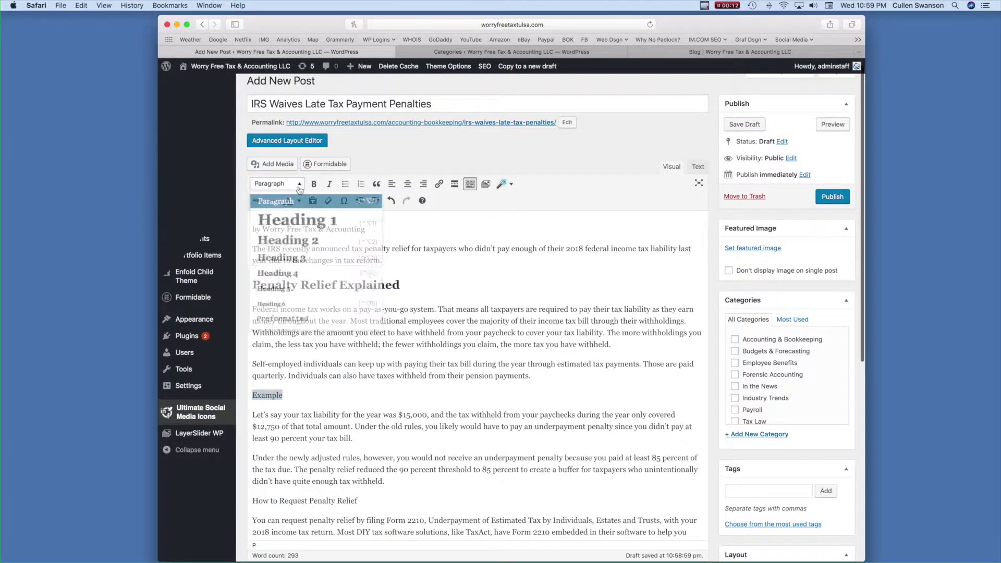
{"action": "left_click", "coordinate": [299, 267]}
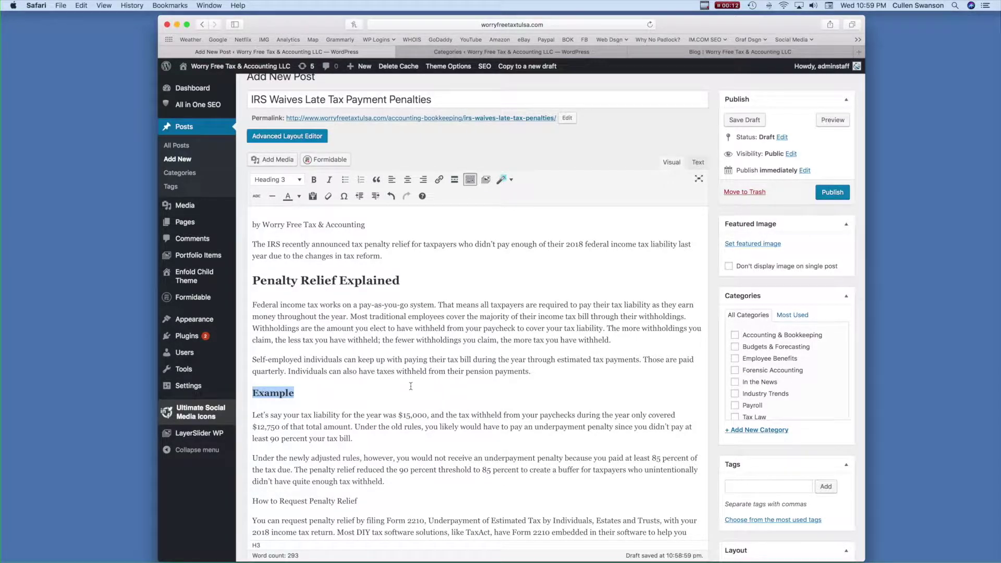
- Format the line "How to Request Penalty Relief" as Heading 2
{"action": "scroll", "coordinate": [410, 386], "scroll_direction": "down", "scroll_amount": 5}
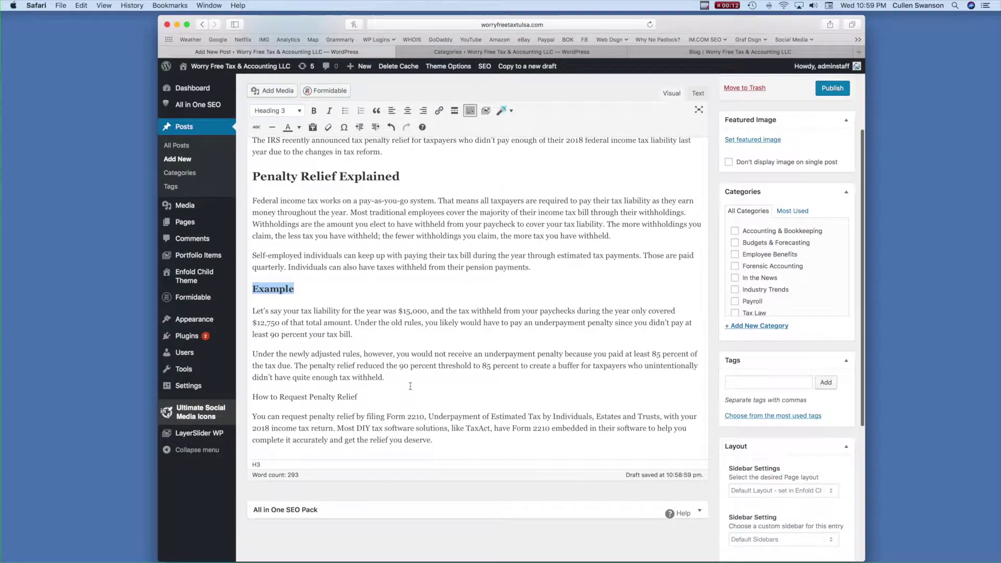
{"action": "left_click_drag", "start_coordinate": [359, 397], "coordinate": [240, 400]}
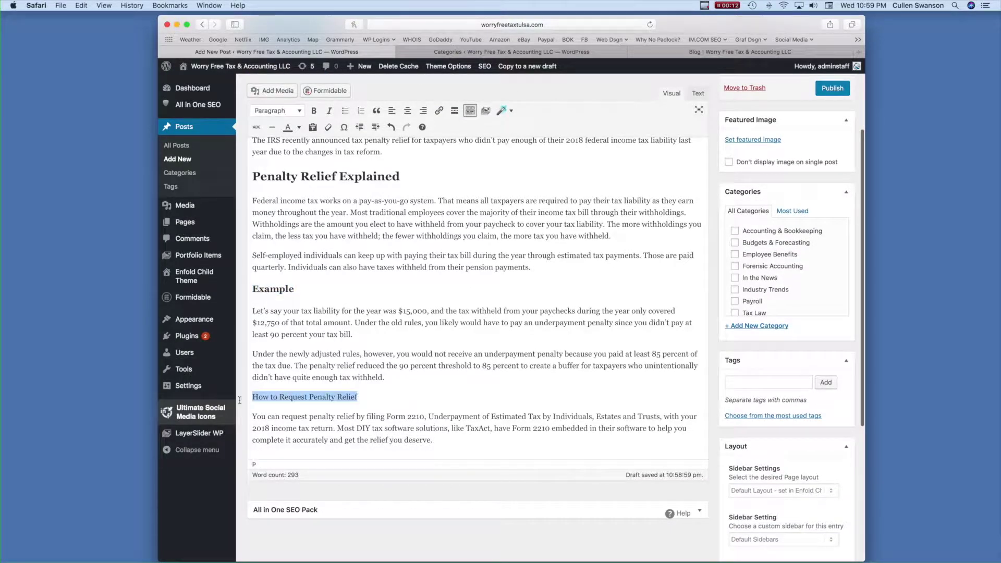
{"action": "left_click", "coordinate": [295, 111]}
{"action": "left_click", "coordinate": [298, 168]}
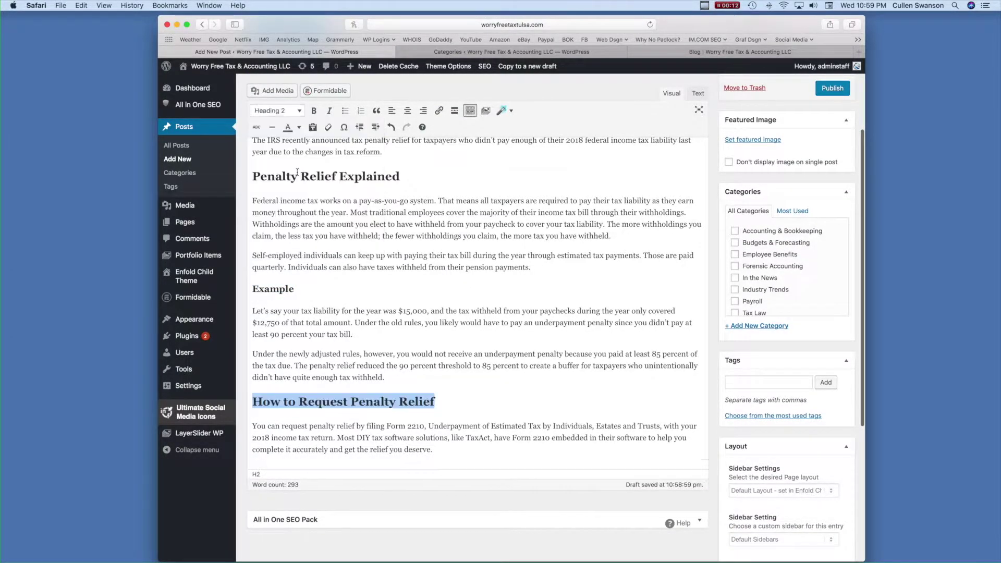
{"action": "left_click", "coordinate": [451, 381]}
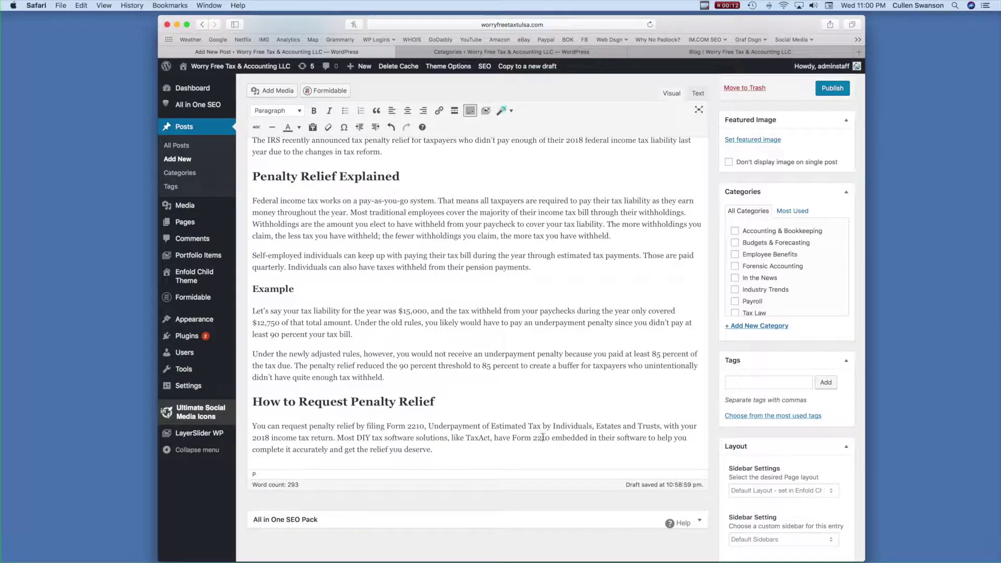
- Inspect the article's heading tags in the HTML text view, and return to the visual view to check the layout
{"action": "scroll", "coordinate": [494, 467], "scroll_direction": "up", "scroll_amount": 5}
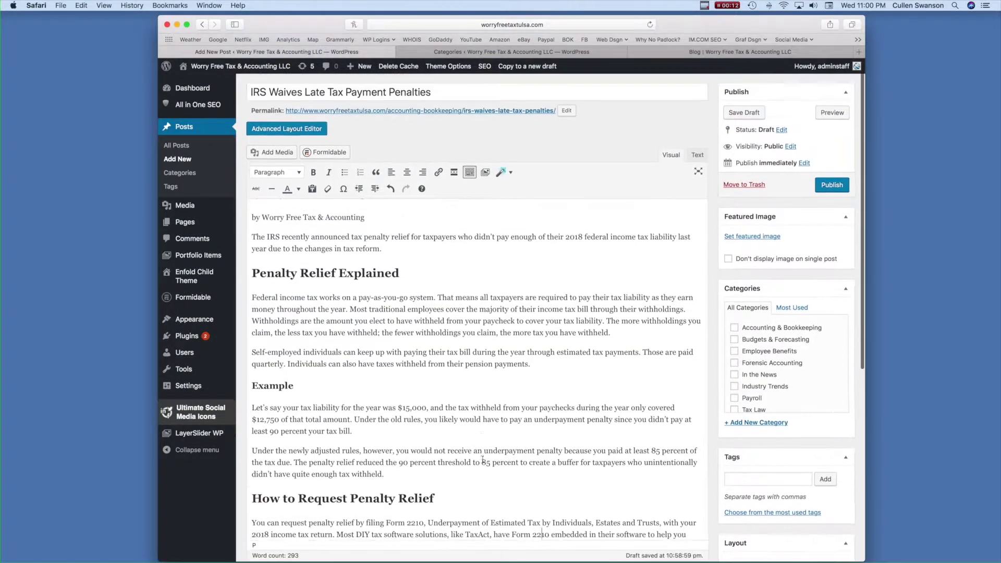
{"action": "left_click", "coordinate": [700, 177]}
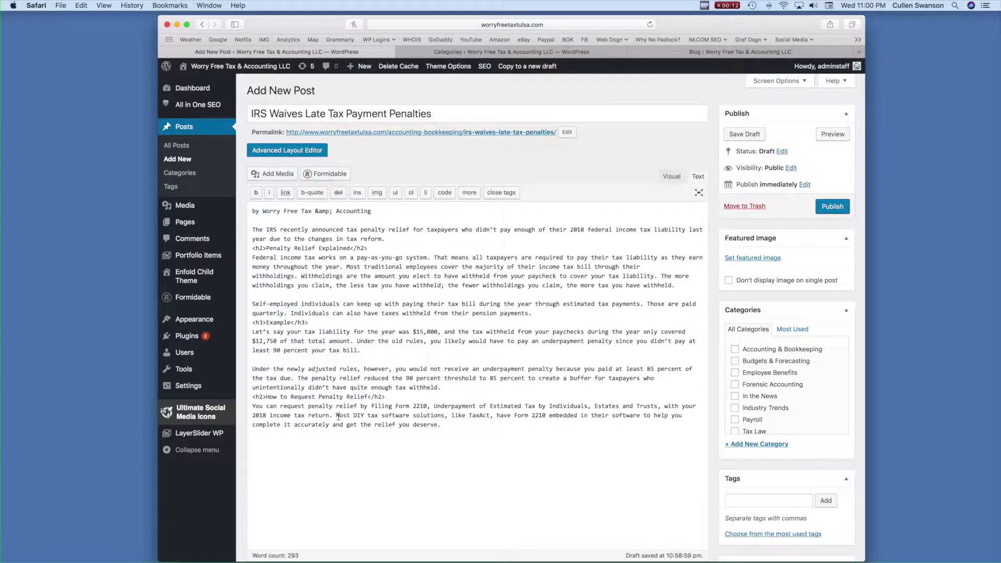
{"action": "left_click", "coordinate": [672, 177]}
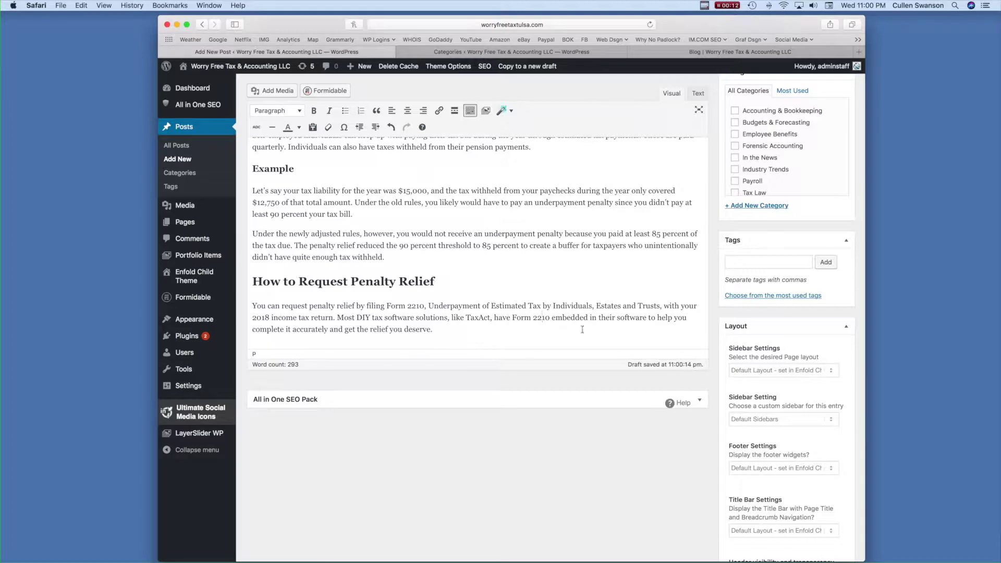
{"action": "scroll", "coordinate": [408, 335], "scroll_direction": "up", "scroll_amount": 3}
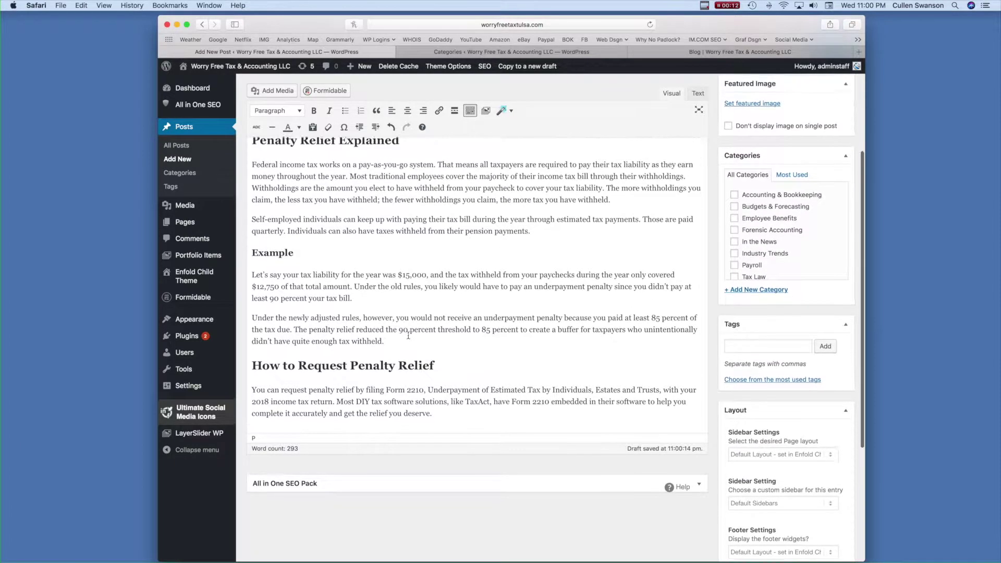
{"action": "scroll", "coordinate": [408, 335], "scroll_direction": "up", "scroll_amount": 3}
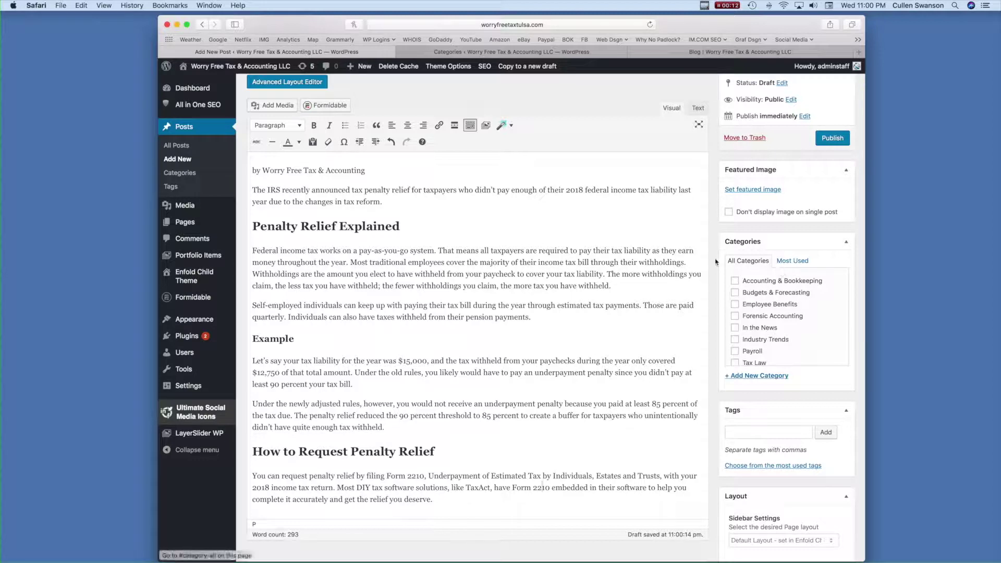
- Assign the post to the Taxes category
{"action": "scroll", "coordinate": [354, 260], "scroll_direction": "up", "scroll_amount": 2}
{"action": "scroll", "coordinate": [354, 260], "scroll_direction": "up", "scroll_amount": 2}
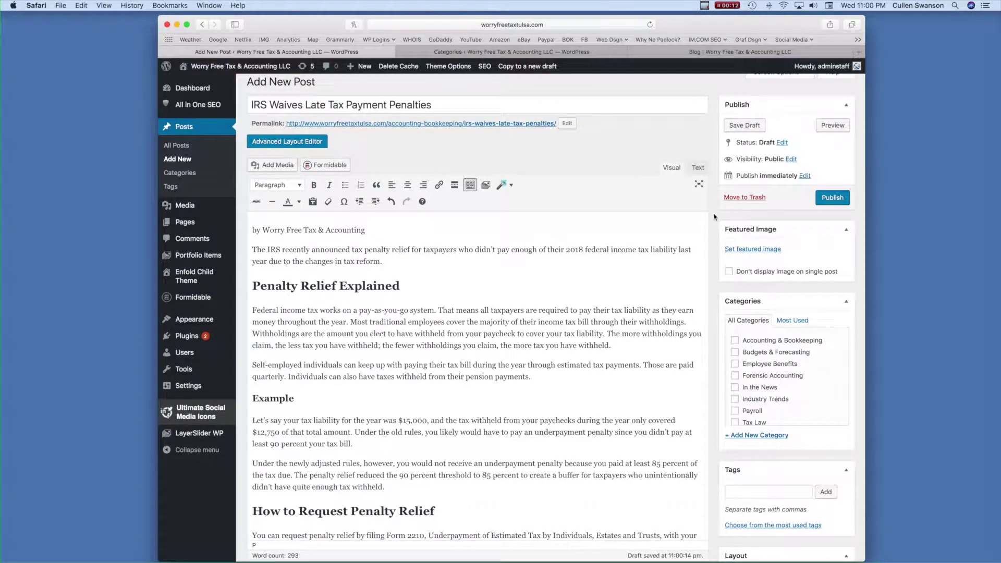
{"action": "scroll", "coordinate": [721, 219], "scroll_direction": "down", "scroll_amount": 3}
{"action": "scroll", "coordinate": [780, 349], "scroll_direction": "down", "scroll_amount": 1}
{"action": "scroll", "coordinate": [780, 348], "scroll_direction": "down", "scroll_amount": 1}
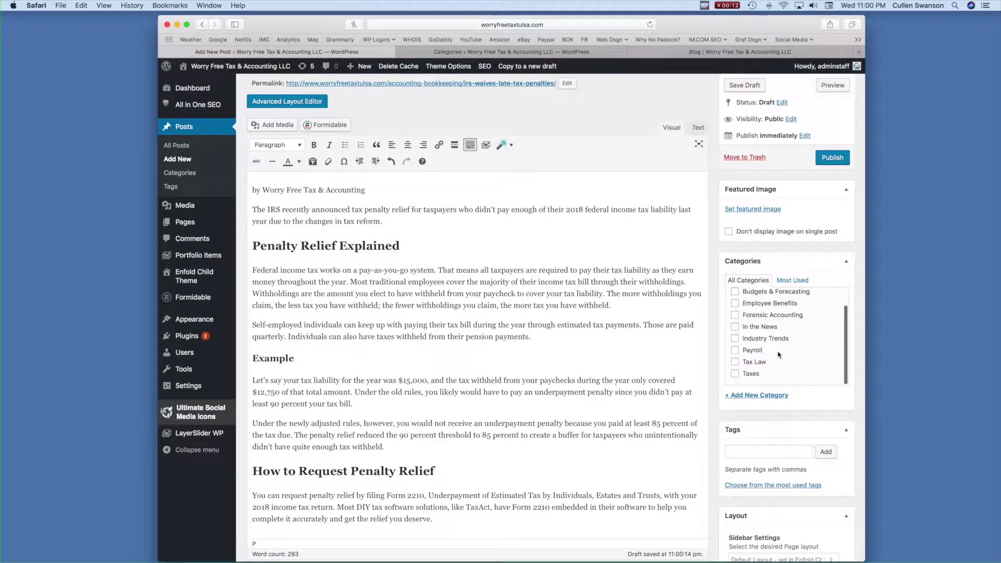
{"action": "left_click", "coordinate": [735, 374]}
- Show the most used tags for the post in the Tags section
{"action": "scroll", "coordinate": [715, 399], "scroll_direction": "down", "scroll_amount": 3}
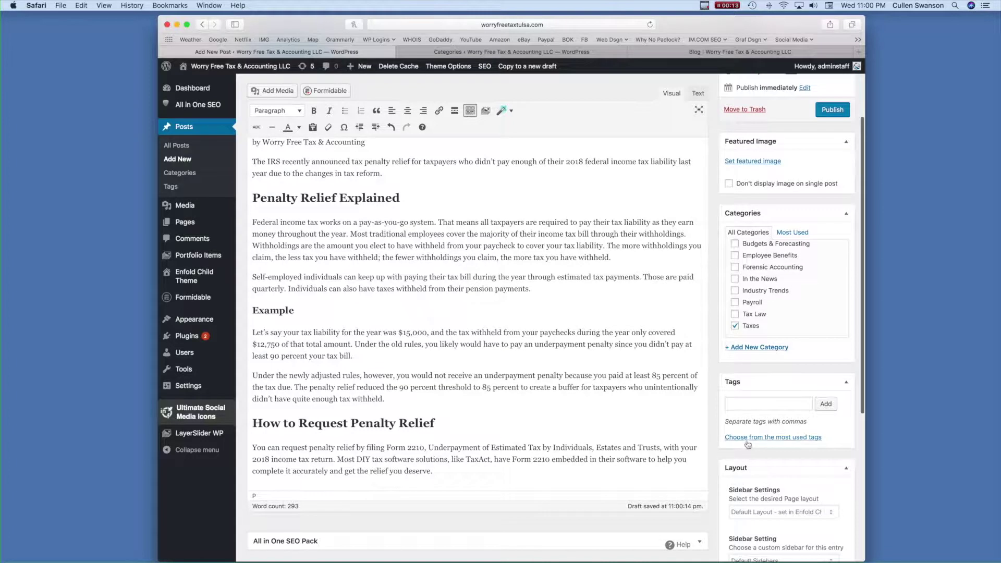
{"action": "left_click", "coordinate": [747, 441]}
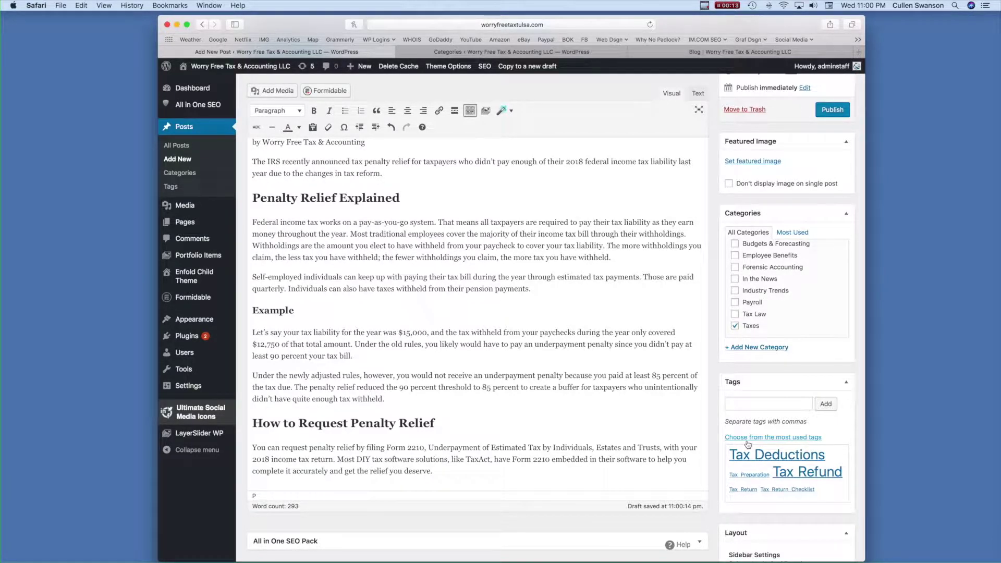
- Open the website tulsawebdesignfirm.com in a new browser window
{"action": "key", "text": "super+n"}
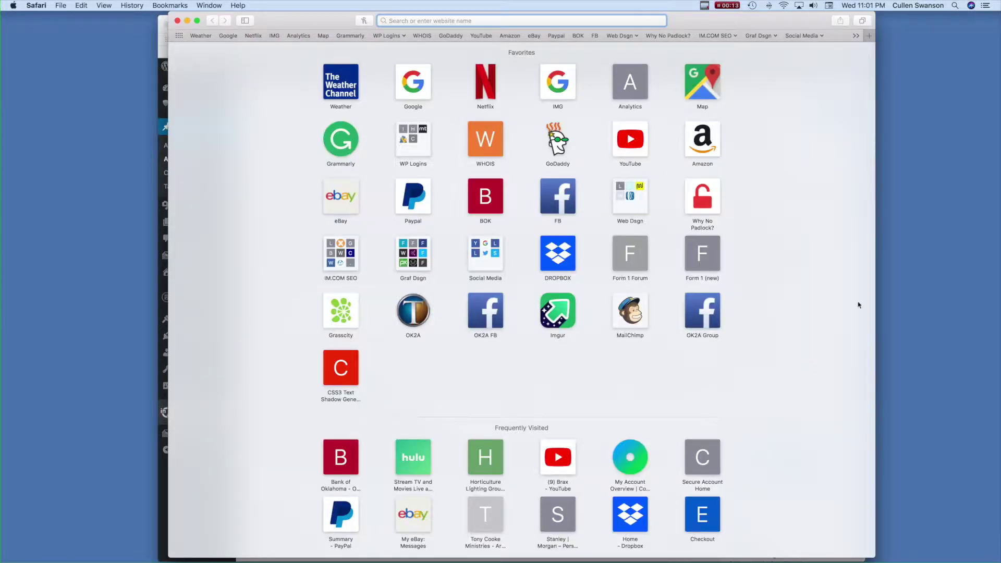
{"action": "type", "text": "tulsawebdesgi"}
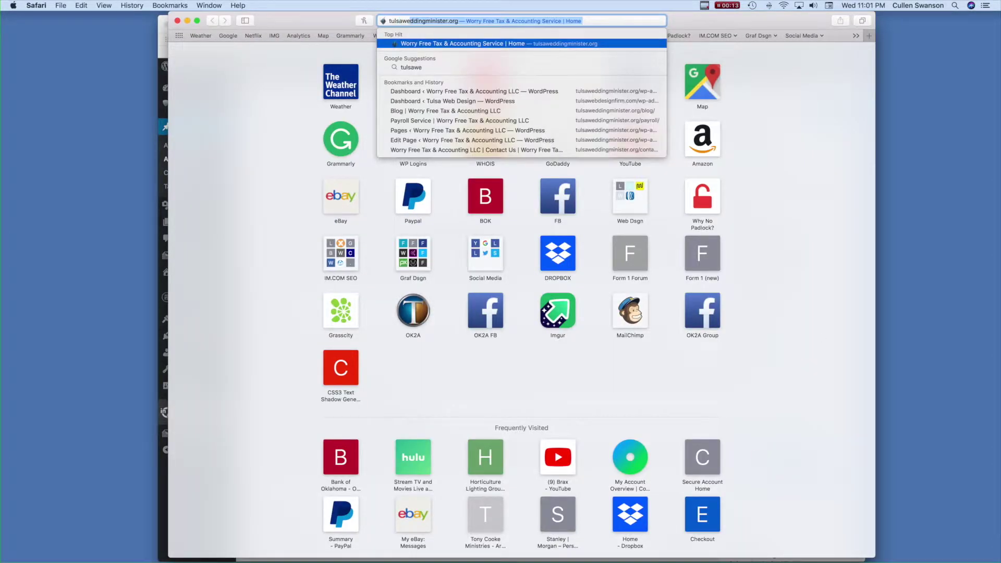
{"action": "key", "text": "BackSpace"}
{"action": "key", "text": "BackSpace"}
{"action": "type", "text": "ign"}
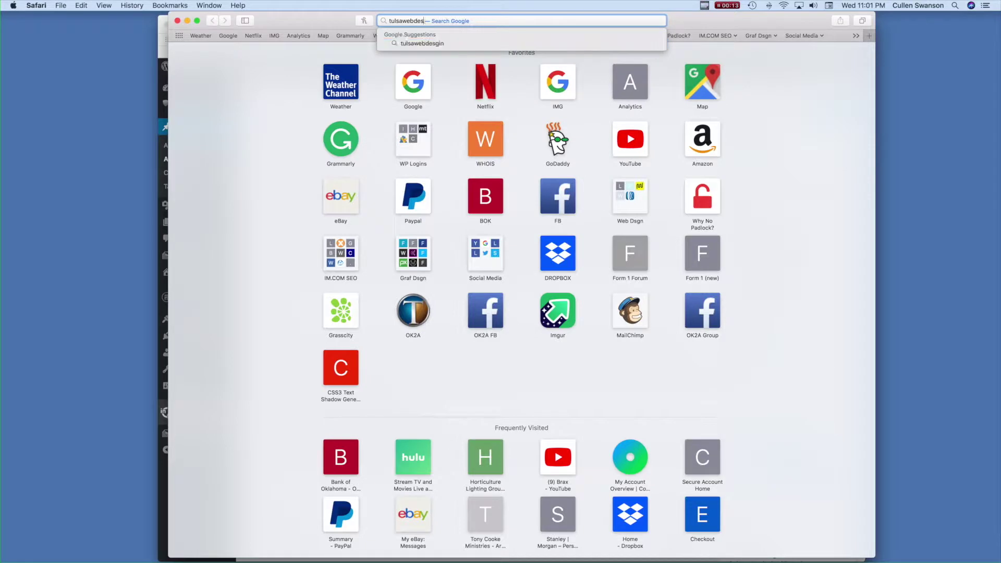
{"action": "type", "text": "firm.com"}
{"action": "key", "text": "Return"}
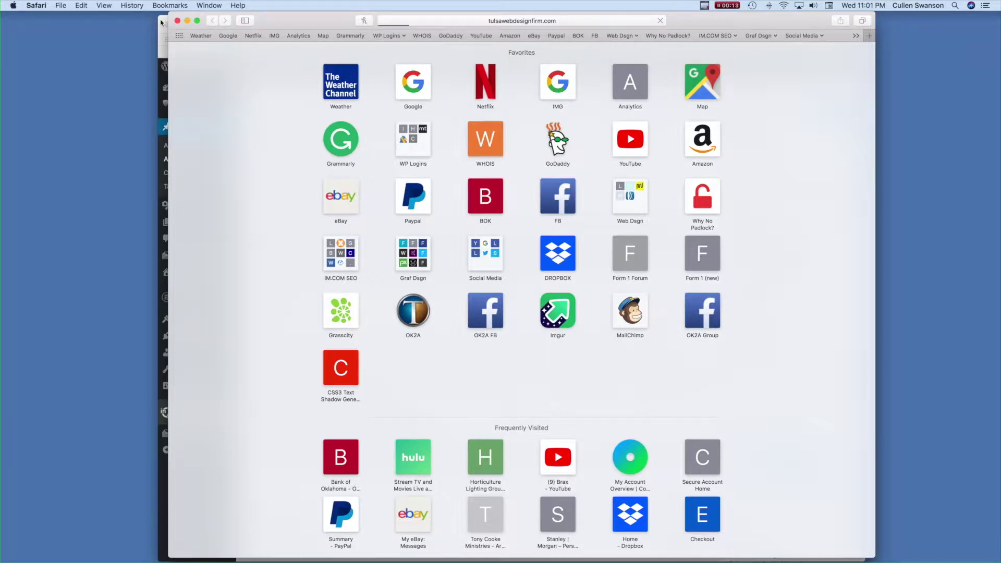
{"action": "left_click_drag", "start_coordinate": [168, 23], "coordinate": [155, 22]}
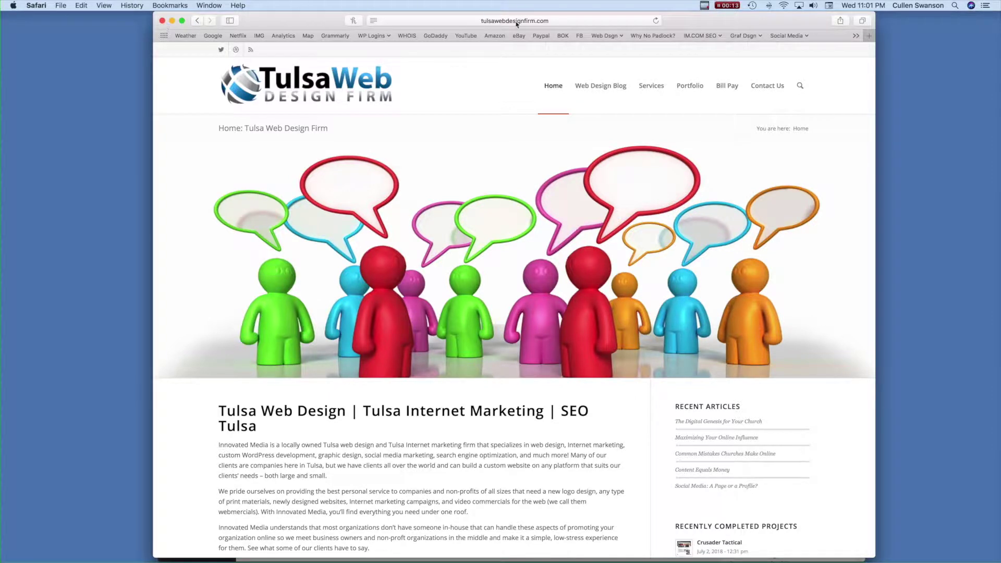
- Open the site's Web Design Blog page and look through its articles for category links
{"action": "left_click", "coordinate": [598, 87]}
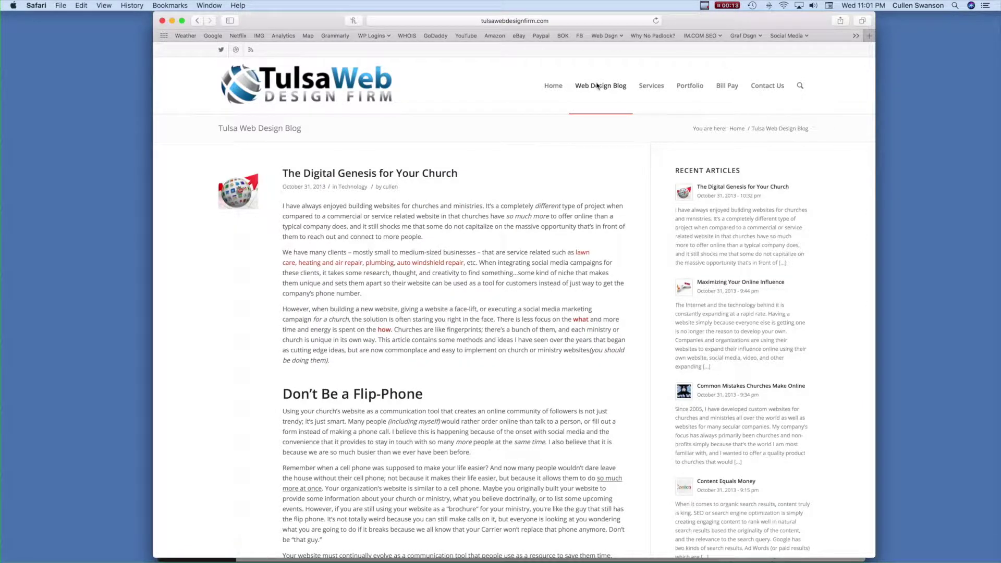
{"action": "scroll", "coordinate": [550, 246], "scroll_direction": "down", "scroll_amount": 10}
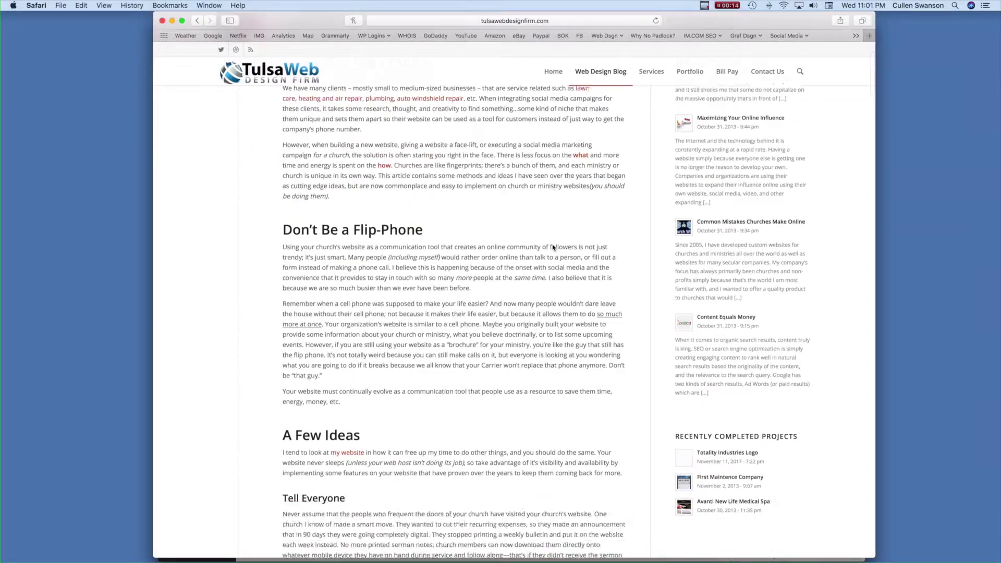
{"action": "scroll", "coordinate": [552, 245], "scroll_direction": "down", "scroll_amount": 20}
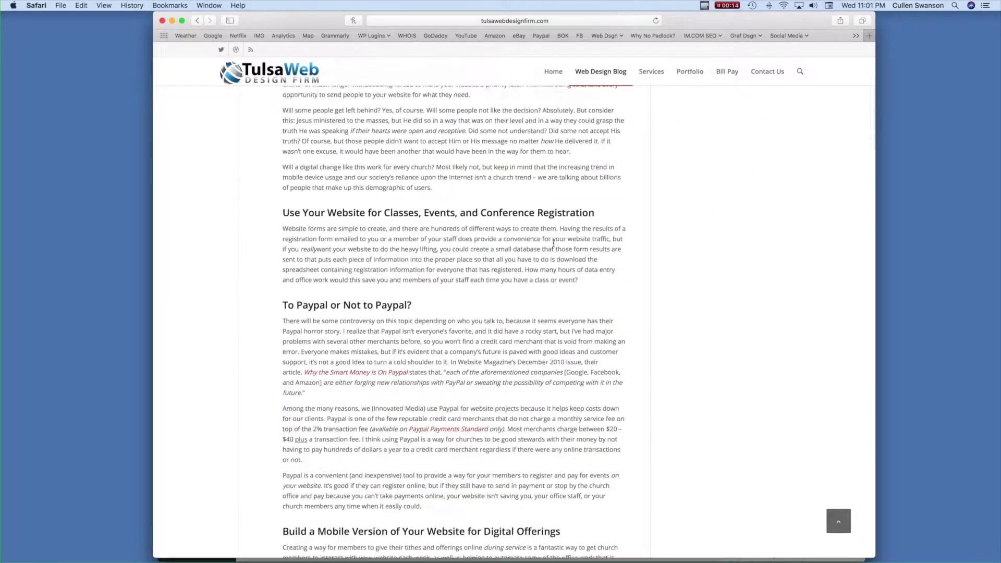
{"action": "scroll", "coordinate": [554, 247], "scroll_direction": "up", "scroll_amount": 20}
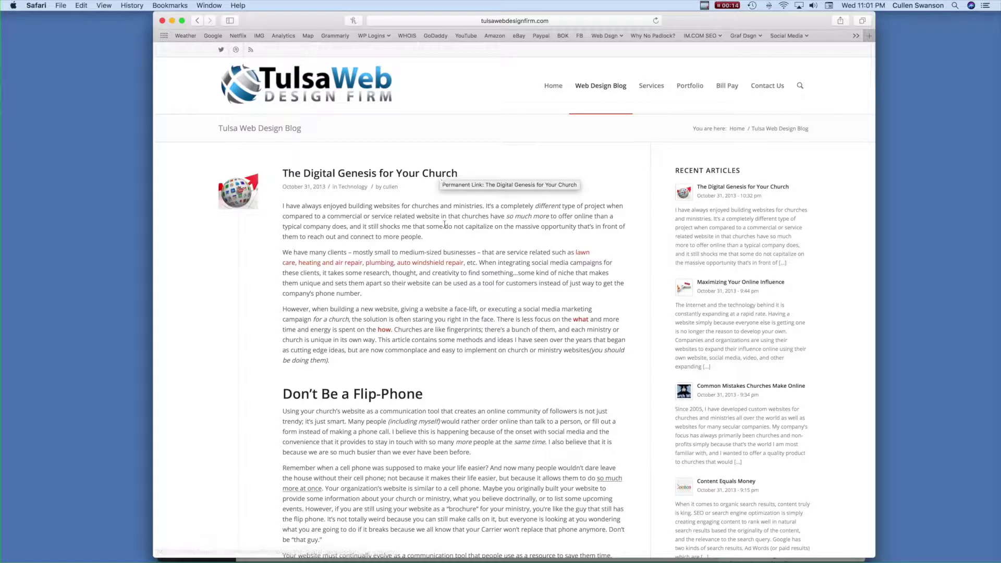
- Open the Technology category of the first blog article in a new tab and review the posts archived there
{"action": "right_click", "coordinate": [350, 191]}
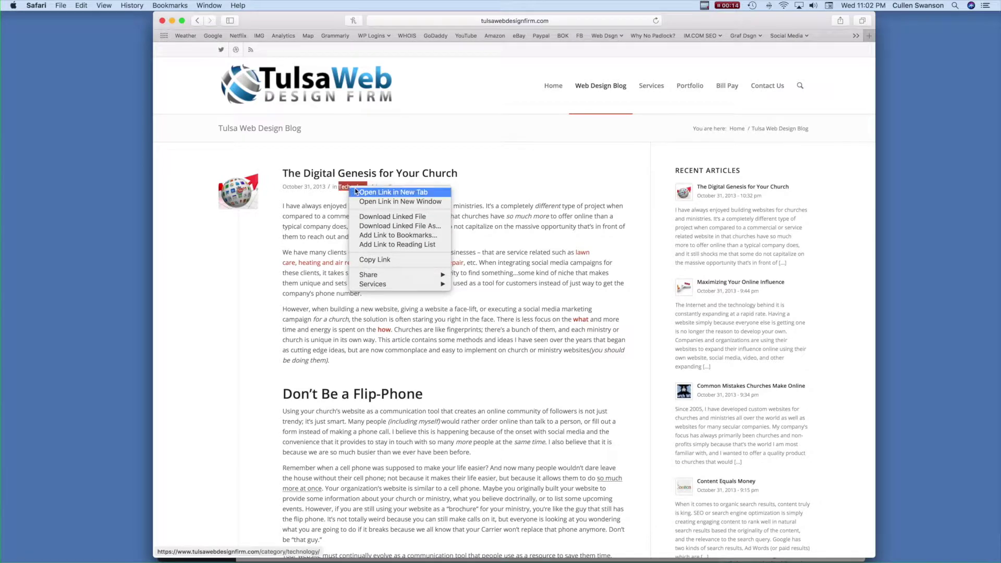
{"action": "left_click", "coordinate": [375, 197]}
{"action": "left_click", "coordinate": [666, 50]}
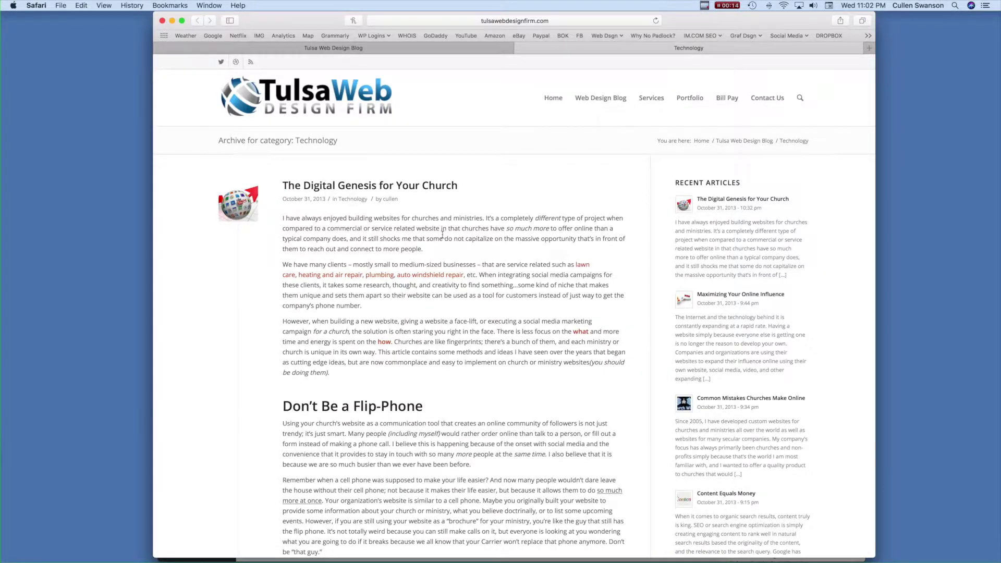
{"action": "scroll", "coordinate": [442, 234], "scroll_direction": "down", "scroll_amount": 5}
{"action": "scroll", "coordinate": [443, 235], "scroll_direction": "down", "scroll_amount": 20}
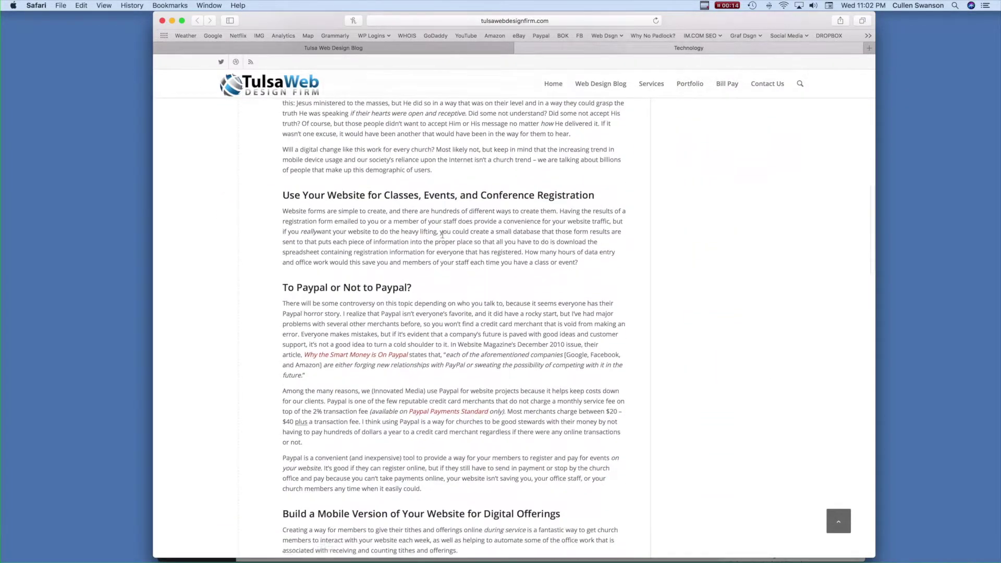
{"action": "scroll", "coordinate": [442, 236], "scroll_direction": "down", "scroll_amount": 20}
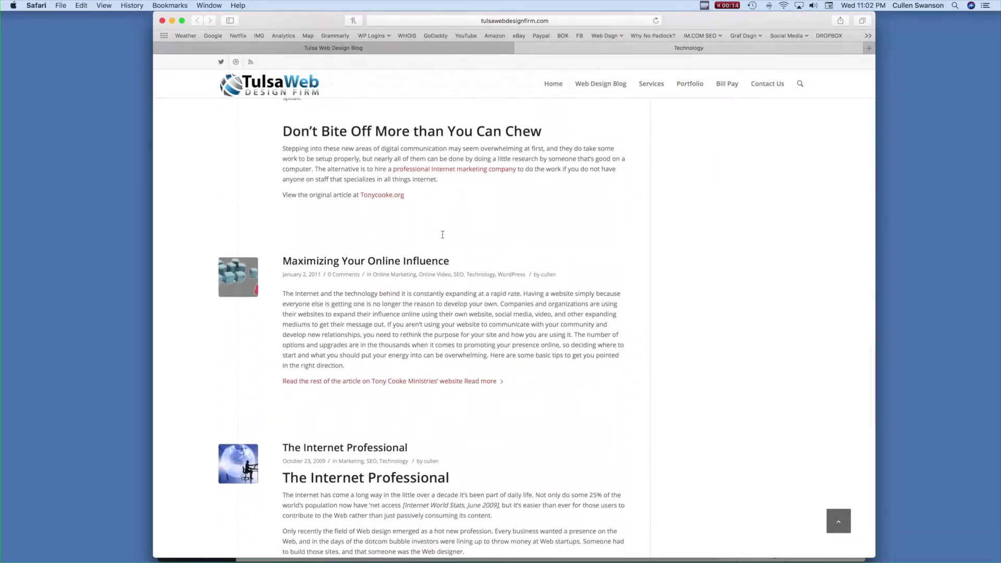
{"action": "scroll", "coordinate": [443, 237], "scroll_direction": "up", "scroll_amount": 20}
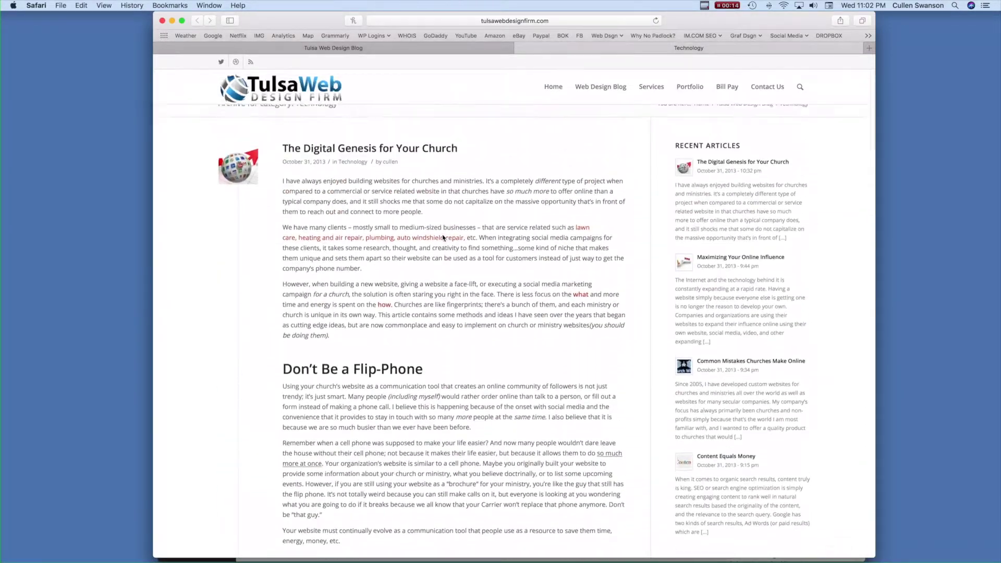
{"action": "scroll", "coordinate": [394, 213], "scroll_direction": "down", "scroll_amount": 10}
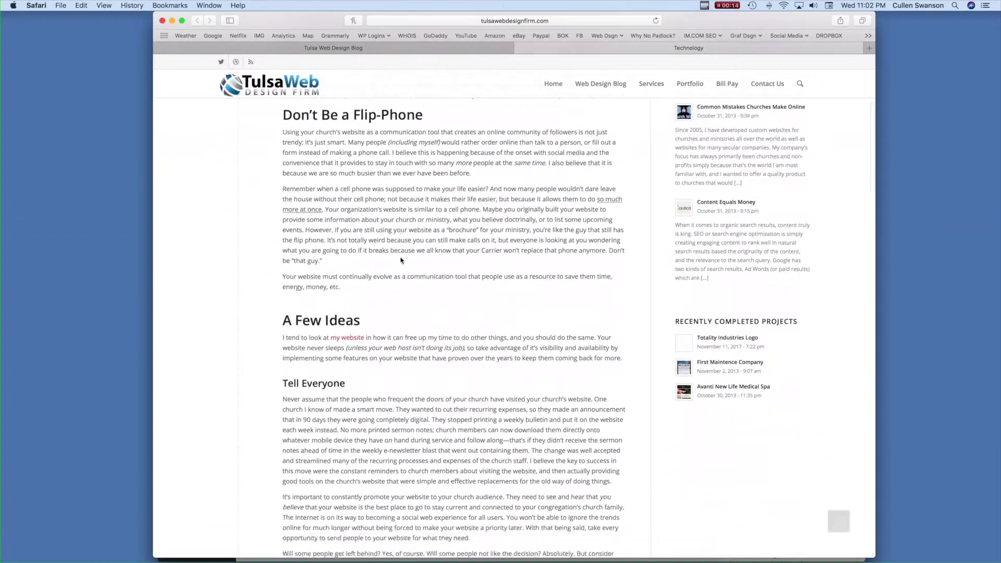
{"action": "scroll", "coordinate": [401, 259], "scroll_direction": "down", "scroll_amount": 20}
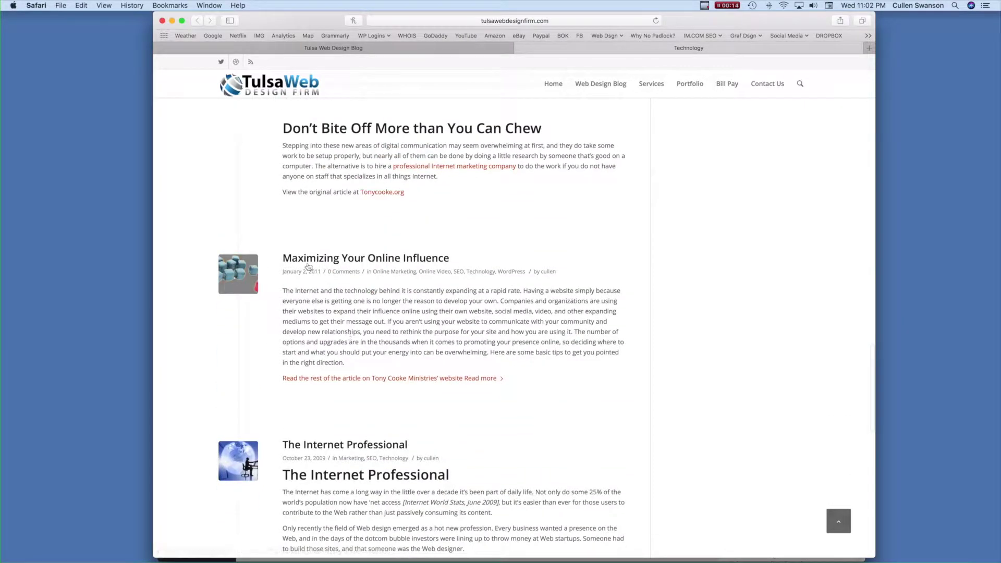
{"action": "scroll", "coordinate": [441, 308], "scroll_direction": "down", "scroll_amount": 20}
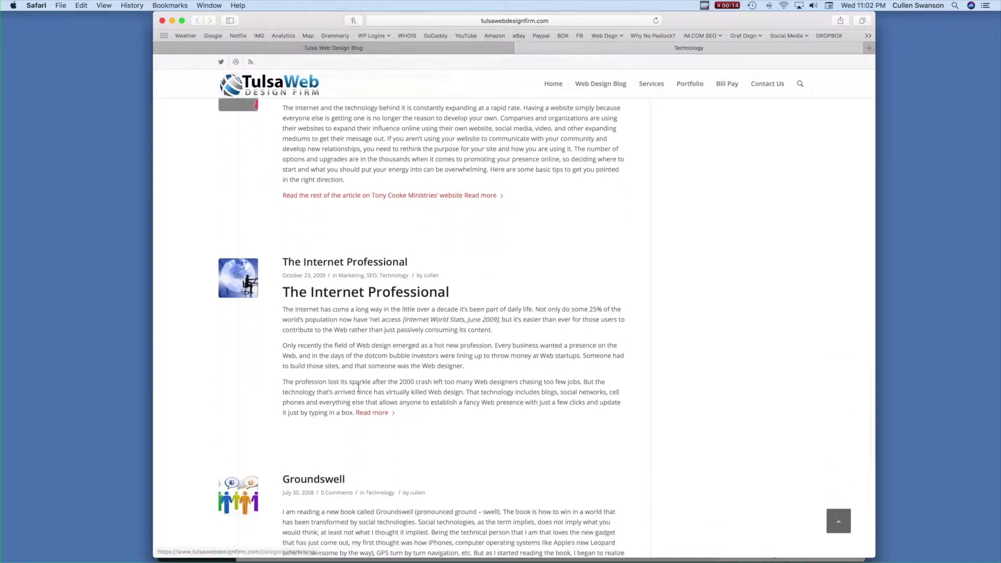
{"action": "scroll", "coordinate": [344, 244], "scroll_direction": "down", "scroll_amount": 10}
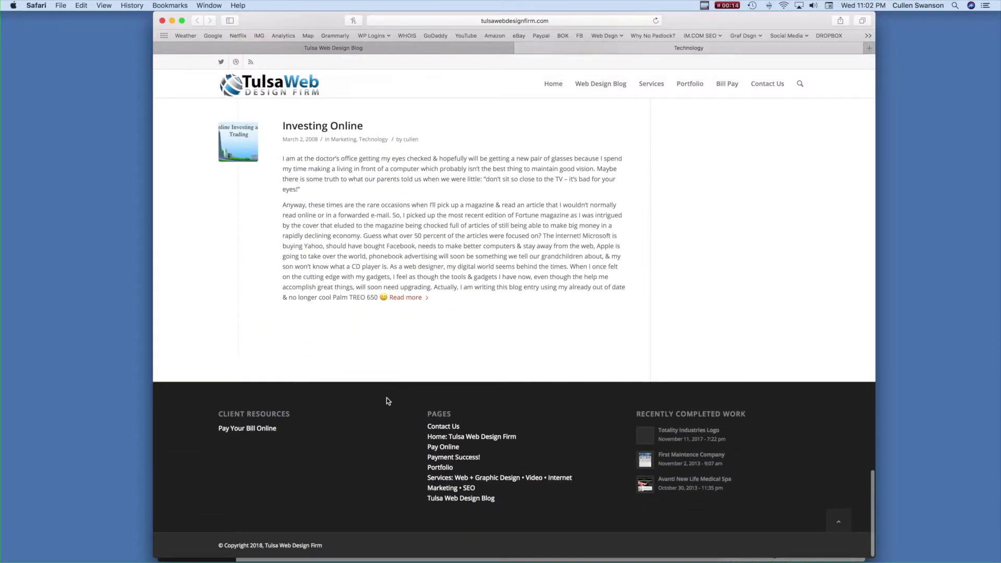
{"action": "scroll", "coordinate": [388, 398], "scroll_direction": "up", "scroll_amount": 20}
{"action": "scroll", "coordinate": [389, 399], "scroll_direction": "up", "scroll_amount": 20}
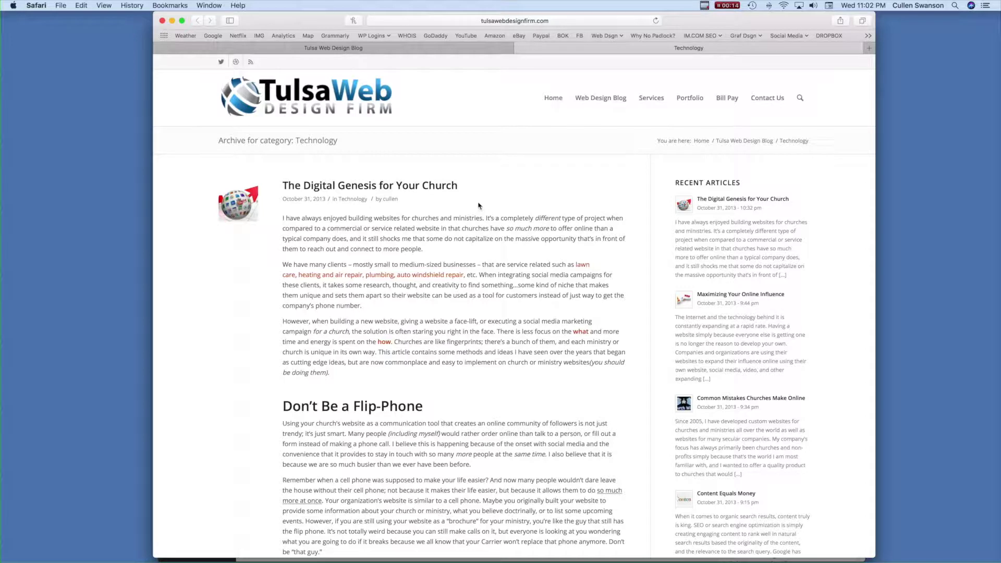
- Close the Technology archive and open the Search Engine Optimization category archive from the blog page
{"action": "left_click", "coordinate": [520, 48]}
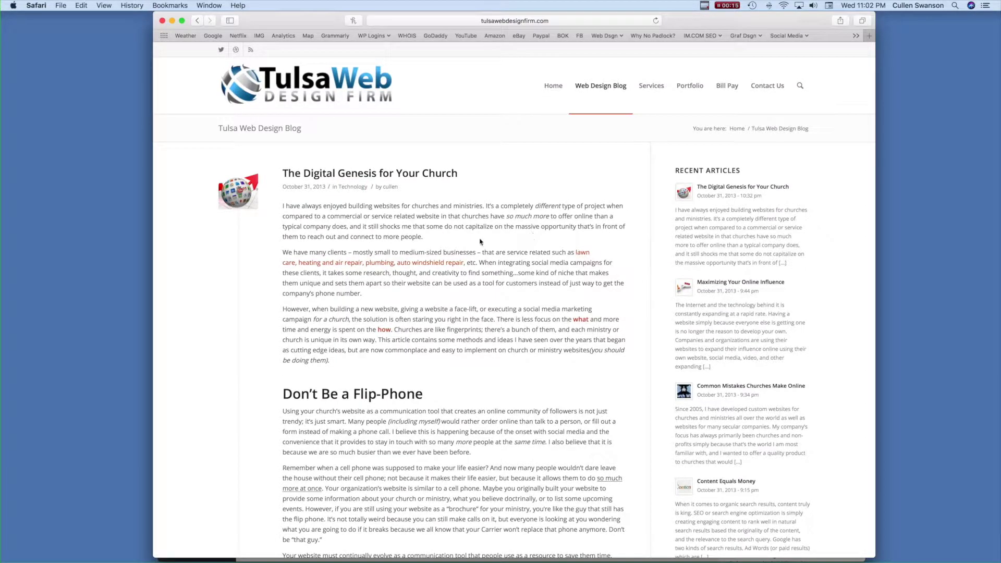
{"action": "left_click", "coordinate": [397, 179]}
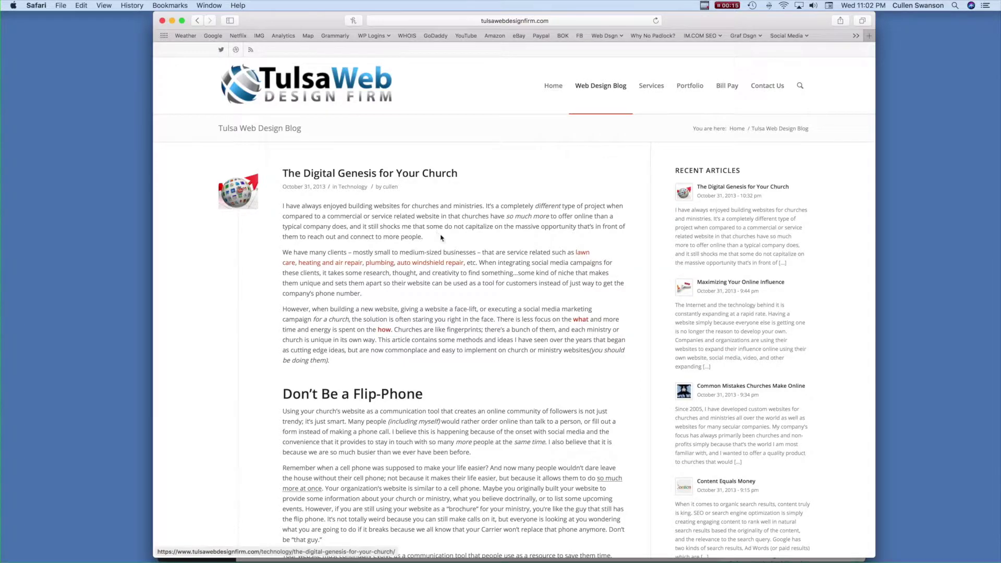
{"action": "scroll", "coordinate": [442, 236], "scroll_direction": "down", "scroll_amount": 15}
{"action": "scroll", "coordinate": [442, 236], "scroll_direction": "down", "scroll_amount": 10}
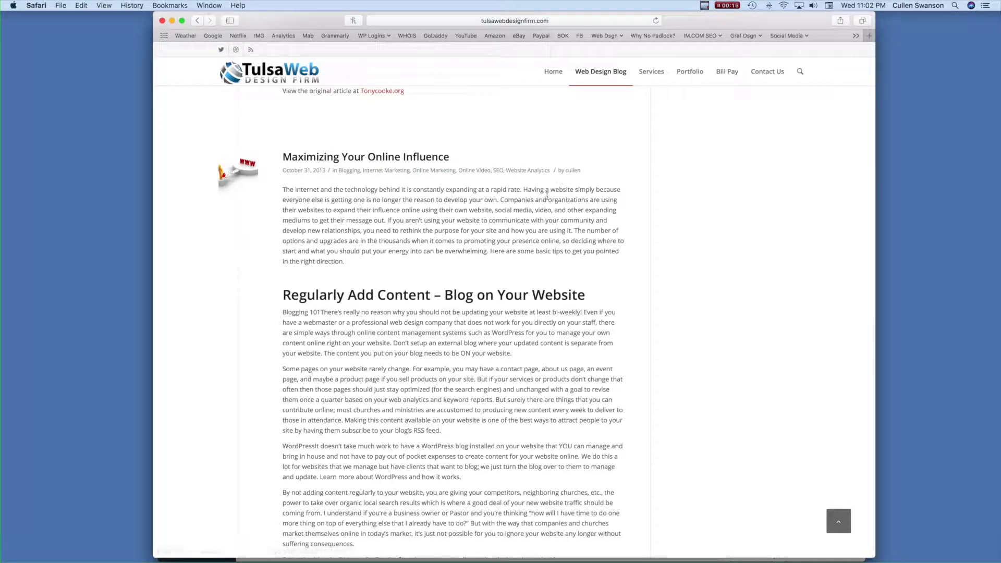
{"action": "scroll", "coordinate": [477, 235], "scroll_direction": "down", "scroll_amount": 10}
{"action": "scroll", "coordinate": [476, 236], "scroll_direction": "down", "scroll_amount": 15}
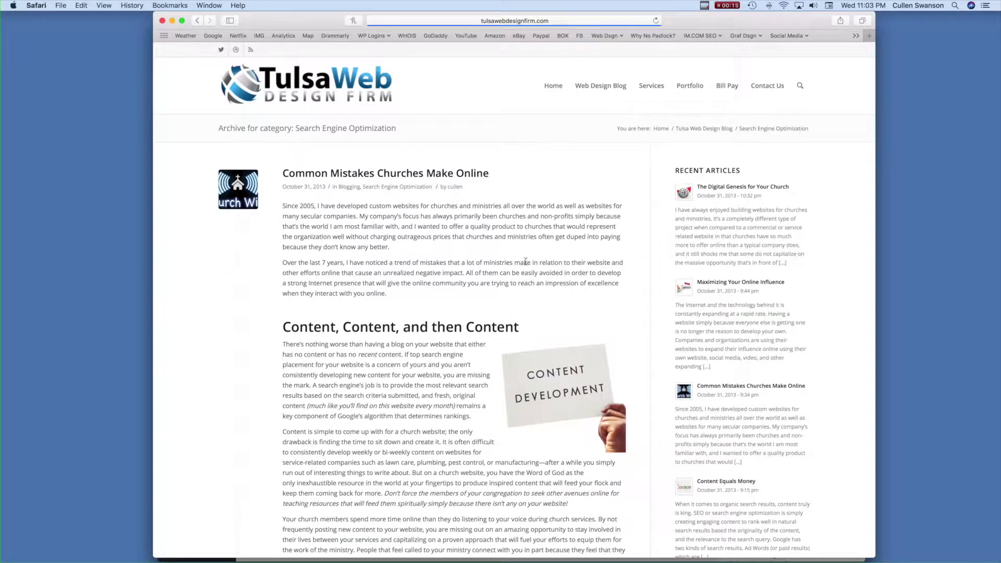
- Review the Search Engine Optimization archive, and close the web design site's window to return to the post editor
{"action": "scroll", "coordinate": [528, 262], "scroll_direction": "down", "scroll_amount": 20}
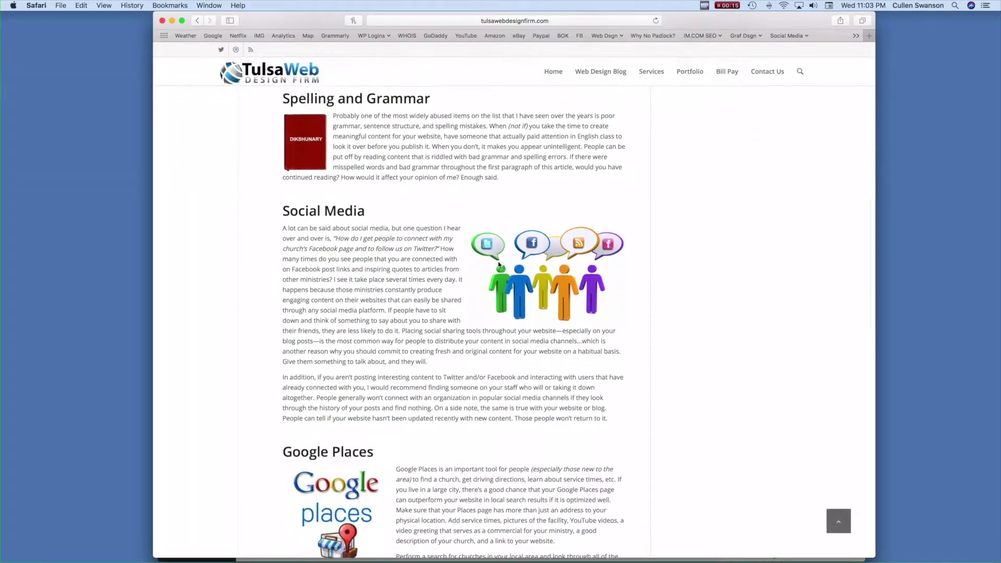
{"action": "scroll", "coordinate": [498, 261], "scroll_direction": "down", "scroll_amount": 5}
{"action": "scroll", "coordinate": [499, 261], "scroll_direction": "up", "scroll_amount": 20}
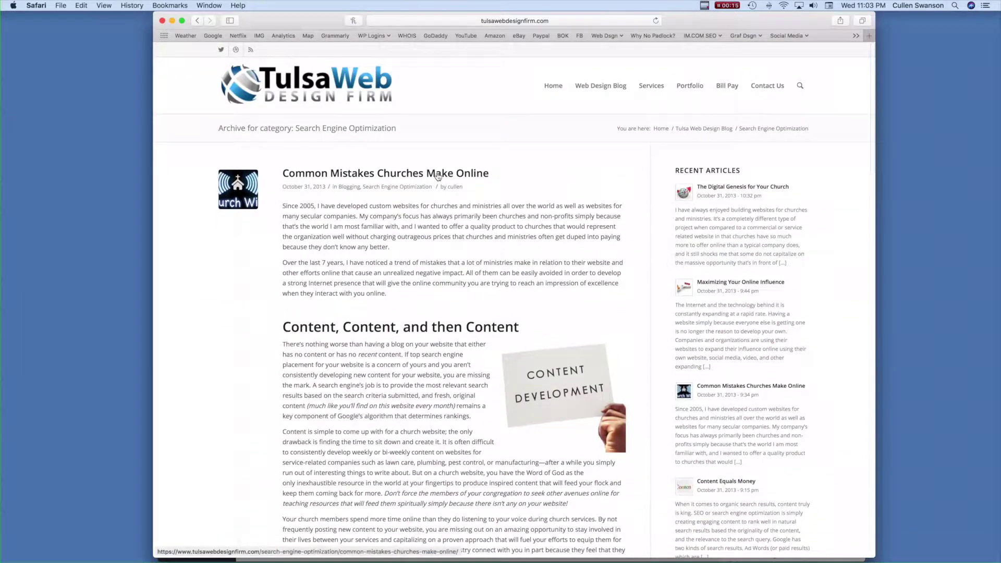
{"action": "left_click", "coordinate": [163, 22]}
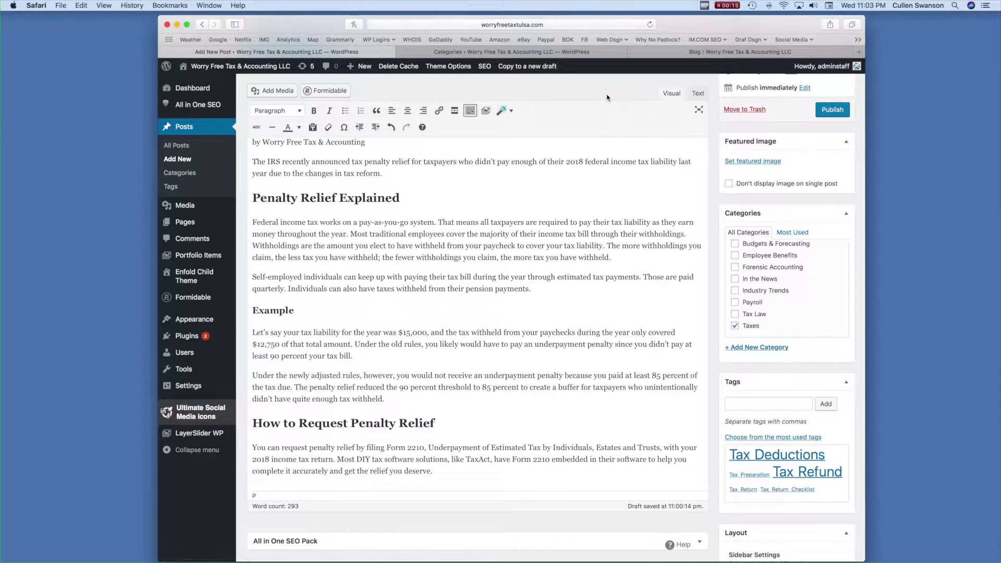
- Try adding the Tax Law, Payroll and Industry Trends categories to the post, and clear all three again
{"action": "scroll", "coordinate": [657, 152], "scroll_direction": "up", "scroll_amount": 2}
{"action": "scroll", "coordinate": [657, 153], "scroll_direction": "up", "scroll_amount": 3}
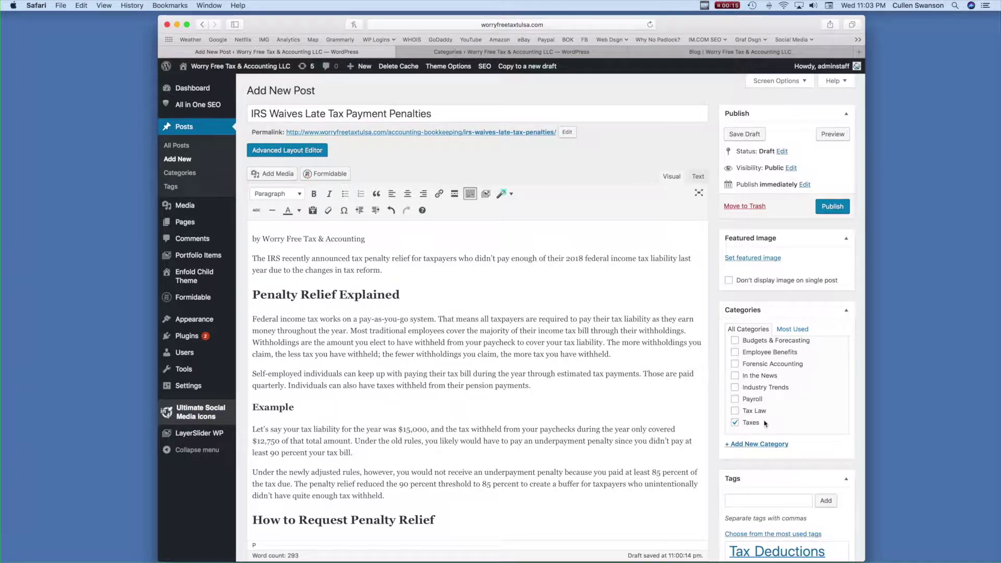
{"action": "left_click", "coordinate": [735, 410]}
{"action": "left_click", "coordinate": [735, 398]}
{"action": "left_click", "coordinate": [735, 386]}
{"action": "left_click", "coordinate": [736, 388]}
{"action": "left_click", "coordinate": [735, 399]}
{"action": "left_click", "coordinate": [736, 411]}
{"action": "left_click_drag", "start_coordinate": [538, 319], "coordinate": [544, 356]}
{"action": "left_click", "coordinate": [558, 360]}
{"action": "scroll", "coordinate": [722, 346], "scroll_direction": "down", "scroll_amount": 2}
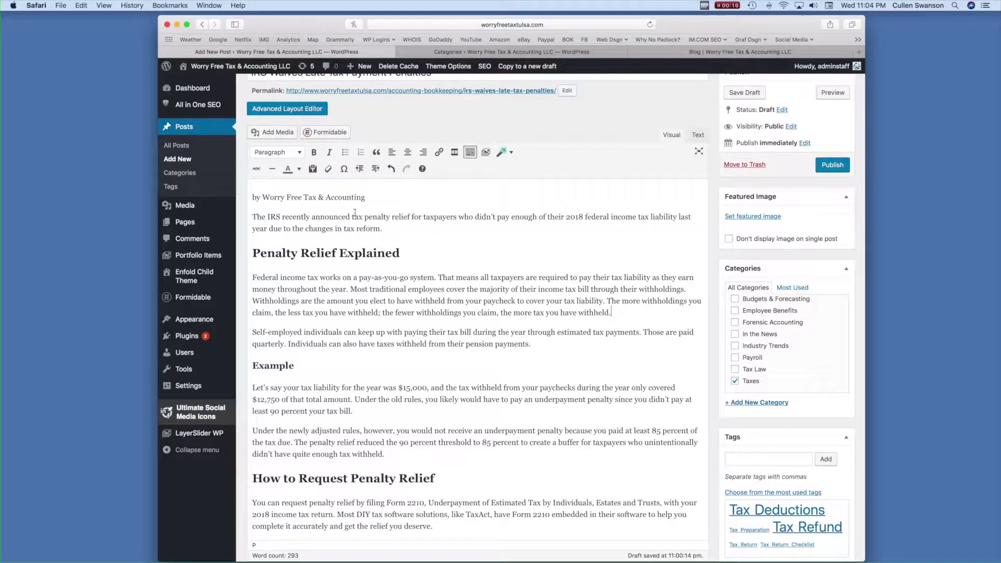
{"action": "left_click_drag", "start_coordinate": [365, 217], "coordinate": [417, 241]}
- Add the tag "Tax Penalty Relief" to the post
{"action": "scroll", "coordinate": [761, 412], "scroll_direction": "down", "scroll_amount": 3}
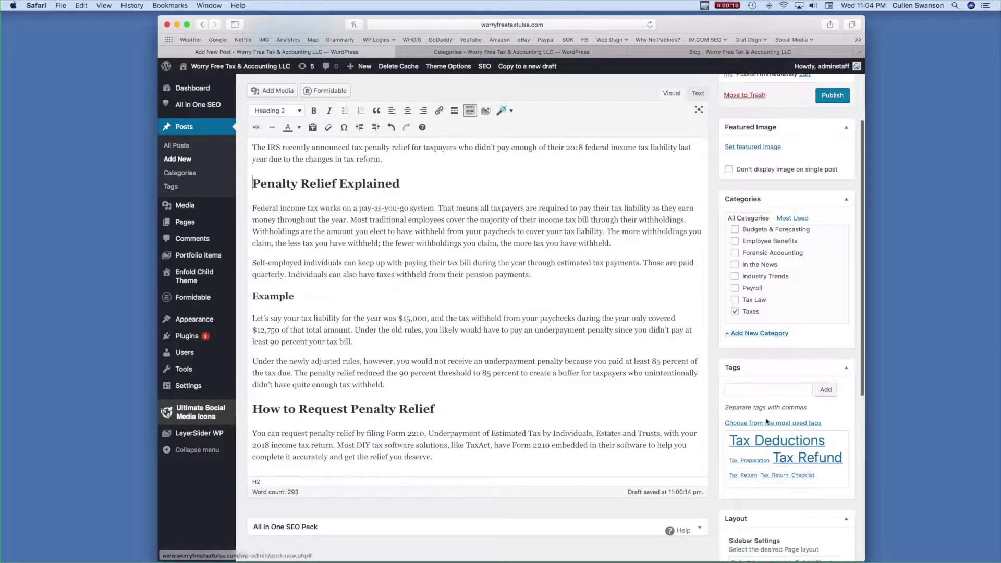
{"action": "left_click", "coordinate": [764, 390]}
{"action": "type", "text": "P"}
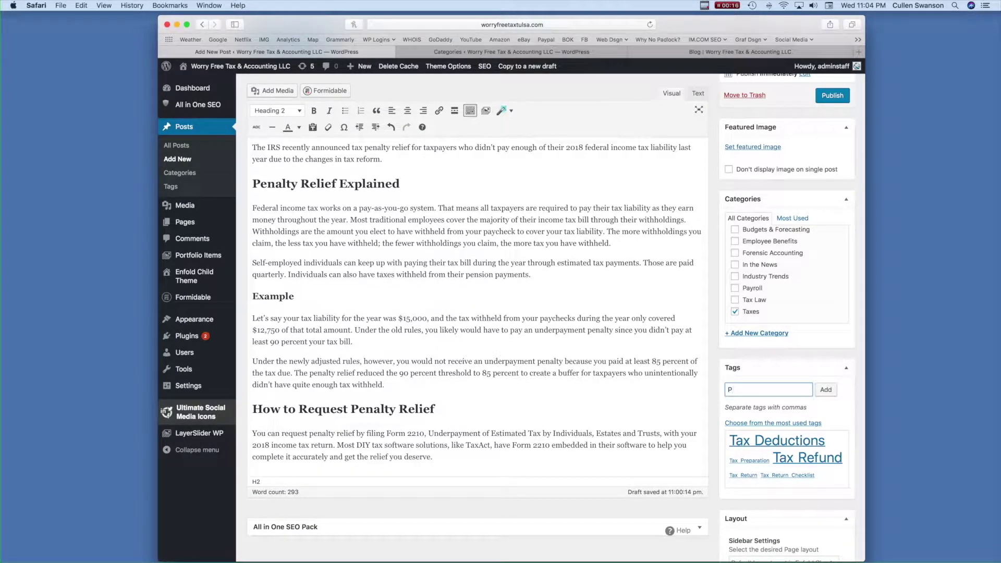
{"action": "key", "text": "BackSpace"}
{"action": "type", "text": "Tax Penalty Relief"}
{"action": "left_click", "coordinate": [826, 390]}
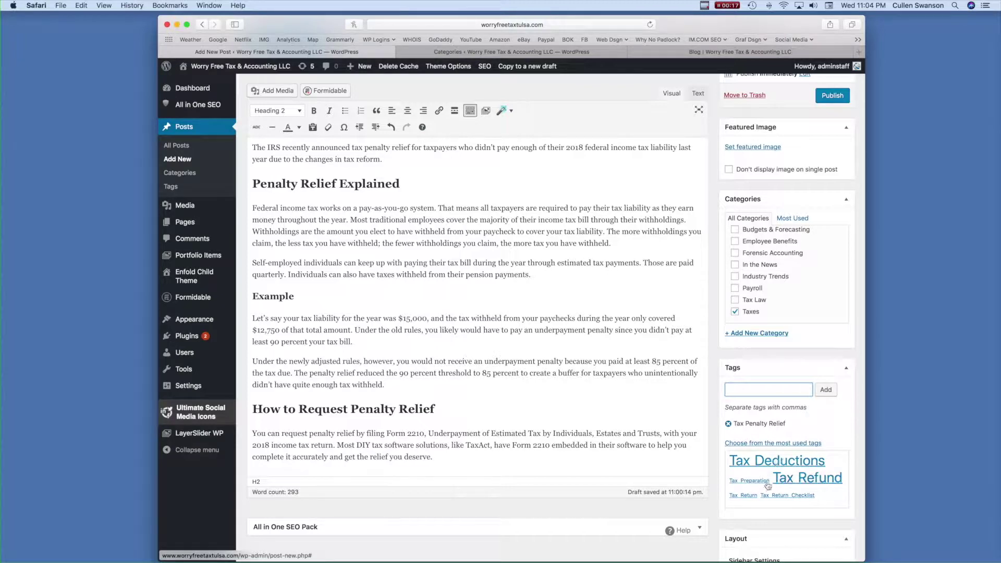
- Try adding the most used tag "Tax Deductions" to the post, and remove it again
{"action": "left_click", "coordinate": [791, 466]}
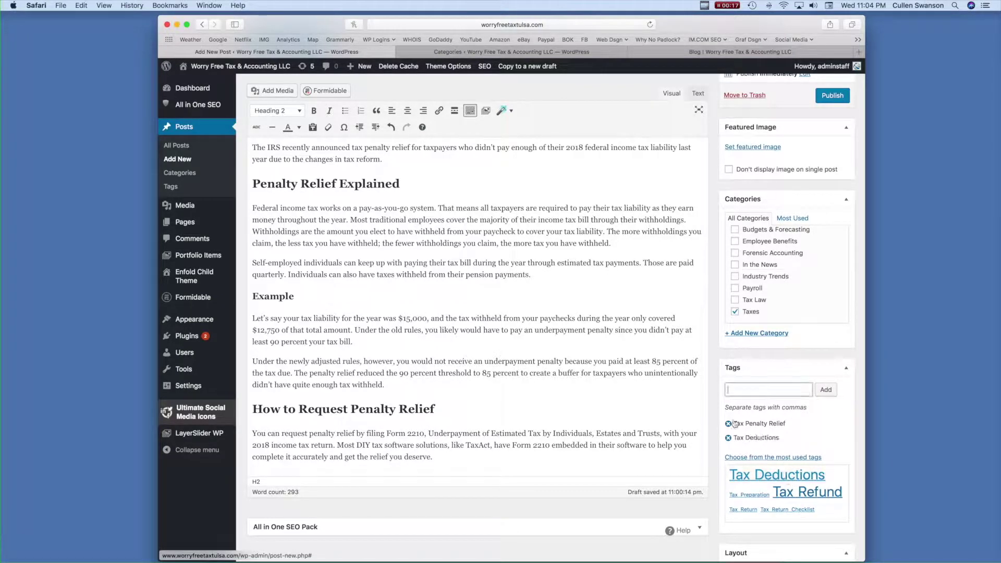
{"action": "left_click", "coordinate": [730, 438]}
{"action": "scroll", "coordinate": [402, 457], "scroll_direction": "up", "scroll_amount": 5}
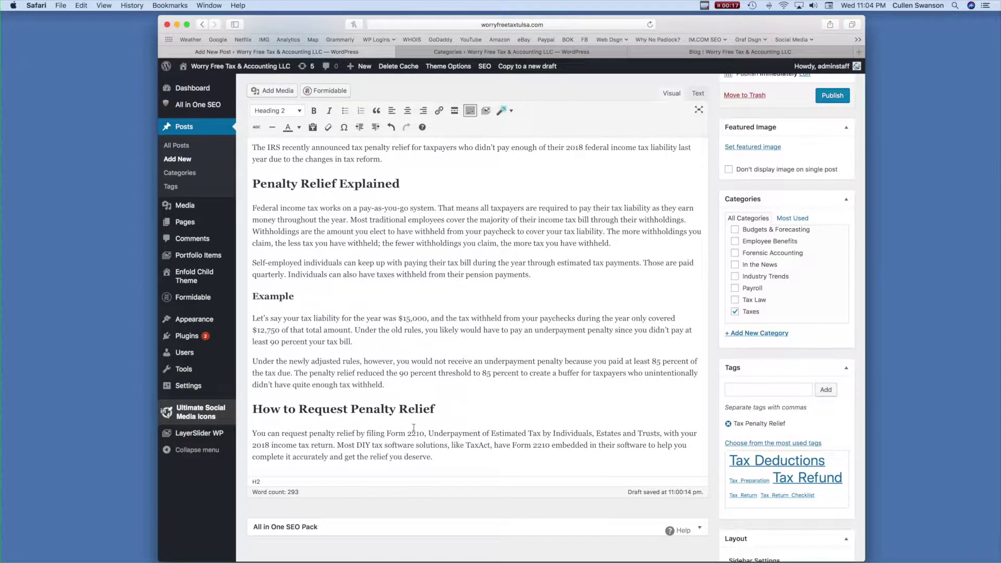
- Add the tags "Tax Reform" and "Estimated Tax Payments" to the post
{"action": "scroll", "coordinate": [532, 313], "scroll_direction": "down", "scroll_amount": 4}
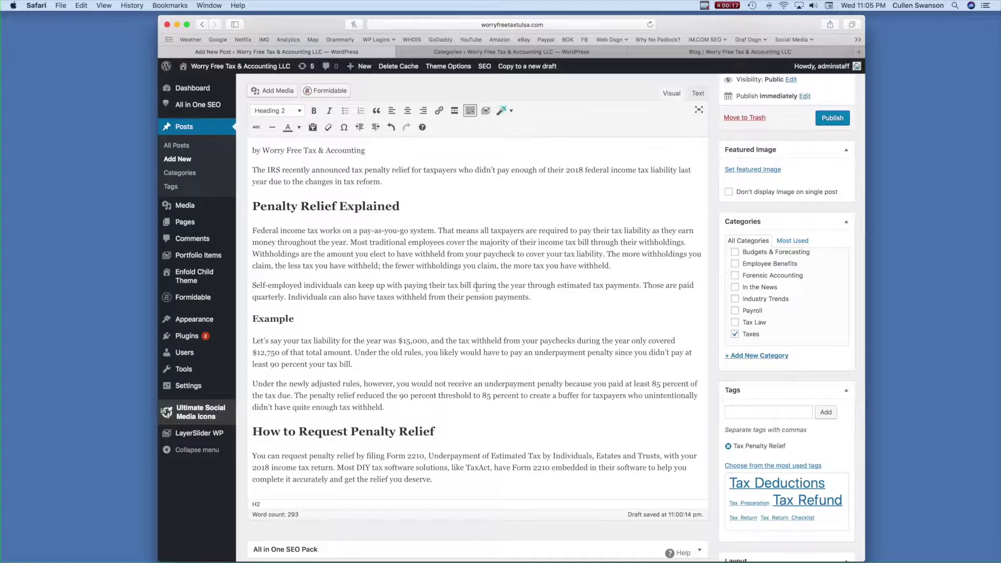
{"action": "left_click", "coordinate": [762, 418]}
{"action": "type", "text": "Tax"}
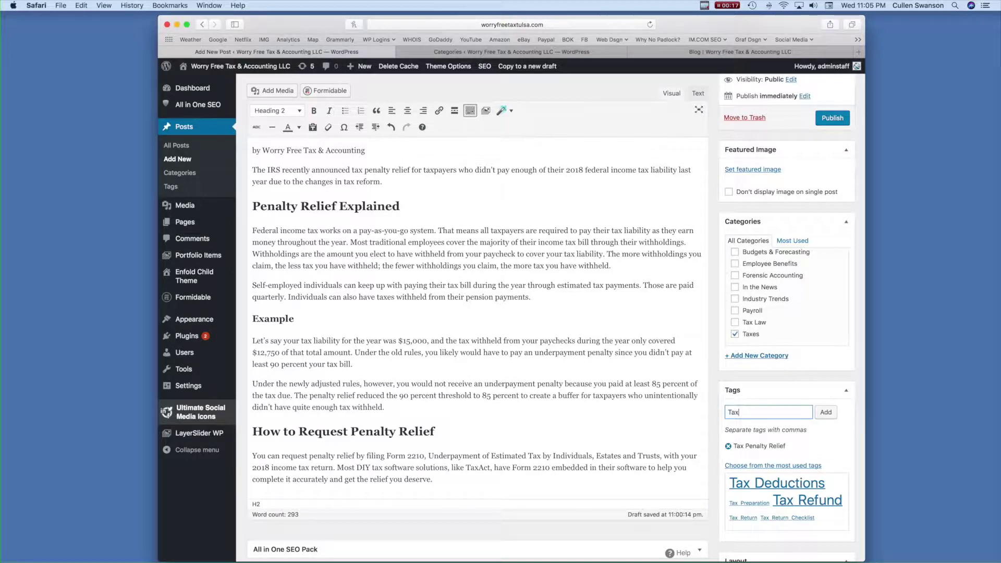
{"action": "type", "text": " Reform"}
{"action": "left_click", "coordinate": [826, 417]}
{"action": "type", "text": "Estimated Tax Payments"}
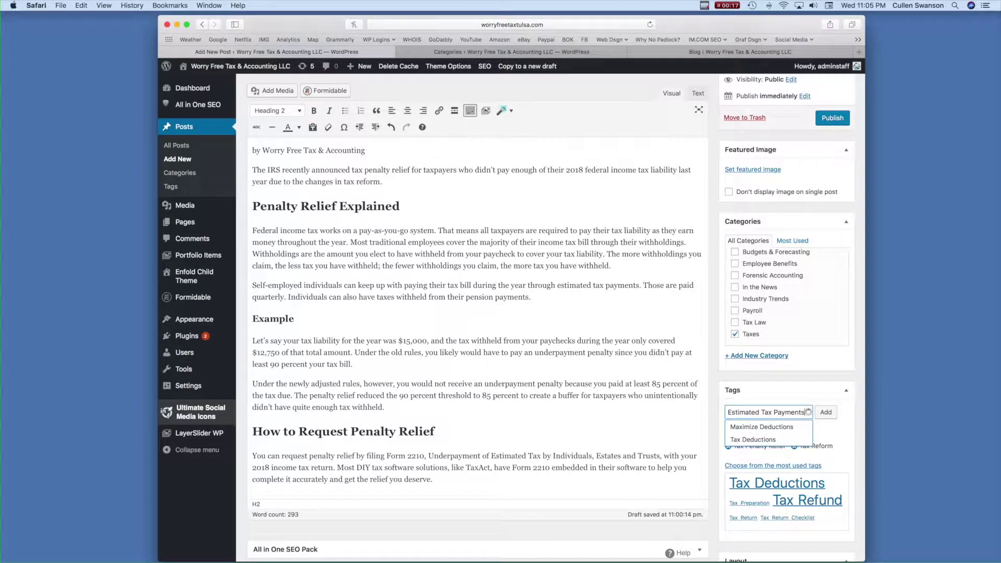
{"action": "left_click", "coordinate": [817, 416]}
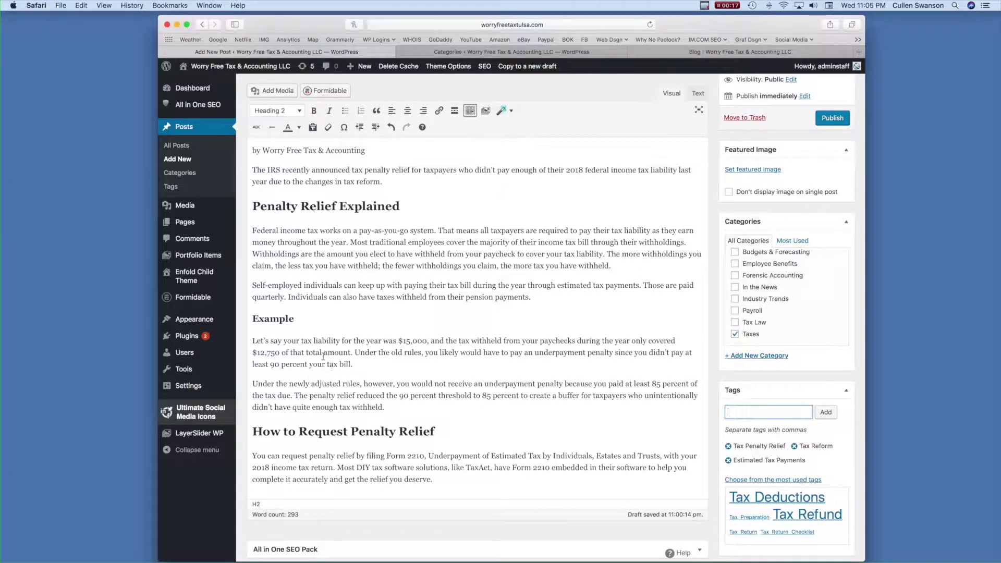
- Look through the article's Example and How to Request Penalty Relief sections for further tag phrases such as "tax liability"
{"action": "left_click_drag", "start_coordinate": [302, 341], "coordinate": [339, 342]}
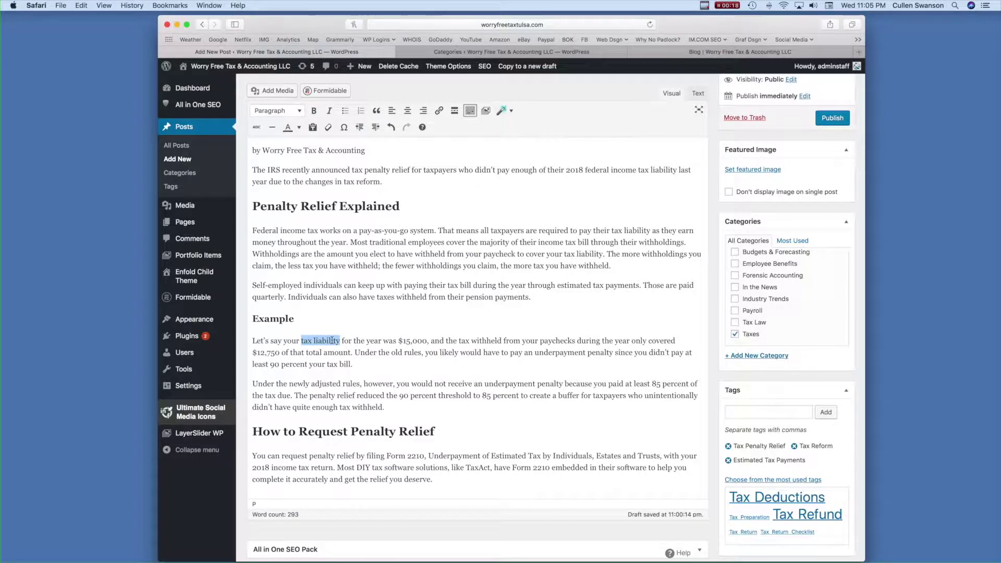
{"action": "scroll", "coordinate": [334, 340], "scroll_direction": "down", "scroll_amount": 3}
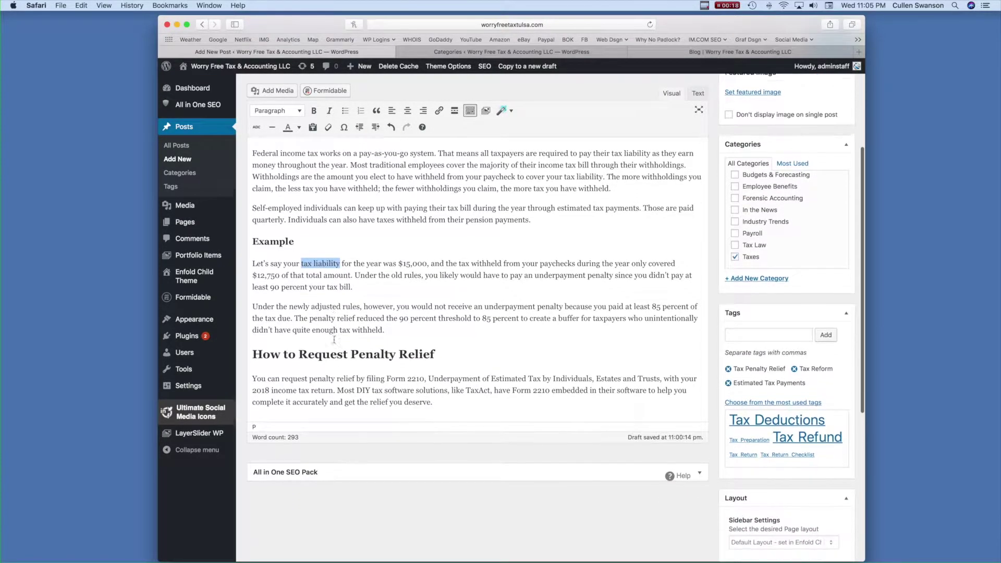
{"action": "scroll", "coordinate": [333, 339], "scroll_direction": "down", "scroll_amount": 2}
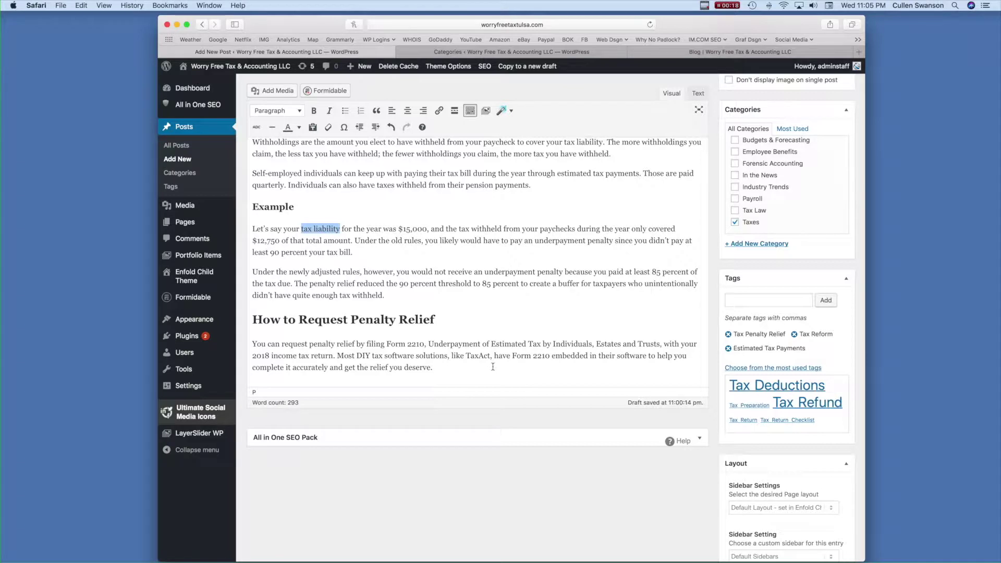
{"action": "scroll", "coordinate": [492, 368], "scroll_direction": "up", "scroll_amount": 4}
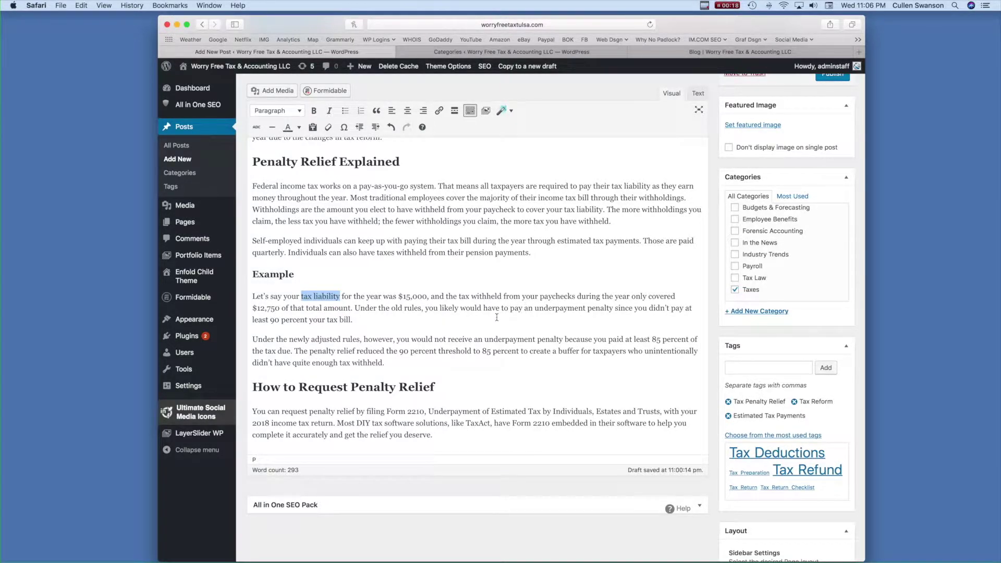
{"action": "scroll", "coordinate": [497, 317], "scroll_direction": "up", "scroll_amount": 2}
{"action": "scroll", "coordinate": [496, 317], "scroll_direction": "up", "scroll_amount": 2}
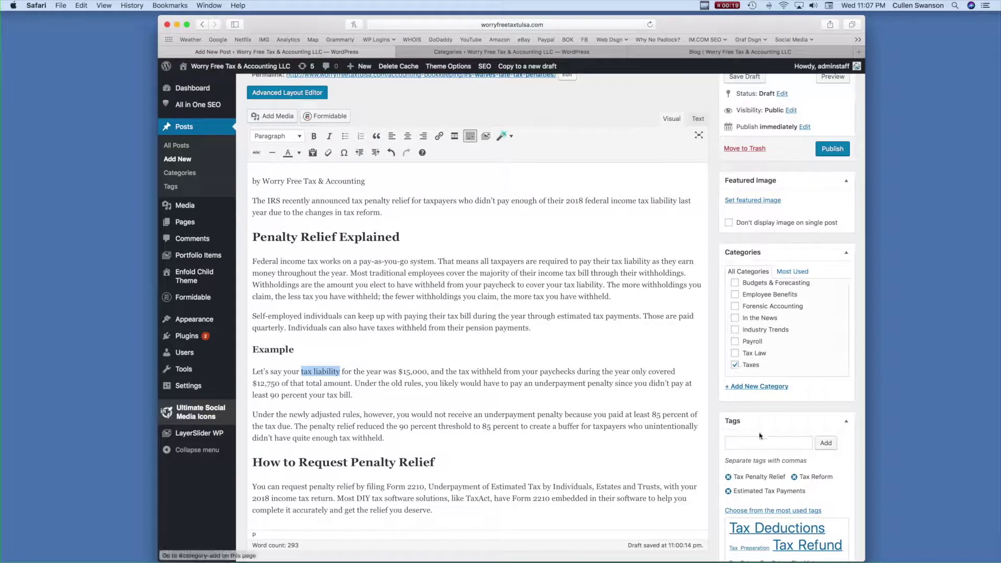
{"action": "left_click", "coordinate": [743, 441]}
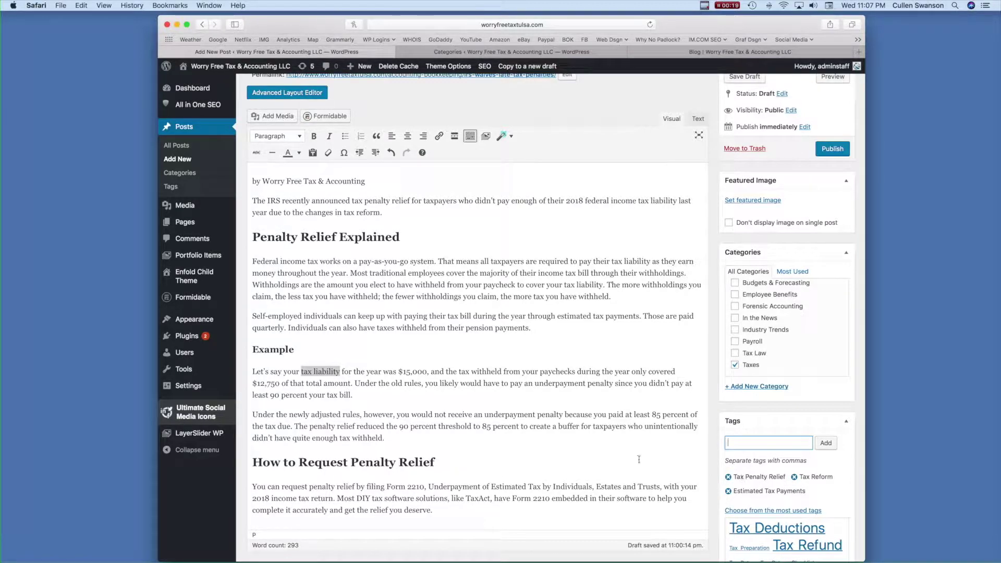
{"action": "left_click", "coordinate": [544, 327]}
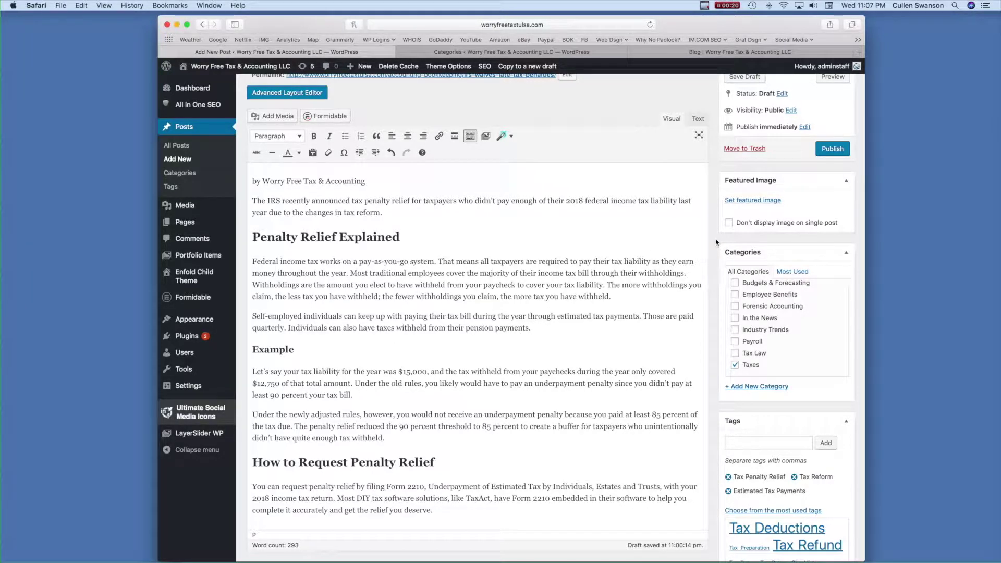
- Copy the post title and expand the All in One SEO Pack settings below the article
{"action": "scroll", "coordinate": [717, 245], "scroll_direction": "up", "scroll_amount": 3}
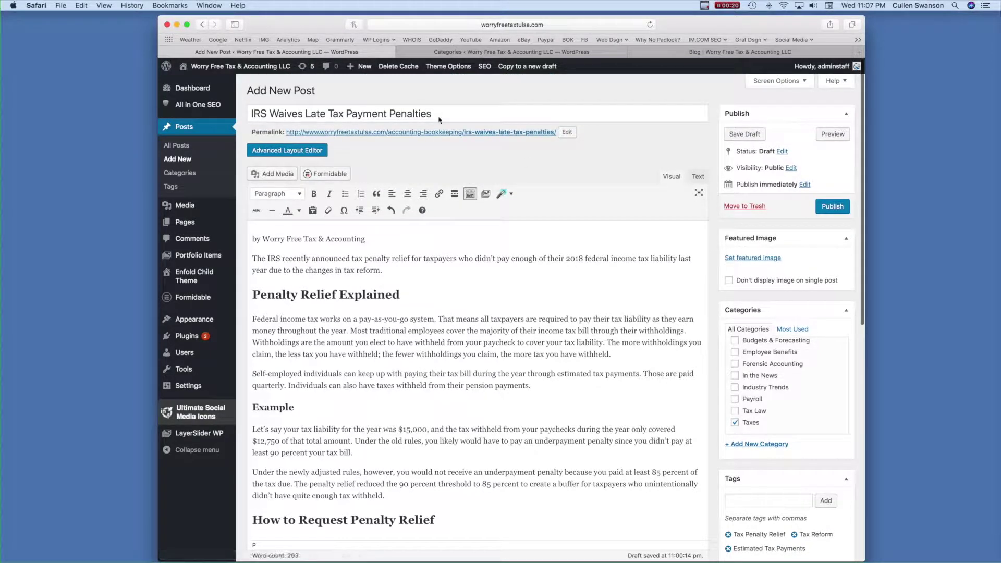
{"action": "left_click_drag", "start_coordinate": [443, 115], "coordinate": [245, 110]}
{"action": "right_click", "coordinate": [301, 111]}
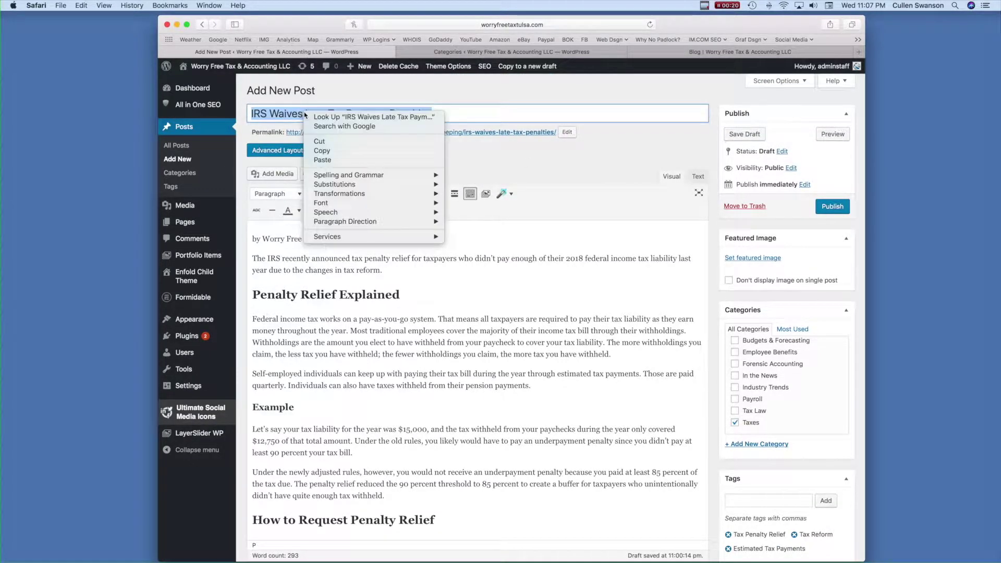
{"action": "left_click", "coordinate": [326, 146]}
{"action": "scroll", "coordinate": [540, 162], "scroll_direction": "down", "scroll_amount": 2}
{"action": "scroll", "coordinate": [540, 162], "scroll_direction": "down", "scroll_amount": 10}
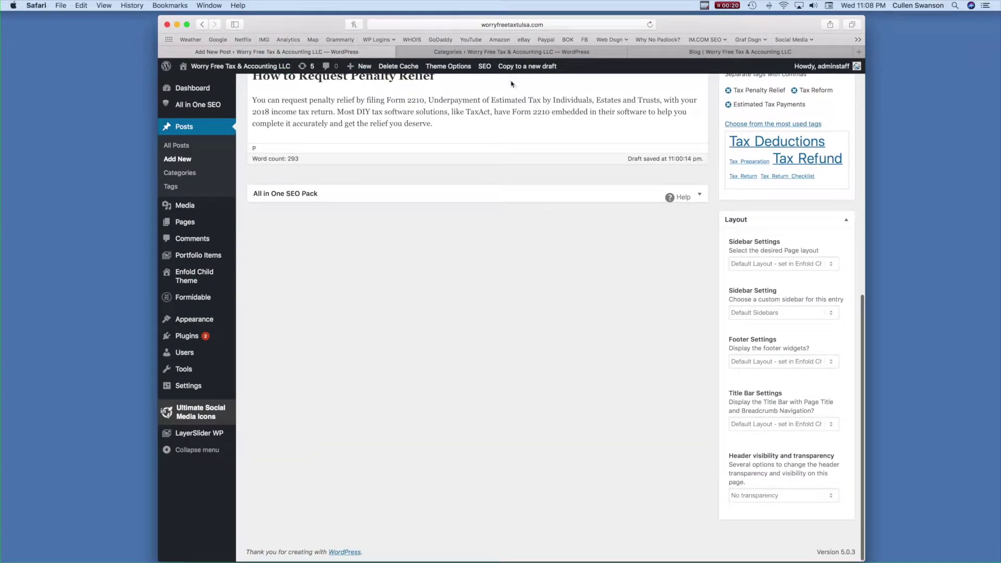
{"action": "left_click", "coordinate": [343, 197]}
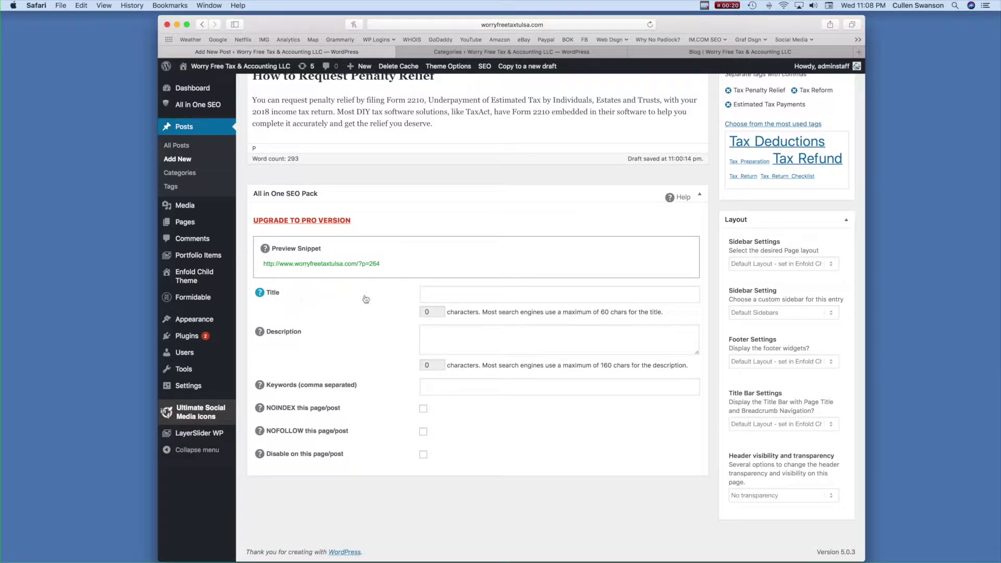
- Set the SEO title to the copied post title followed by "| Worry Free Tax & Accounting Tulsa"
{"action": "right_click", "coordinate": [442, 294]}
{"action": "left_click", "coordinate": [461, 317]}
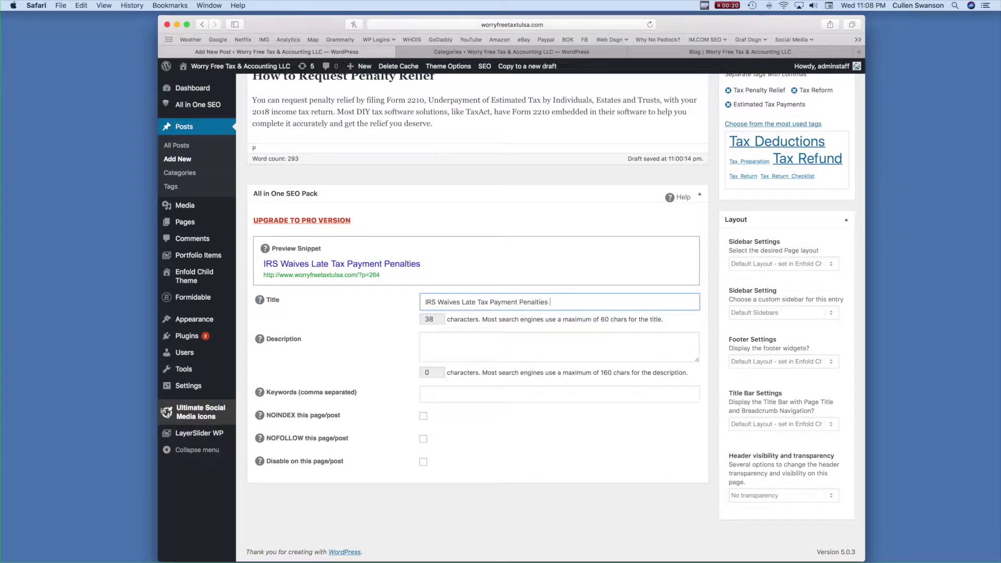
{"action": "type", "text": "| Worry Free Tax "}
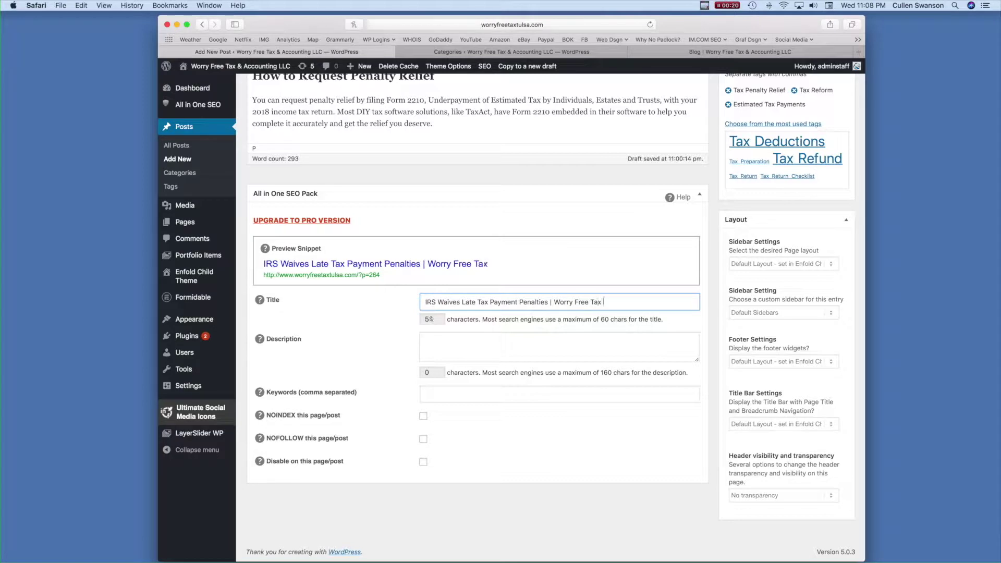
{"action": "type", "text": "& Accou"}
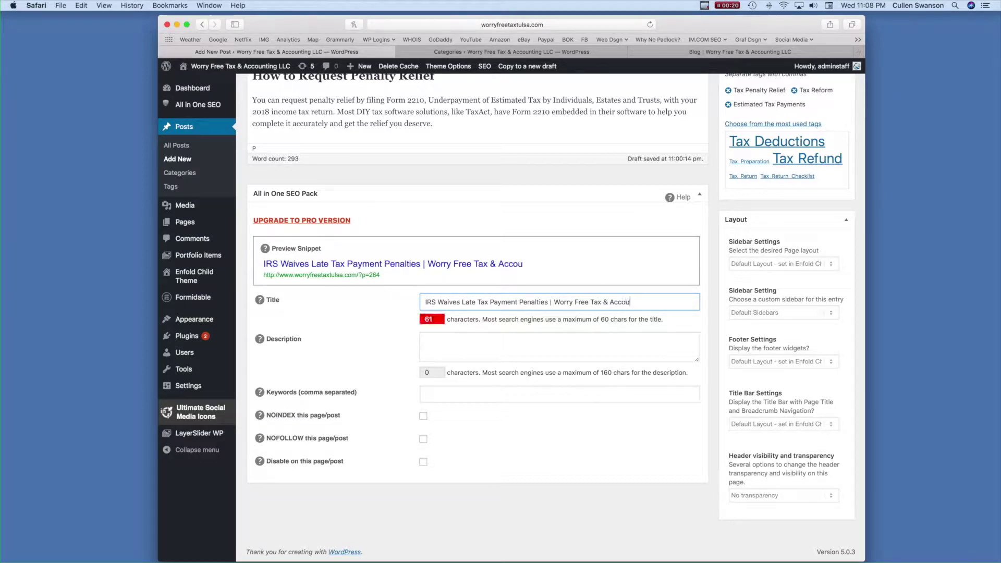
{"action": "type", "text": "nting Tulsa"}
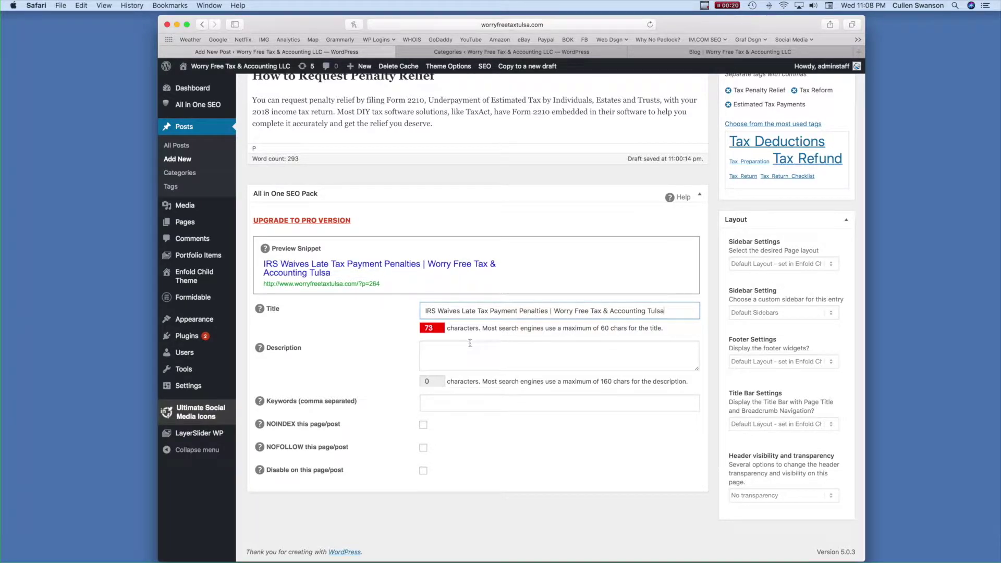
- Copy the article's opening paragraph about the IRS tax penalty relief announcement for the SEO description
{"action": "left_click", "coordinate": [499, 345]}
{"action": "scroll", "coordinate": [499, 334], "scroll_direction": "up", "scroll_amount": 6}
{"action": "scroll", "coordinate": [500, 331], "scroll_direction": "up", "scroll_amount": 4}
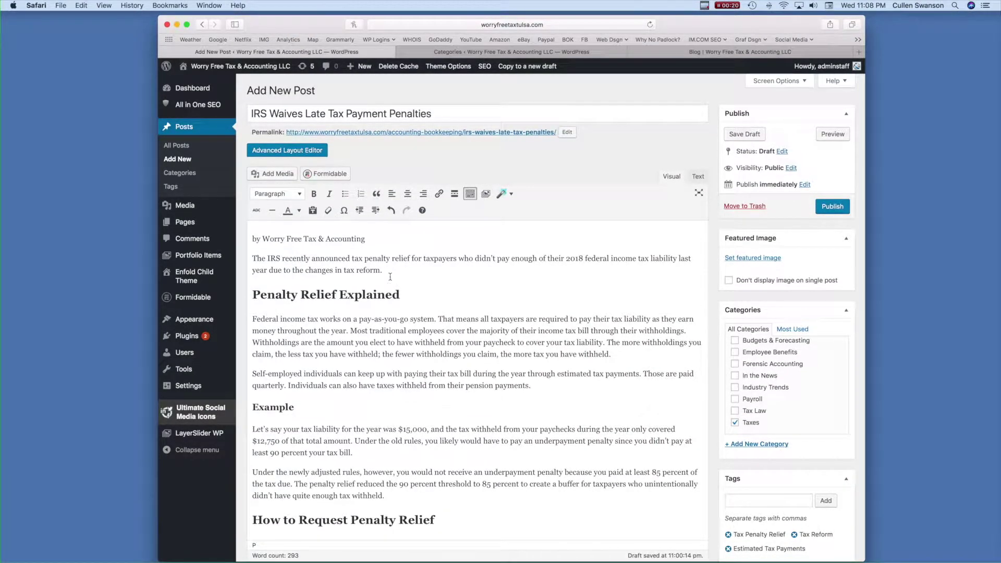
{"action": "scroll", "coordinate": [390, 277], "scroll_direction": "down", "scroll_amount": 8}
{"action": "left_click", "coordinate": [460, 466]}
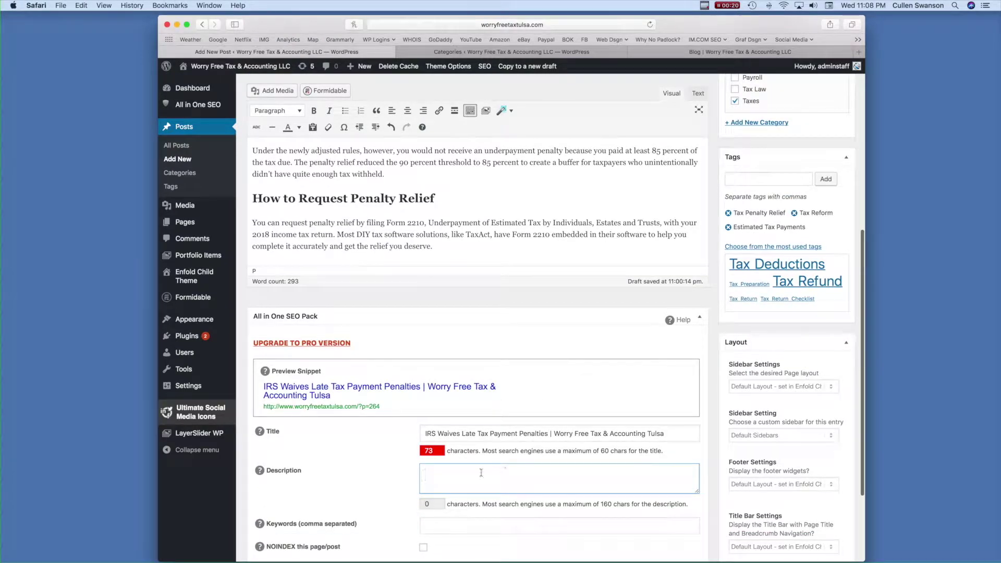
{"action": "scroll", "coordinate": [481, 473], "scroll_direction": "up", "scroll_amount": 6}
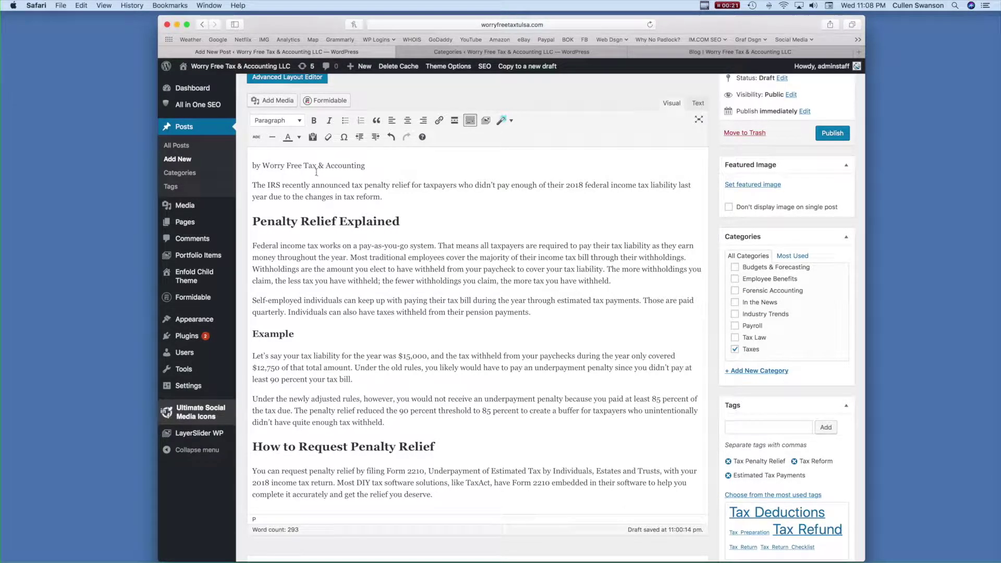
{"action": "left_click_drag", "start_coordinate": [398, 196], "coordinate": [252, 184]}
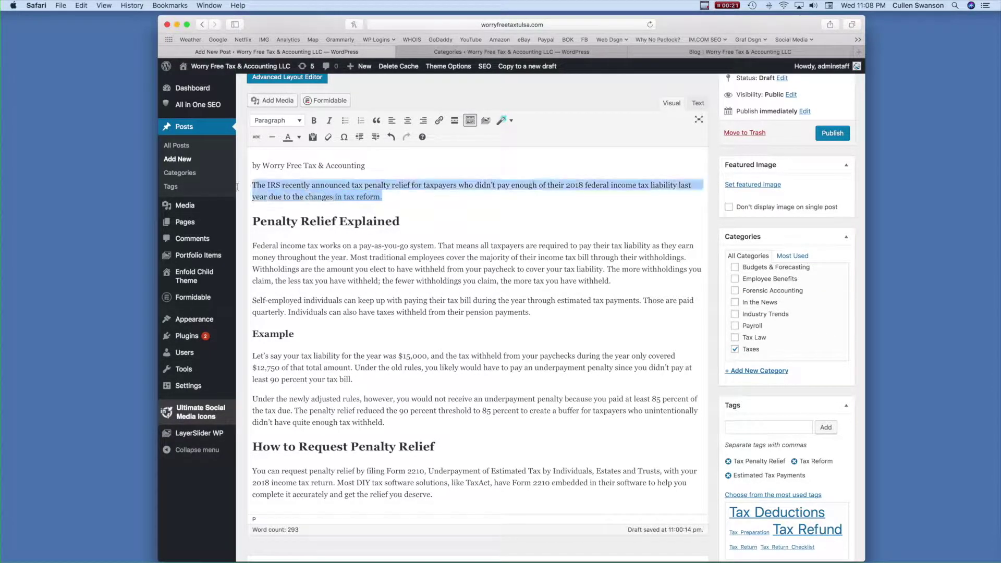
{"action": "right_click", "coordinate": [298, 186]}
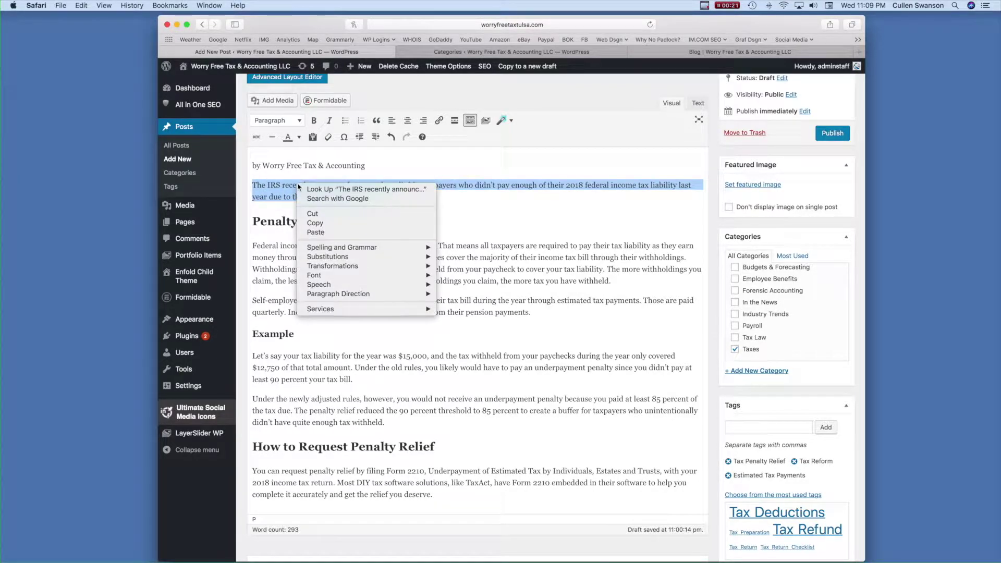
{"action": "left_click", "coordinate": [328, 223]}
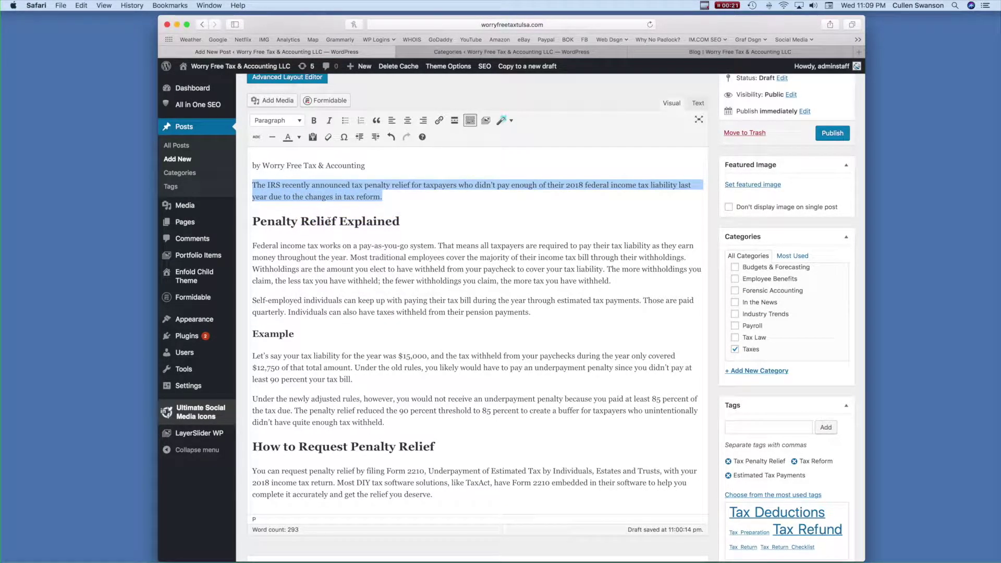
{"action": "left_click", "coordinate": [459, 222]}
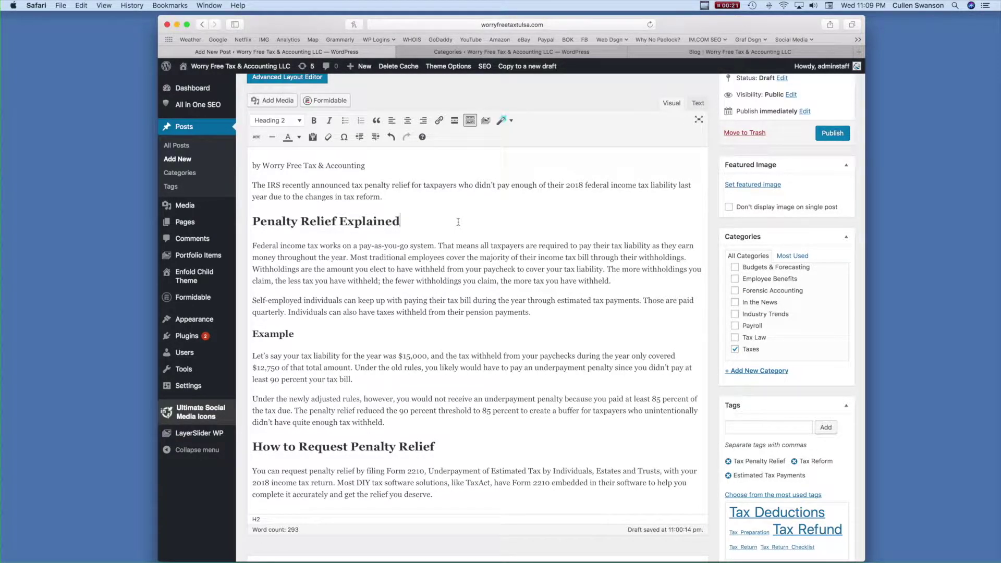
- Copy the opening paragraph on IRS tax penalty relief again and paste it as the SEO description
{"action": "left_click_drag", "start_coordinate": [390, 197], "coordinate": [227, 186]}
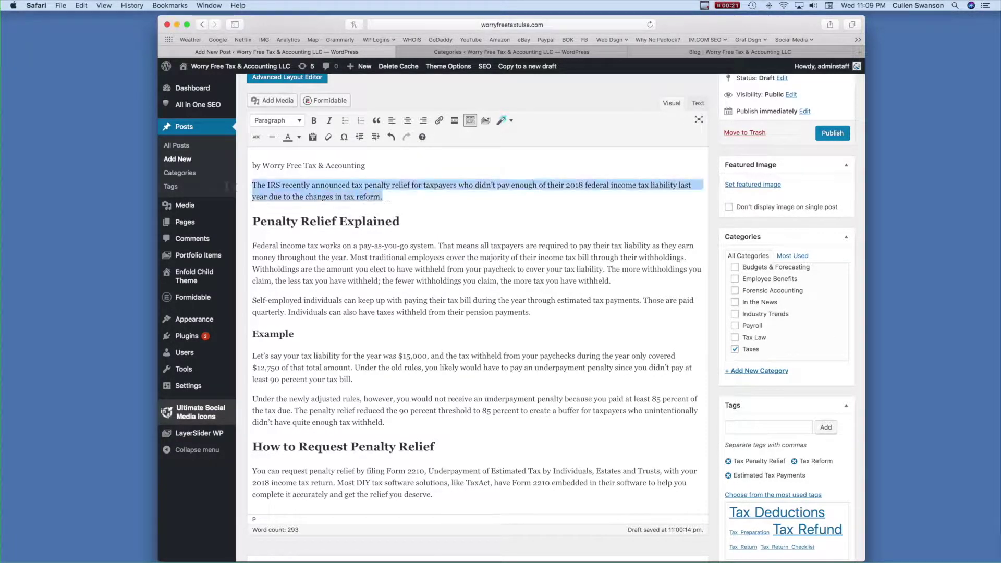
{"action": "right_click", "coordinate": [316, 184]}
{"action": "left_click", "coordinate": [369, 226]}
{"action": "scroll", "coordinate": [549, 265], "scroll_direction": "down", "scroll_amount": 4}
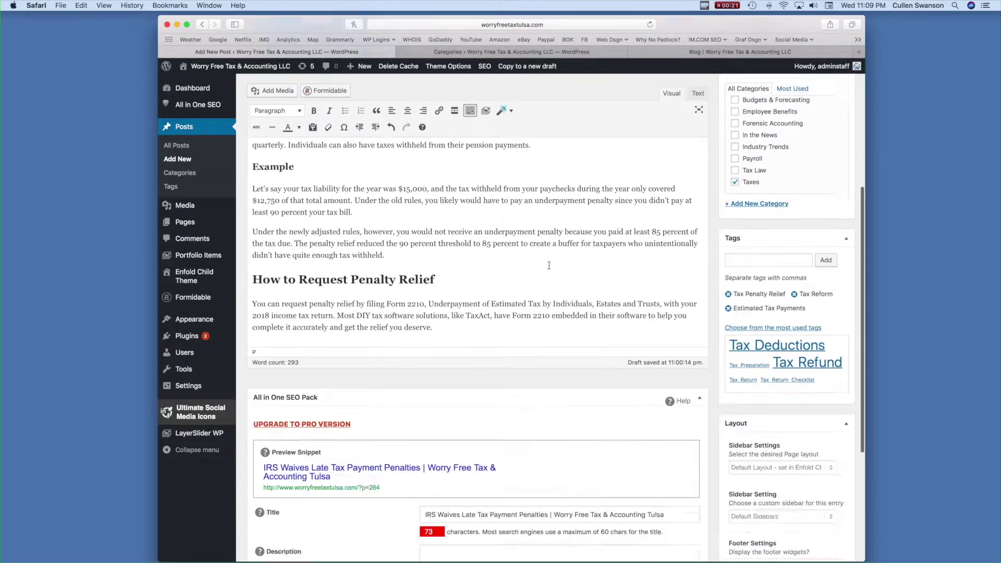
{"action": "scroll", "coordinate": [549, 266], "scroll_direction": "down", "scroll_amount": 3}
{"action": "right_click", "coordinate": [462, 396]}
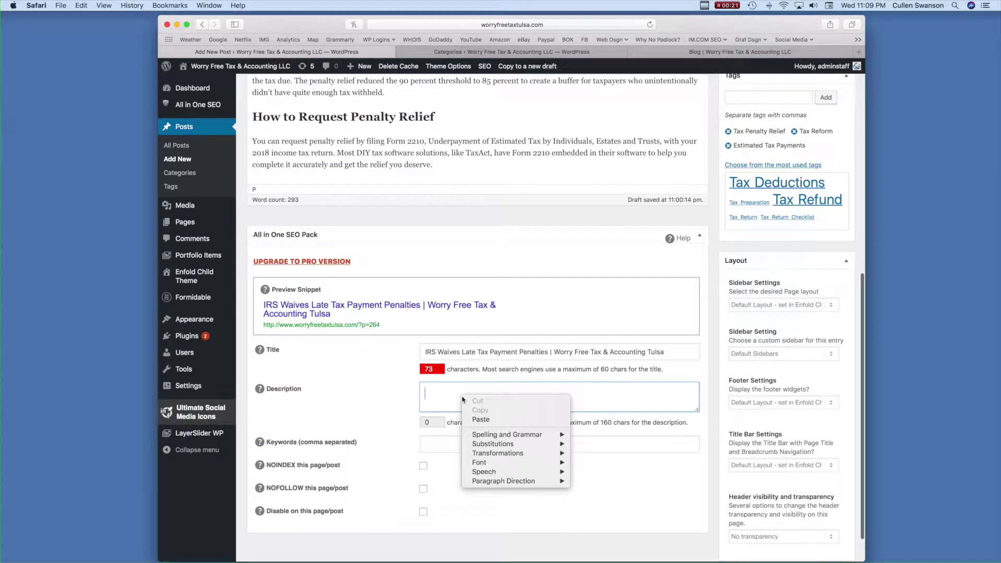
{"action": "left_click", "coordinate": [492, 419]}
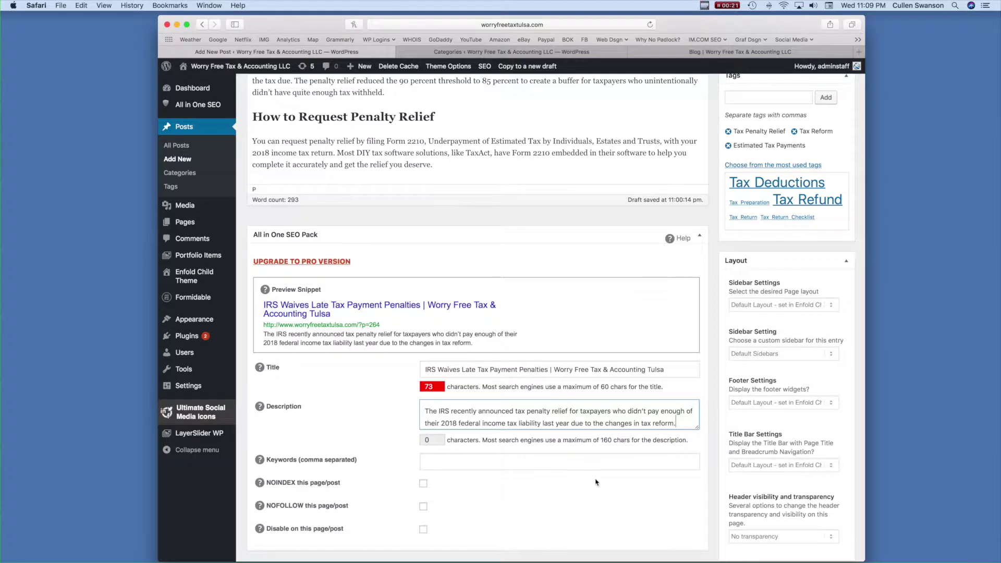
- Review the SEO title, description and keywords fields together with the search preview snippet
{"action": "left_click", "coordinate": [579, 450]}
{"action": "left_click", "coordinate": [590, 419]}
{"action": "left_click", "coordinate": [431, 459]}
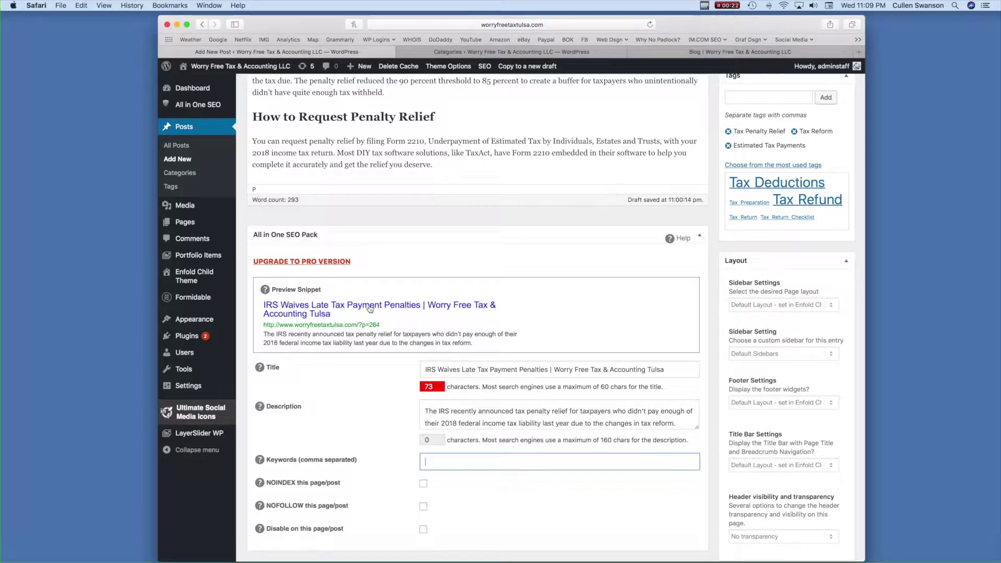
{"action": "left_click", "coordinate": [425, 369]}
{"action": "left_click_drag", "start_coordinate": [425, 369], "coordinate": [546, 369]}
{"action": "left_click", "coordinate": [550, 421]}
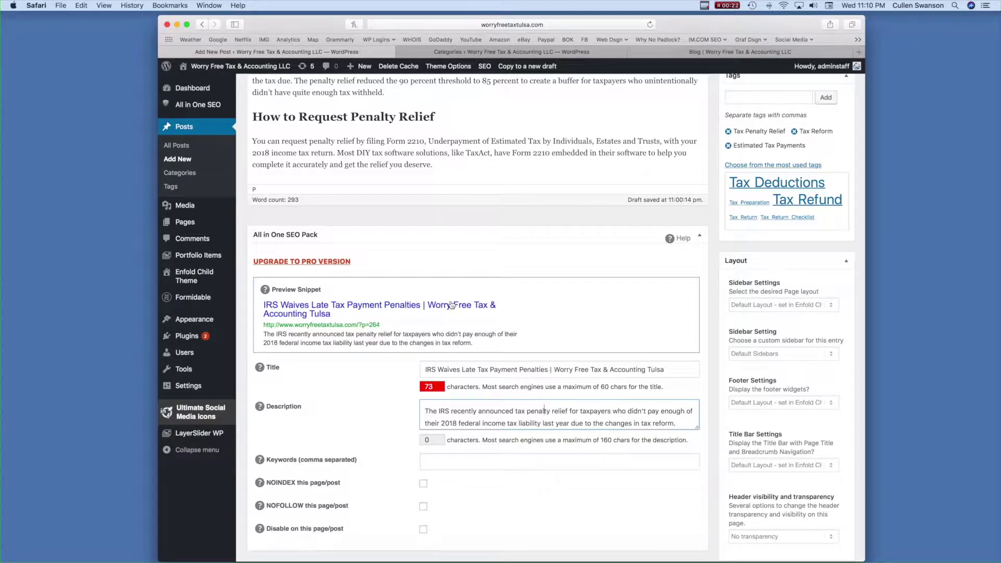
- Collapse the All in One SEO Pack settings and return to the end of the article's opening paragraph
{"action": "left_click", "coordinate": [344, 232]}
{"action": "scroll", "coordinate": [433, 292], "scroll_direction": "up", "scroll_amount": 10}
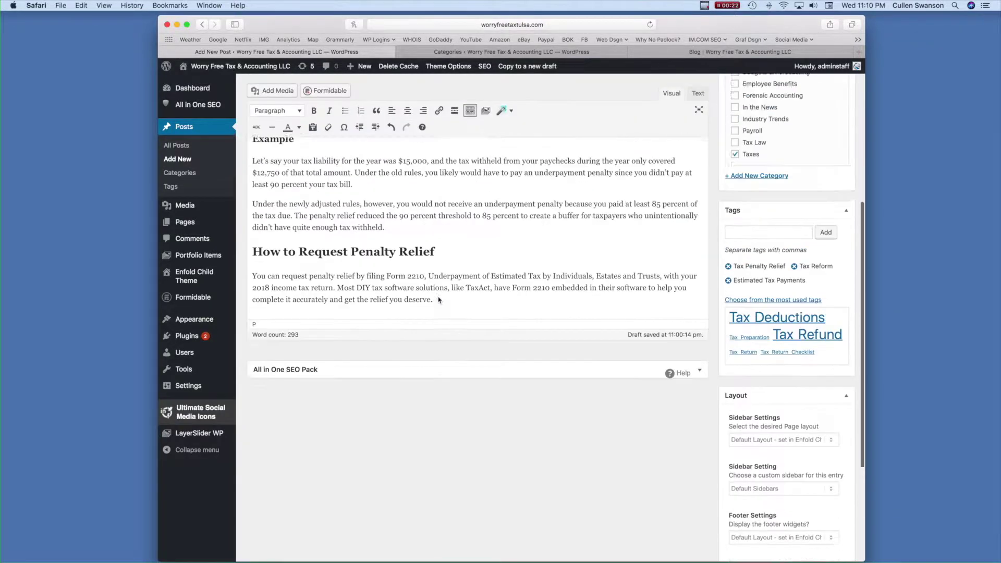
{"action": "left_click", "coordinate": [485, 272]}
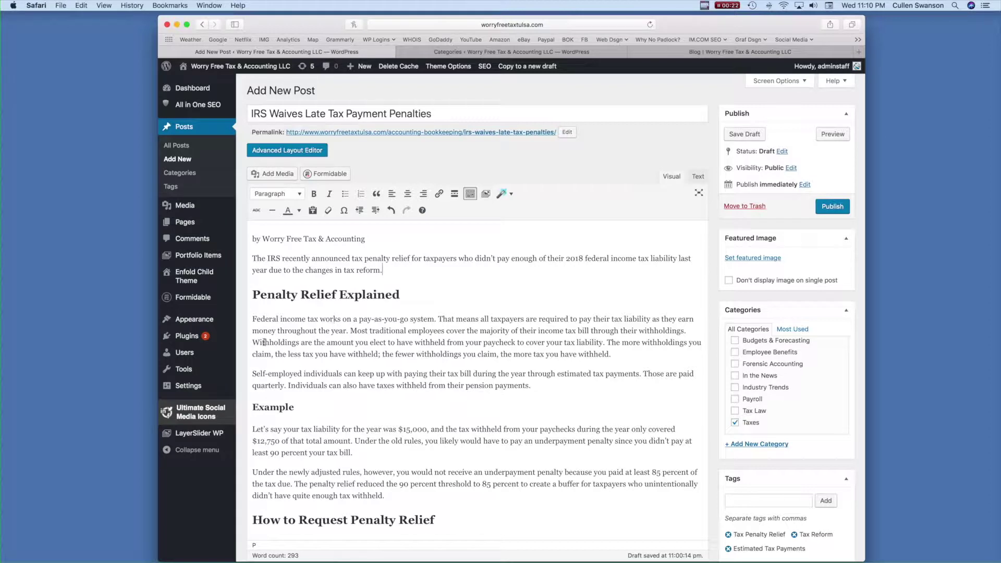
{"action": "key", "text": "BackSpace"}
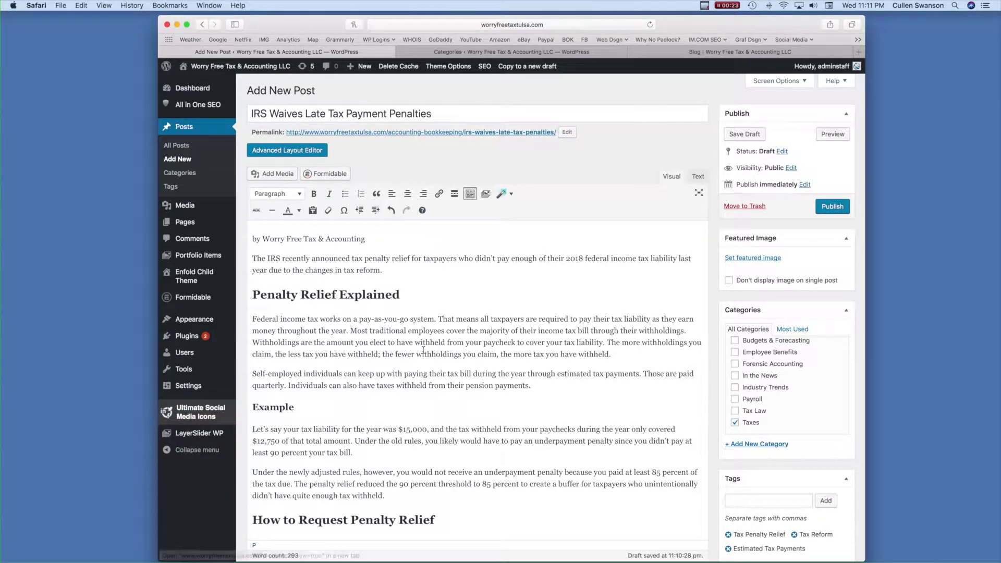
- Make the phrase "tax penalty relief" bold in the article's opening paragraph
{"action": "left_click_drag", "start_coordinate": [350, 258], "coordinate": [411, 260]}
{"action": "left_click", "coordinate": [353, 259]}
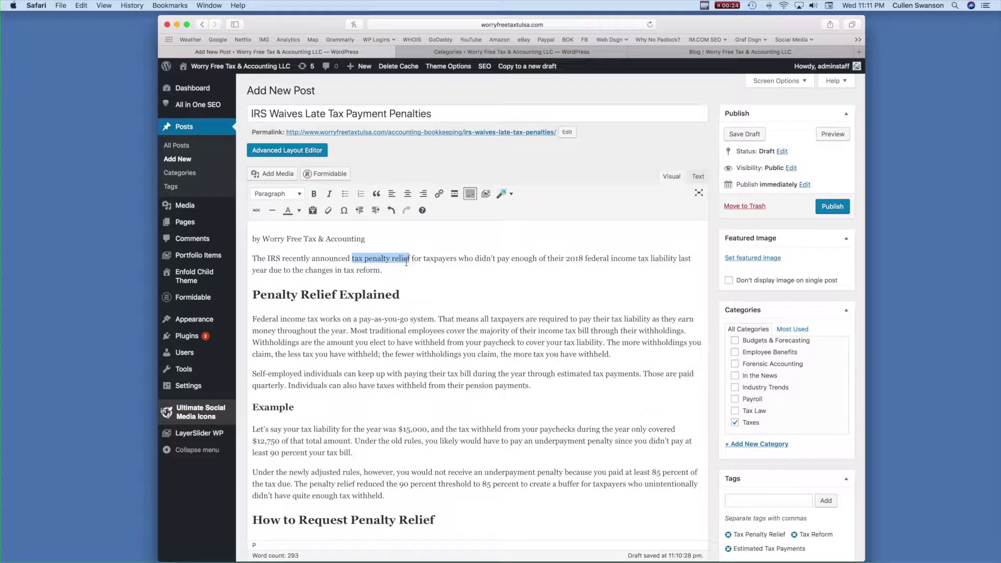
{"action": "left_click", "coordinate": [313, 194]}
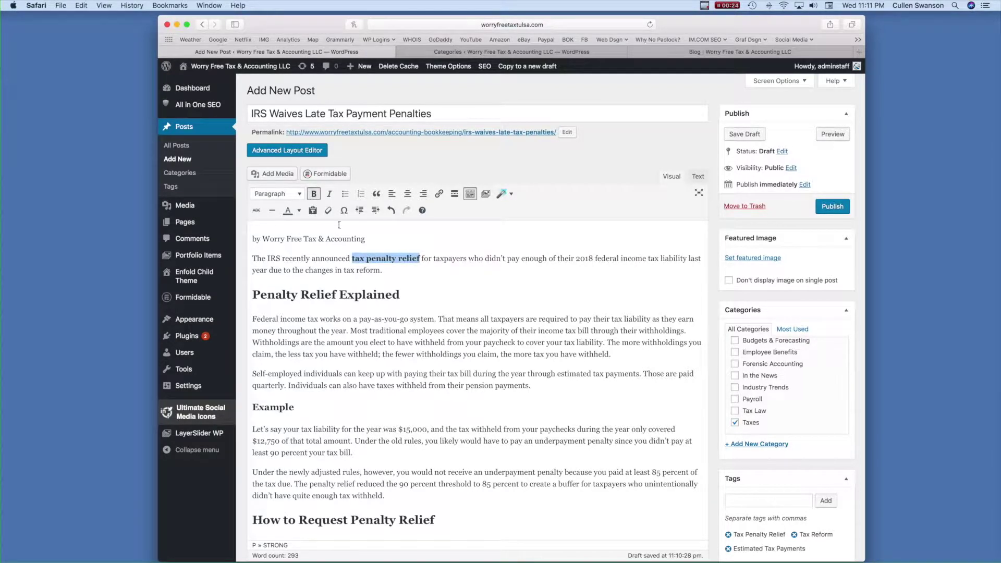
{"action": "left_click", "coordinate": [417, 270]}
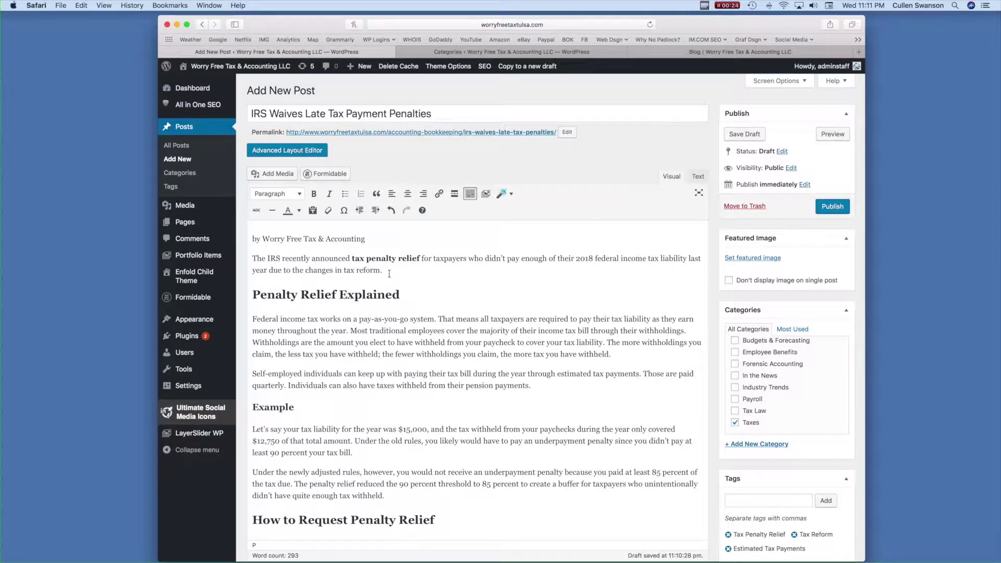
- Try to underline "in tax reform." at the end of the opening paragraph
{"action": "left_click_drag", "start_coordinate": [387, 271], "coordinate": [335, 271]}
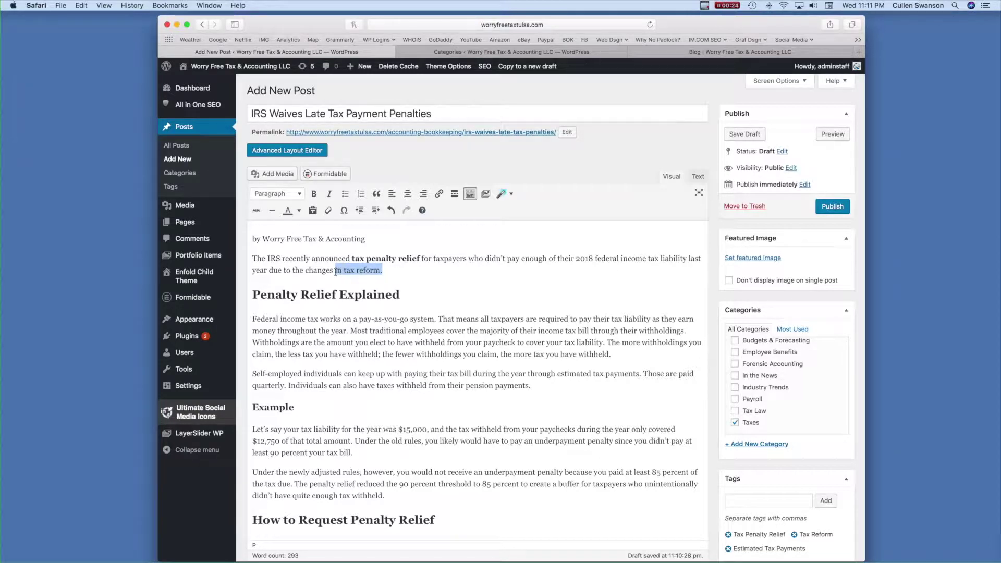
{"action": "key", "text": "super+u"}
{"action": "key", "text": "super+u"}
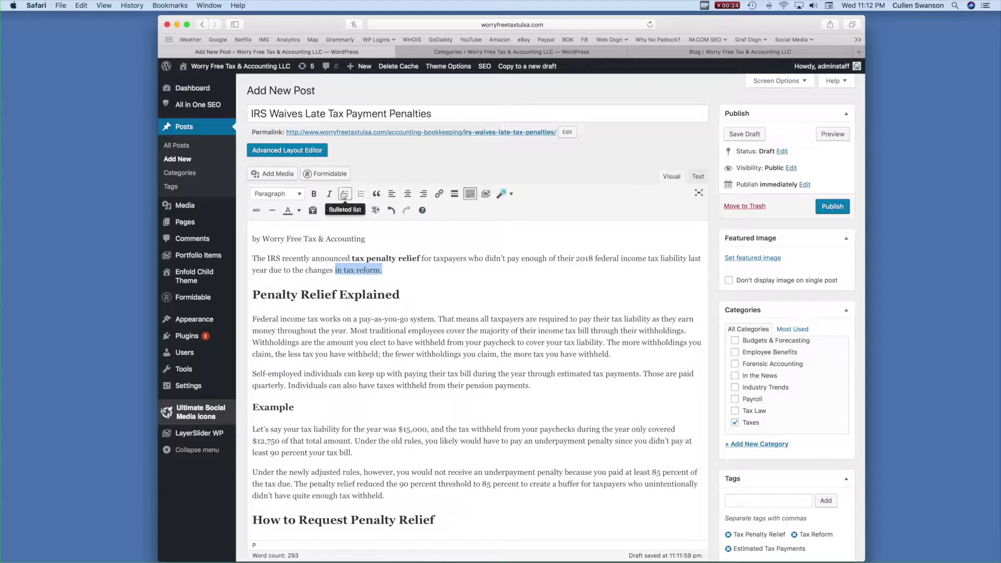
{"action": "left_click", "coordinate": [442, 265]}
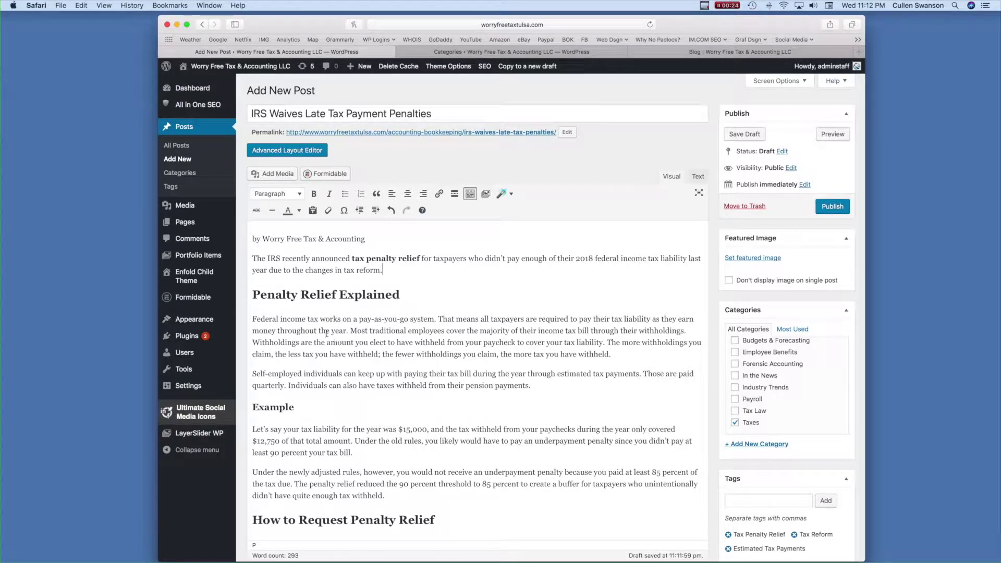
- Make "Federal income tax" bold at the start of the first paragraph under "Penalty Relief Explained"
{"action": "left_click_drag", "start_coordinate": [319, 319], "coordinate": [252, 319]}
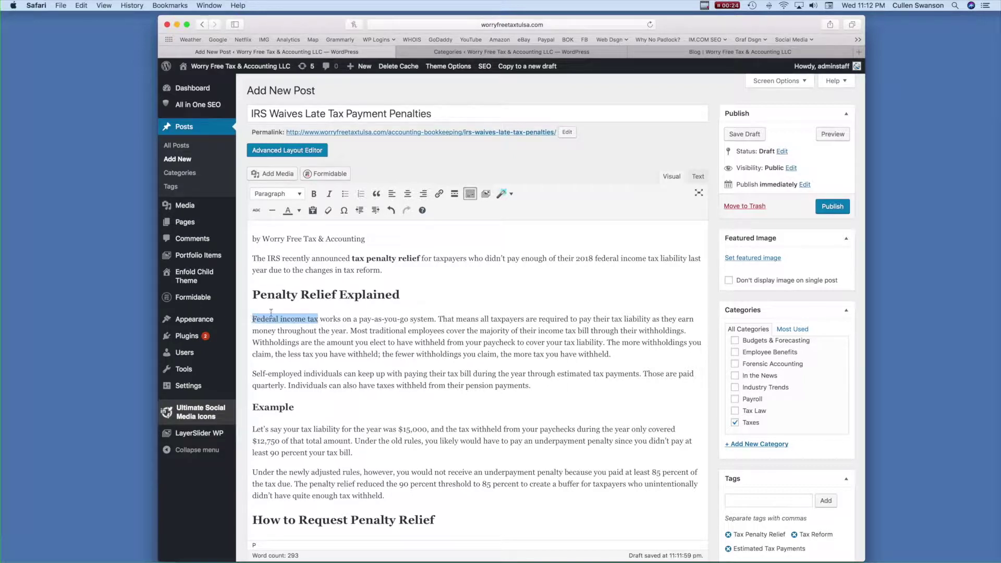
{"action": "left_click", "coordinate": [330, 199]}
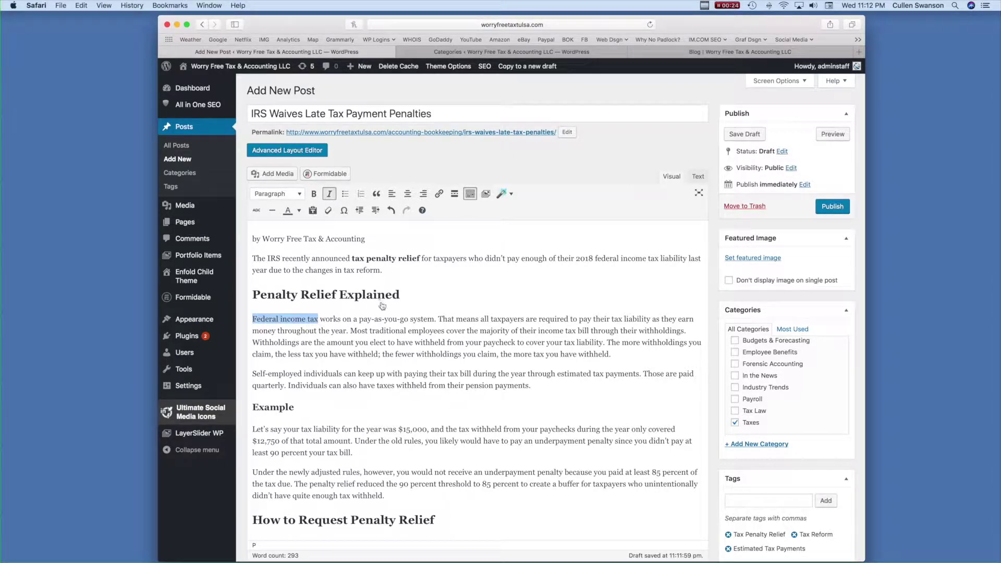
{"action": "left_click", "coordinate": [329, 197]}
{"action": "left_click", "coordinate": [313, 194]}
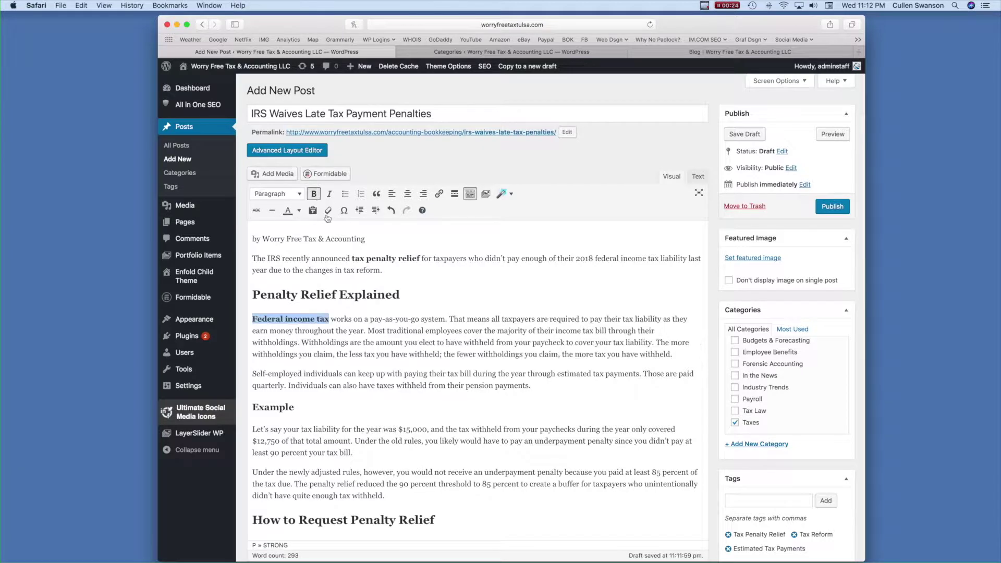
{"action": "left_click", "coordinate": [630, 409]}
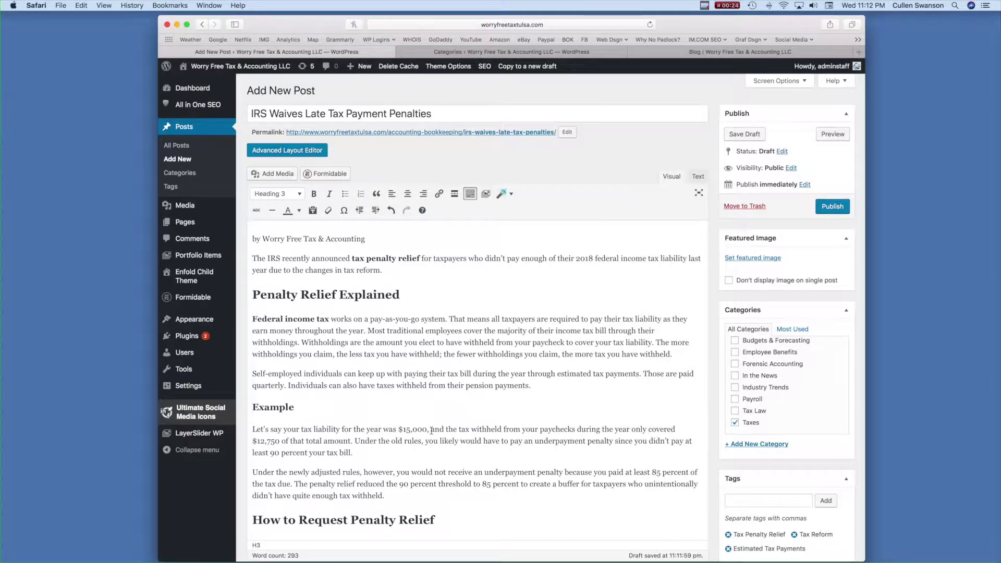
{"action": "scroll", "coordinate": [431, 431], "scroll_direction": "down", "scroll_amount": 2}
{"action": "scroll", "coordinate": [432, 430], "scroll_direction": "down", "scroll_amount": 5}
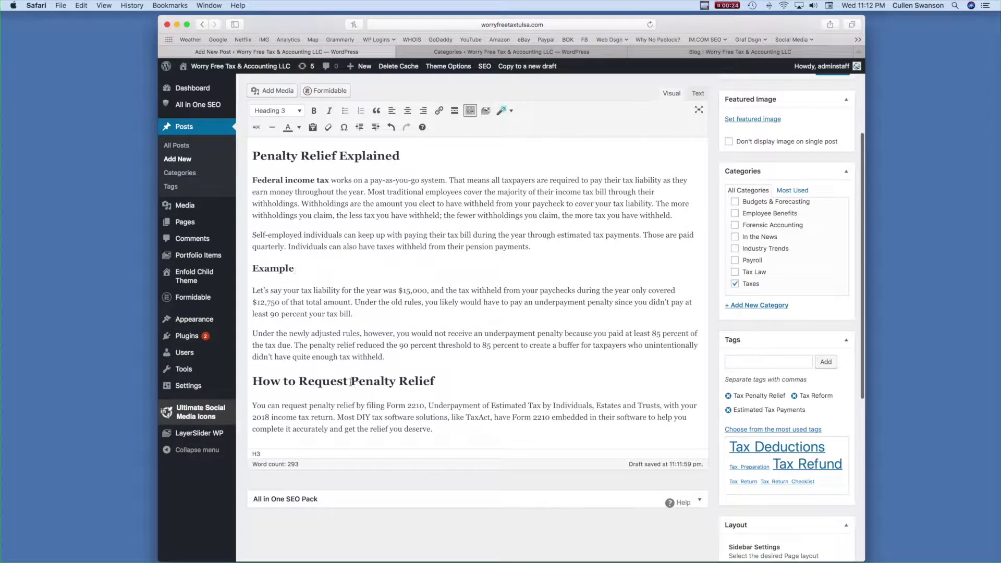
{"action": "left_click", "coordinate": [351, 381]}
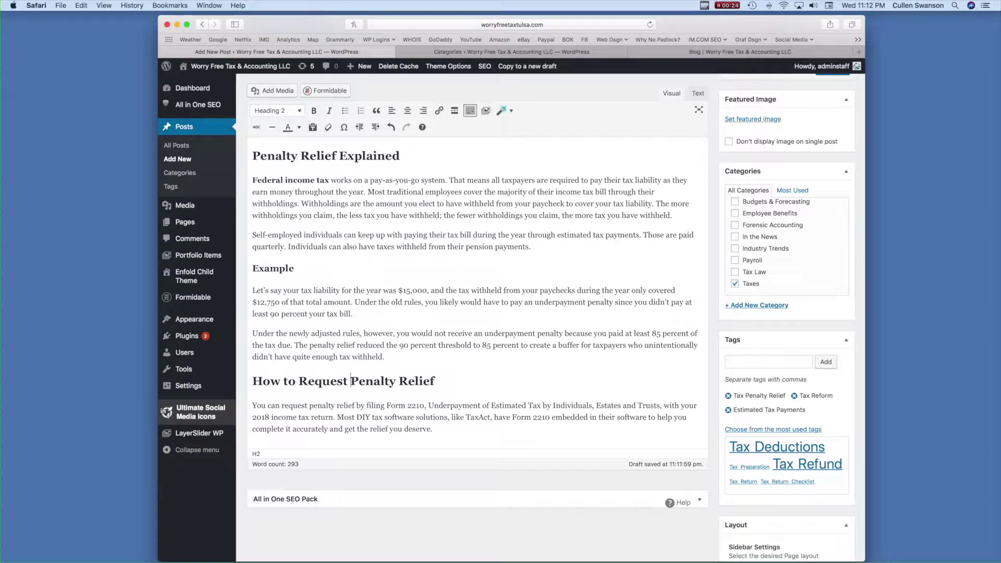
{"action": "type", "text": "Tax"}
{"action": "key", "text": "BackSpace"}
{"action": "key", "text": "BackSpace"}
{"action": "key", "text": "BackSpace"}
{"action": "scroll", "coordinate": [448, 417], "scroll_direction": "up", "scroll_amount": 5}
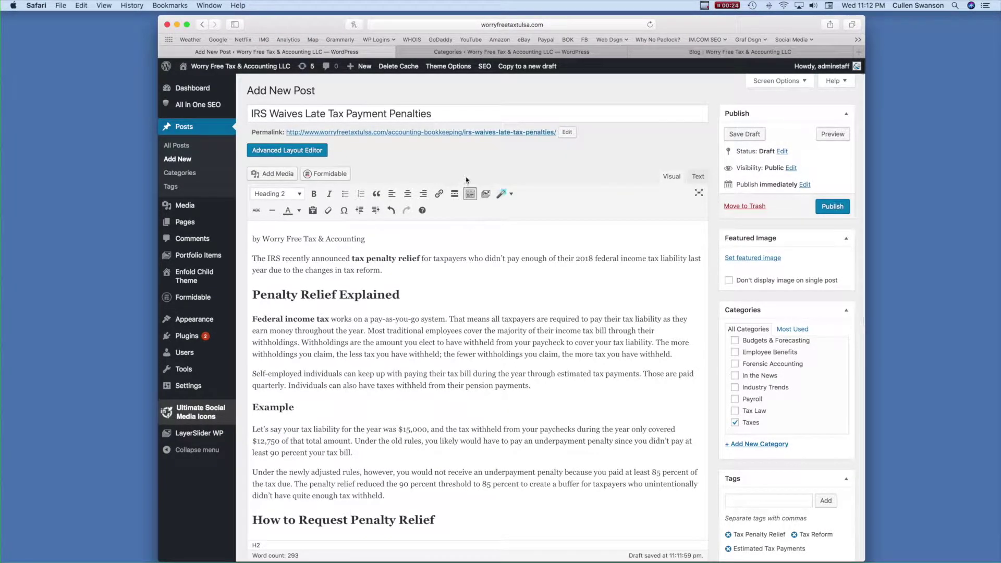
- Change the last heading to "How to Request Tax Penalty Relief" and italicize "Tax Penalty Relief" in it
{"action": "scroll", "coordinate": [504, 461], "scroll_direction": "down", "scroll_amount": 4}
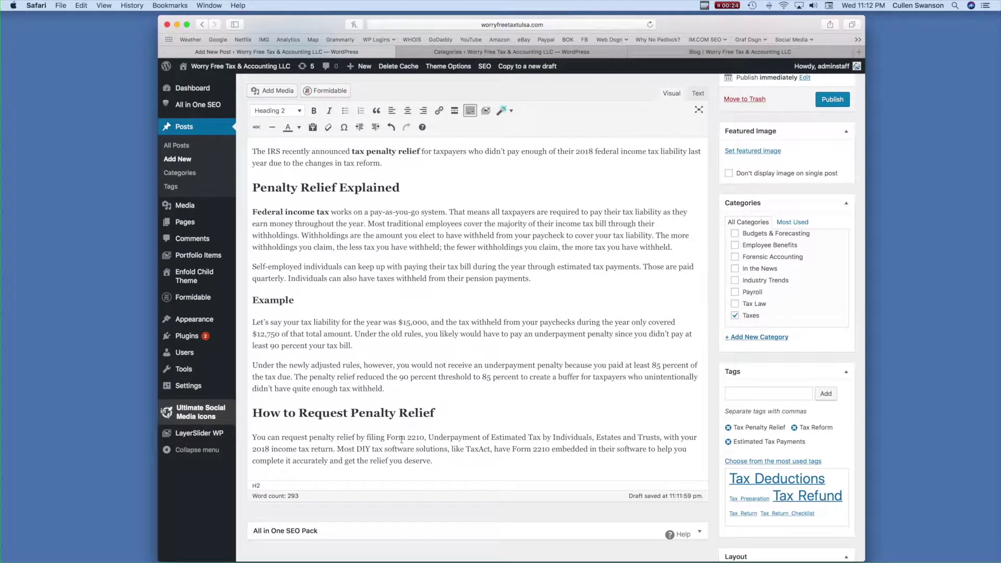
{"action": "left_click", "coordinate": [351, 412]}
{"action": "type", "text": "Tax"}
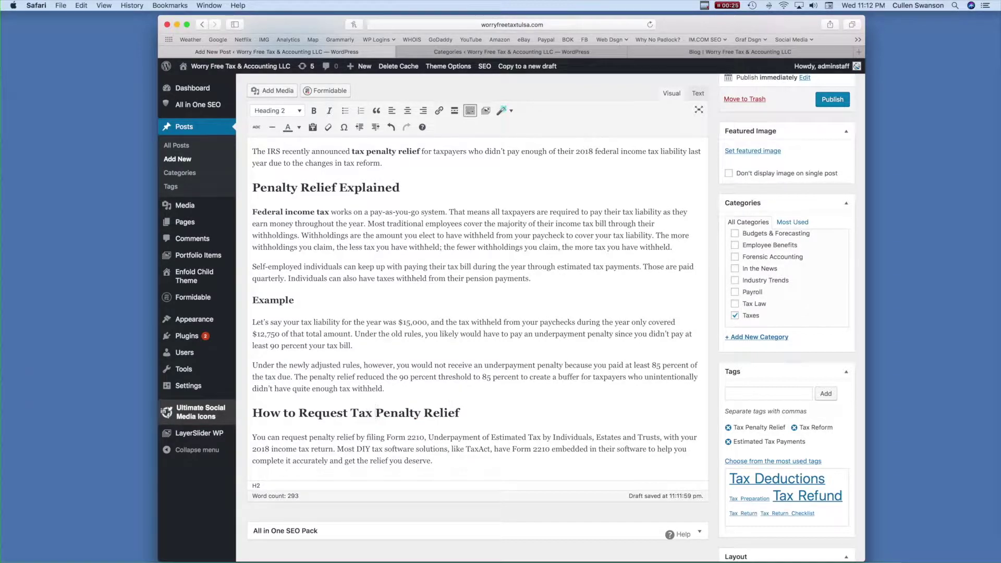
{"action": "left_click_drag", "start_coordinate": [351, 413], "coordinate": [459, 413]}
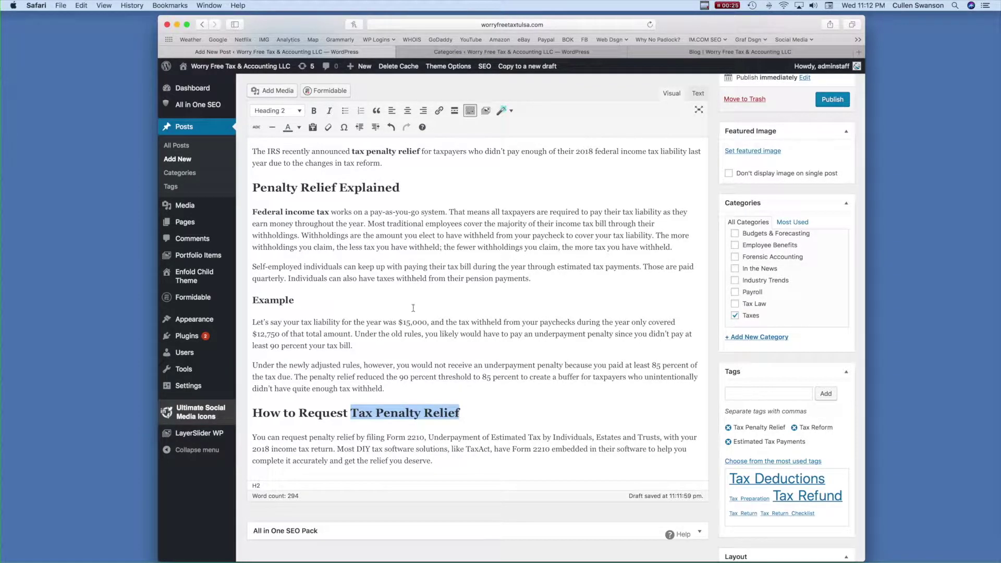
{"action": "left_click", "coordinate": [329, 110]}
{"action": "left_click", "coordinate": [495, 358]}
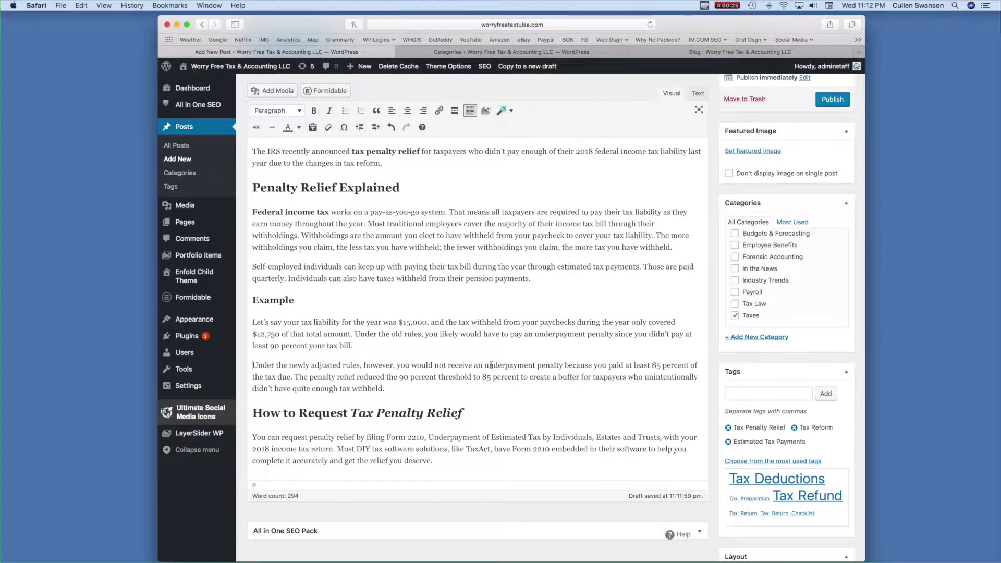
- Insert "tax" before "penalty relief" in the last paragraph of the Example section and make "tax penalty relief" bold
{"action": "left_click_drag", "start_coordinate": [311, 378], "coordinate": [355, 379]}
{"action": "left_click", "coordinate": [328, 379]}
{"action": "left_click", "coordinate": [310, 378]}
{"action": "type", "text": "tax"}
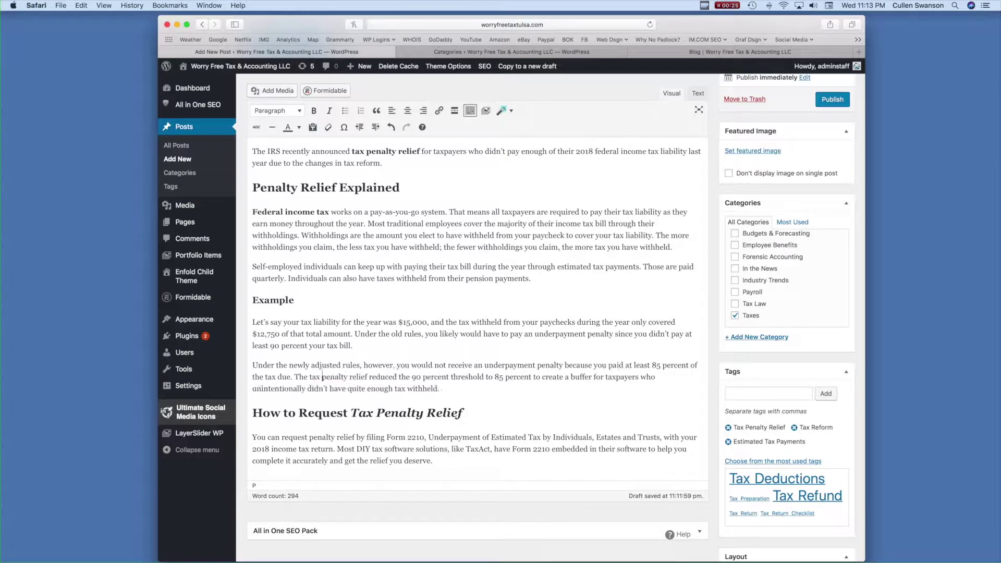
{"action": "left_click_drag", "start_coordinate": [310, 377], "coordinate": [367, 376]}
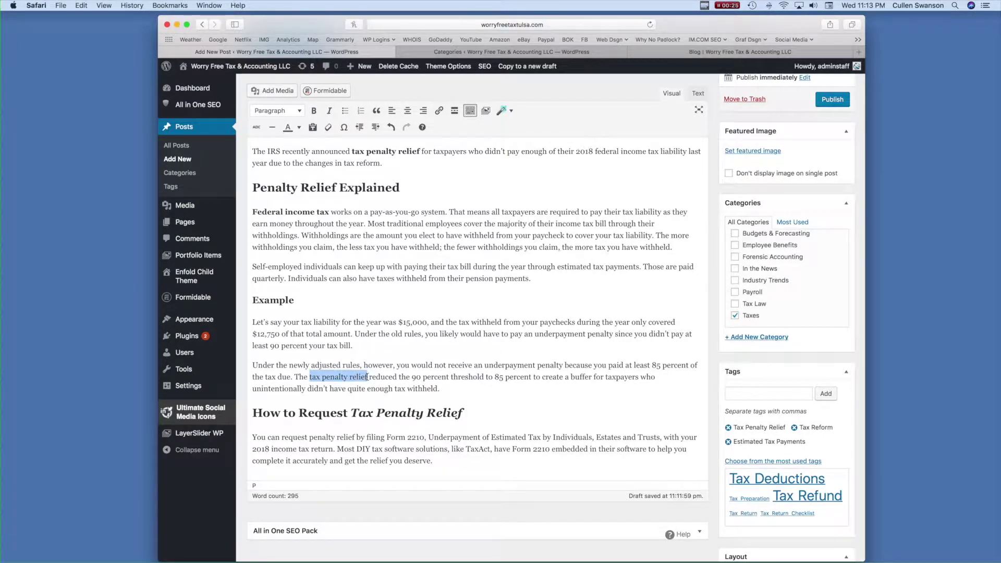
{"action": "left_click", "coordinate": [314, 110]}
- Review the emphasized keyword phrases throughout the article, particularly "Federal income tax" under "Penalty Relief Explained"
{"action": "scroll", "coordinate": [525, 367], "scroll_direction": "down", "scroll_amount": 1}
{"action": "scroll", "coordinate": [525, 366], "scroll_direction": "down", "scroll_amount": 2}
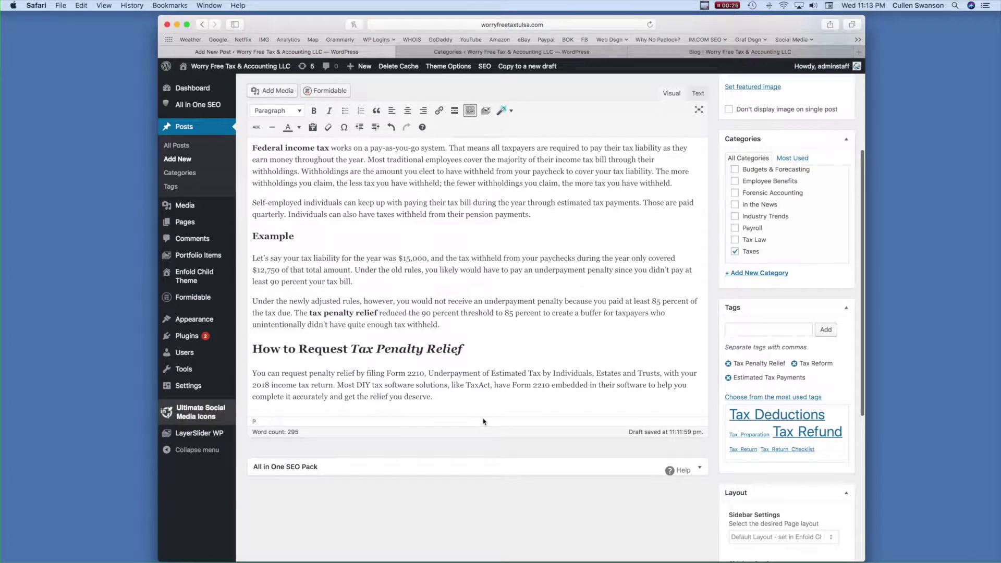
{"action": "scroll", "coordinate": [510, 367], "scroll_direction": "up", "scroll_amount": 1}
{"action": "scroll", "coordinate": [510, 367], "scroll_direction": "up", "scroll_amount": 3}
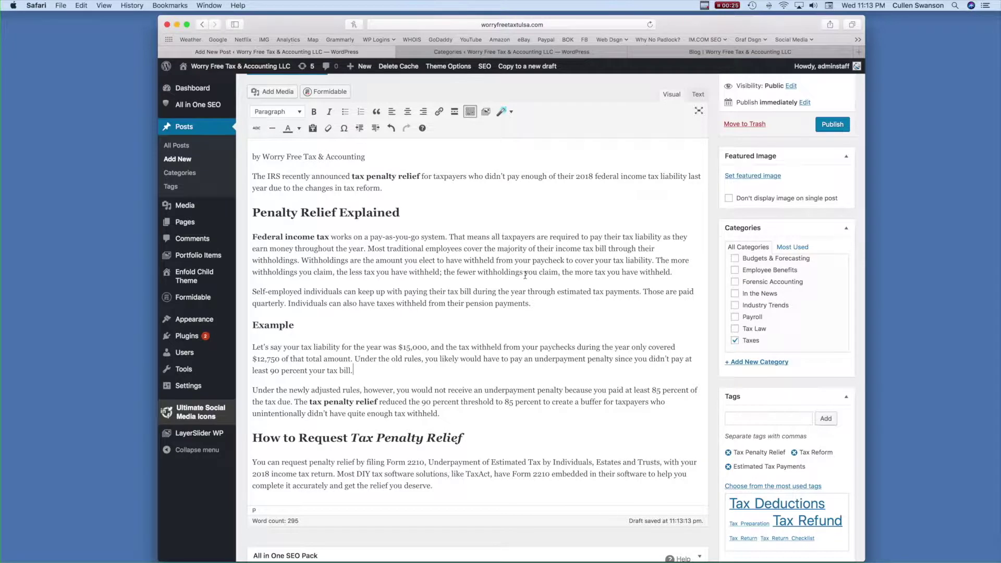
{"action": "scroll", "coordinate": [525, 275], "scroll_direction": "down", "scroll_amount": 1}
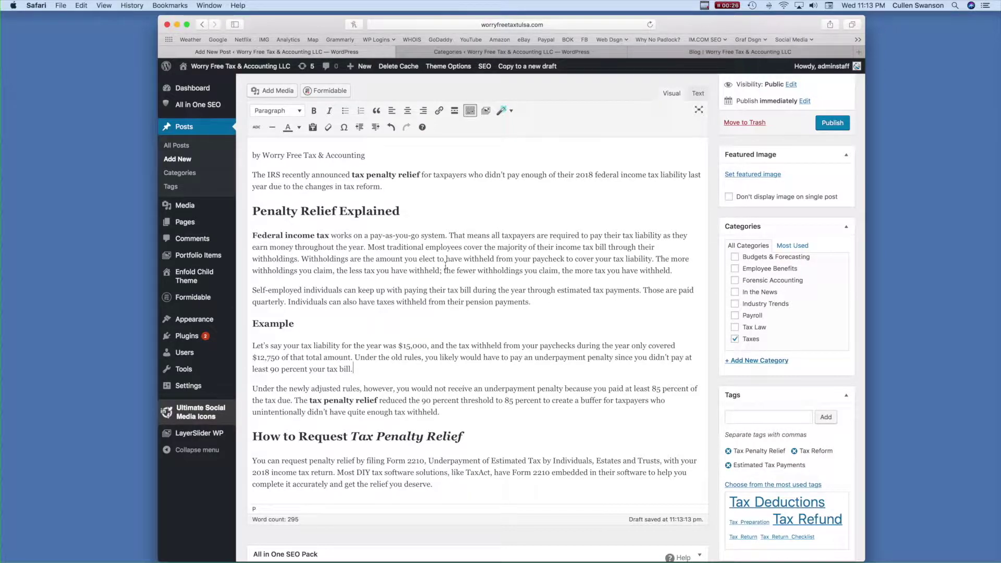
{"action": "left_click_drag", "start_coordinate": [253, 236], "coordinate": [329, 235]}
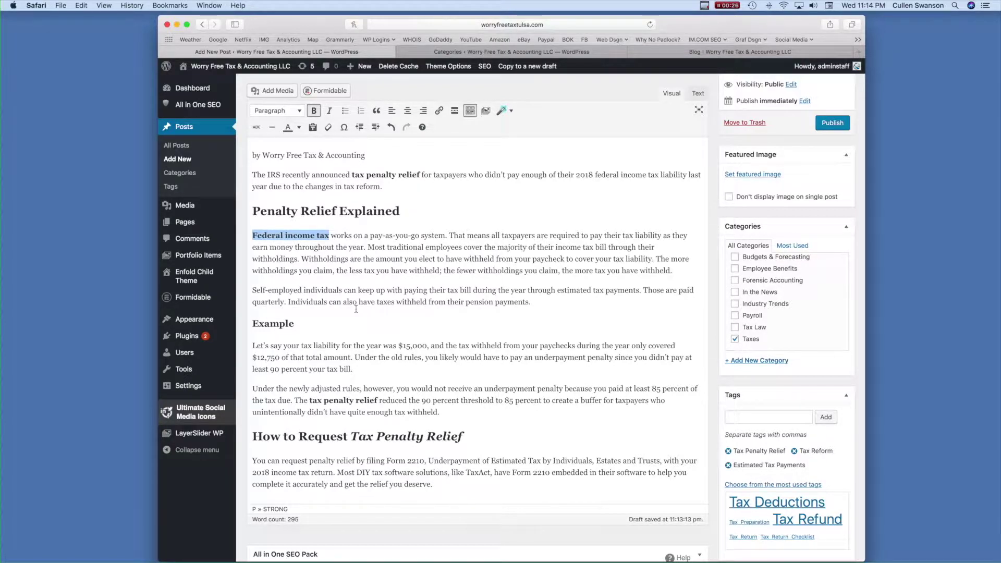
{"action": "left_click", "coordinate": [336, 262]}
{"action": "left_click_drag", "start_coordinate": [252, 235], "coordinate": [328, 236]}
{"action": "left_click", "coordinate": [358, 259]}
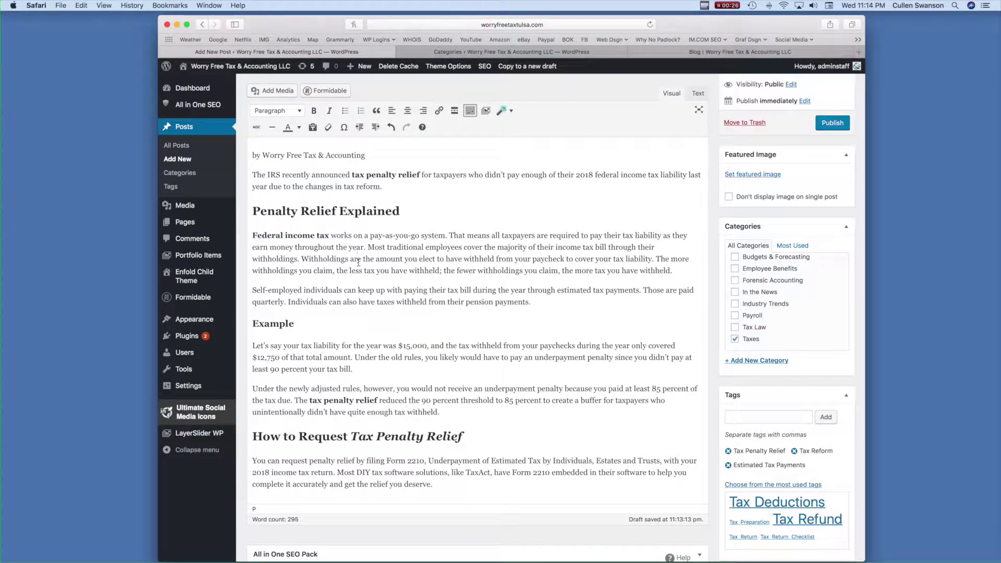
{"action": "left_click_drag", "start_coordinate": [254, 237], "coordinate": [328, 243]}
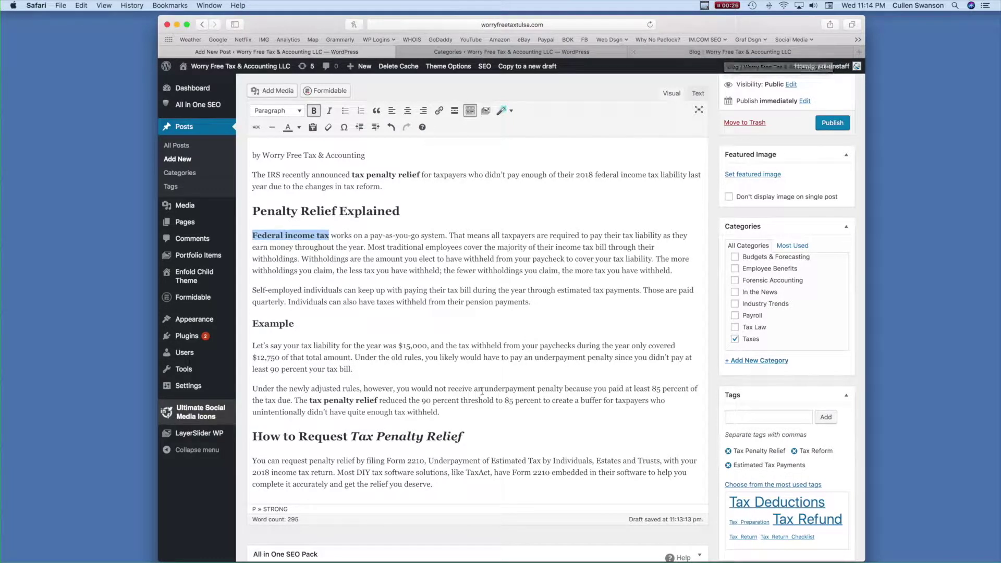
{"action": "scroll", "coordinate": [482, 391], "scroll_direction": "down", "scroll_amount": 1}
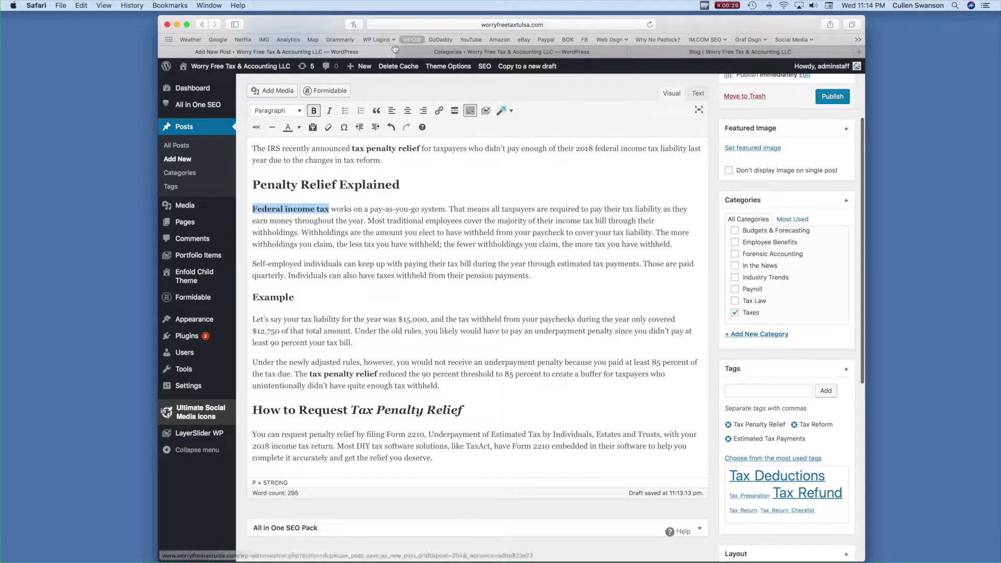
- Open the live website in a new tab and view the blog post "Maximize Your Tax Deductions"
{"action": "left_click", "coordinate": [200, 84], "text": "super"}
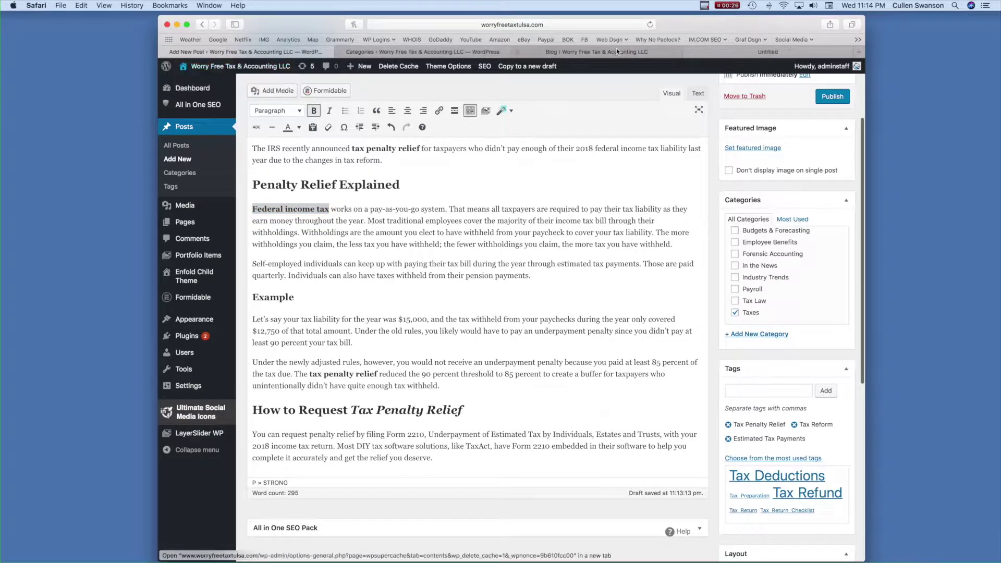
{"action": "left_click", "coordinate": [754, 52]}
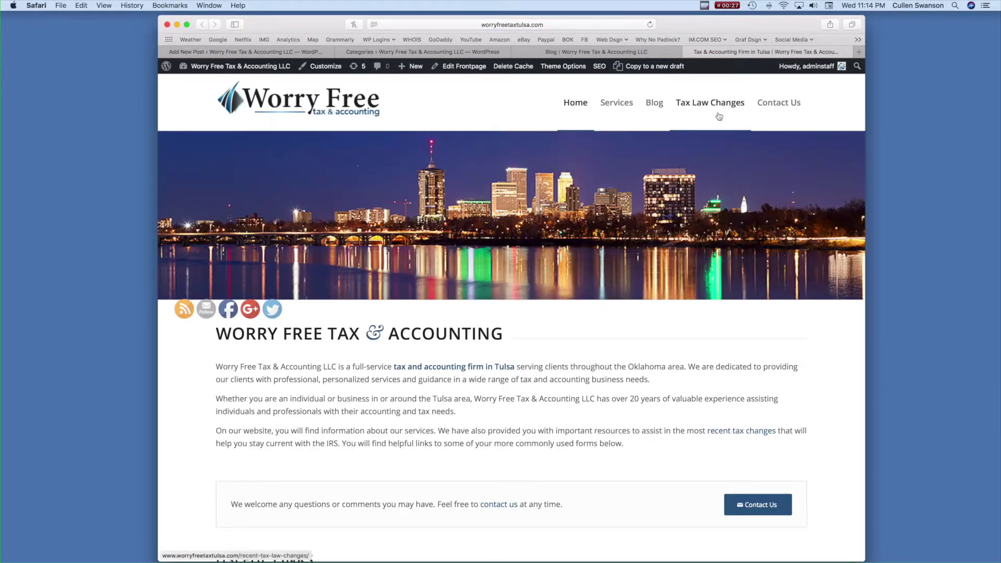
{"action": "left_click", "coordinate": [655, 104]}
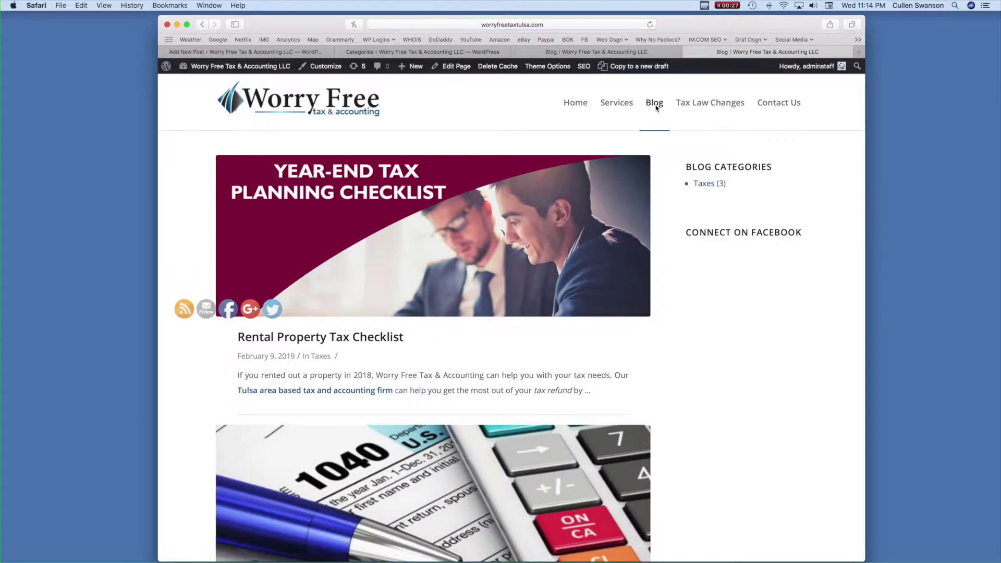
{"action": "scroll", "coordinate": [643, 338], "scroll_direction": "down", "scroll_amount": 10}
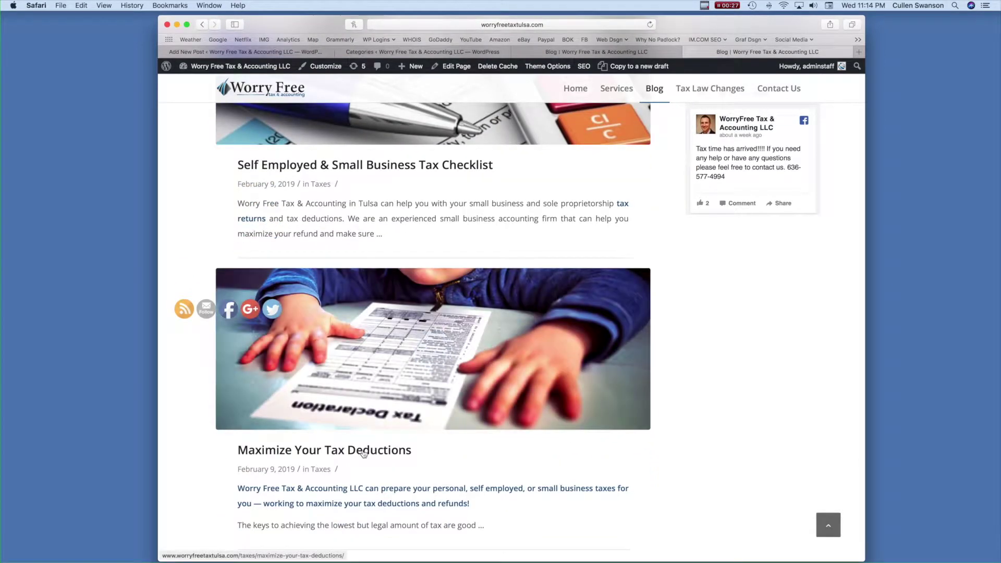
{"action": "left_click", "coordinate": [365, 453]}
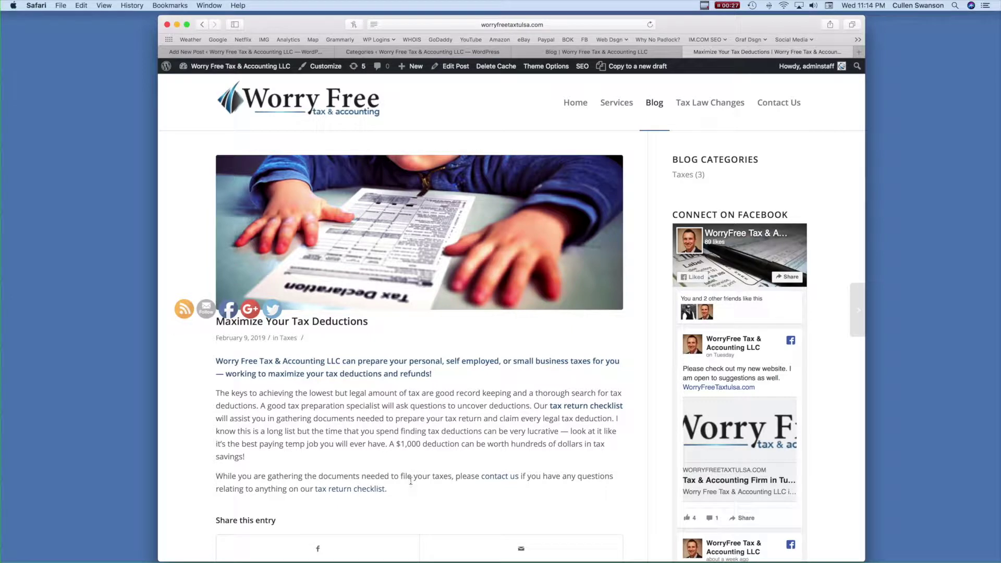
{"action": "left_click", "coordinate": [706, 6]}
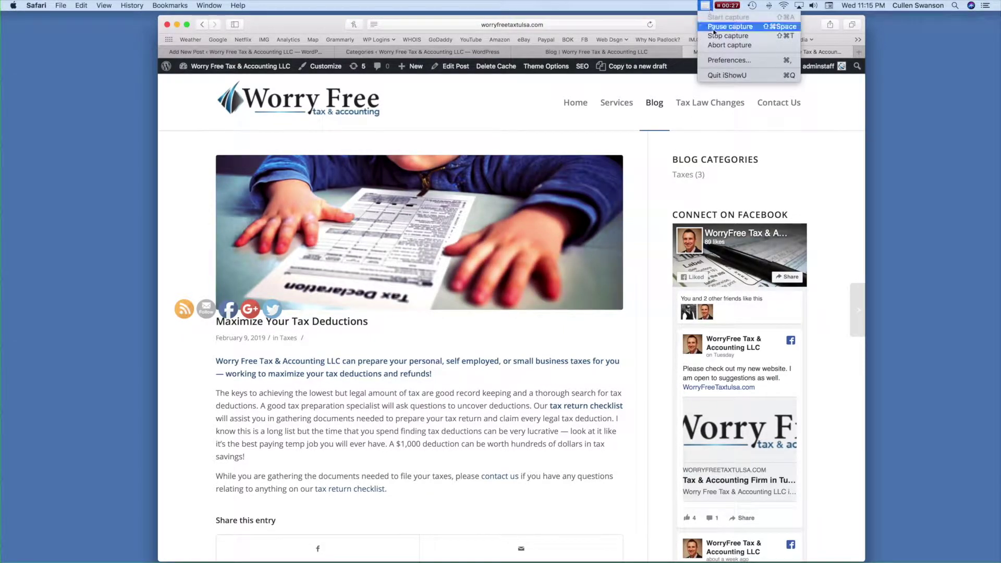
{"action": "left_click", "coordinate": [730, 26]}
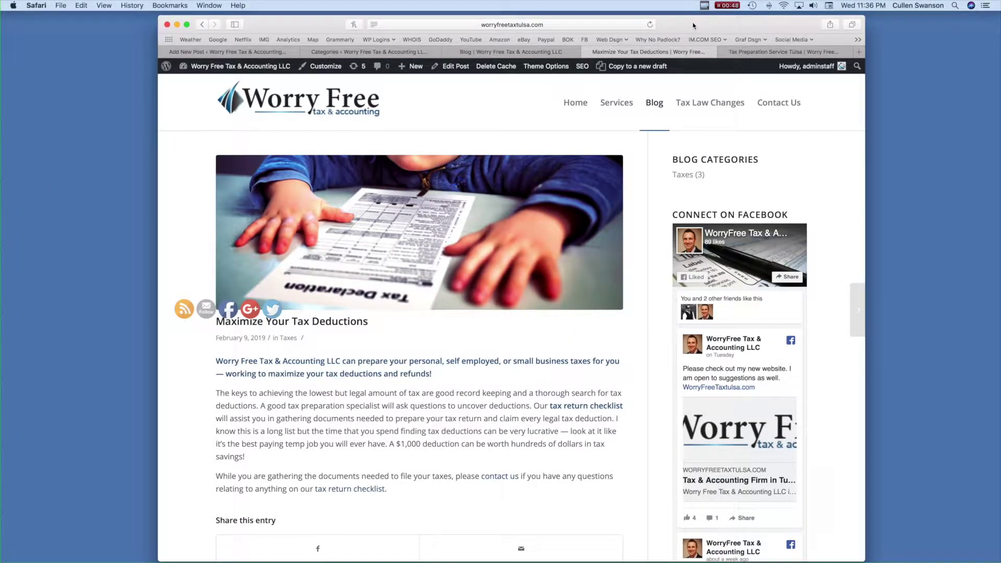
{"action": "key", "text": "F2"}
- Check the Tax Preparation service page, close its tab, and switch to the open Blog page
{"action": "left_click", "coordinate": [745, 56]}
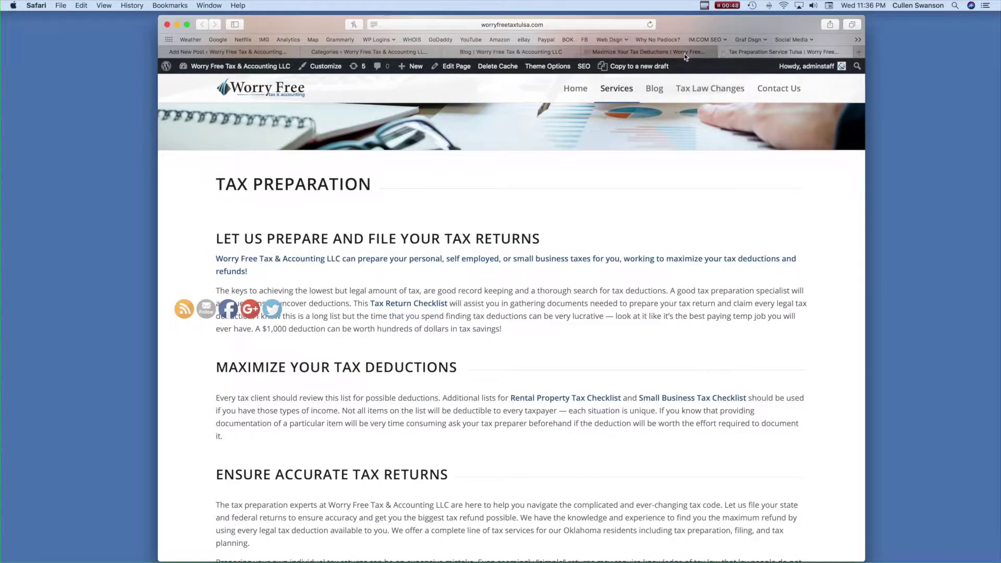
{"action": "left_click", "coordinate": [723, 51]}
{"action": "left_click", "coordinate": [614, 54]}
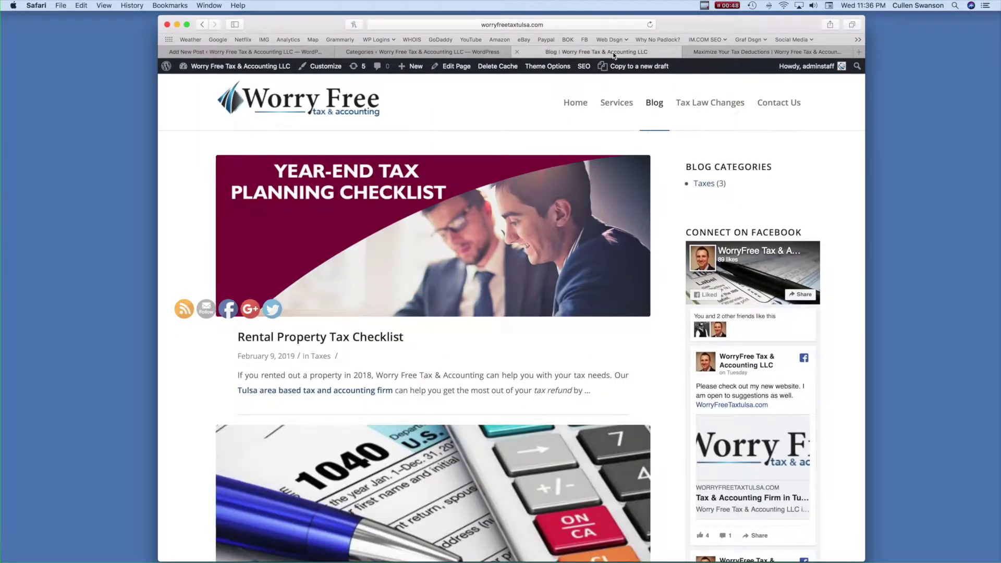
- Close the Categories admin tab and switch to the live "Maximize Your Tax Deductions" post
{"action": "left_click", "coordinate": [245, 51]}
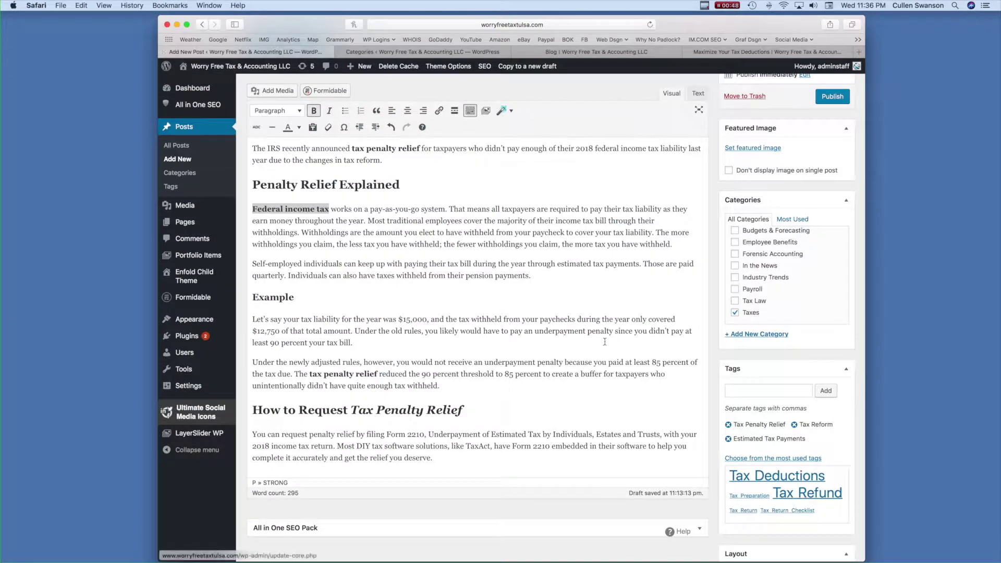
{"action": "left_click", "coordinate": [417, 52]}
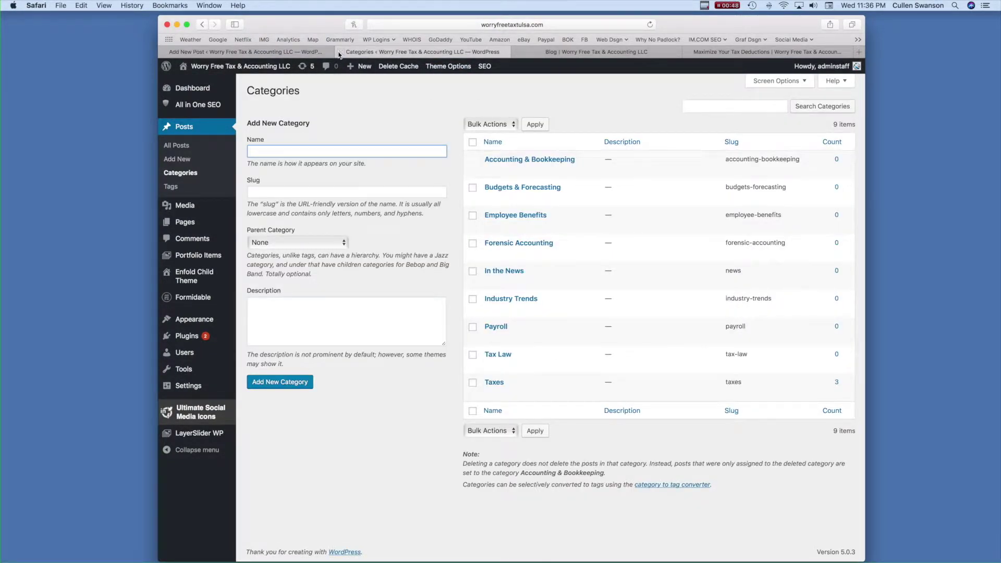
{"action": "key", "text": "super+w"}
{"action": "left_click", "coordinate": [586, 53]}
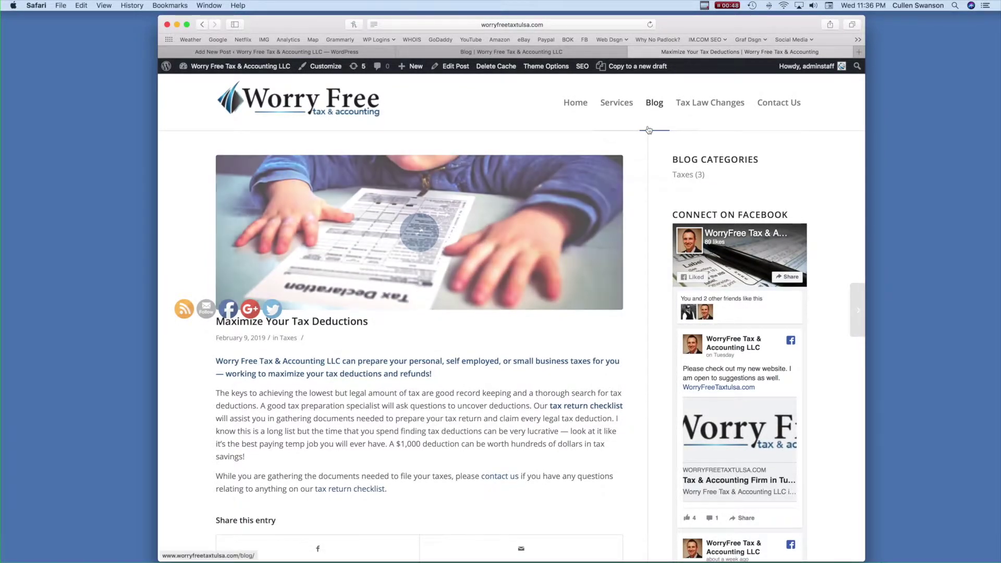
- Open the Tax Preparation service page in a new tab and examine its "Maximize Your Tax Deductions" section
{"action": "mouse_move", "coordinate": [621, 106]}
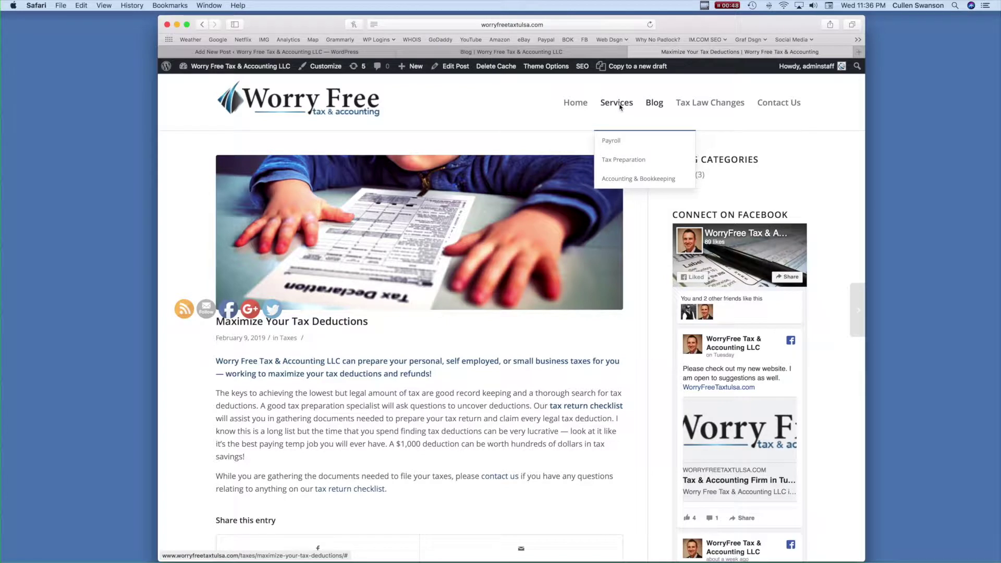
{"action": "right_click", "coordinate": [613, 160]}
{"action": "left_click", "coordinate": [626, 164]}
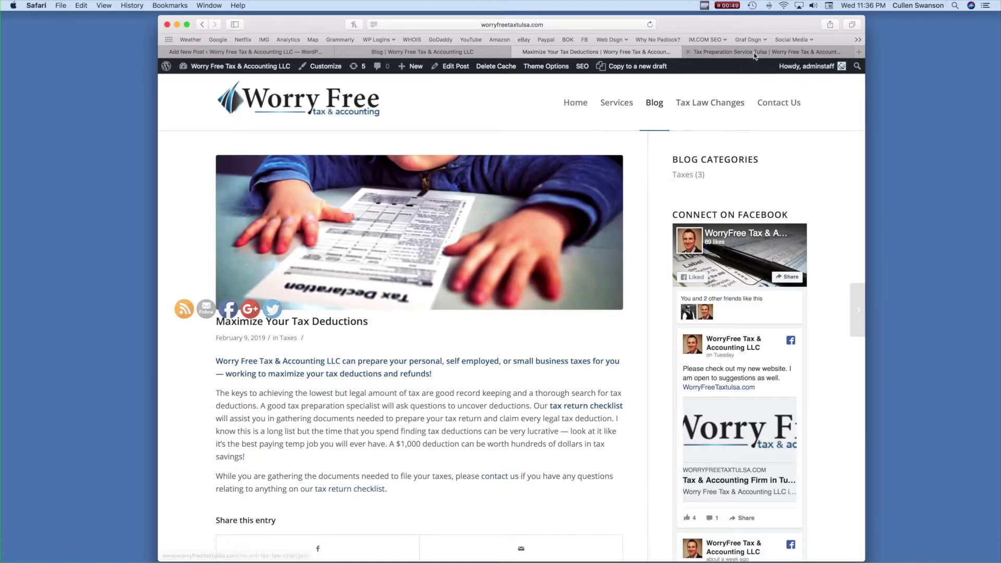
{"action": "key", "text": "ctrl+Tab"}
{"action": "scroll", "coordinate": [643, 422], "scroll_direction": "down", "scroll_amount": 5}
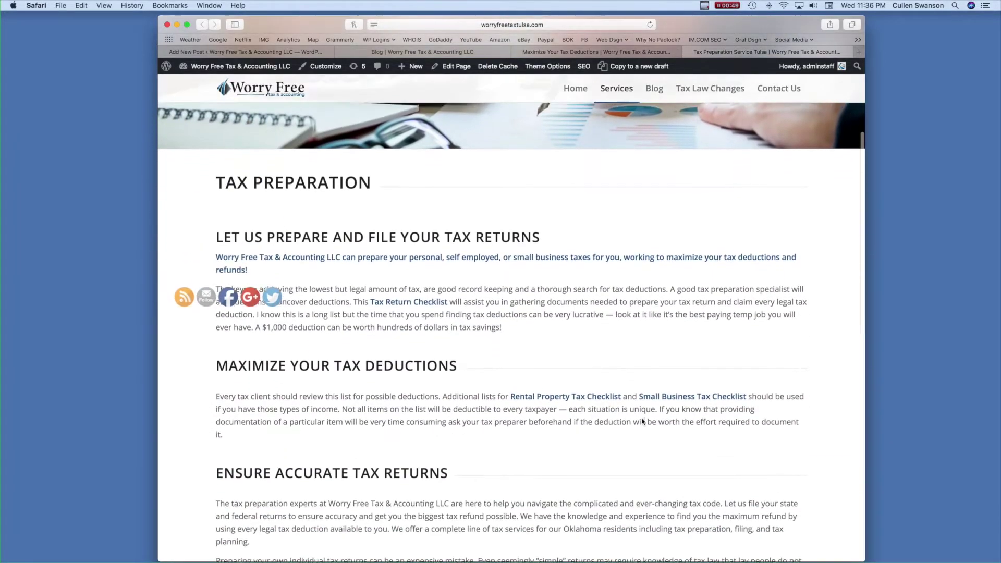
{"action": "left_click_drag", "start_coordinate": [215, 343], "coordinate": [535, 344]}
{"action": "left_click", "coordinate": [416, 378]}
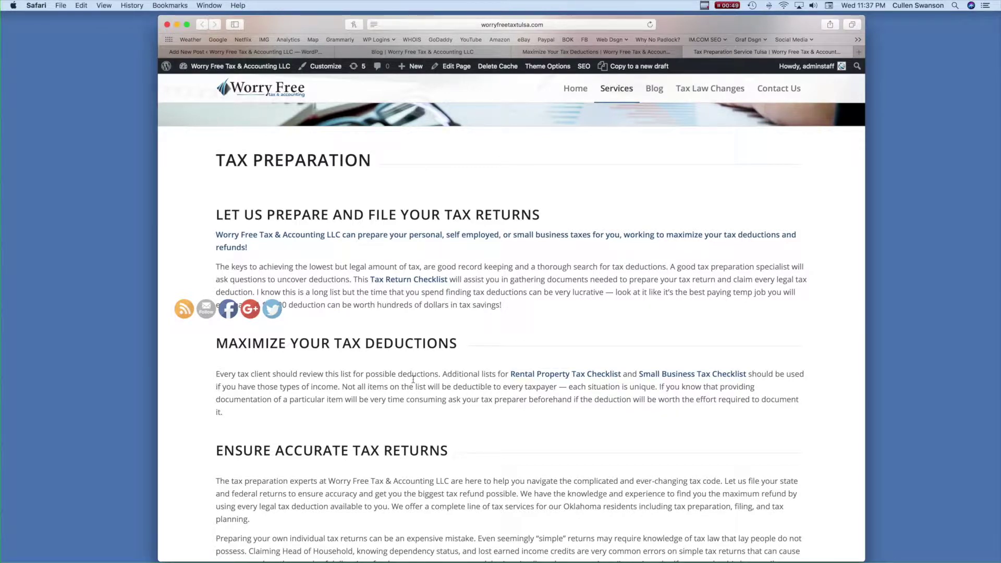
{"action": "left_click", "coordinate": [593, 54]}
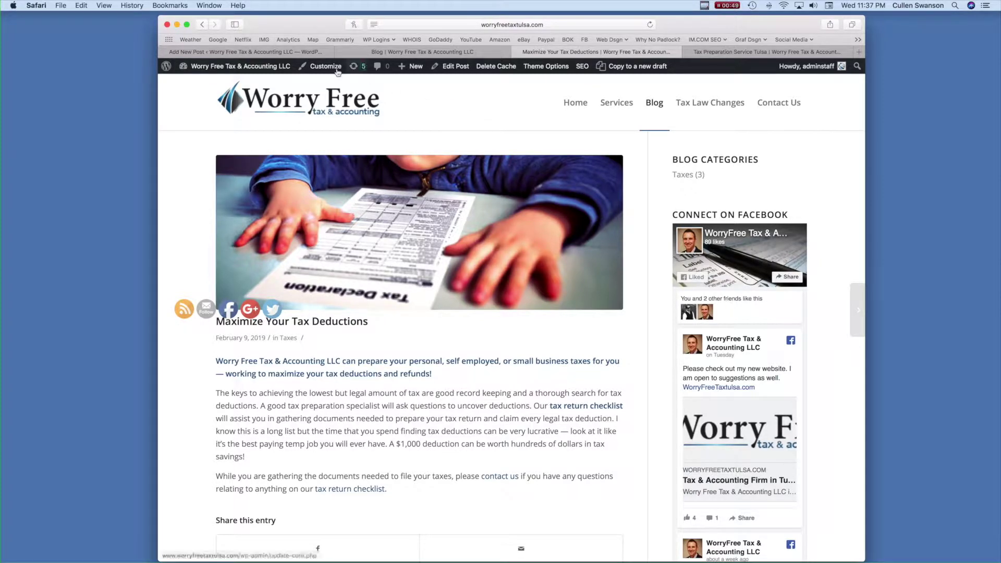
{"action": "left_click", "coordinate": [292, 52]}
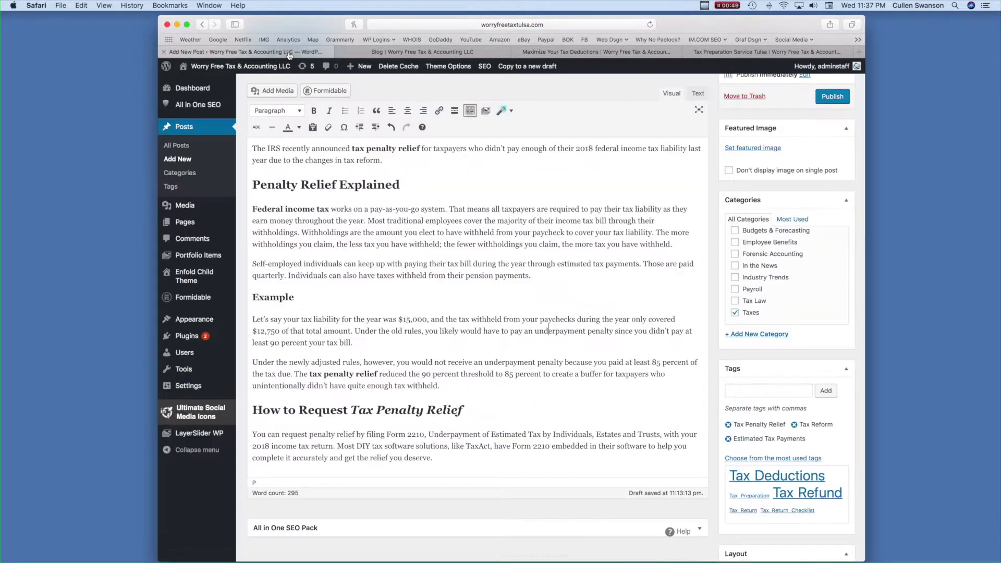
{"action": "right_click", "coordinate": [190, 221]}
{"action": "left_click", "coordinate": [219, 227]}
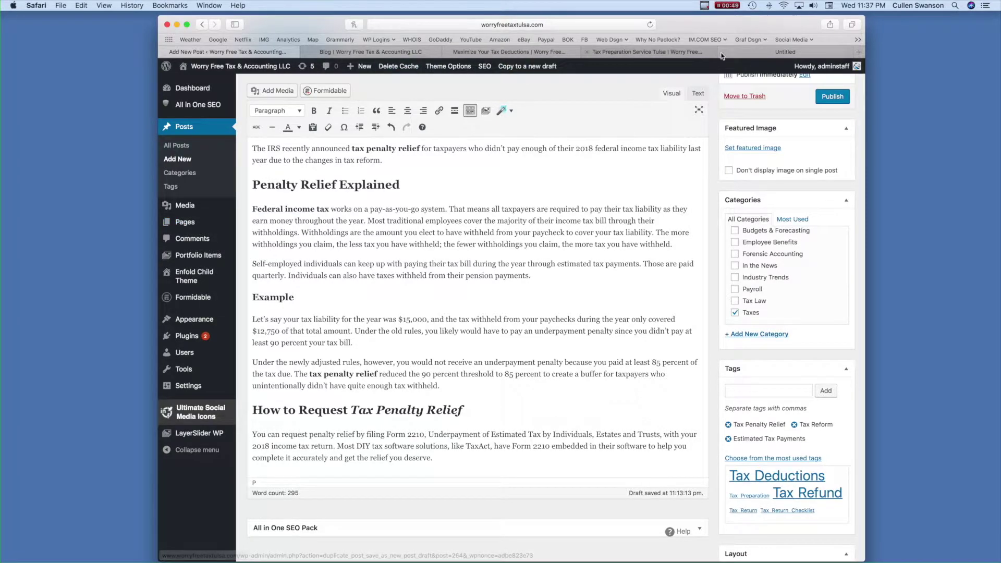
{"action": "left_click", "coordinate": [773, 52]}
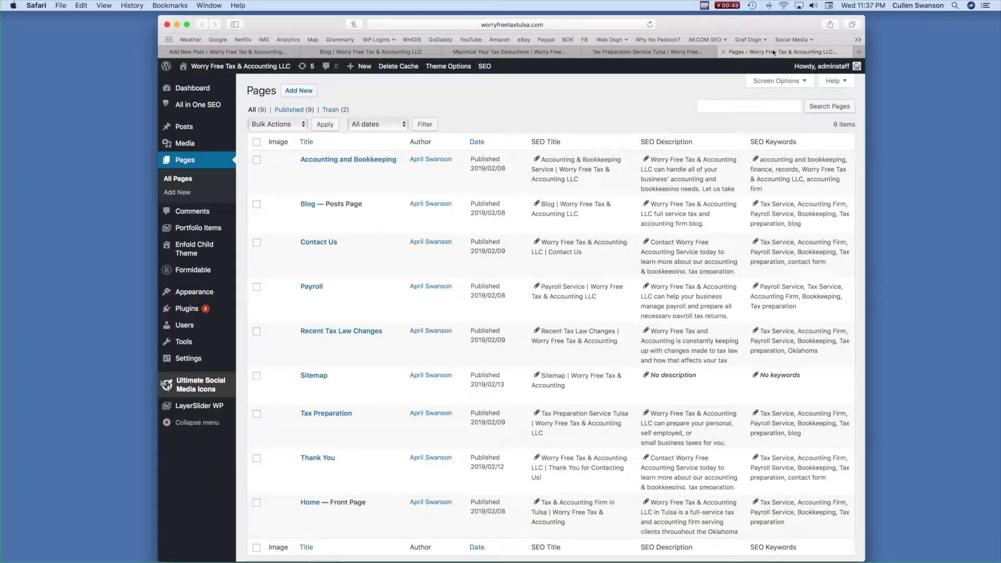
{"action": "left_click", "coordinate": [725, 52]}
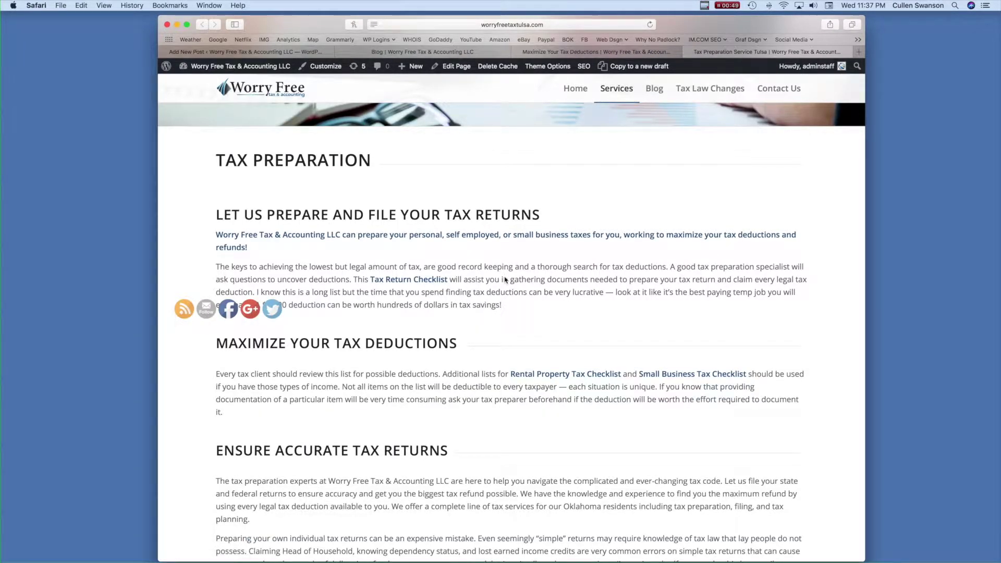
- Open the "Maximize Your Tax Deductions" post and the Tax Preparation page for editing, and collapse the post's Revisions section
{"action": "left_click", "coordinate": [598, 52]}
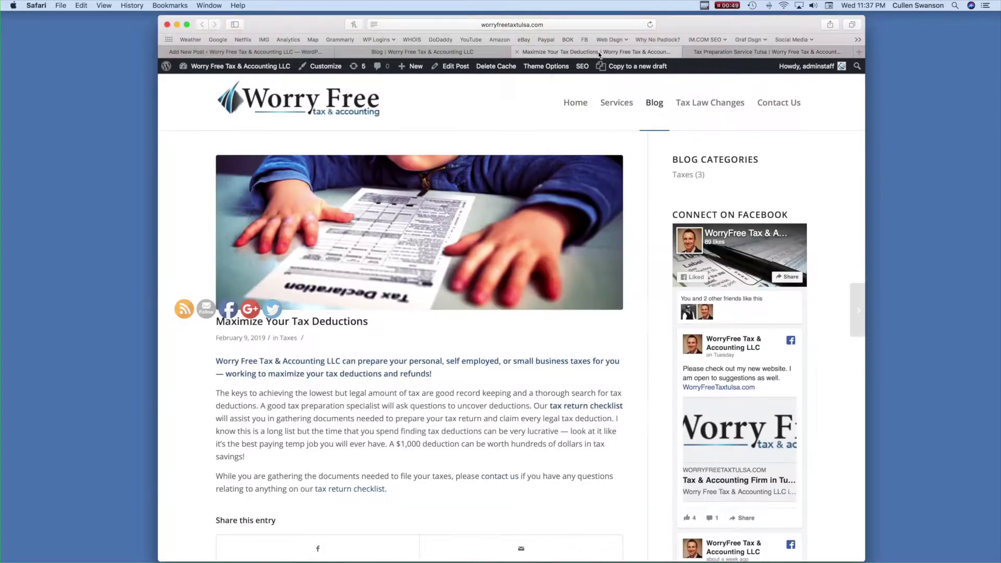
{"action": "left_click", "coordinate": [457, 66]}
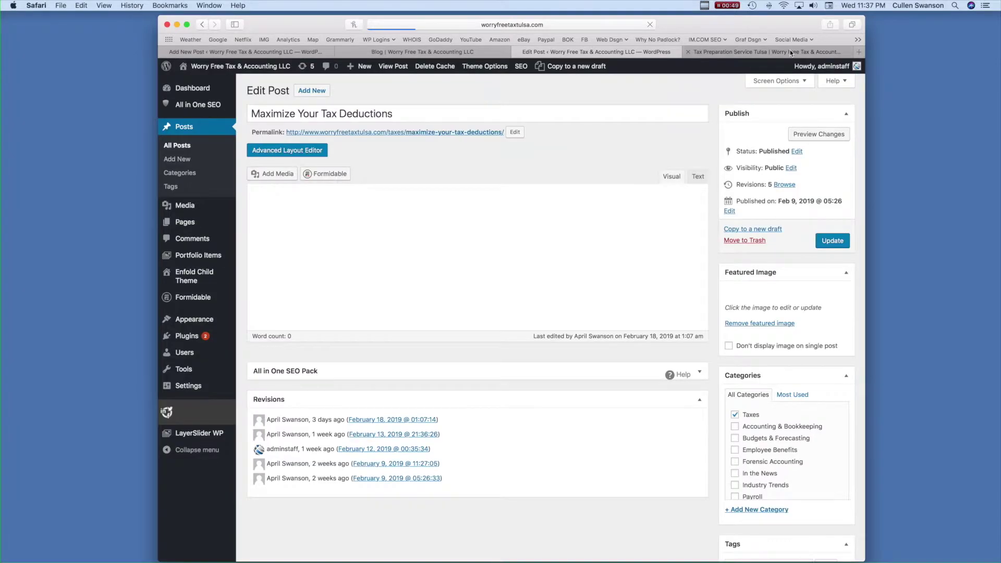
{"action": "left_click", "coordinate": [789, 52]}
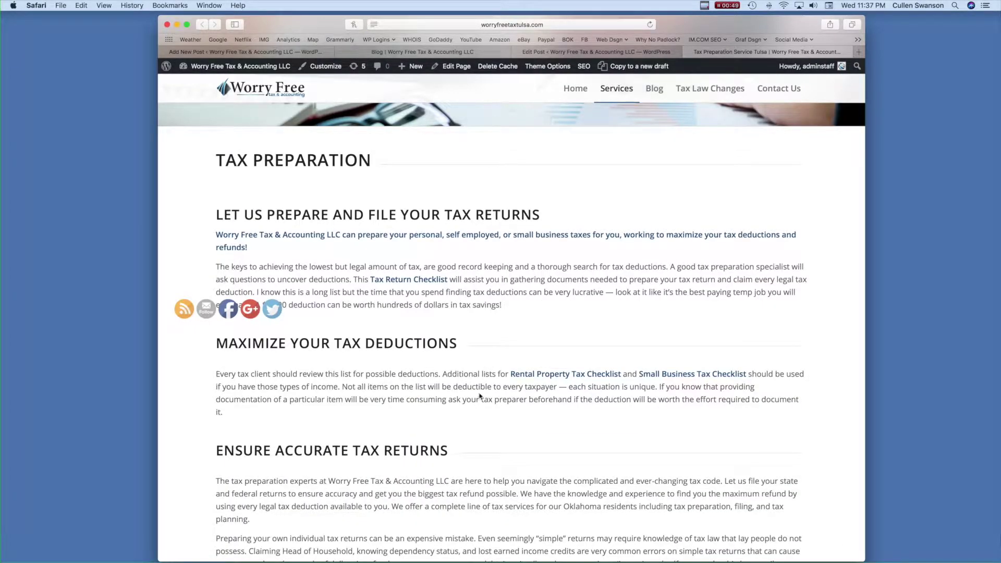
{"action": "scroll", "coordinate": [482, 382], "scroll_direction": "down", "scroll_amount": 1}
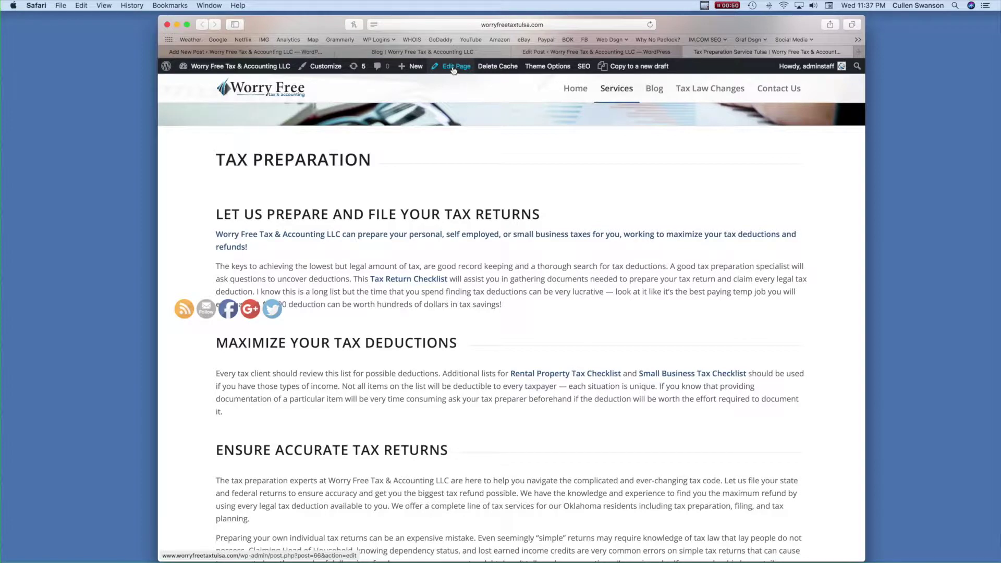
{"action": "left_click", "coordinate": [585, 52]}
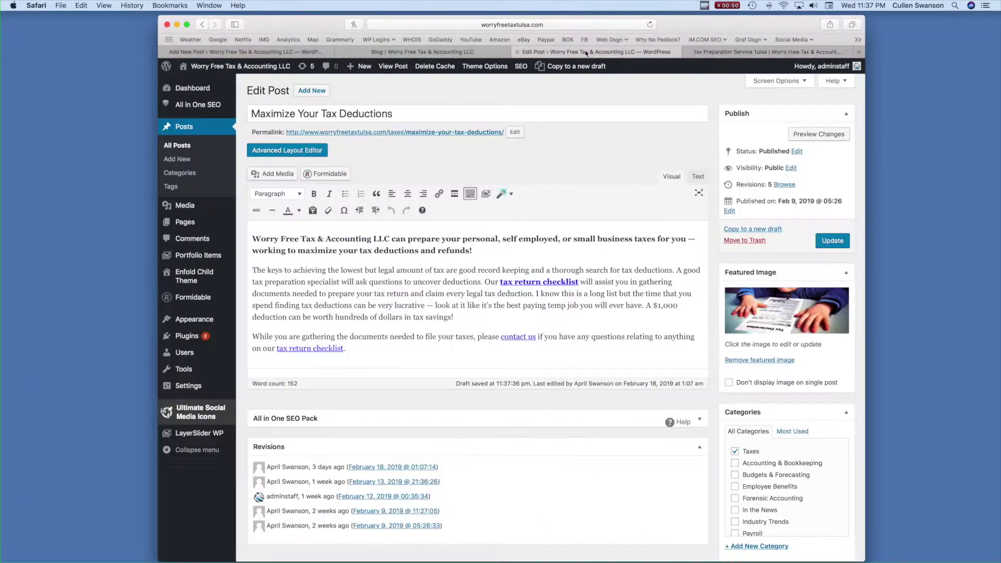
{"action": "left_click", "coordinate": [462, 443]}
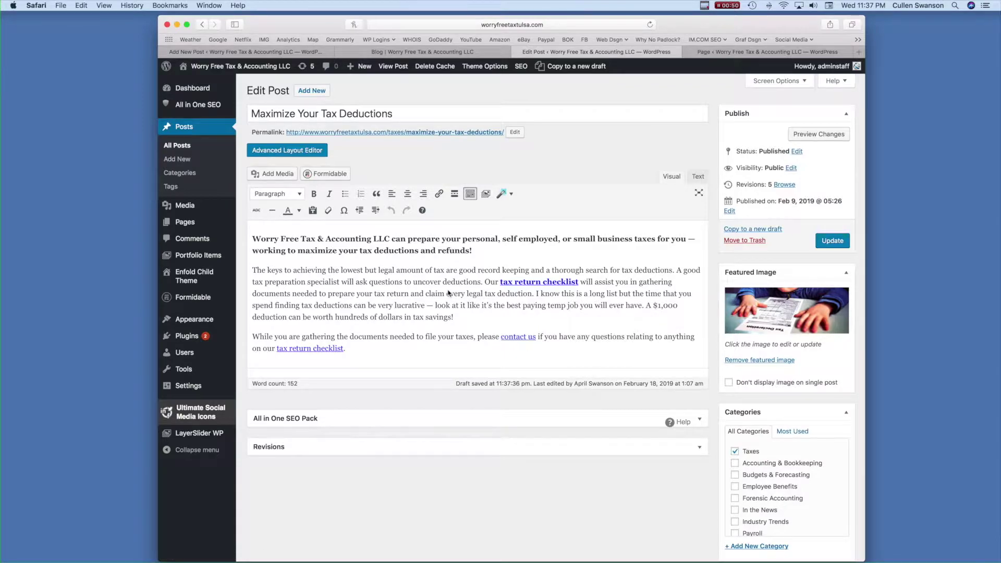
- Examine the layout and text sections of the Tax Preparation page in its editor
{"action": "left_click", "coordinate": [736, 54]}
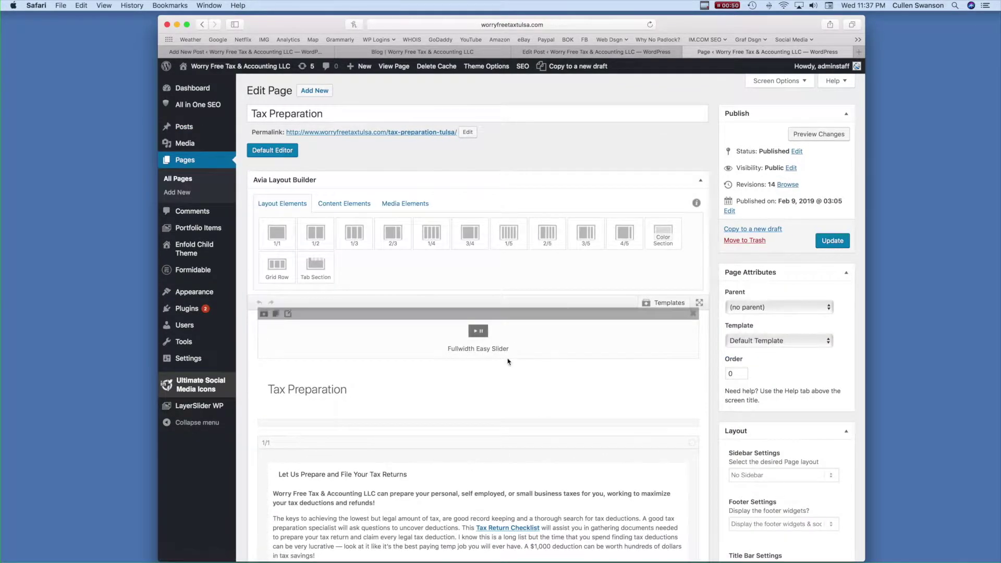
{"action": "scroll", "coordinate": [509, 347], "scroll_direction": "down", "scroll_amount": 5}
{"action": "scroll", "coordinate": [509, 361], "scroll_direction": "down", "scroll_amount": 2}
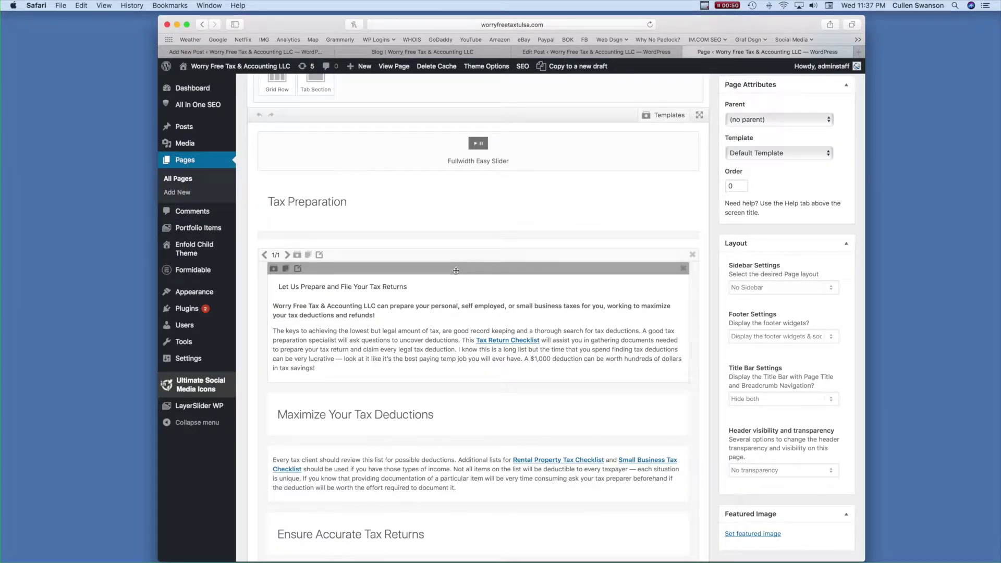
{"action": "scroll", "coordinate": [453, 272], "scroll_direction": "up", "scroll_amount": 5}
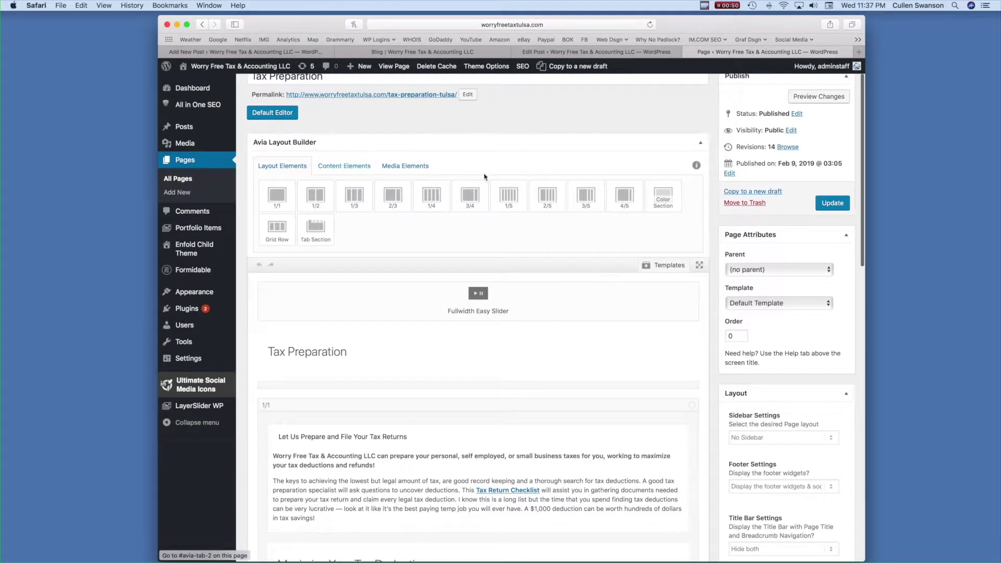
{"action": "scroll", "coordinate": [604, 358], "scroll_direction": "down", "scroll_amount": 3}
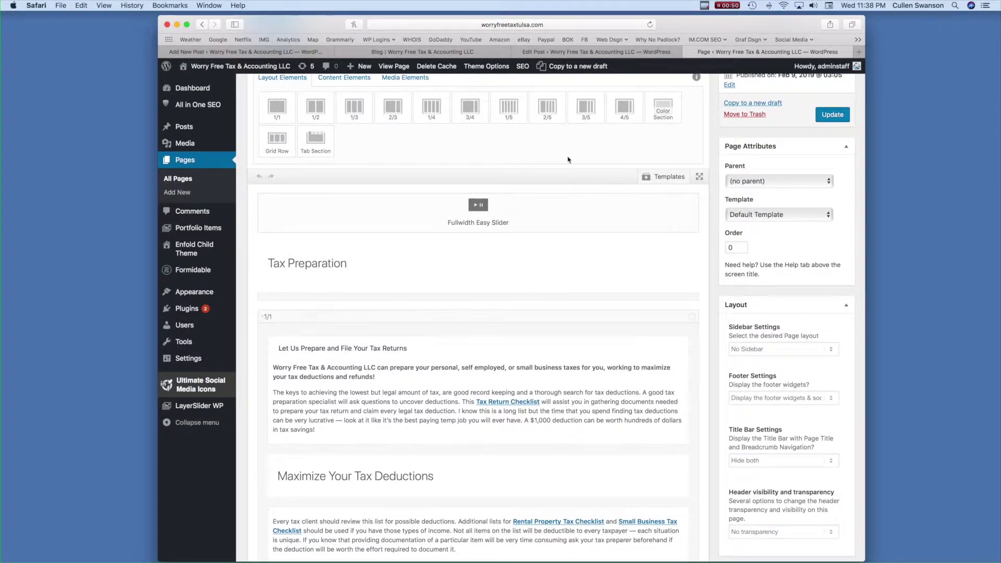
- Start a link on the phrase "tax deductions" in the post's second paragraph and open the full link options
{"action": "left_click", "coordinate": [588, 52]}
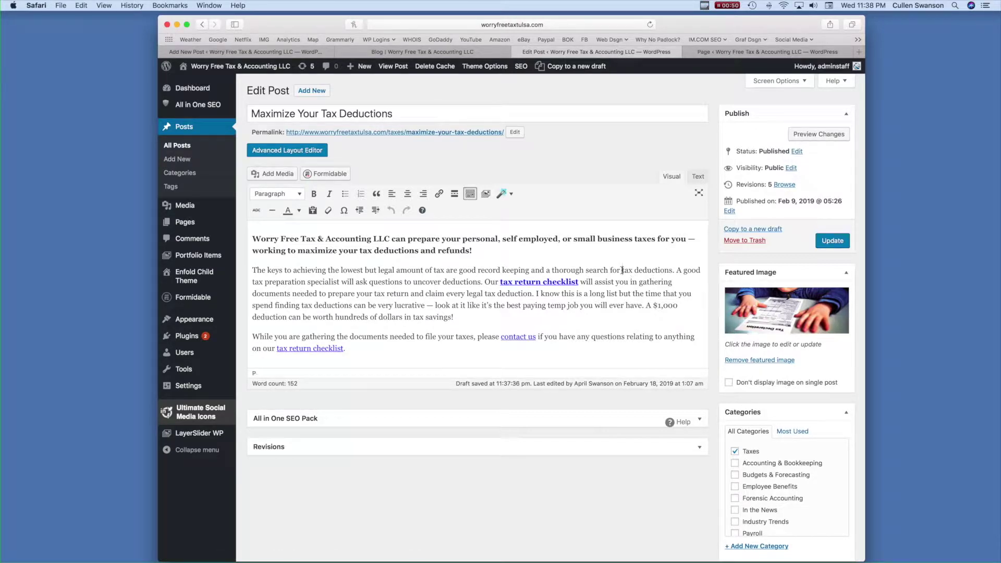
{"action": "left_click_drag", "start_coordinate": [622, 270], "coordinate": [673, 272]}
{"action": "left_click", "coordinate": [749, 54]}
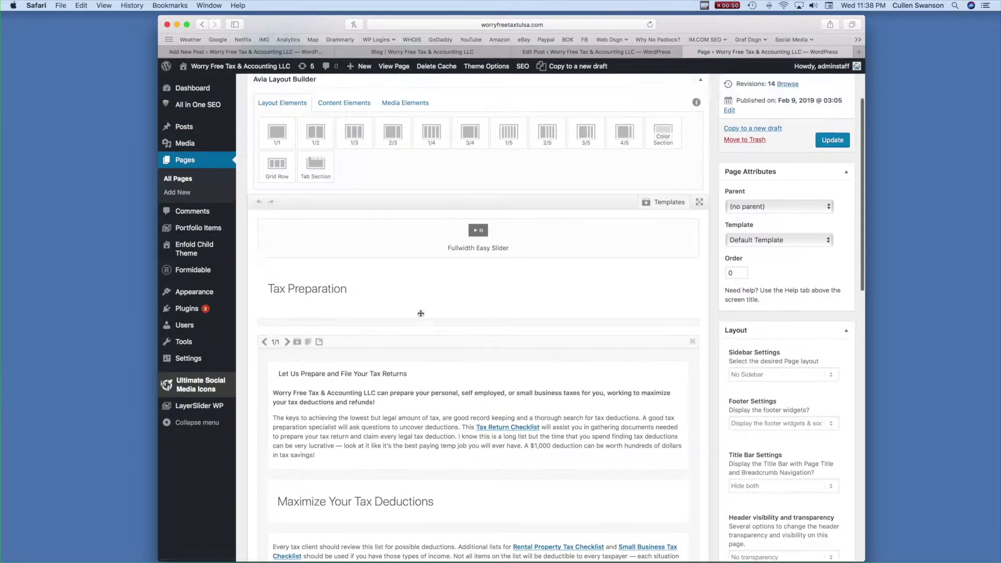
{"action": "scroll", "coordinate": [683, 150], "scroll_direction": "up", "scroll_amount": 5}
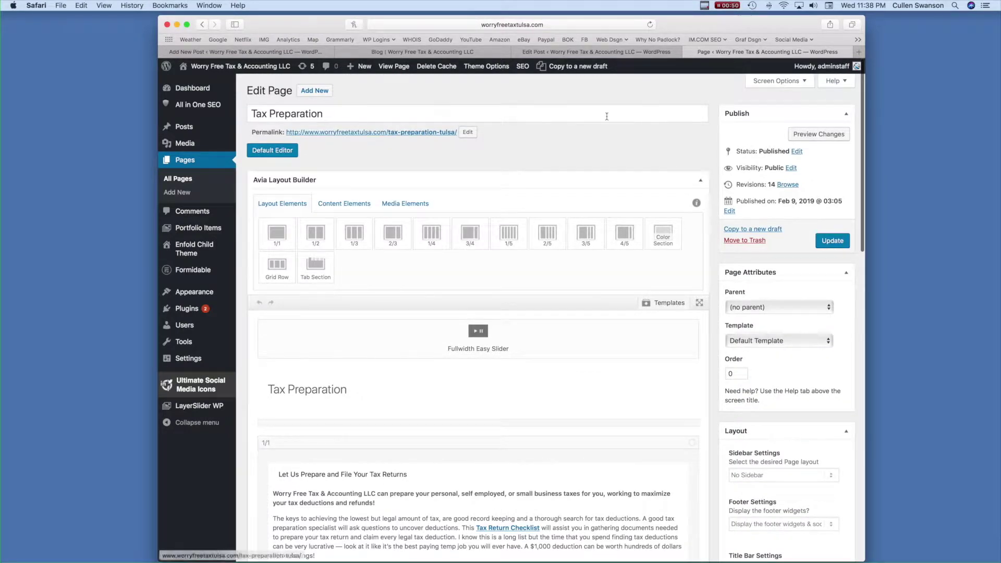
{"action": "left_click", "coordinate": [602, 53]}
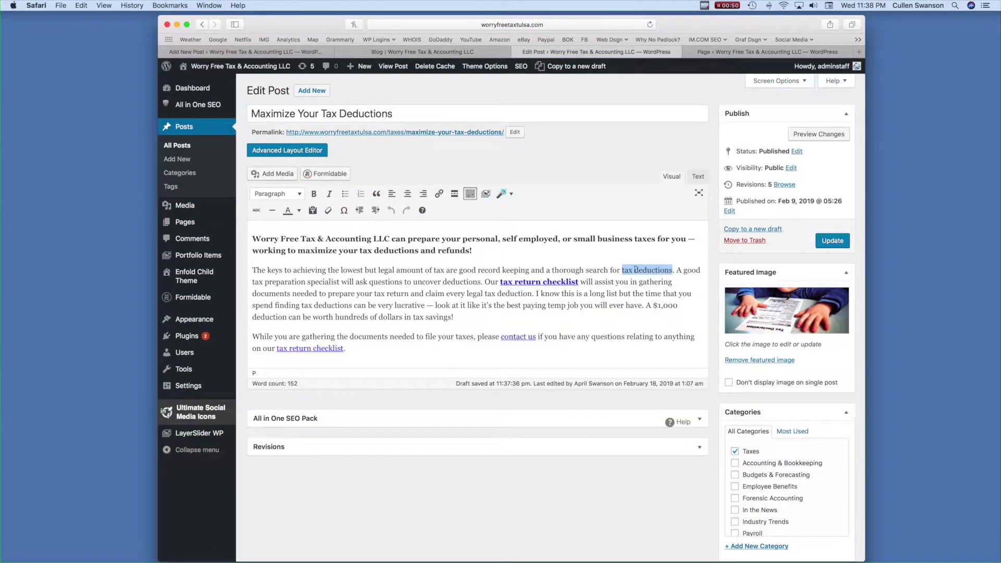
{"action": "left_click", "coordinate": [439, 195]}
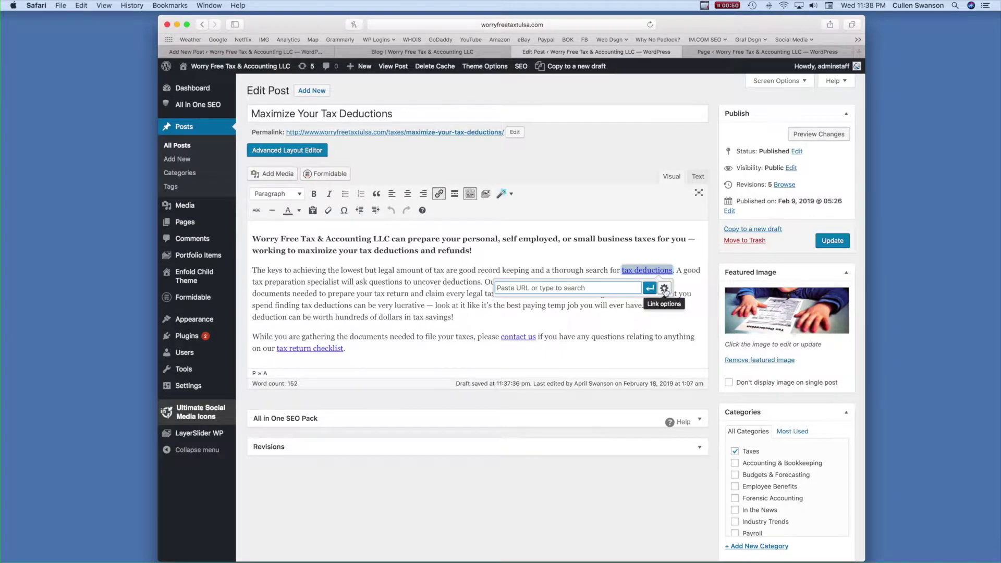
{"action": "left_click", "coordinate": [664, 288]}
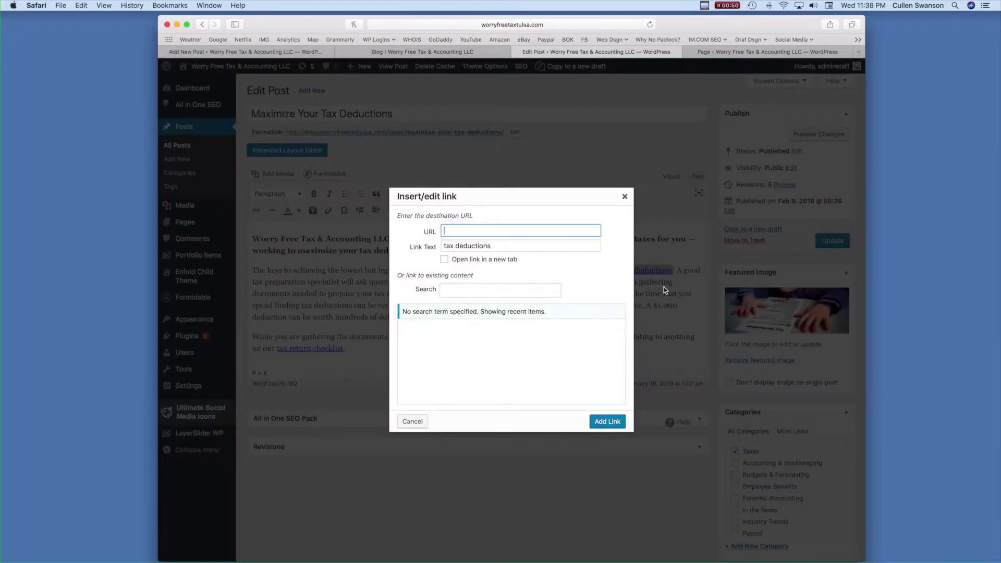
- Search existing content for "tax prep" and link the "tax deductions" text to the Tax Preparation page
{"action": "left_click", "coordinate": [462, 290]}
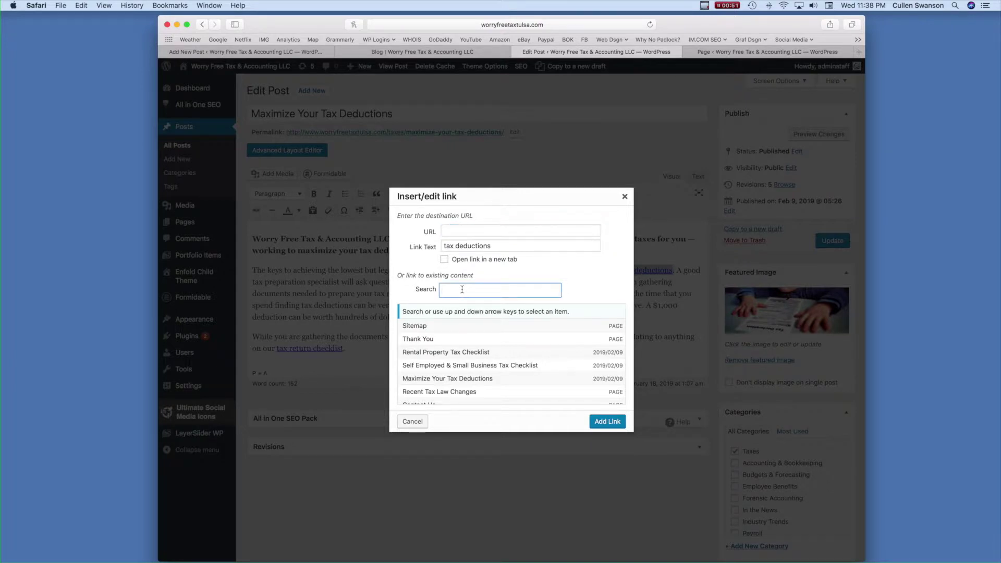
{"action": "left_click", "coordinate": [722, 52]}
{"action": "left_click", "coordinate": [635, 56]}
{"action": "type", "text": "tax prep"}
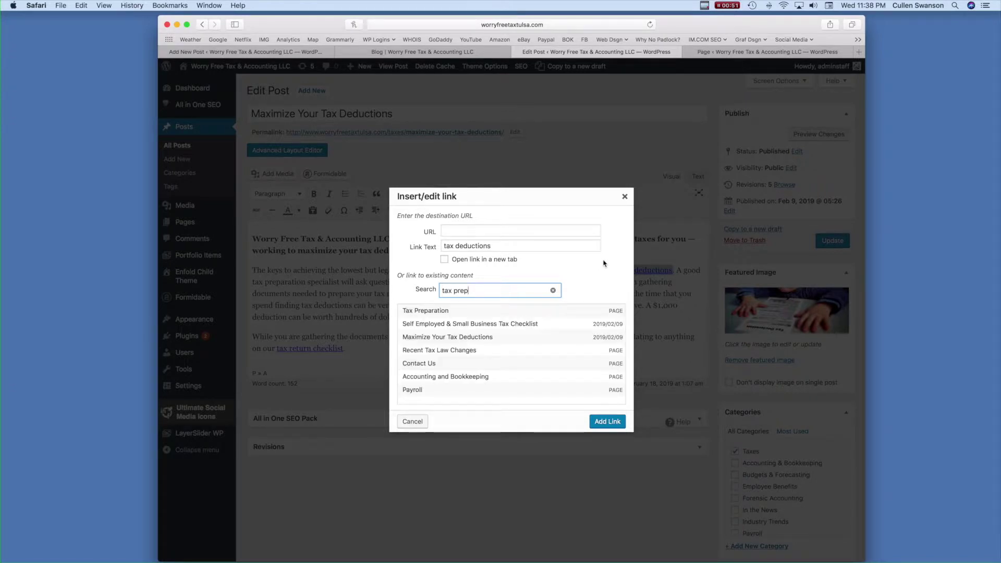
{"action": "left_click", "coordinate": [428, 312]}
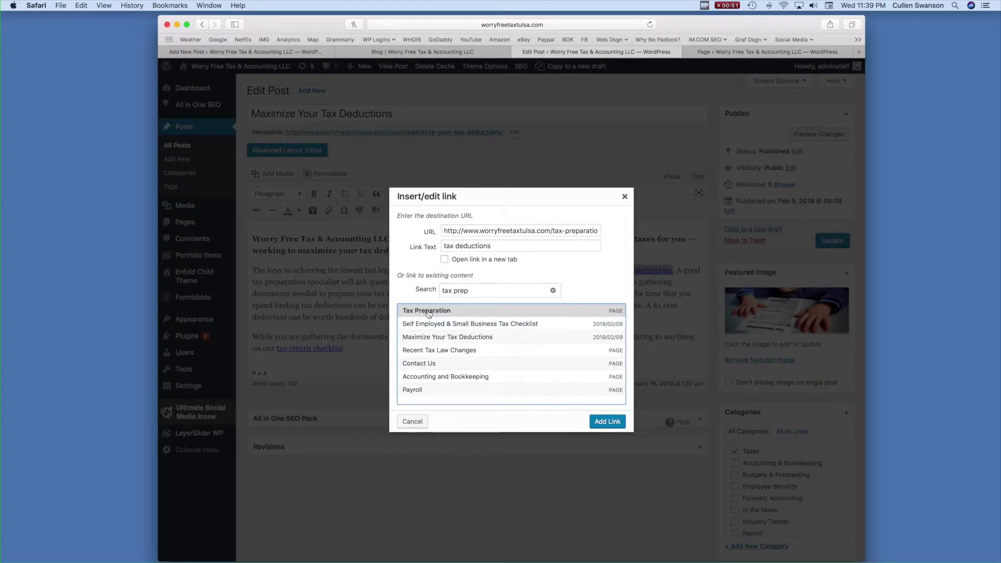
{"action": "left_click_drag", "start_coordinate": [525, 230], "coordinate": [617, 231]}
{"action": "left_click", "coordinate": [538, 230]}
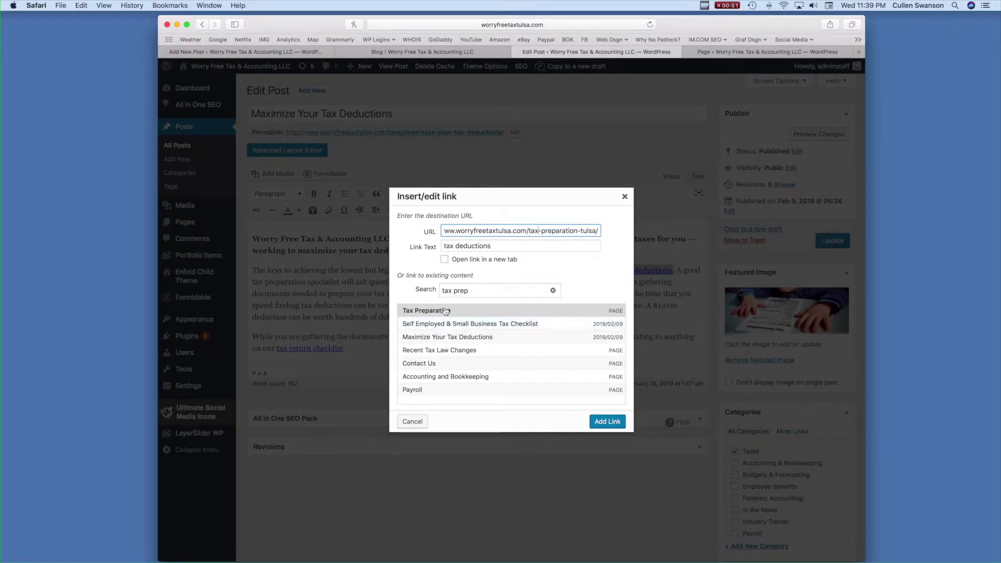
{"action": "left_click", "coordinate": [607, 423]}
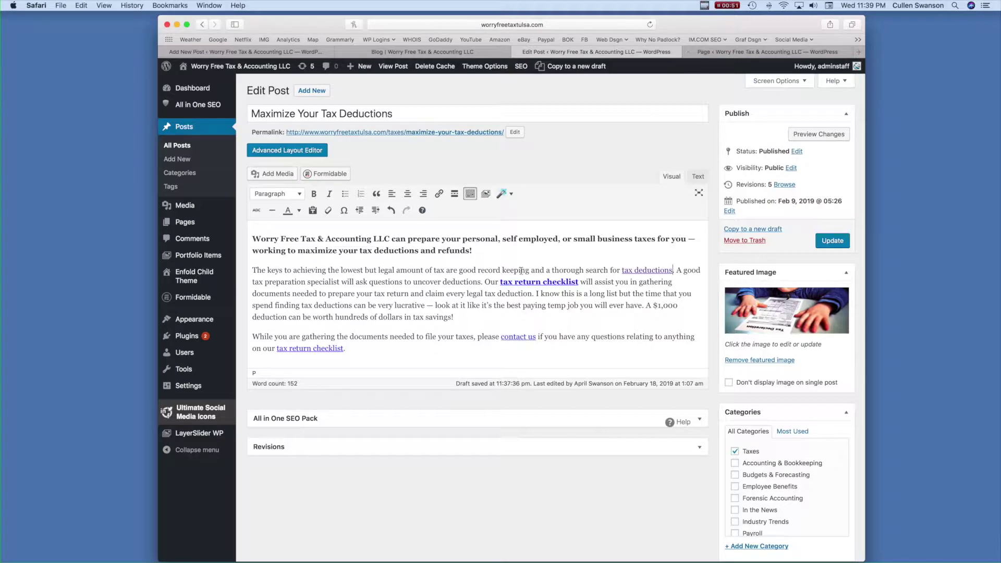
- In the Tax Preparation page's text block under "Maximize Your Tax Deductions", insert "tax" before "deductions" in the first sentence
{"action": "left_click", "coordinate": [740, 50]}
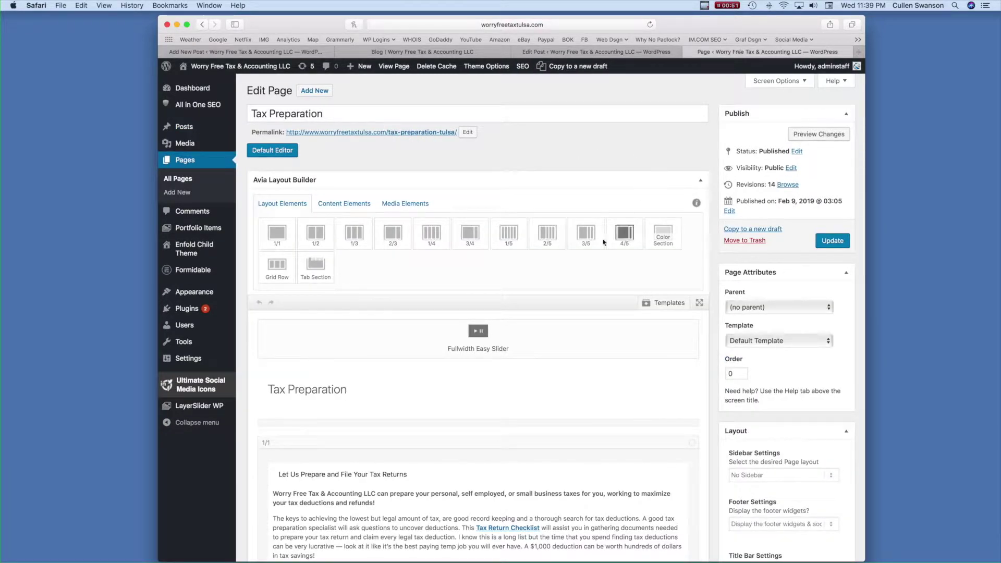
{"action": "scroll", "coordinate": [557, 293], "scroll_direction": "down", "scroll_amount": 10}
{"action": "scroll", "coordinate": [557, 294], "scroll_direction": "down", "scroll_amount": 5}
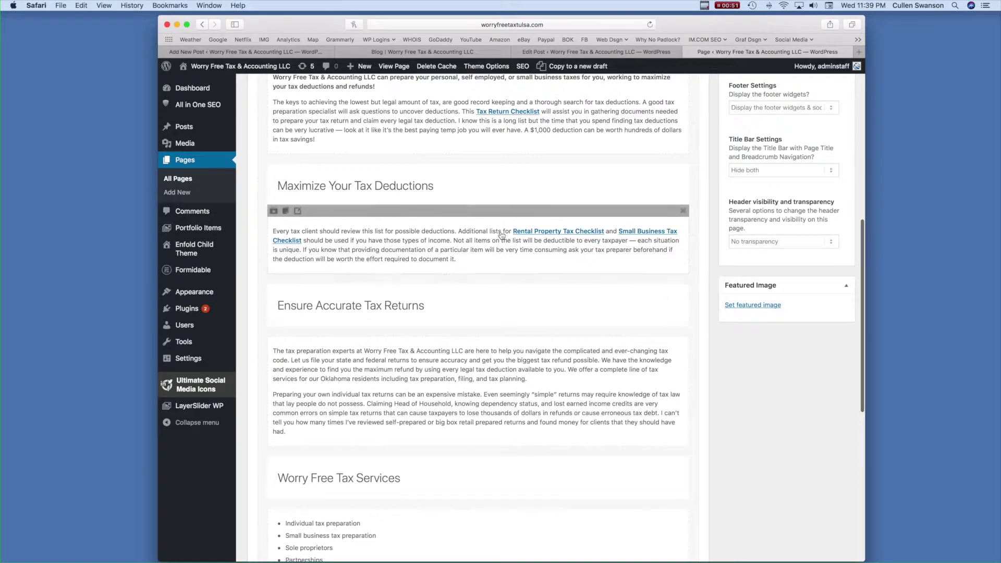
{"action": "left_click", "coordinate": [419, 235]}
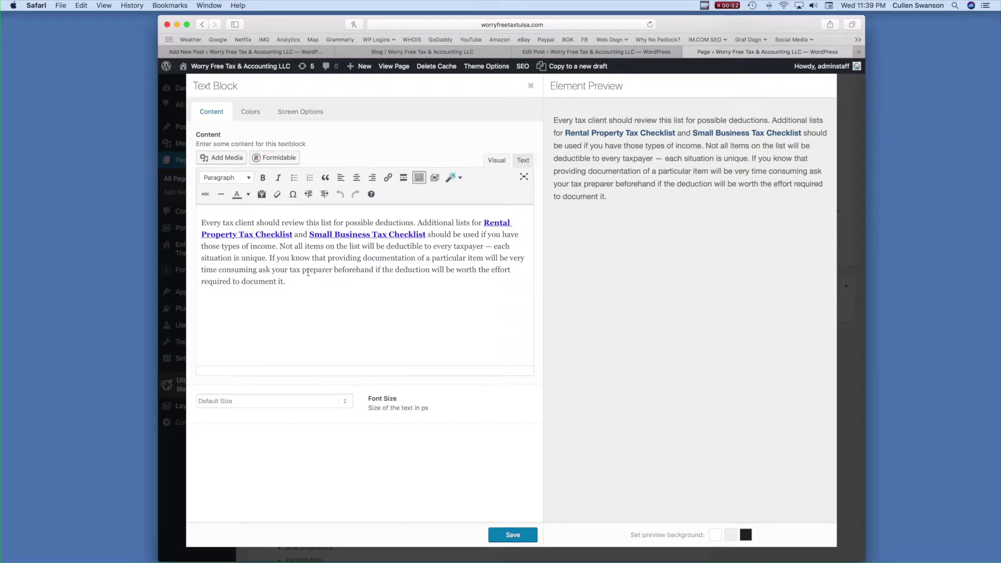
{"action": "left_click", "coordinate": [375, 223]}
{"action": "type", "text": "tax"}
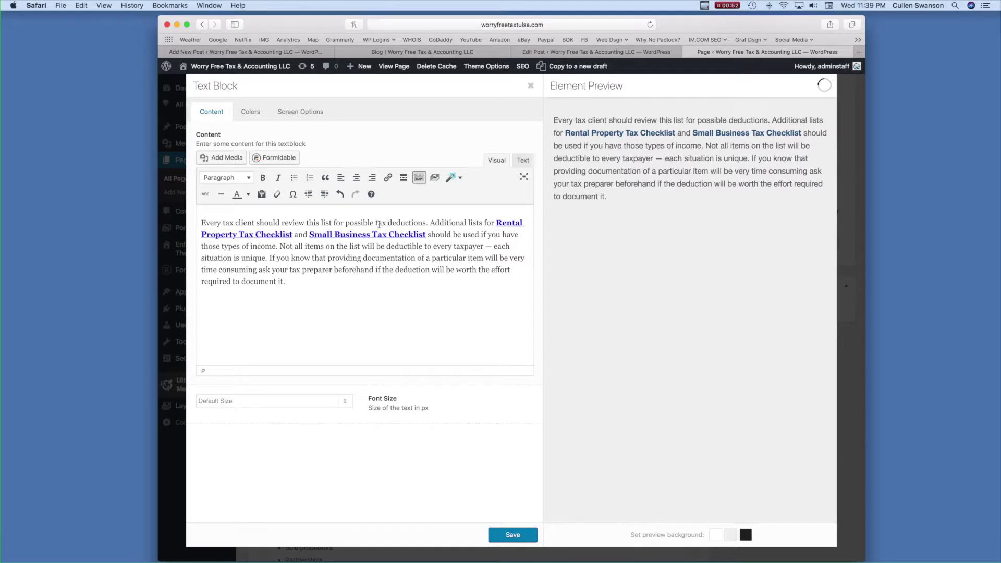
- Link the text "tax deductions" in the text block's first sentence to the existing "Maximize Your Tax Deductions" post
{"action": "left_click_drag", "start_coordinate": [376, 222], "coordinate": [426, 223]}
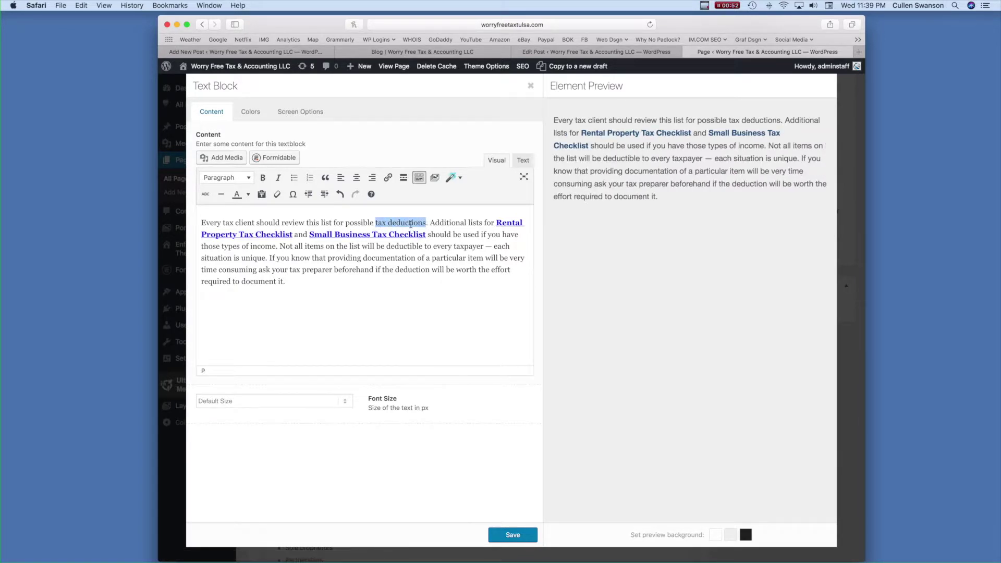
{"action": "left_click", "coordinate": [582, 52]}
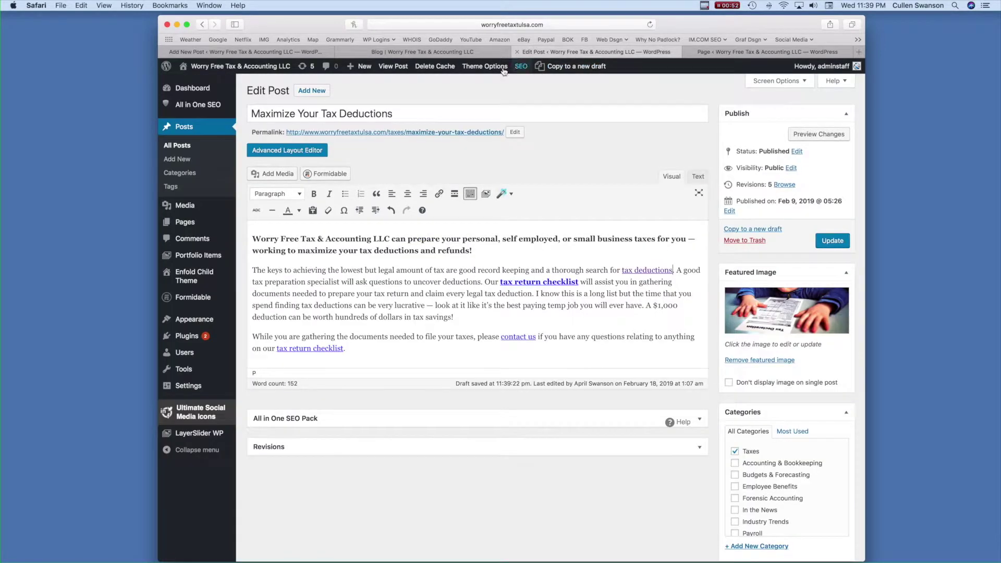
{"action": "left_click_drag", "start_coordinate": [252, 113], "coordinate": [483, 105]}
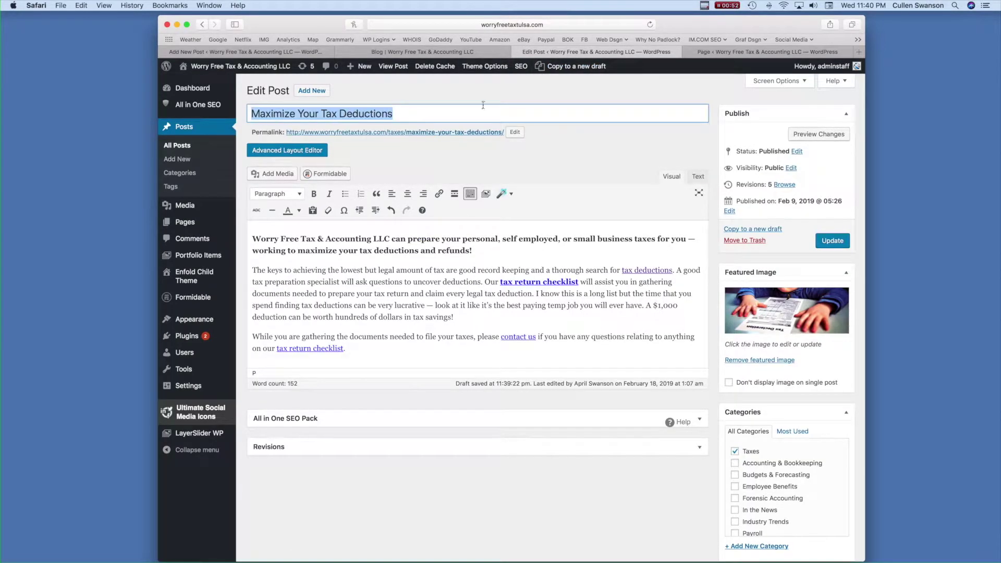
{"action": "left_click", "coordinate": [746, 52]}
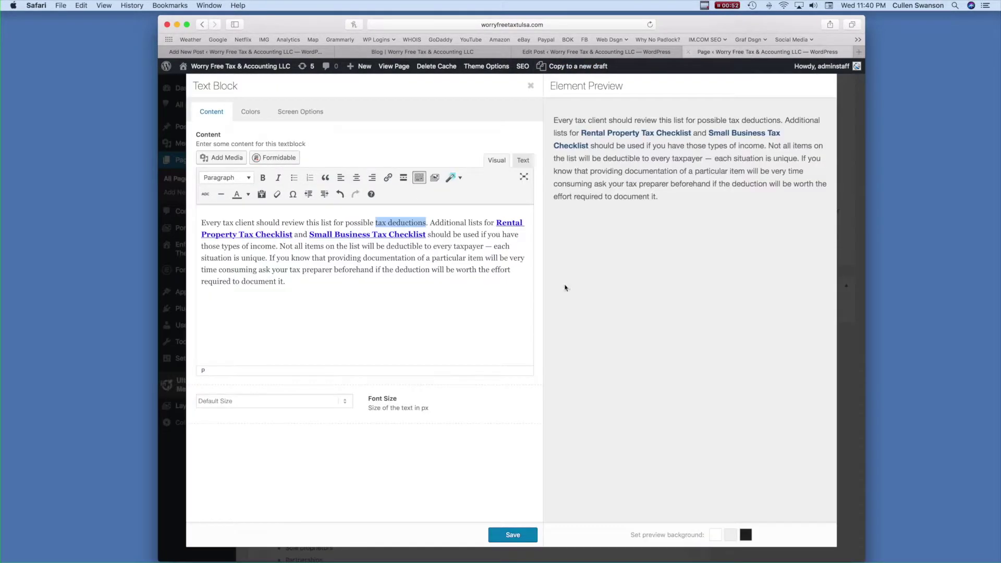
{"action": "left_click", "coordinate": [387, 178]}
{"action": "left_click", "coordinate": [482, 240]}
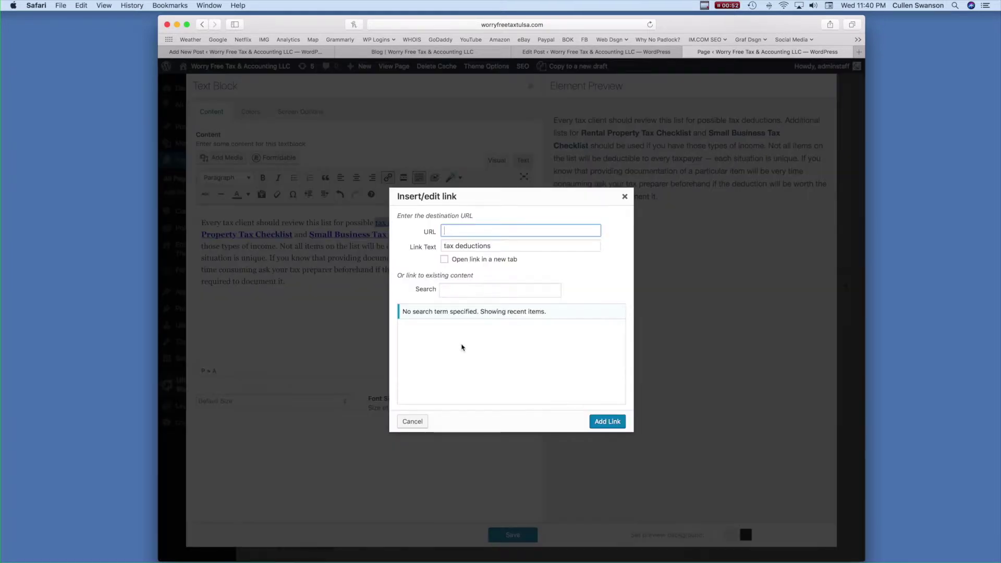
{"action": "scroll", "coordinate": [447, 348], "scroll_direction": "down", "scroll_amount": 3}
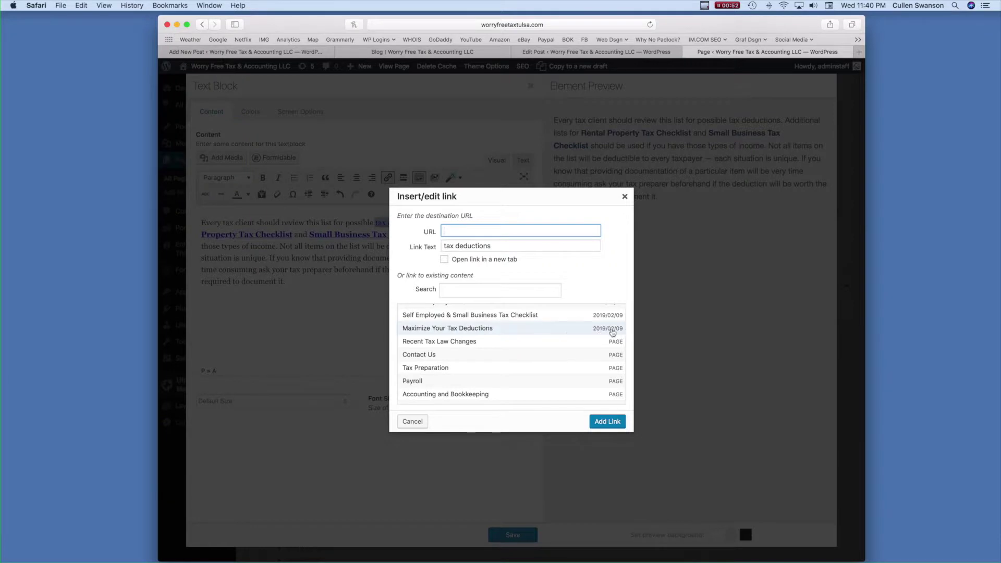
{"action": "left_click", "coordinate": [439, 333]}
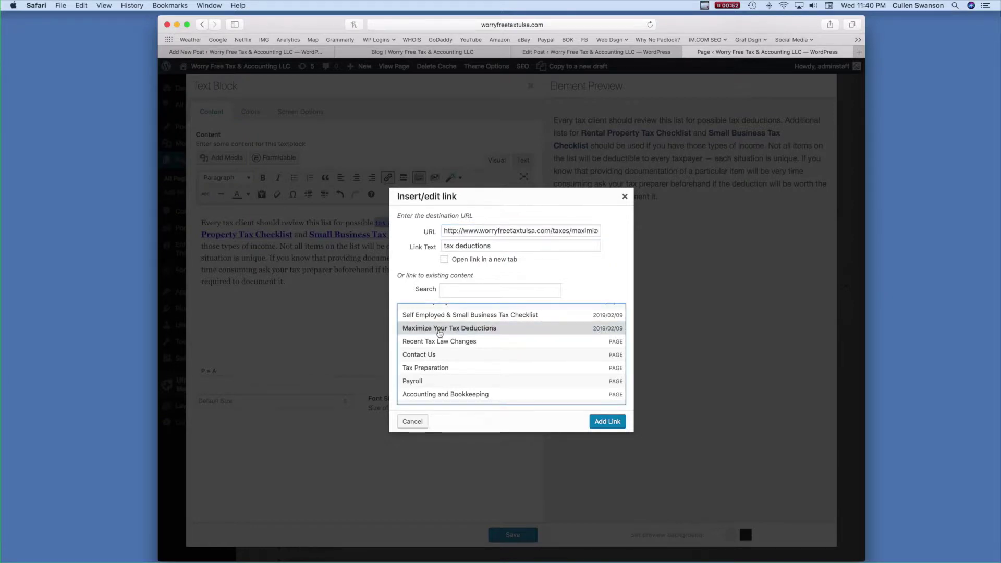
{"action": "left_click", "coordinate": [610, 422]}
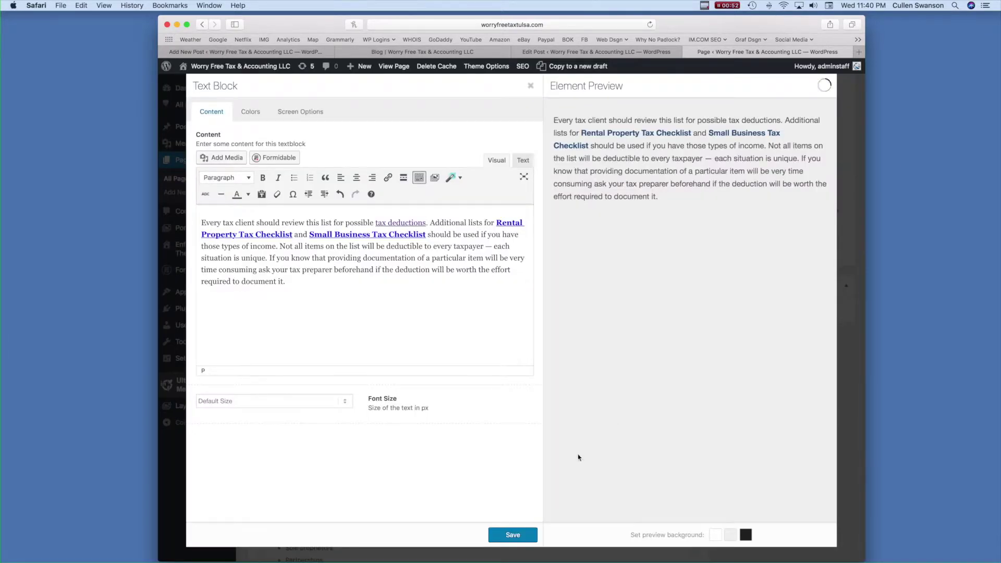
- Save the edited text block and update the published Tax Preparation page
{"action": "left_click", "coordinate": [513, 535]}
{"action": "scroll", "coordinate": [774, 388], "scroll_direction": "up", "scroll_amount": 10}
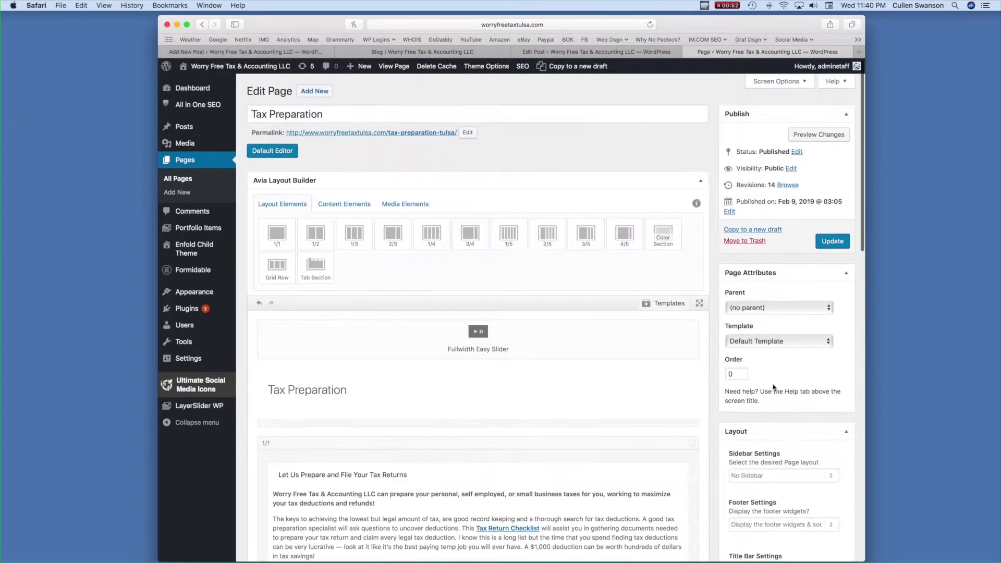
{"action": "left_click", "coordinate": [833, 243]}
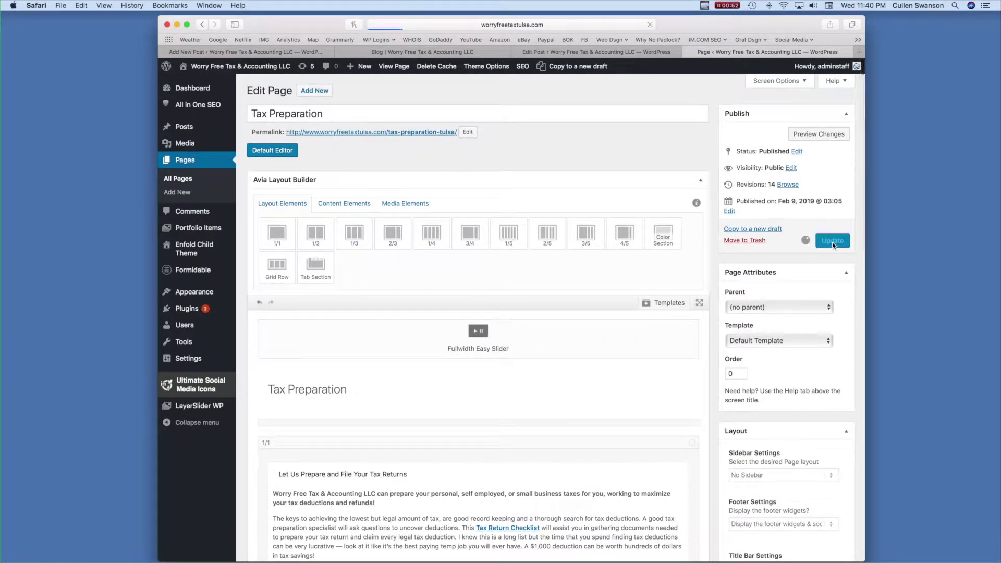
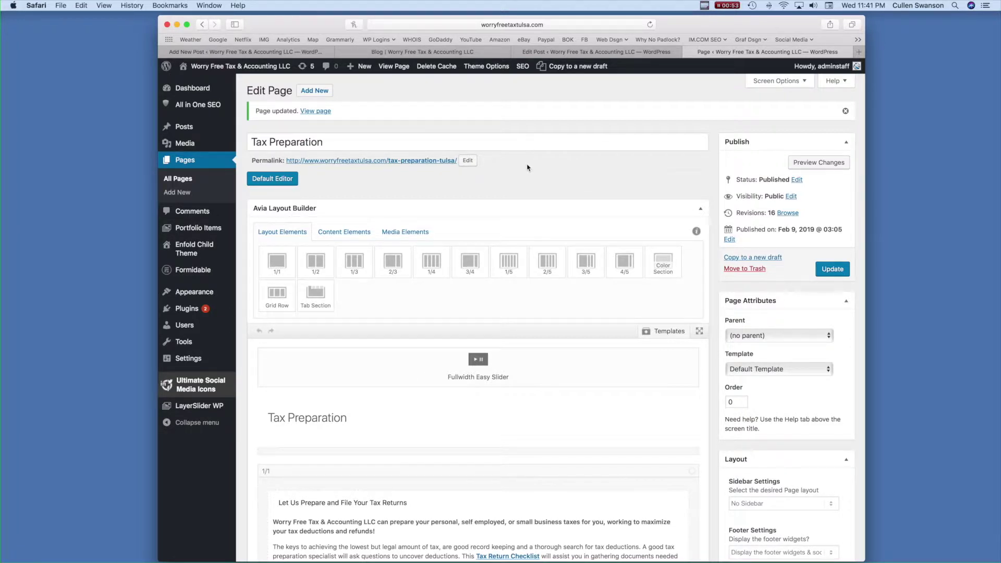
- Close the Tax Preparation editor and update the published "Maximize Your Tax Deductions" post
{"action": "left_click", "coordinate": [687, 52]}
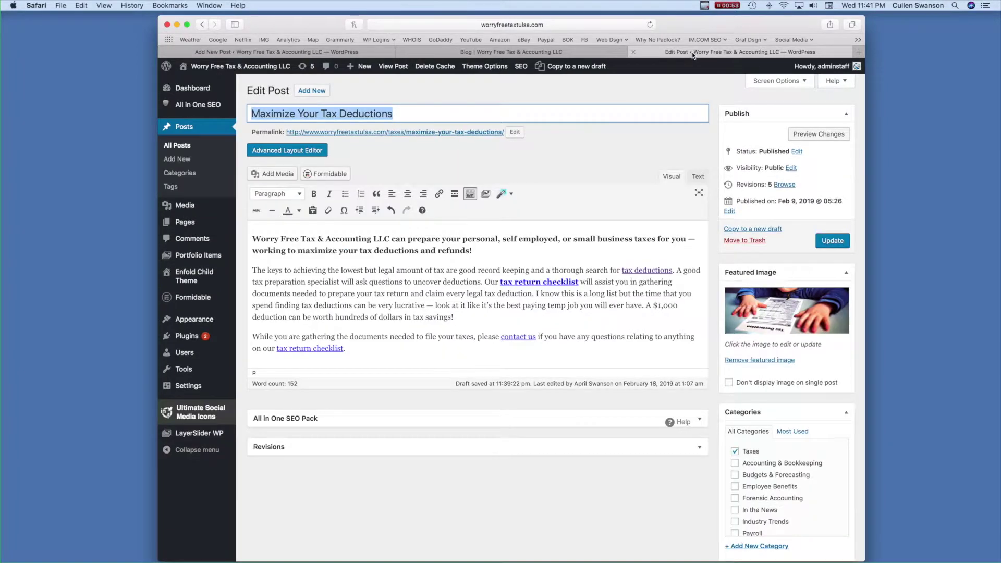
{"action": "left_click", "coordinate": [559, 160]}
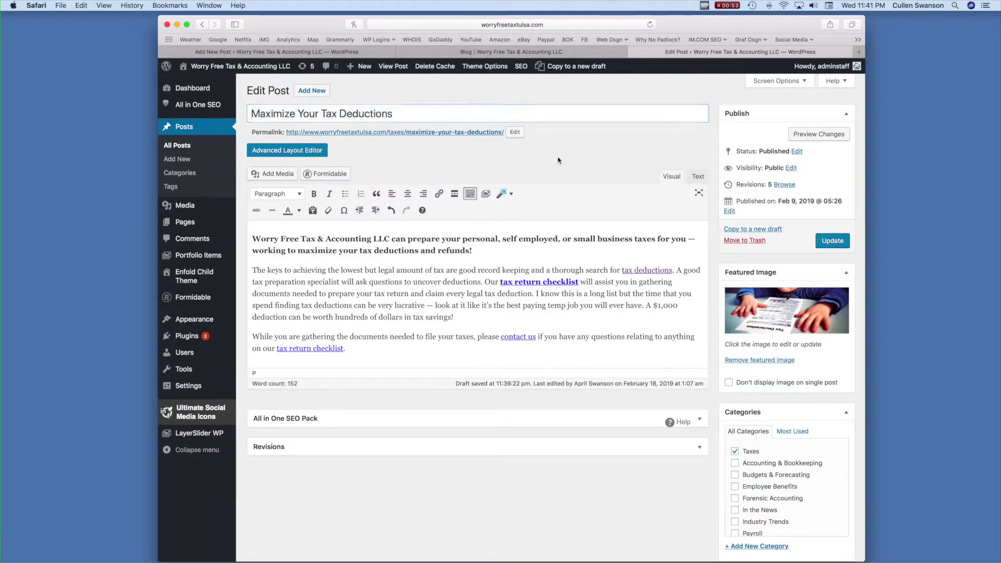
{"action": "left_click", "coordinate": [832, 242]}
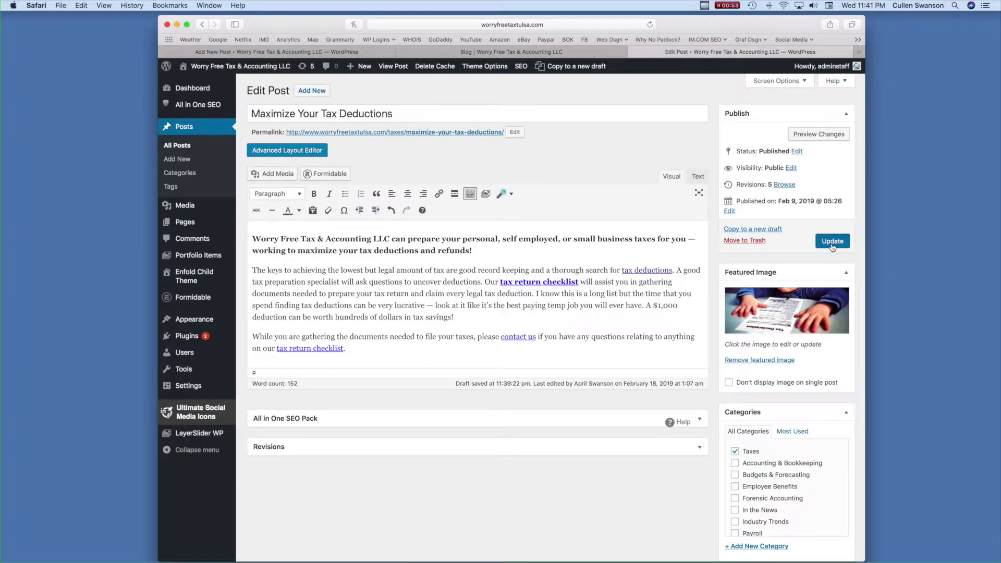
- Return to the "IRS Waives Late Tax Payment Penalties" draft and copy "Tax Payment Penalties" from its title
{"action": "left_click", "coordinate": [537, 61]}
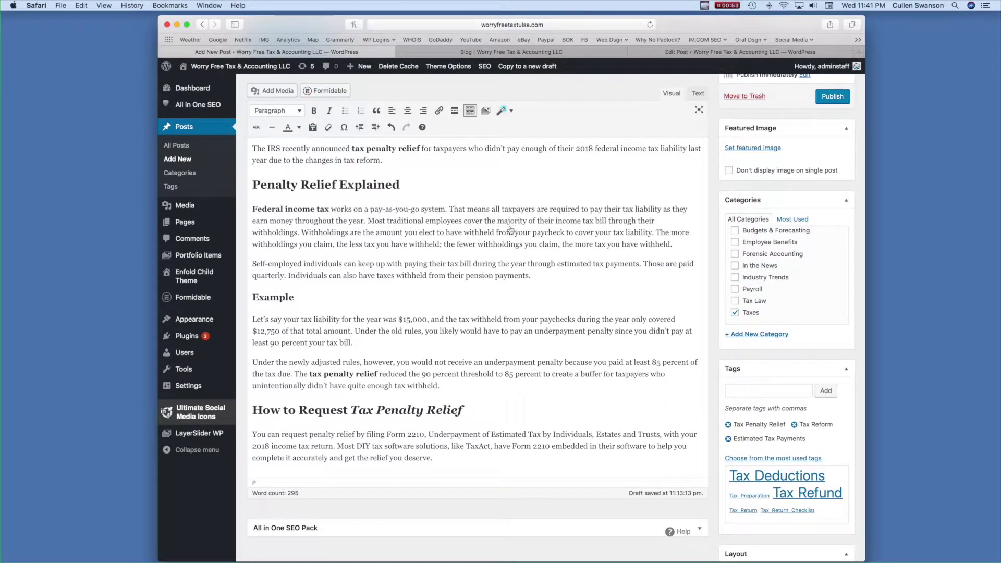
{"action": "left_click", "coordinate": [460, 230]}
{"action": "scroll", "coordinate": [516, 393], "scroll_direction": "down", "scroll_amount": 4}
{"action": "scroll", "coordinate": [519, 395], "scroll_direction": "down", "scroll_amount": 3}
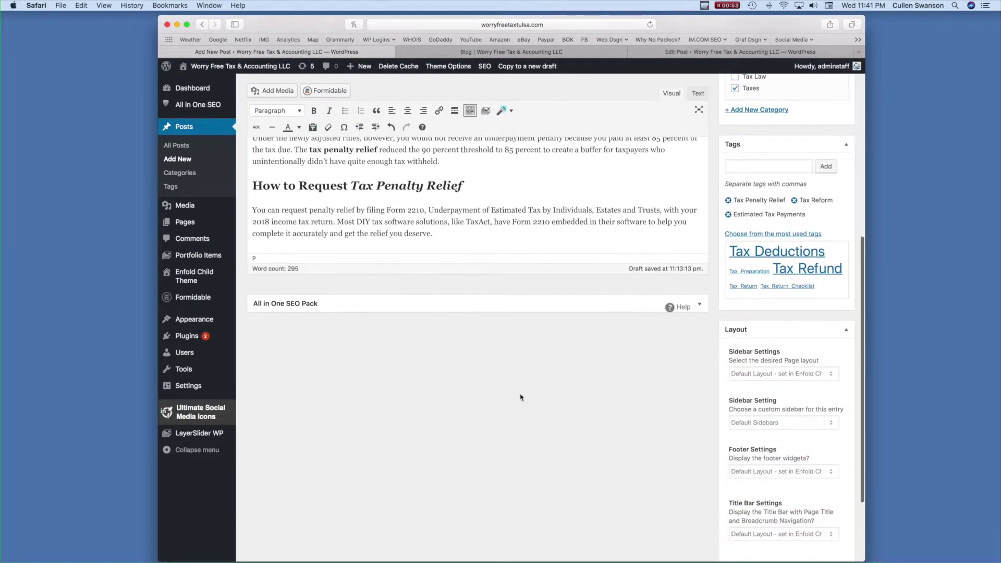
{"action": "scroll", "coordinate": [520, 397], "scroll_direction": "up", "scroll_amount": 10}
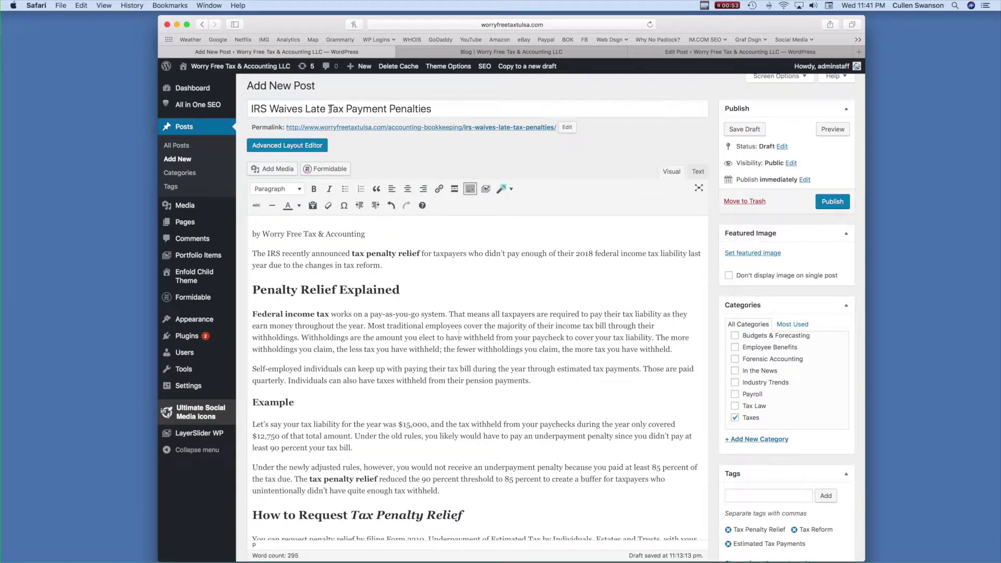
{"action": "left_click_drag", "start_coordinate": [328, 109], "coordinate": [446, 110]}
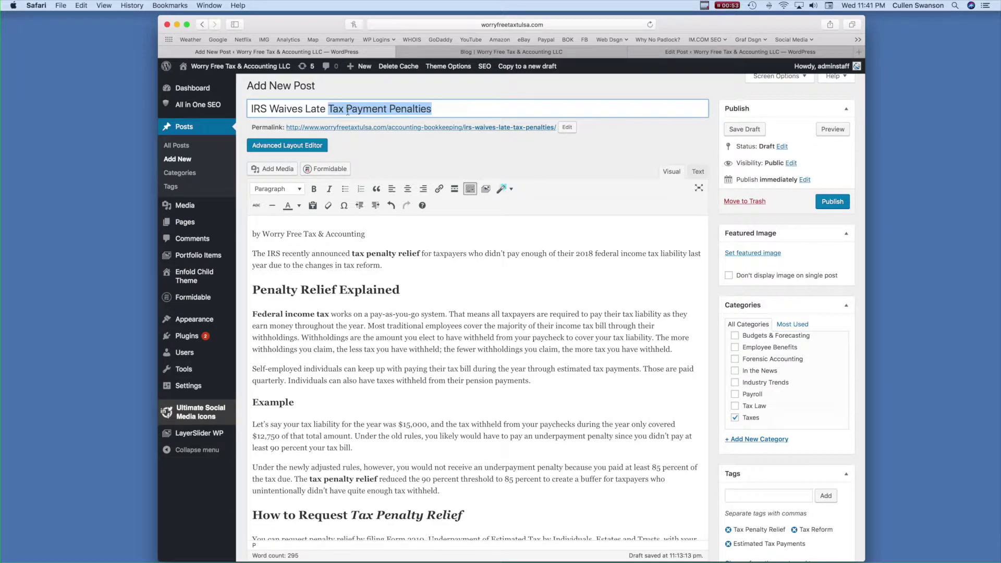
{"action": "right_click", "coordinate": [365, 110]}
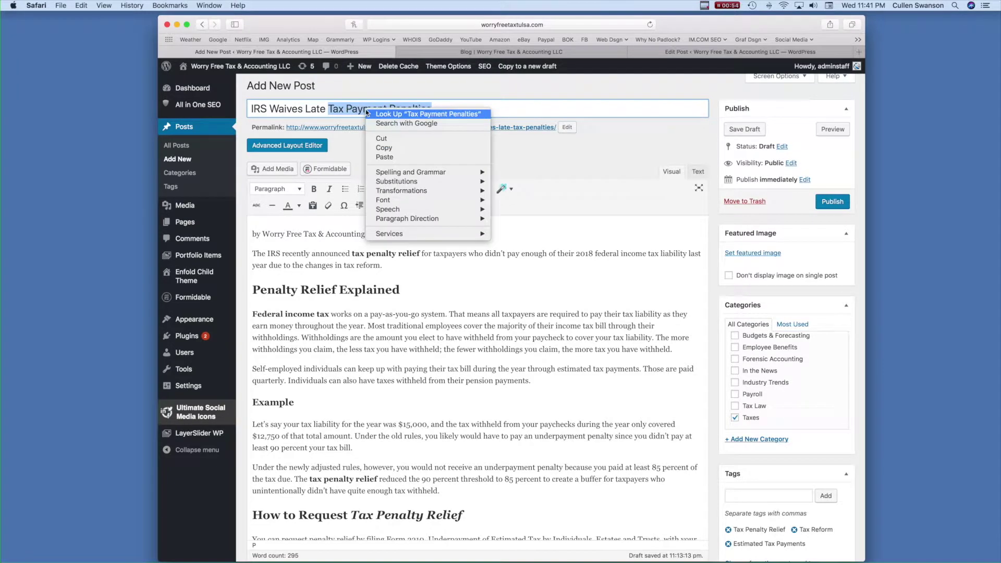
{"action": "left_click", "coordinate": [405, 149]}
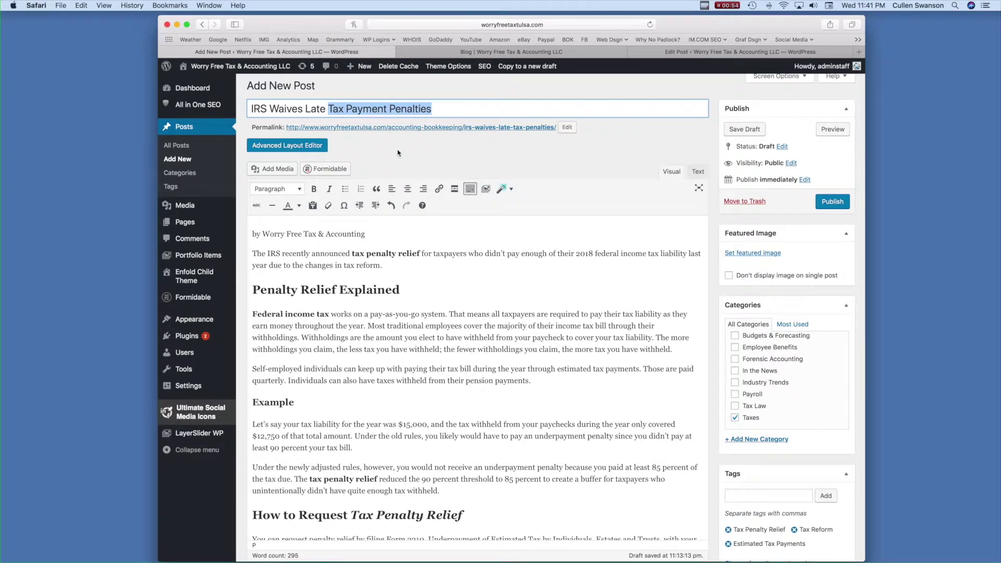
- Open images.google.com in a new browser tab and search for the copied phrase "Tax Payment Penalties"
{"action": "key", "text": "super+t"}
{"action": "type", "text": "images"}
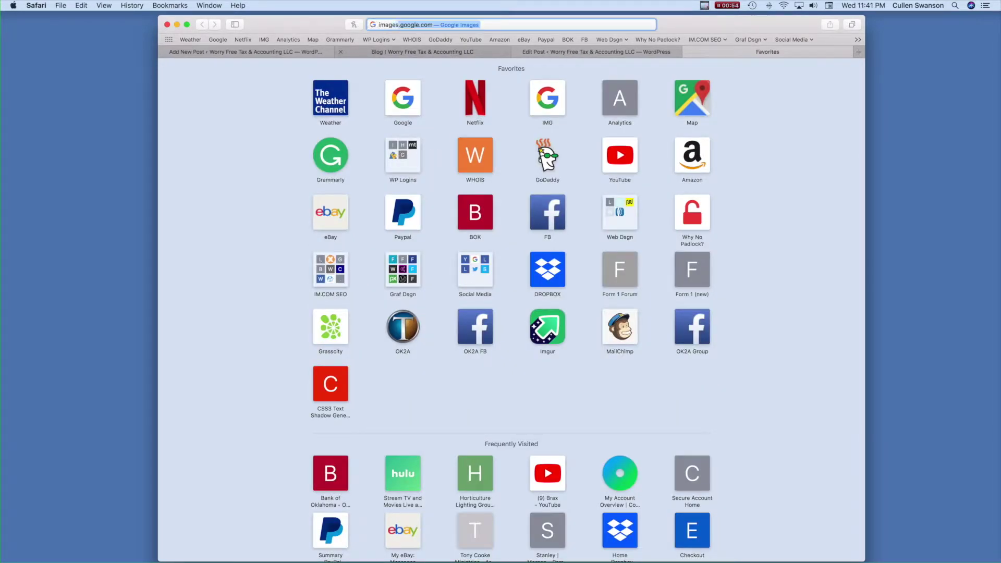
{"action": "type", "text": ".google.com"}
{"action": "key", "text": "Return"}
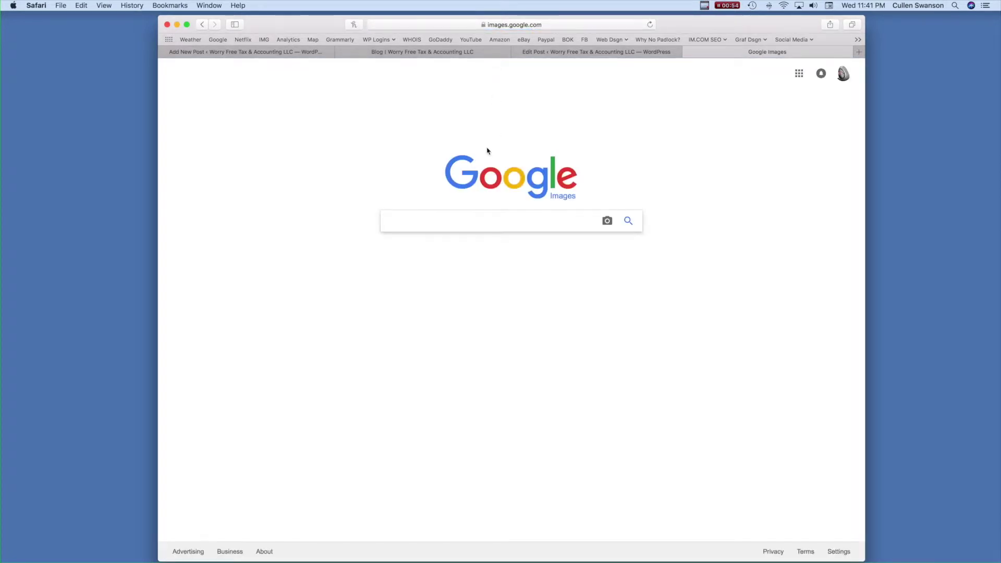
{"action": "key", "text": "super+v"}
{"action": "key", "text": "Return"}
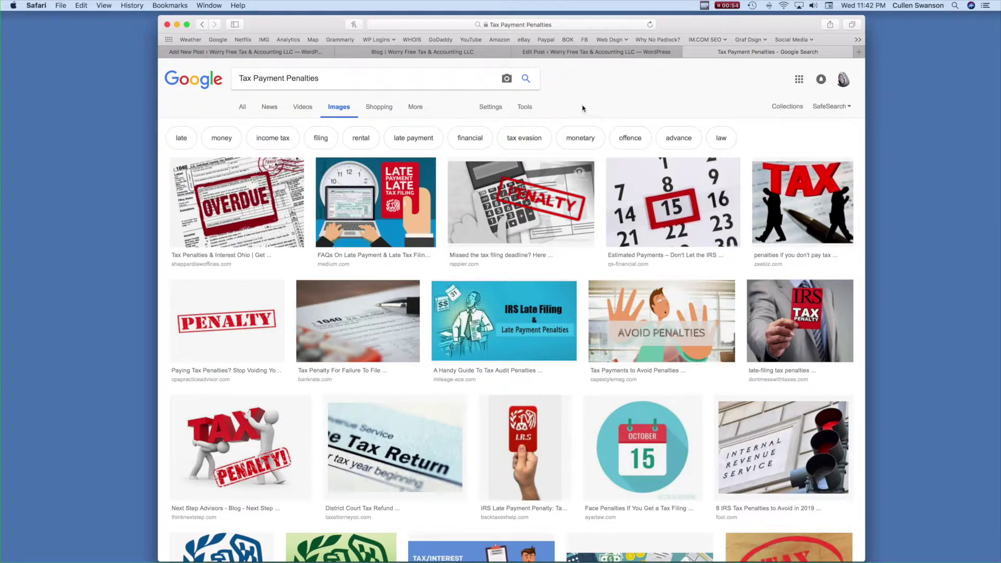
- Turn on Show sizes for the image search results
{"action": "left_click", "coordinate": [522, 109]}
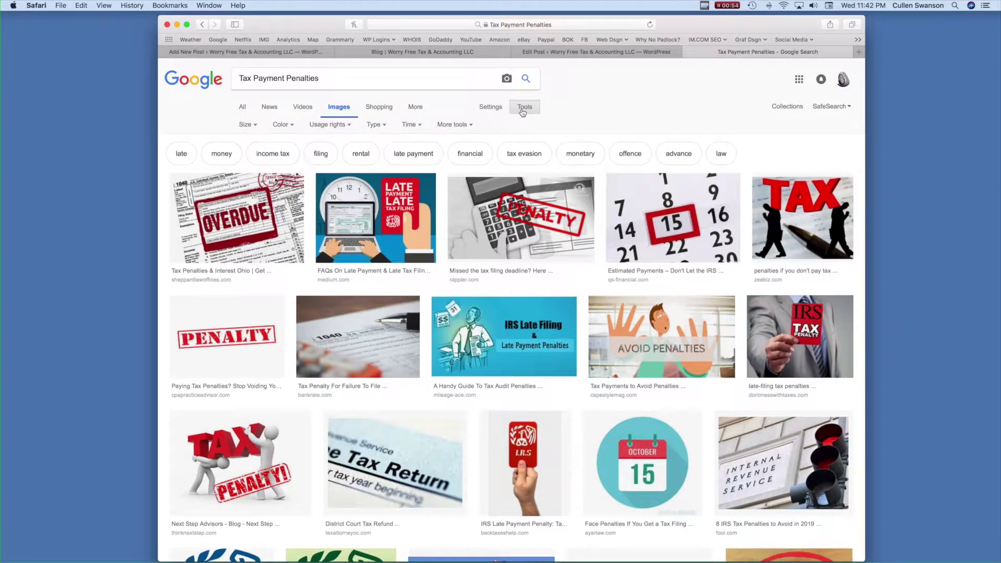
{"action": "left_click", "coordinate": [468, 124]}
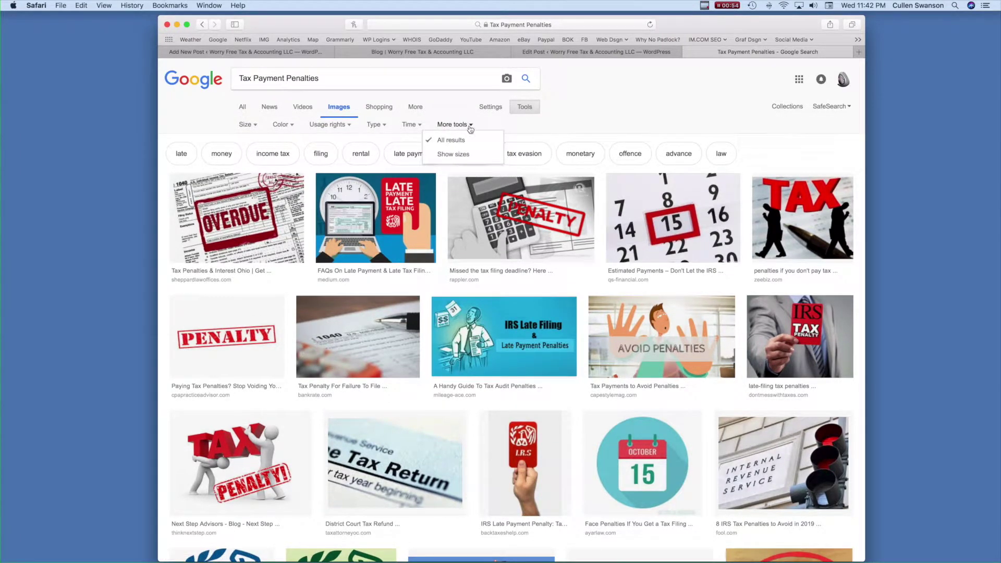
{"action": "left_click", "coordinate": [454, 156]}
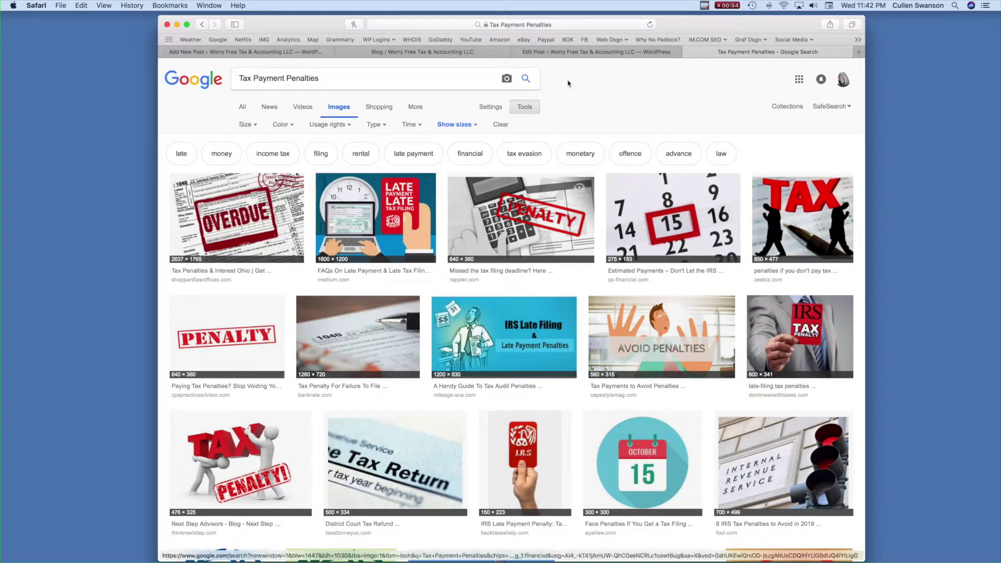
- Measure the pixel dimensions of the Rental Property Tax Checklist post's featured image on the site's Blog page using a screen-region selection
{"action": "left_click", "coordinate": [575, 52]}
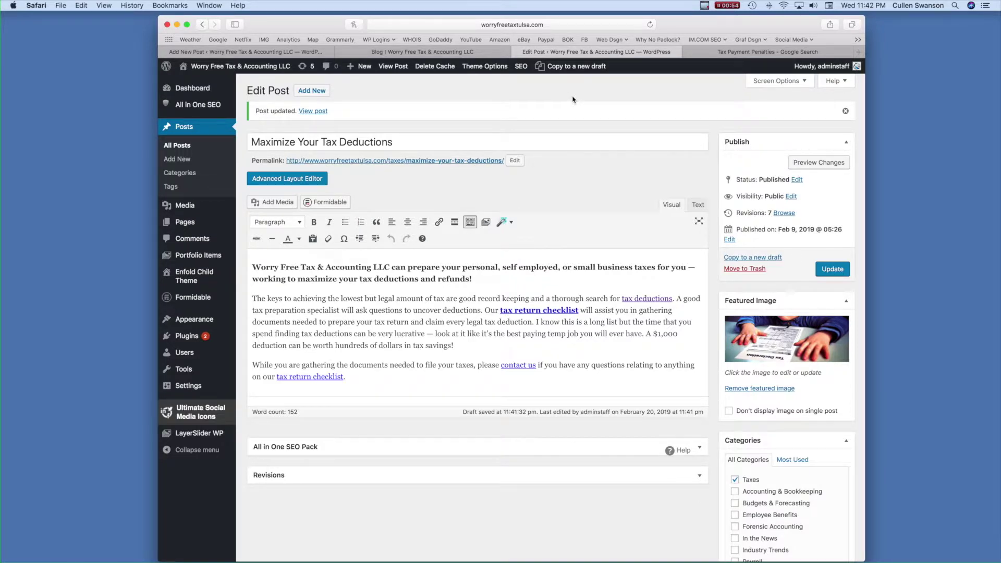
{"action": "left_click", "coordinate": [401, 66]}
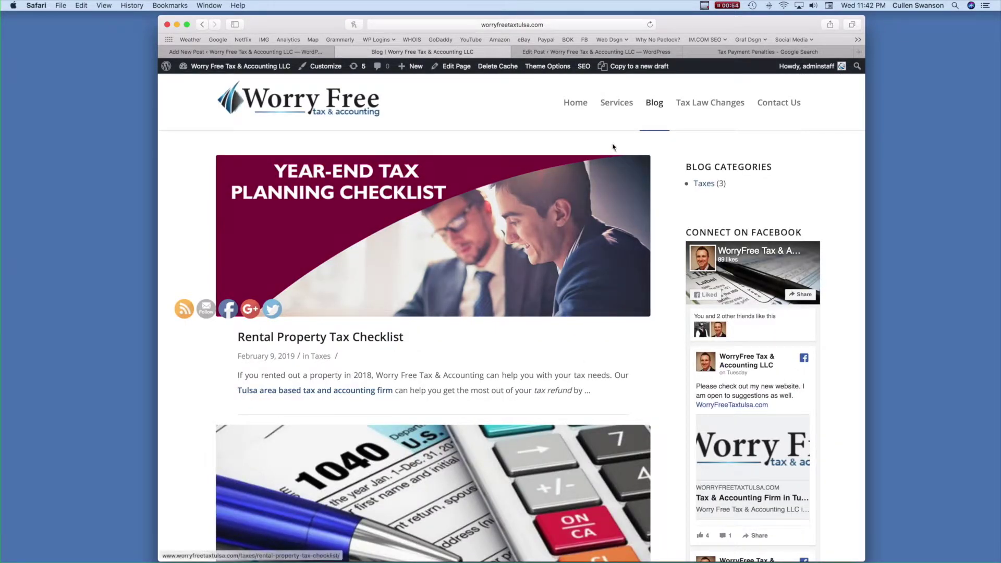
{"action": "scroll", "coordinate": [594, 329], "scroll_direction": "down", "scroll_amount": 1}
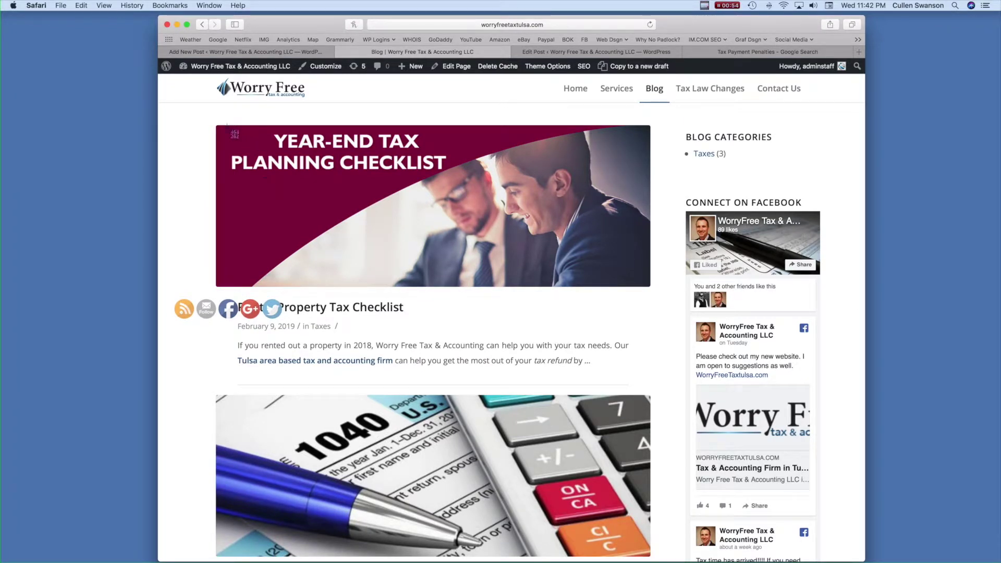
{"action": "key", "text": "super+shift+4"}
{"action": "left_click_drag", "start_coordinate": [215, 125], "coordinate": [650, 287]}
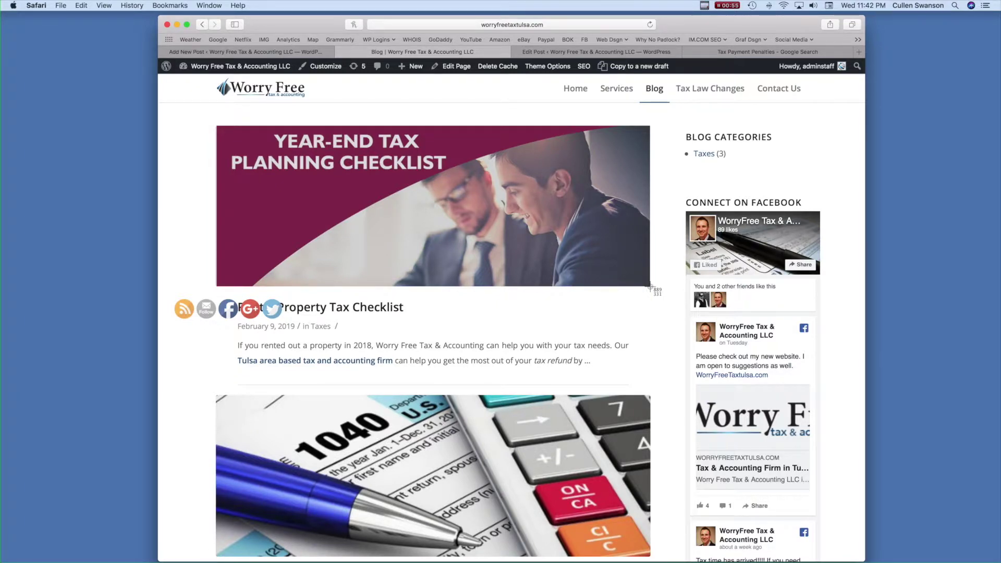
{"action": "left_click_drag", "start_coordinate": [650, 287], "coordinate": [650, 286]}
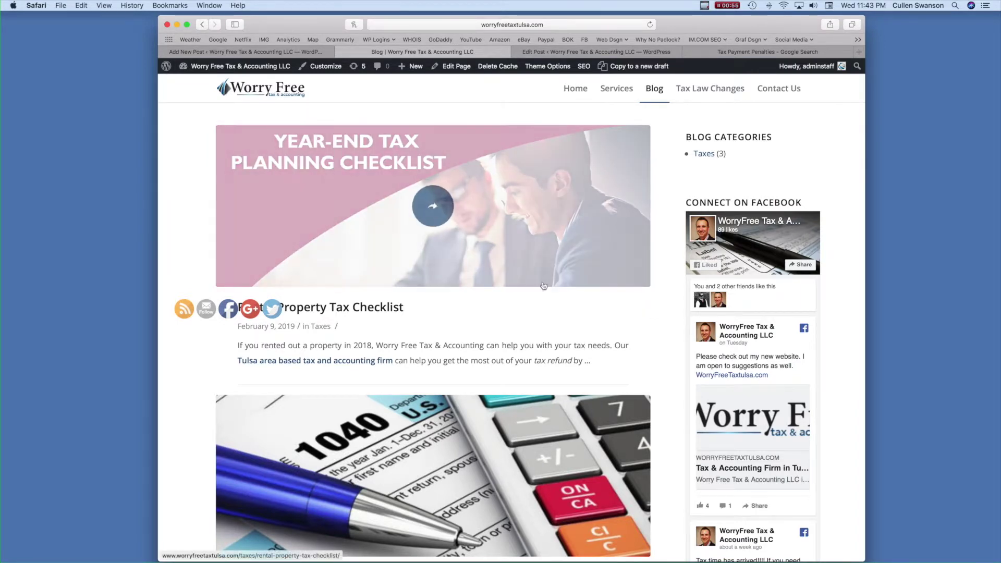
- Pick the 1000 × 600 "Tax Bill" picture from the Google Images results and save it to the desktop
{"action": "left_click", "coordinate": [760, 53]}
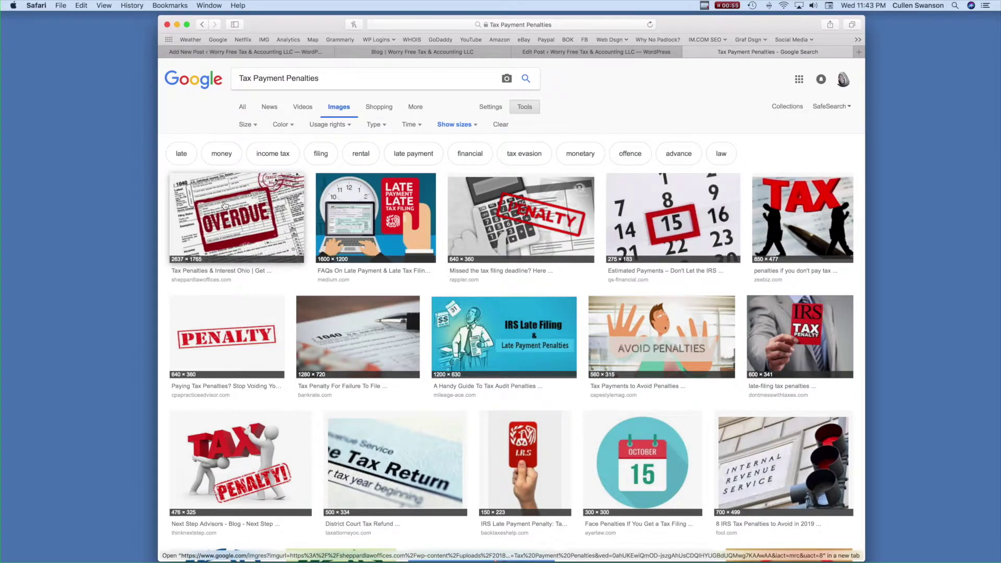
{"action": "scroll", "coordinate": [225, 206], "scroll_direction": "down", "scroll_amount": 5}
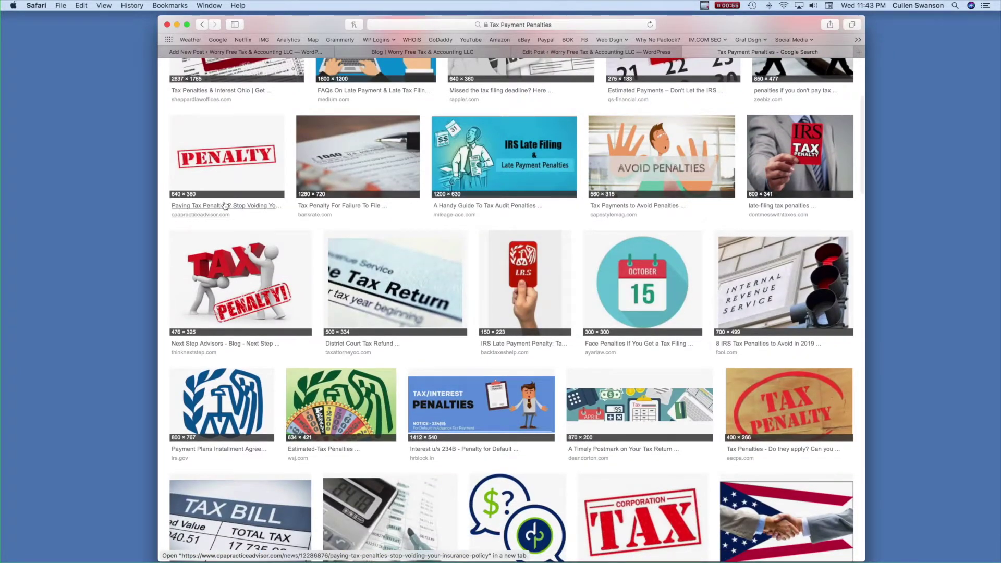
{"action": "scroll", "coordinate": [225, 205], "scroll_direction": "down", "scroll_amount": 2}
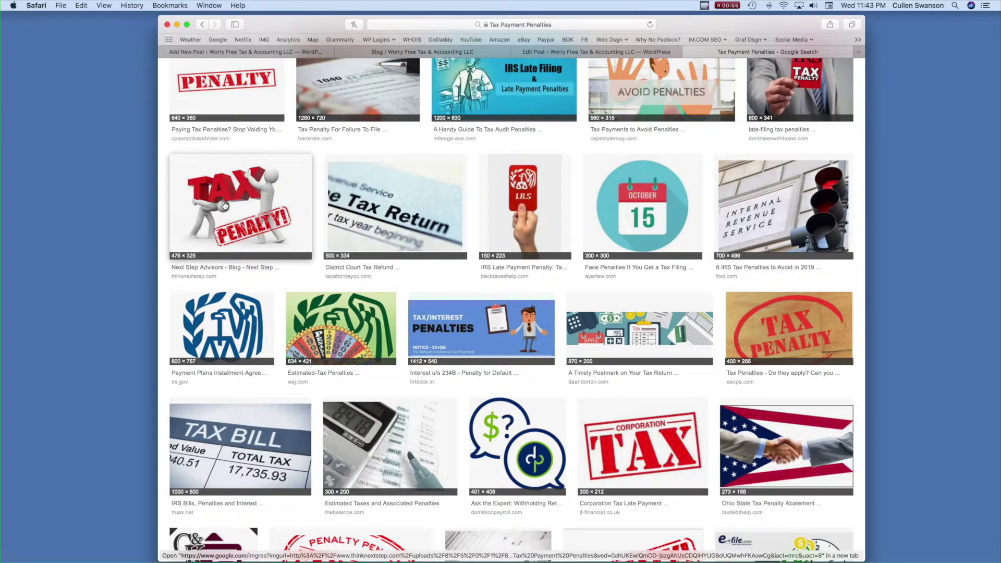
{"action": "left_click", "coordinate": [266, 490]}
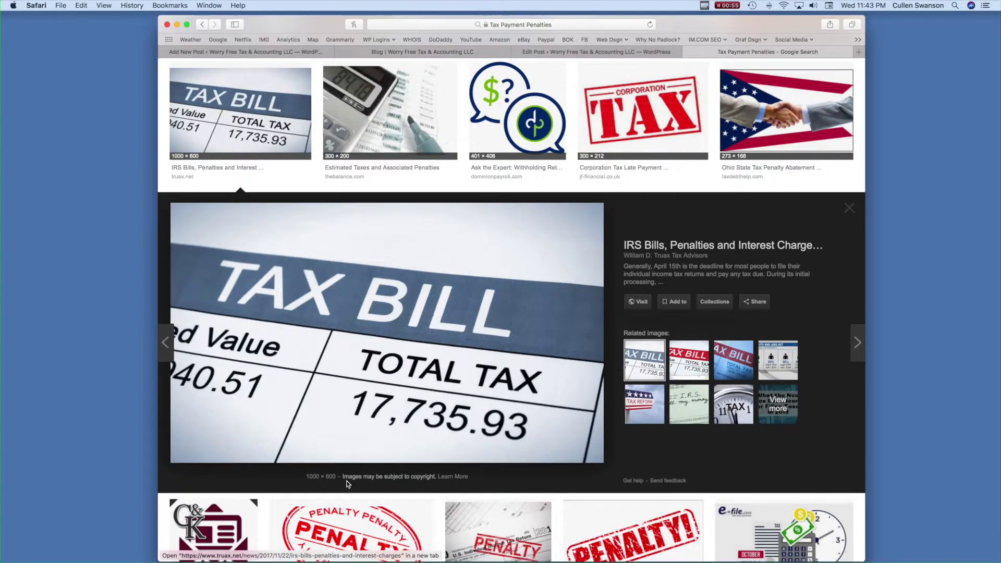
{"action": "scroll", "coordinate": [348, 484], "scroll_direction": "up", "scroll_amount": 10}
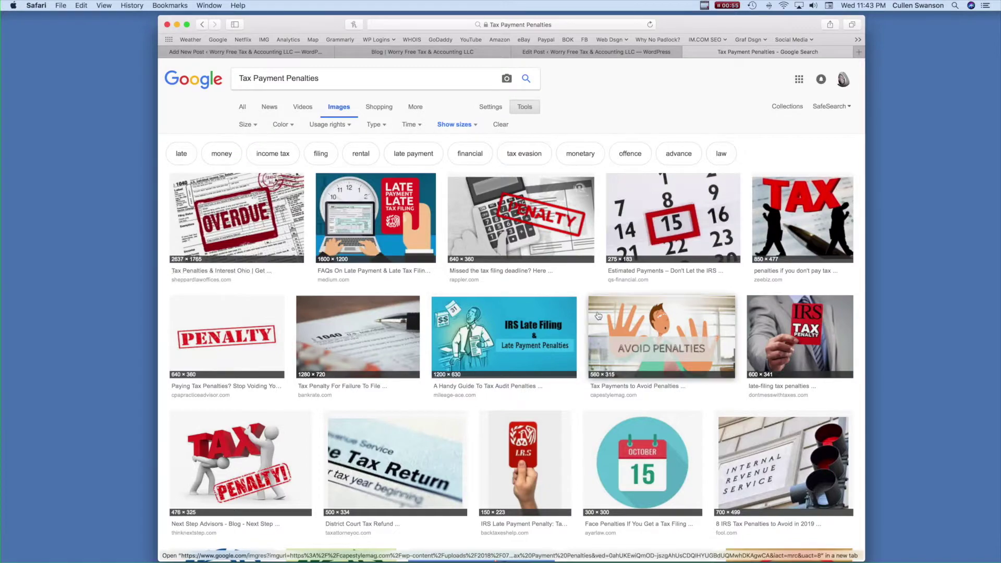
{"action": "scroll", "coordinate": [598, 317], "scroll_direction": "down", "scroll_amount": 7}
{"action": "scroll", "coordinate": [564, 344], "scroll_direction": "down", "scroll_amount": 6}
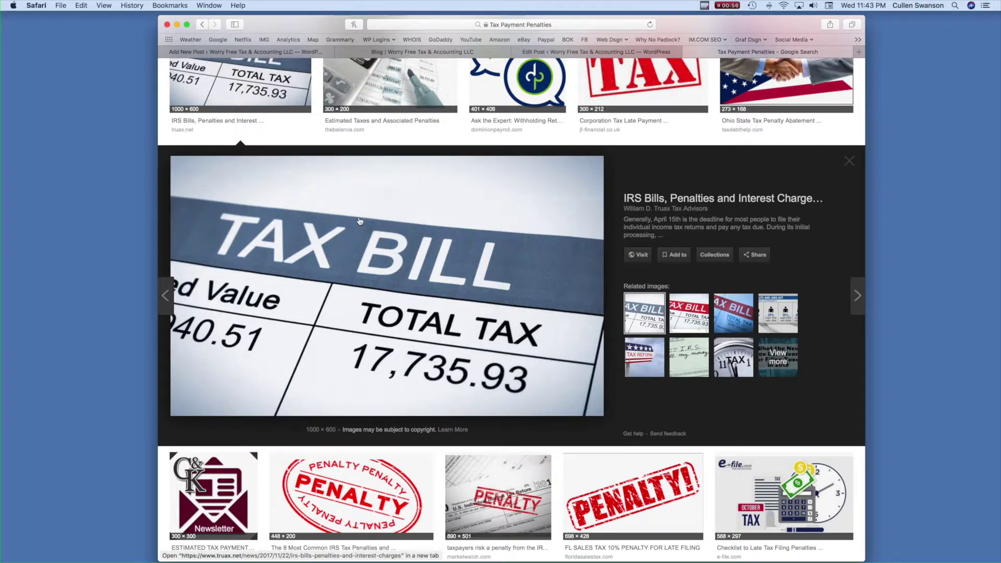
{"action": "scroll", "coordinate": [384, 214], "scroll_direction": "up", "scroll_amount": 1}
{"action": "left_click_drag", "start_coordinate": [383, 214], "coordinate": [96, 94]}
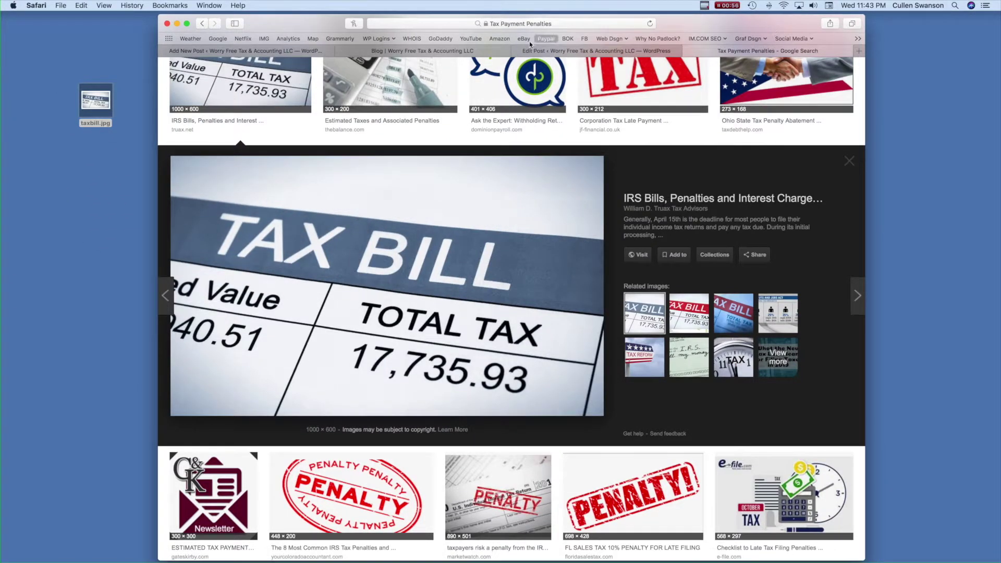
- Return to the post draft and rename the saved desktop image taxbill.jpg as tax-payment-penalty.jpg
{"action": "left_click", "coordinate": [253, 52]}
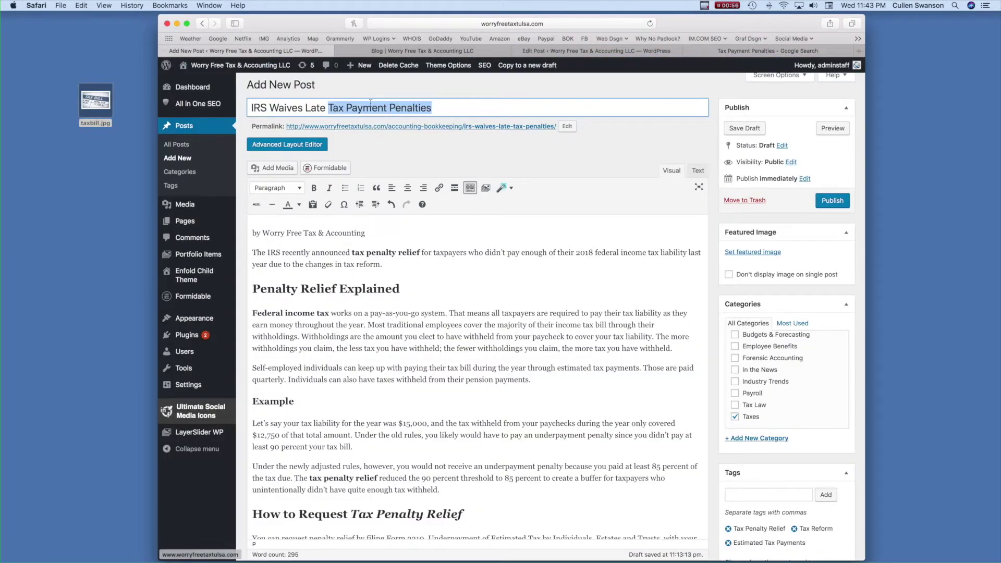
{"action": "left_click", "coordinate": [95, 105]}
{"action": "left_click", "coordinate": [96, 105]}
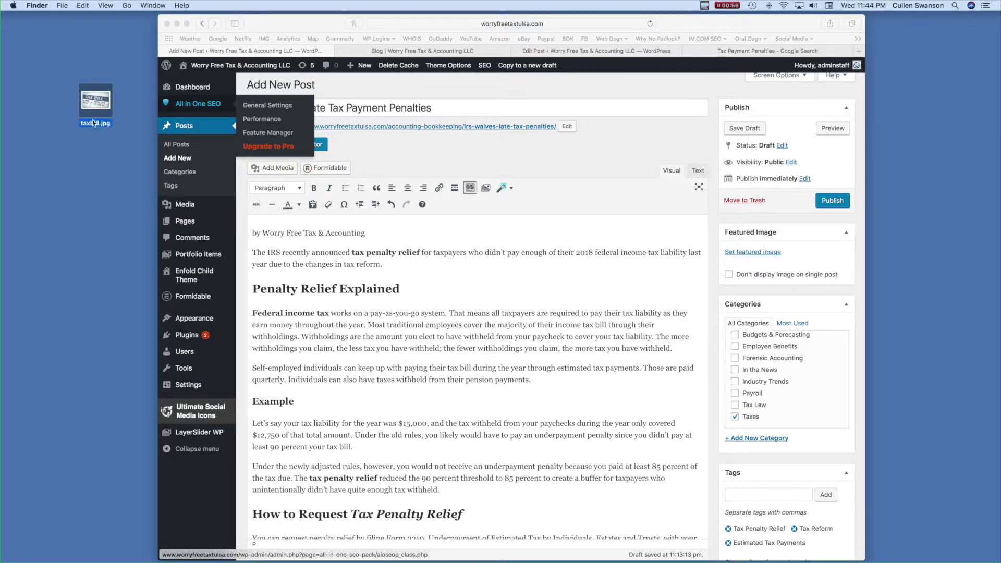
{"action": "key", "text": "Return"}
{"action": "type", "text": "tax"}
{"action": "type", "text": "-payment-penalt"}
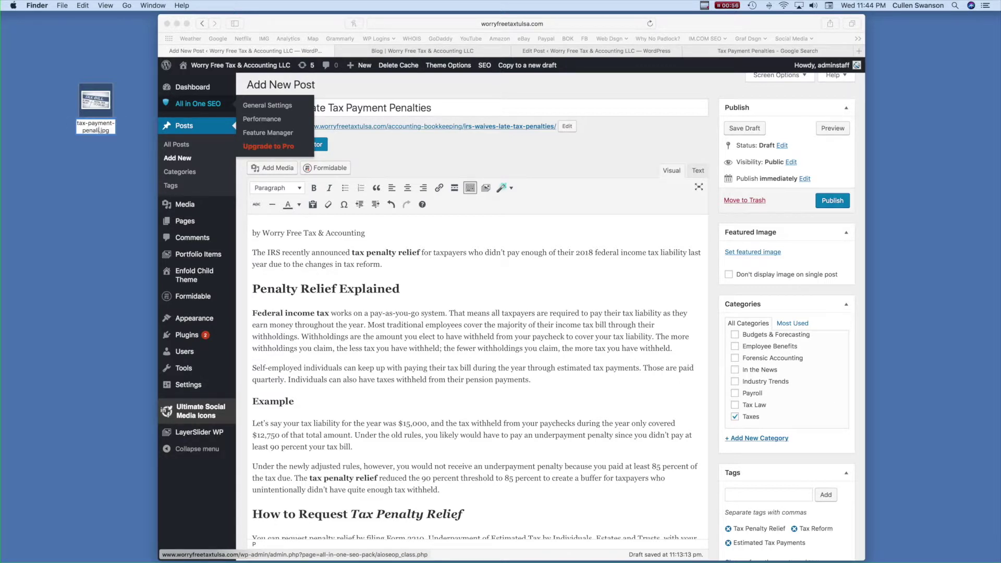
{"action": "key", "text": "BackSpace"}
{"action": "type", "text": "ty"}
{"action": "key", "text": "Return"}
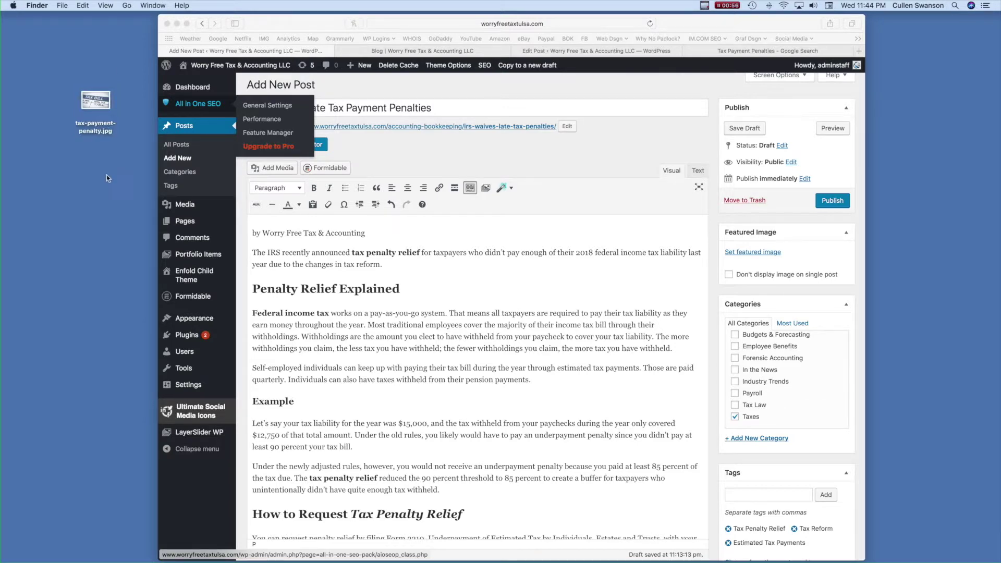
- Check how the featured image appears on the site's Blog page and in the Self Employed & Small Business Tax Checklist post
{"action": "left_click", "coordinate": [557, 151]}
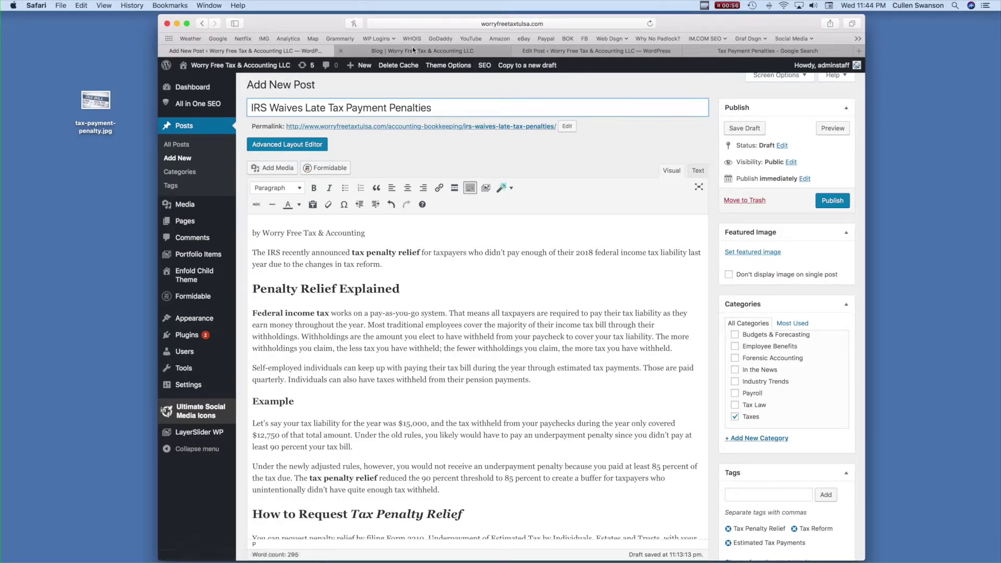
{"action": "left_click", "coordinate": [449, 51]}
{"action": "scroll", "coordinate": [437, 229], "scroll_direction": "down", "scroll_amount": 10}
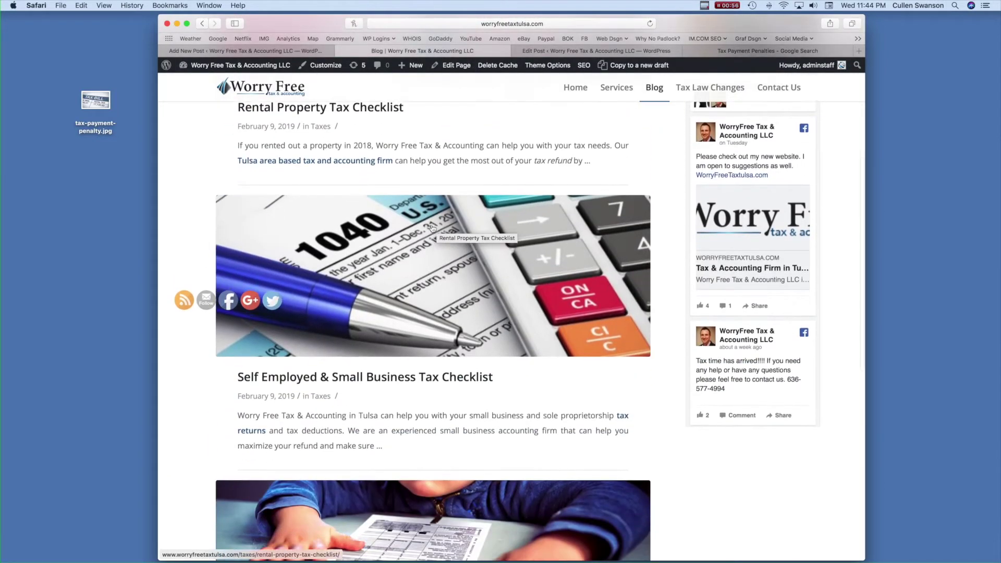
{"action": "scroll", "coordinate": [424, 235], "scroll_direction": "up", "scroll_amount": 1}
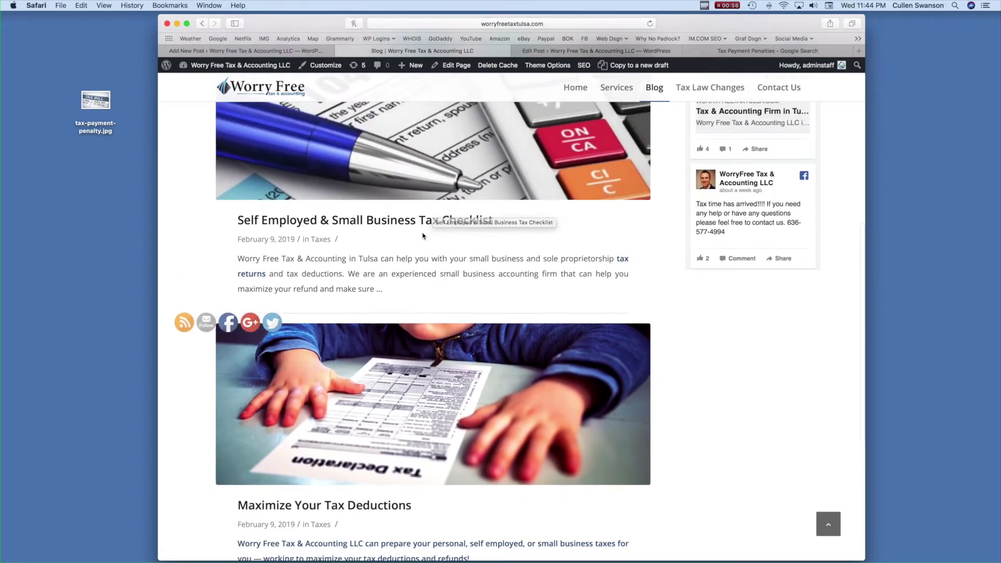
{"action": "left_click", "coordinate": [417, 141]}
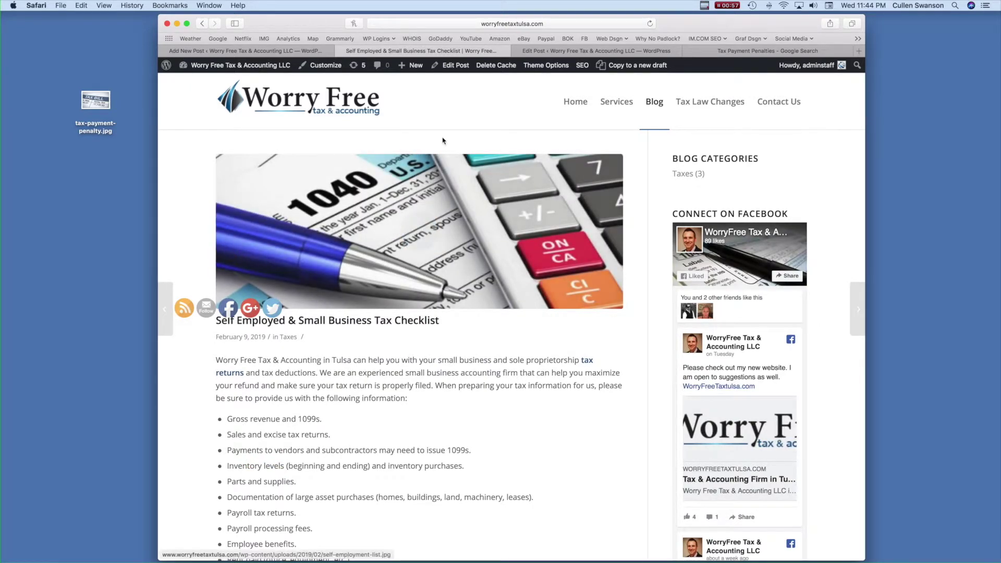
{"action": "key", "text": "ctrl+shift+Tab"}
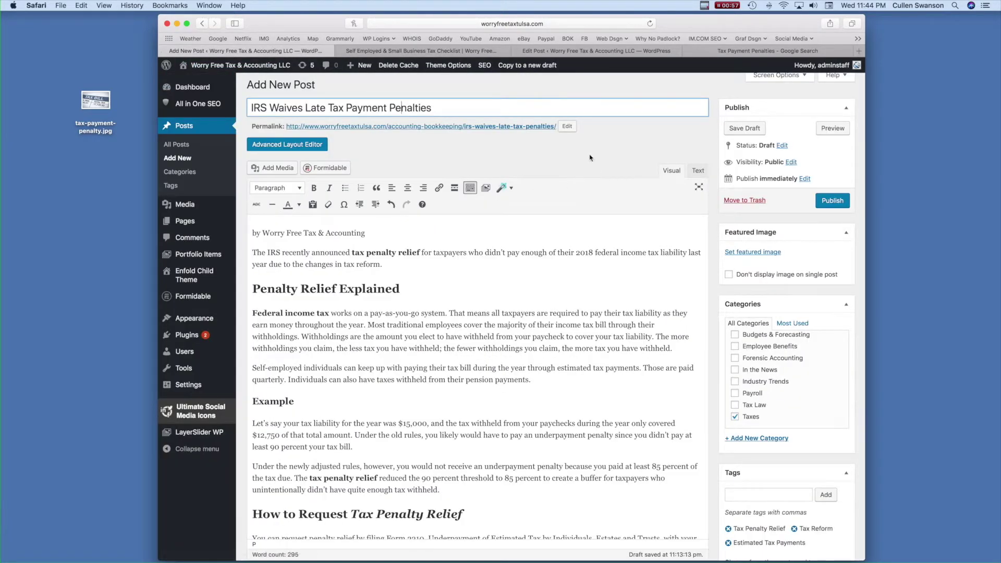
- Upload tax-payment-penalty.jpg from the desktop for the post's featured image and set its alt text to "Tax Payment Penalties"
{"action": "left_click", "coordinate": [756, 252]}
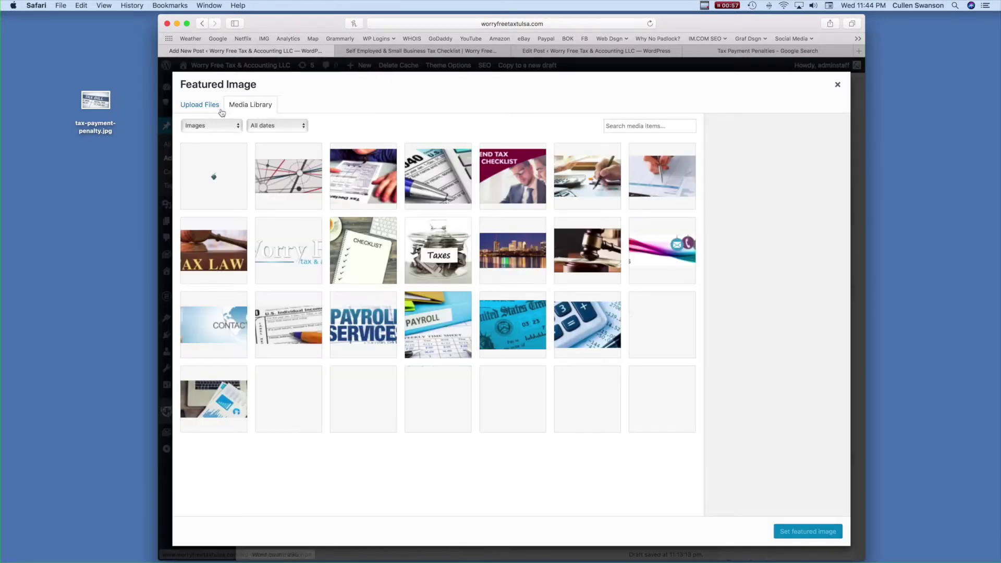
{"action": "left_click", "coordinate": [194, 106]}
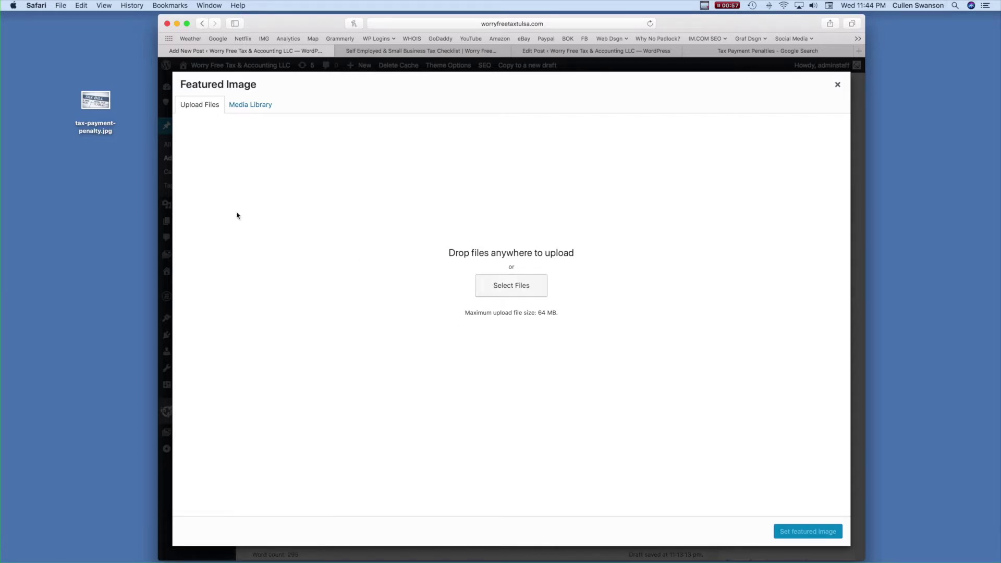
{"action": "left_click_drag", "start_coordinate": [83, 103], "coordinate": [463, 226]}
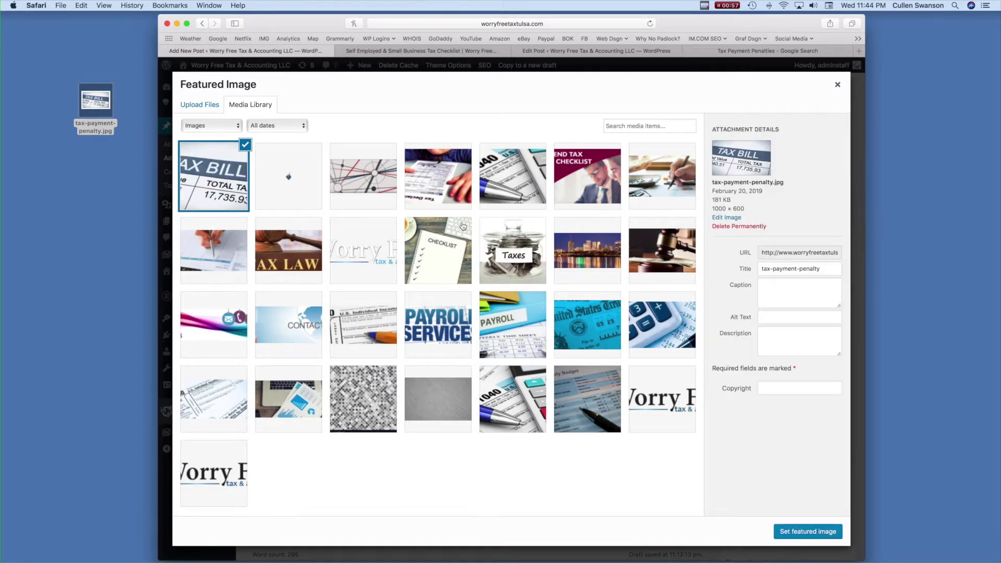
{"action": "left_click", "coordinate": [776, 317]}
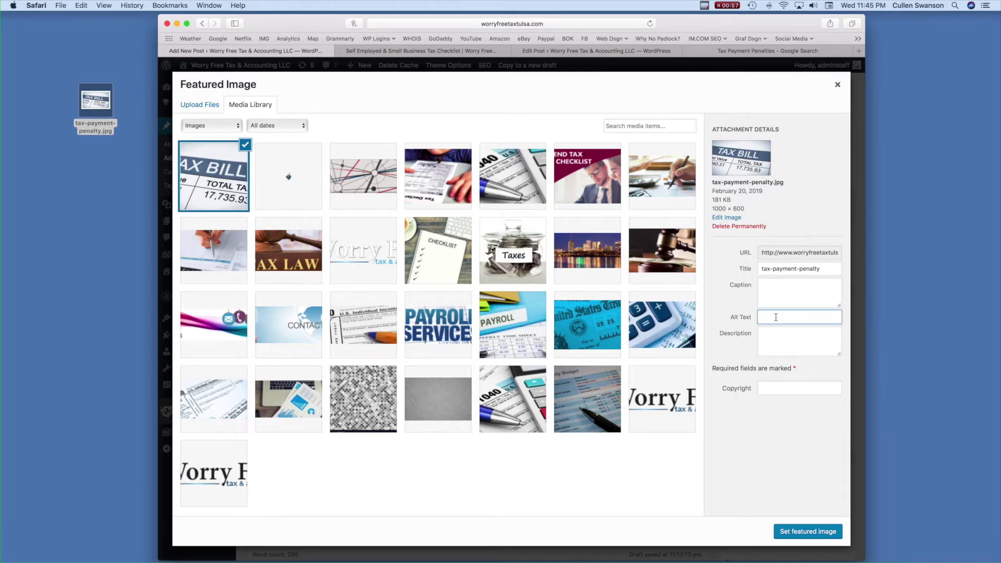
{"action": "type", "text": "Tax Payment Penalties"}
- Review the Google Images results and their "Tax Payment Penalties" search phrase
{"action": "left_click", "coordinate": [756, 51]}
{"action": "scroll", "coordinate": [519, 202], "scroll_direction": "up", "scroll_amount": 10}
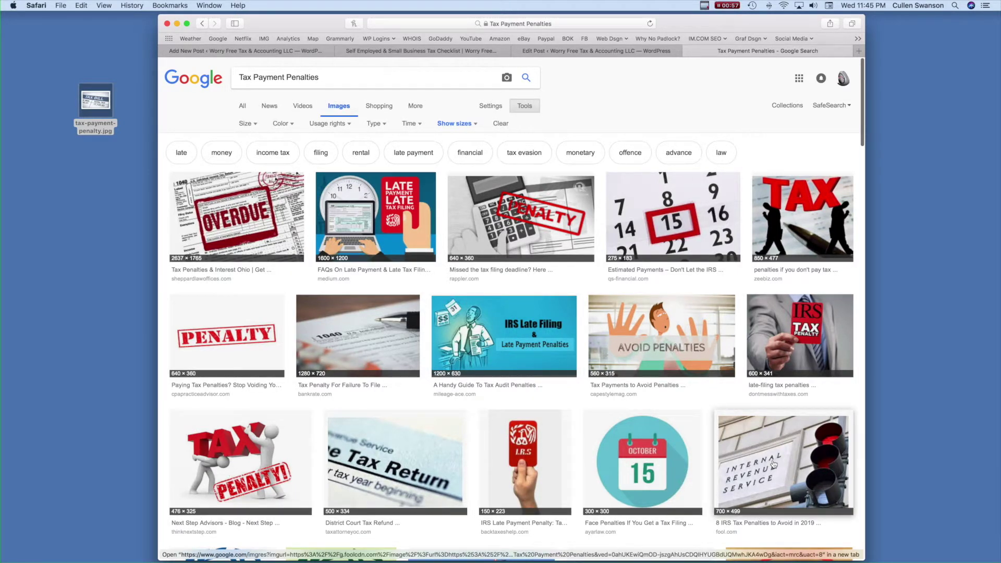
{"action": "scroll", "coordinate": [773, 463], "scroll_direction": "down", "scroll_amount": 2}
{"action": "scroll", "coordinate": [773, 463], "scroll_direction": "down", "scroll_amount": 4}
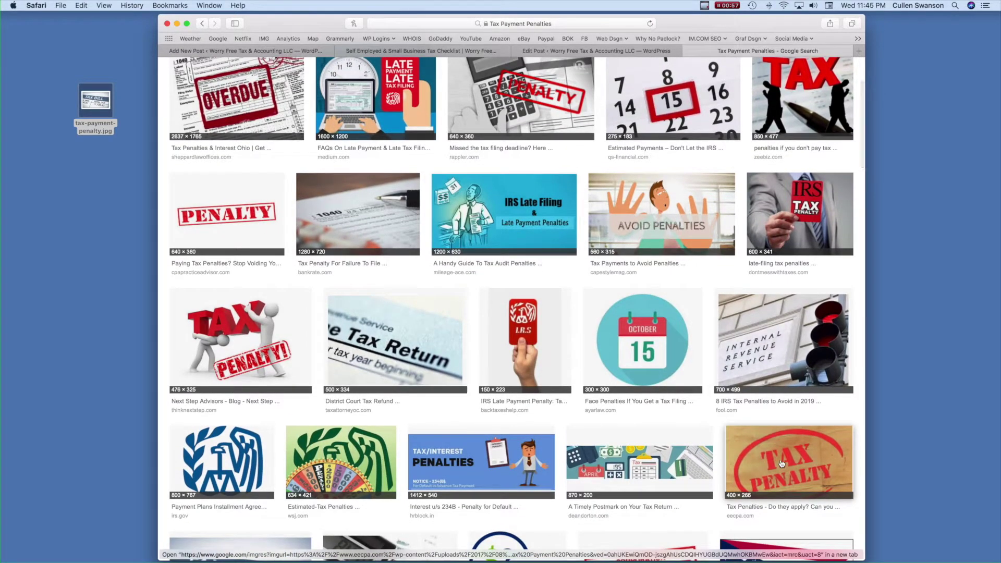
{"action": "scroll", "coordinate": [721, 457], "scroll_direction": "up", "scroll_amount": 6}
{"action": "left_click_drag", "start_coordinate": [339, 78], "coordinate": [228, 75]}
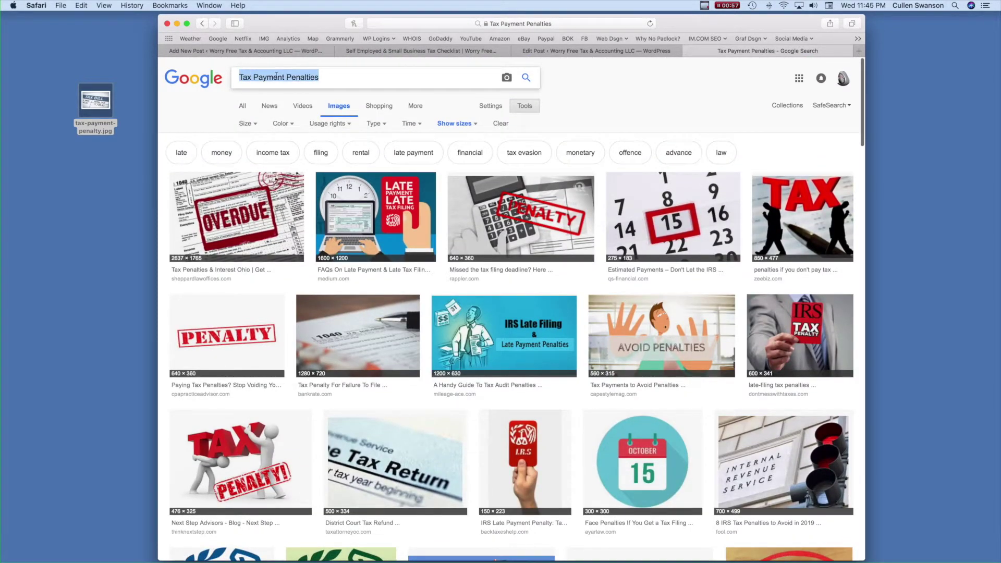
- Return to the draft and set the uploaded tax-payment-penalty image as the post's featured image
{"action": "left_click", "coordinate": [576, 52]}
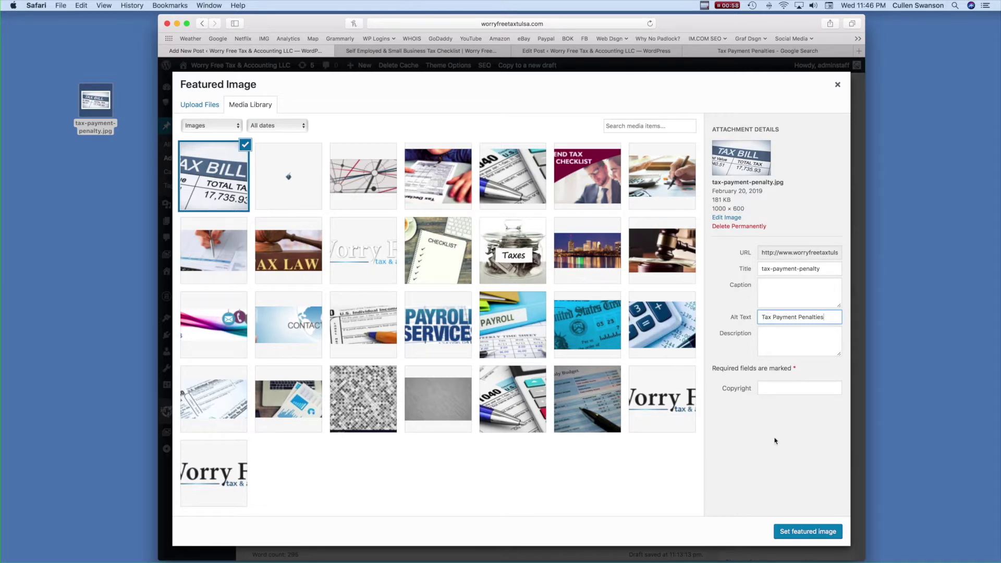
{"action": "left_click", "coordinate": [803, 532]}
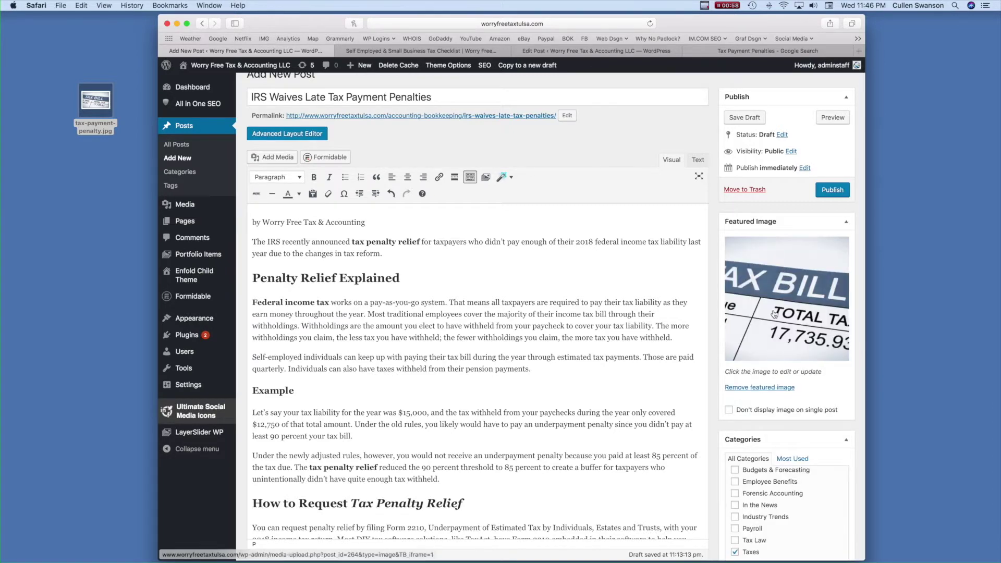
{"action": "scroll", "coordinate": [774, 313], "scroll_direction": "up", "scroll_amount": 1}
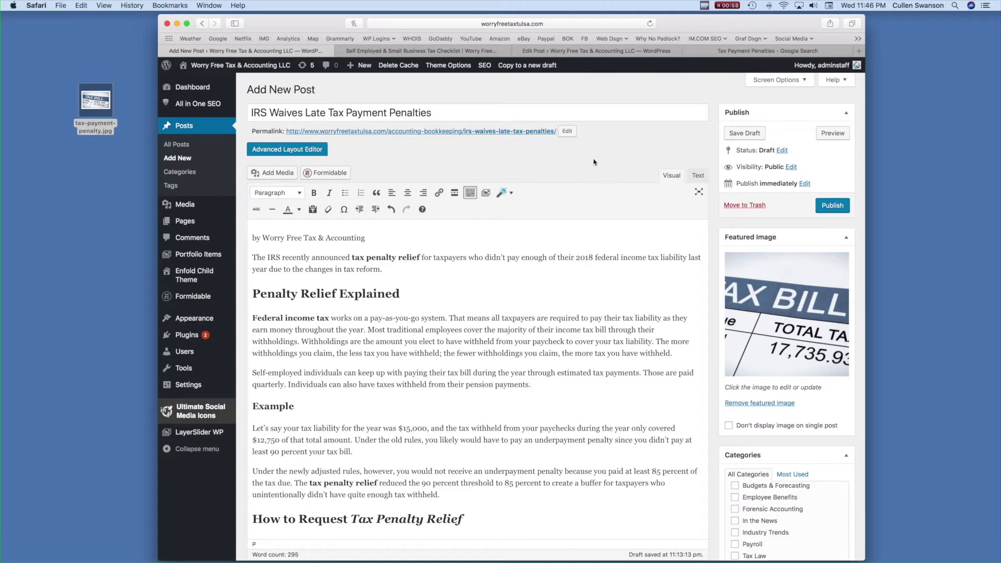
- Review the draft's body text, checking the bolded "tax penalty relief" keywords and the headings
{"action": "scroll", "coordinate": [569, 167], "scroll_direction": "down", "scroll_amount": 2}
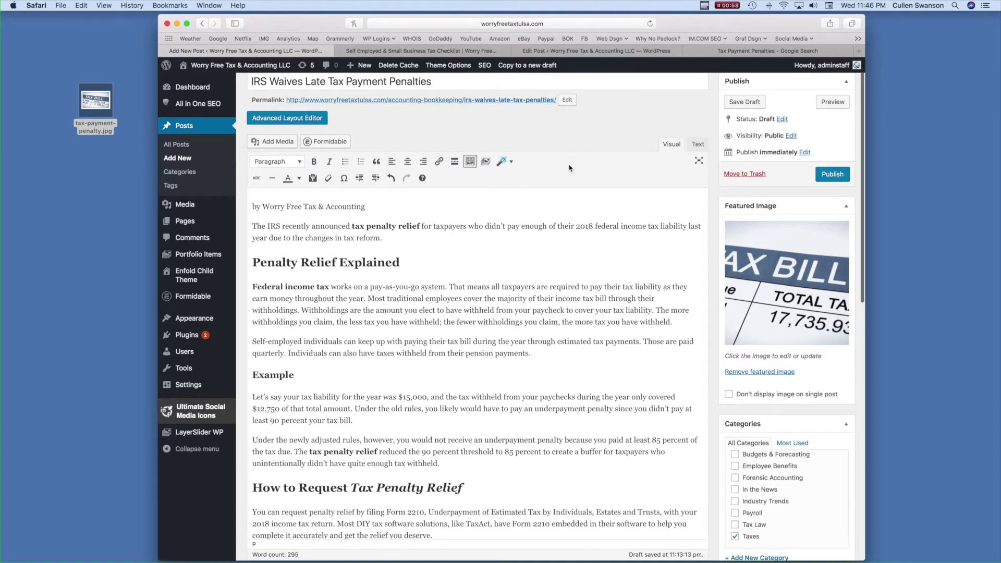
{"action": "left_click_drag", "start_coordinate": [350, 203], "coordinate": [421, 204]}
{"action": "left_click", "coordinate": [425, 218]}
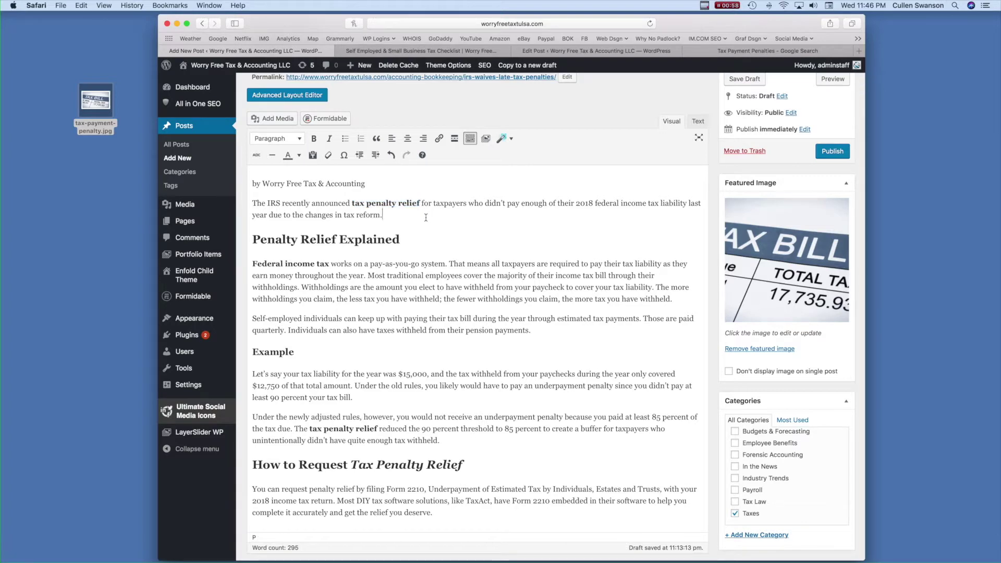
{"action": "scroll", "coordinate": [426, 218], "scroll_direction": "down", "scroll_amount": 3}
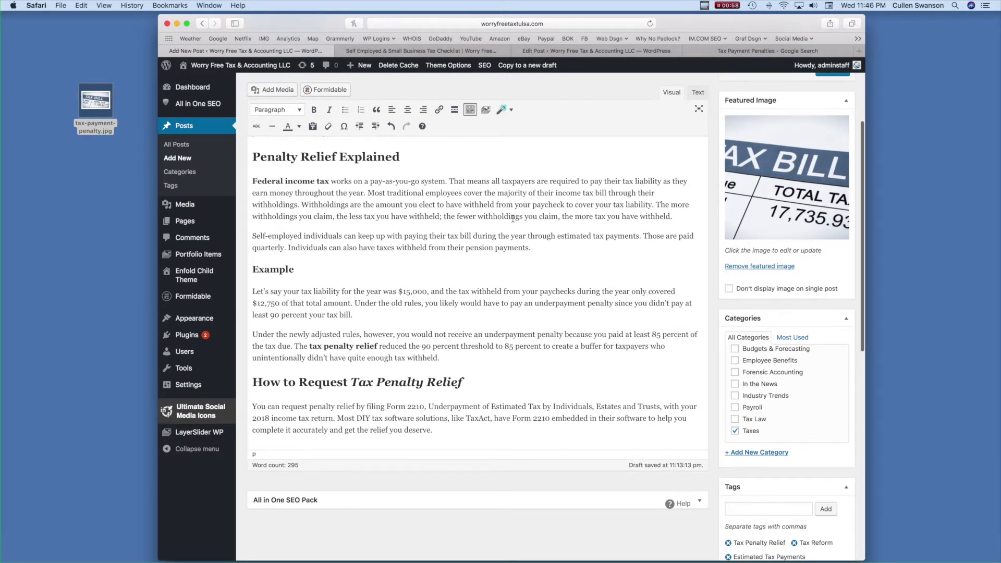
{"action": "scroll", "coordinate": [513, 218], "scroll_direction": "down", "scroll_amount": 1}
{"action": "scroll", "coordinate": [513, 219], "scroll_direction": "down", "scroll_amount": 2}
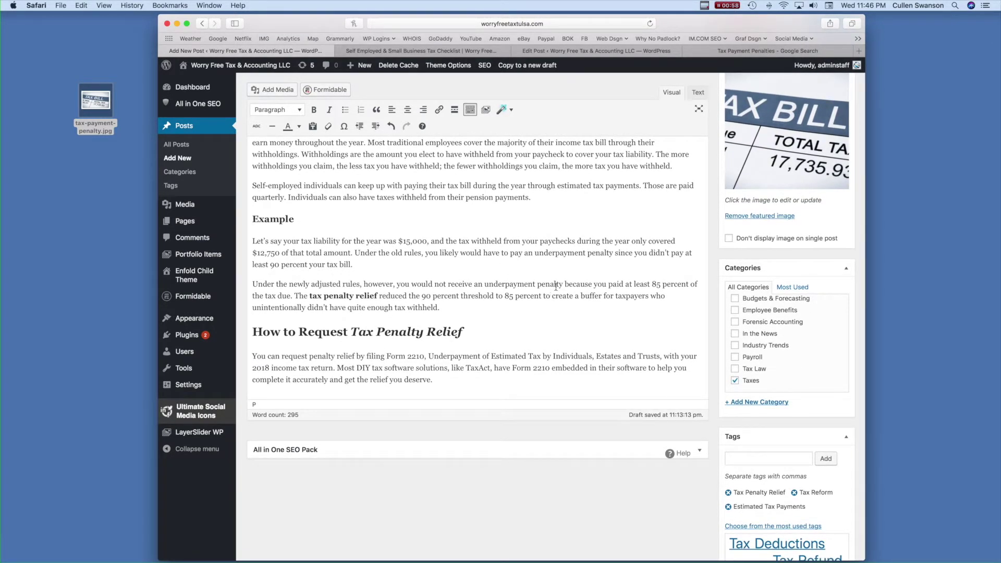
{"action": "left_click", "coordinate": [373, 295]}
{"action": "scroll", "coordinate": [473, 295], "scroll_direction": "up", "scroll_amount": 5}
{"action": "scroll", "coordinate": [476, 338], "scroll_direction": "down", "scroll_amount": 4}
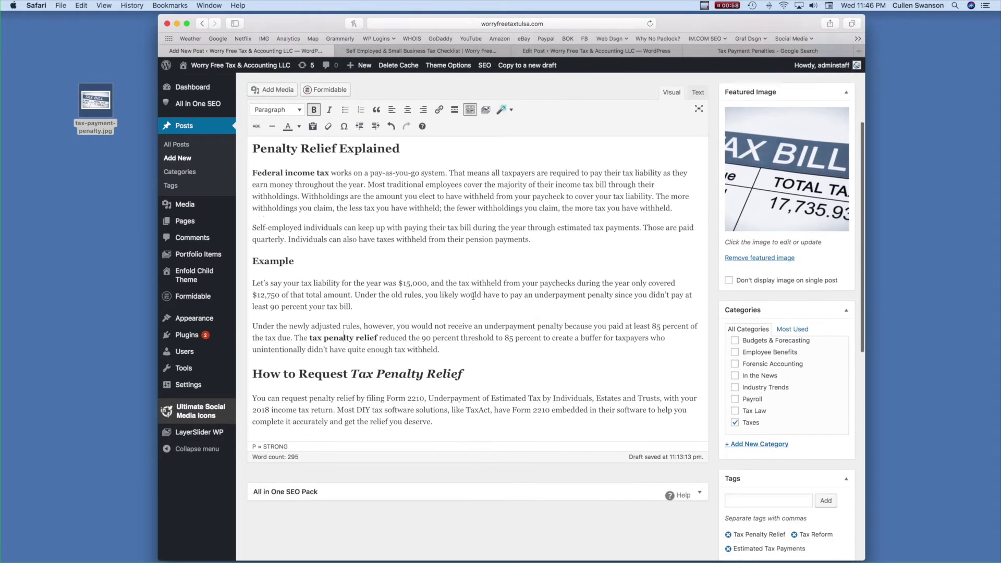
- Expand the draft's All in One SEO Pack section and examine its title and description
{"action": "left_click", "coordinate": [362, 472]}
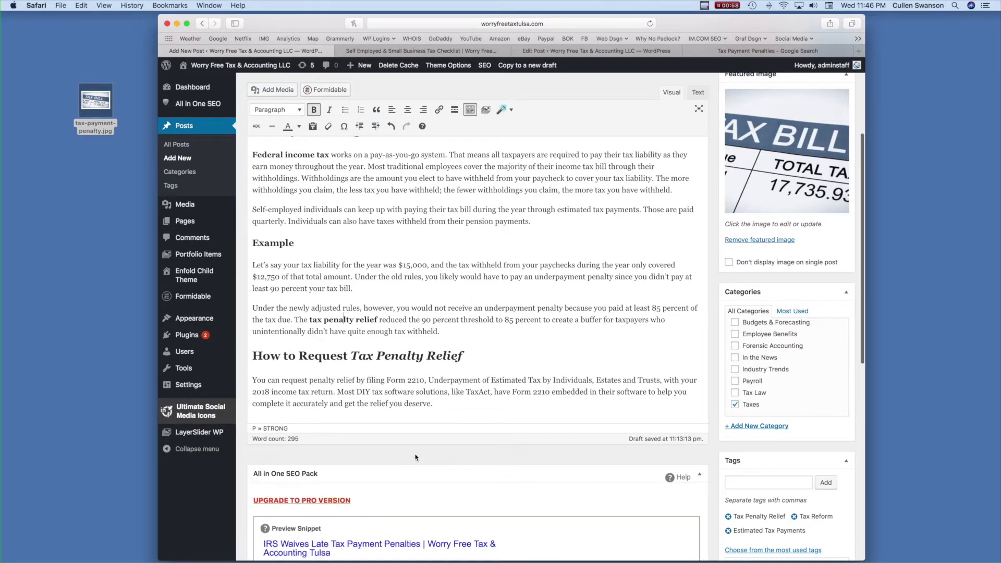
{"action": "scroll", "coordinate": [407, 459], "scroll_direction": "down", "scroll_amount": 5}
{"action": "left_click_drag", "start_coordinate": [424, 437], "coordinate": [548, 439]}
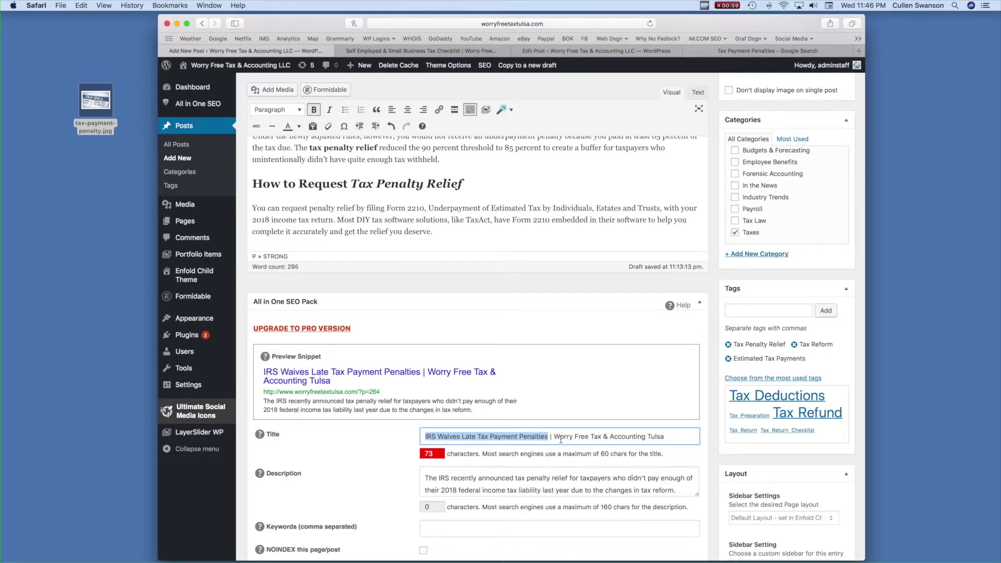
{"action": "left_click_drag", "start_coordinate": [554, 437], "coordinate": [685, 436]}
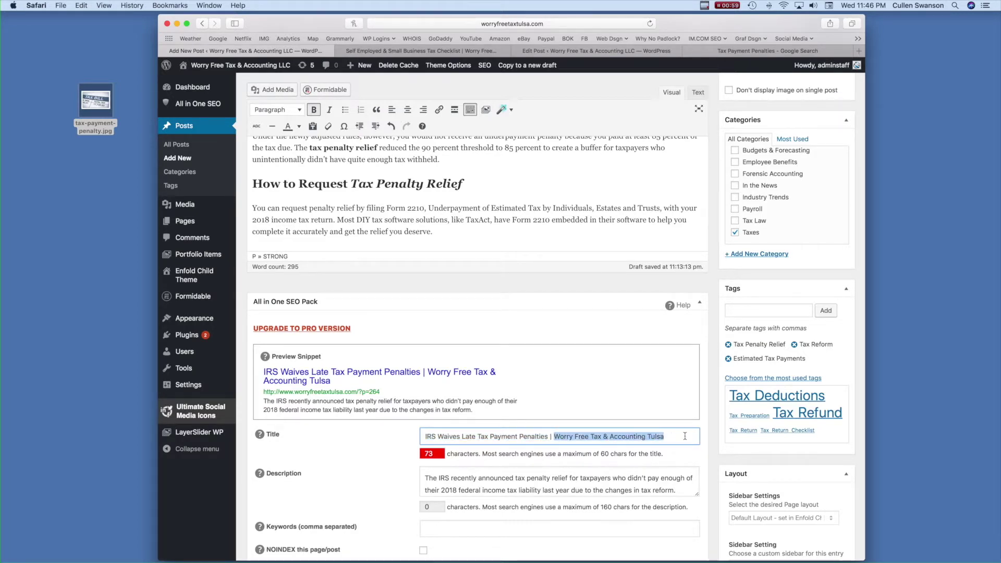
{"action": "left_click", "coordinate": [649, 437]}
{"action": "left_click", "coordinate": [535, 478]}
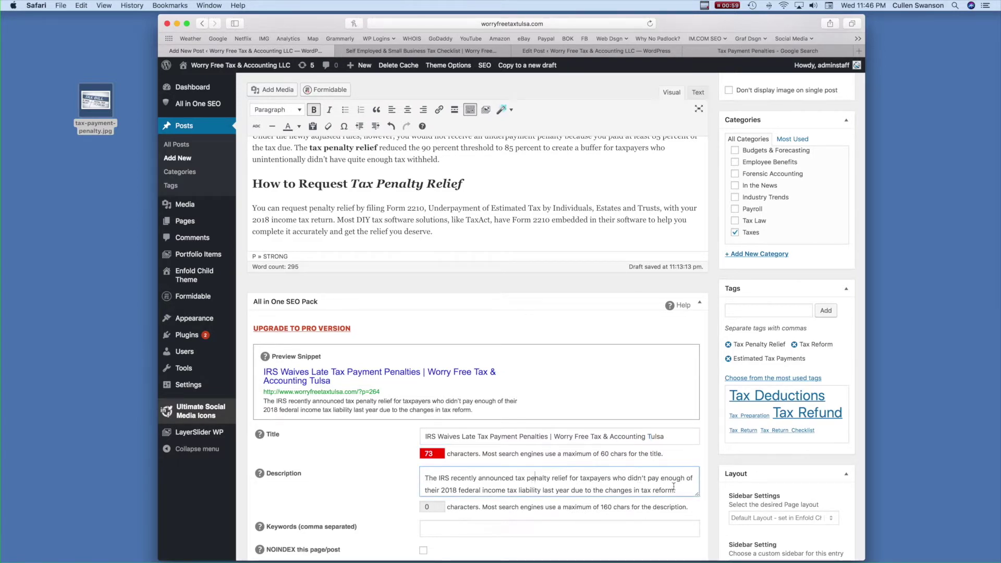
- Collapse the All in One SEO Pack section, look through the site's existing tags in a separate tab, and return to the draft
{"action": "left_click", "coordinate": [555, 299]}
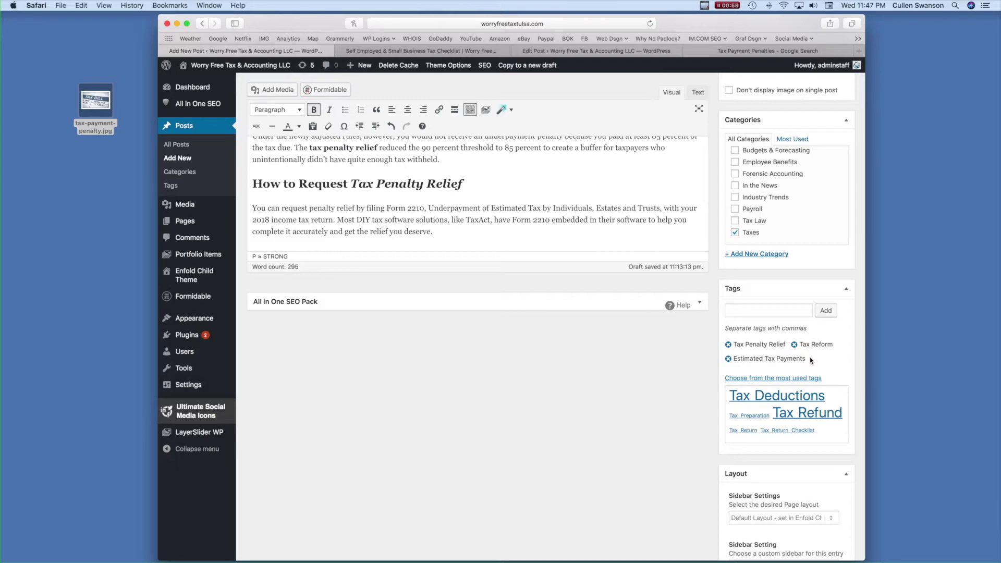
{"action": "left_click", "coordinate": [170, 187], "text": "super"}
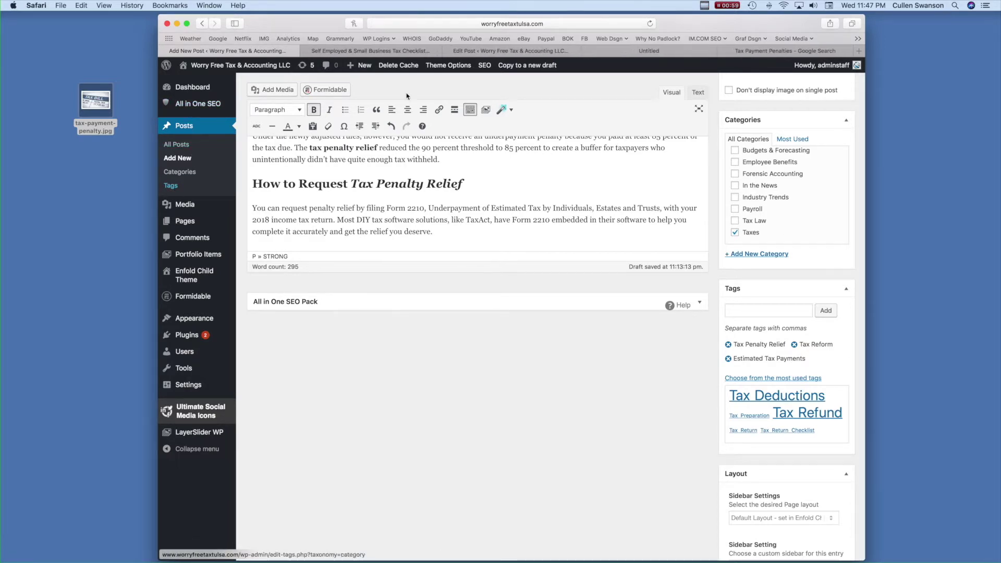
{"action": "left_click", "coordinate": [656, 51]}
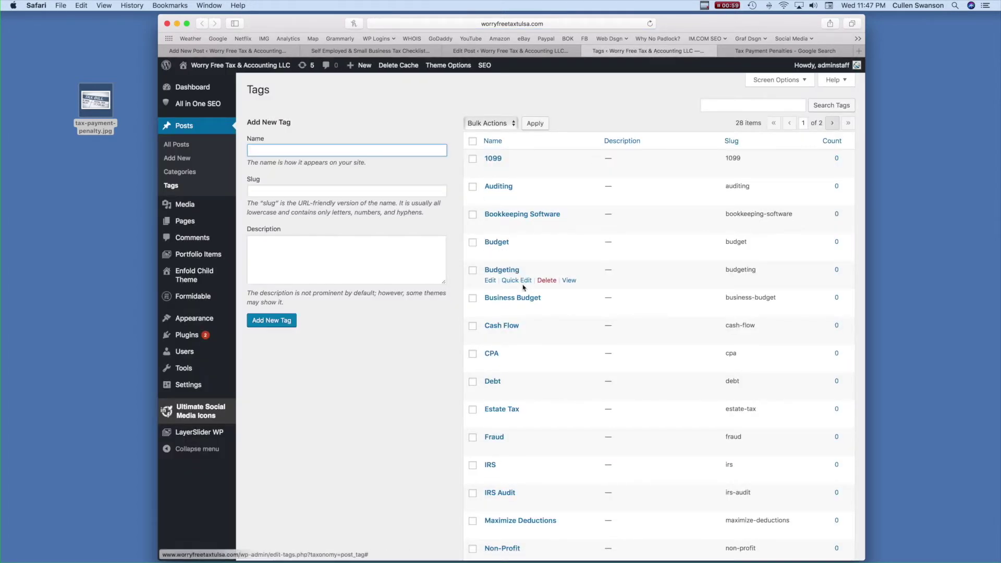
{"action": "scroll", "coordinate": [524, 284], "scroll_direction": "down", "scroll_amount": 5}
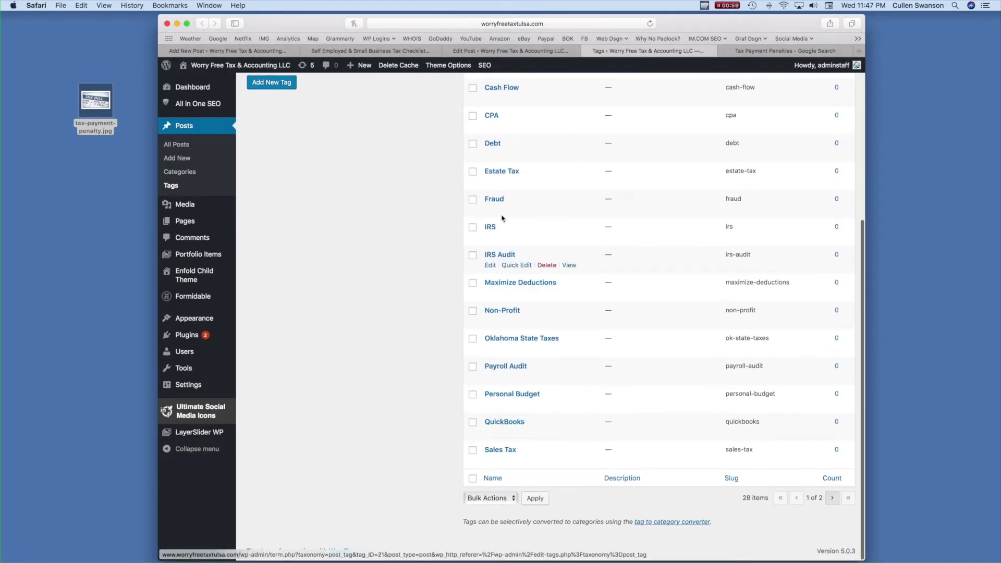
{"action": "scroll", "coordinate": [541, 452], "scroll_direction": "up", "scroll_amount": 1}
{"action": "scroll", "coordinate": [541, 365], "scroll_direction": "up", "scroll_amount": 10}
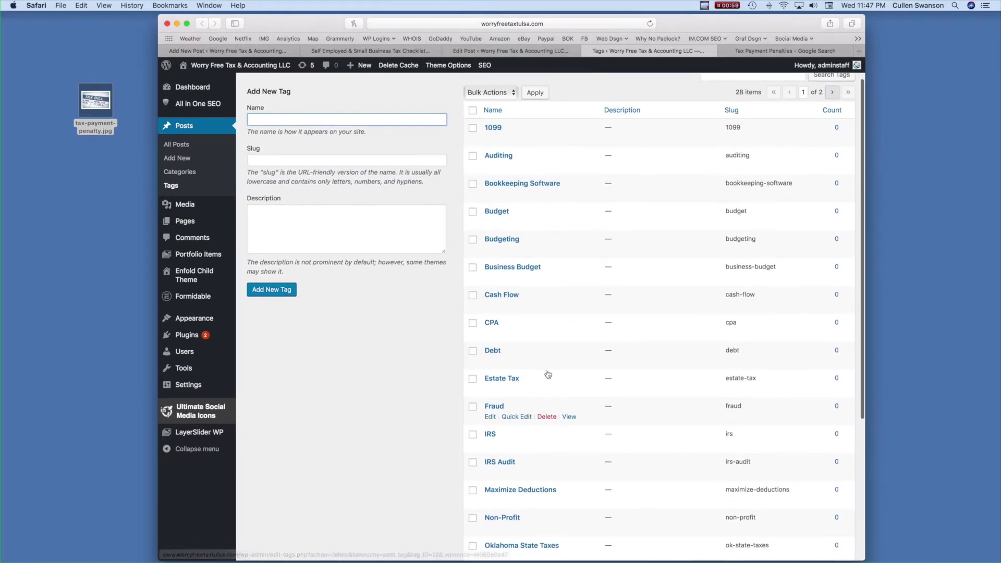
{"action": "left_click", "coordinate": [588, 51]}
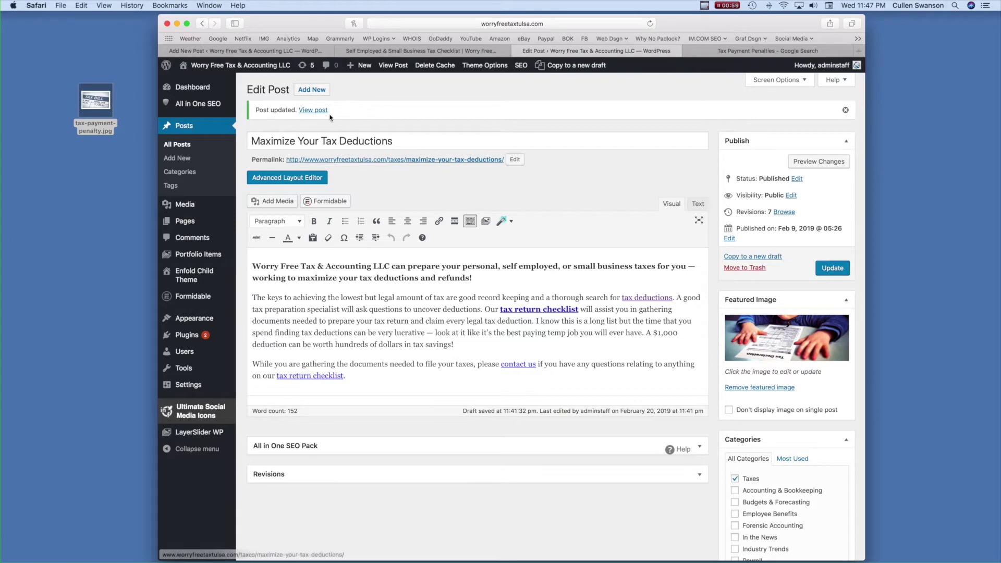
{"action": "left_click", "coordinate": [273, 51]}
- Check the draft's tags and layout settings, and publish the post "IRS Waives Late Tax Payment Penalties"
{"action": "scroll", "coordinate": [670, 386], "scroll_direction": "down", "scroll_amount": 3}
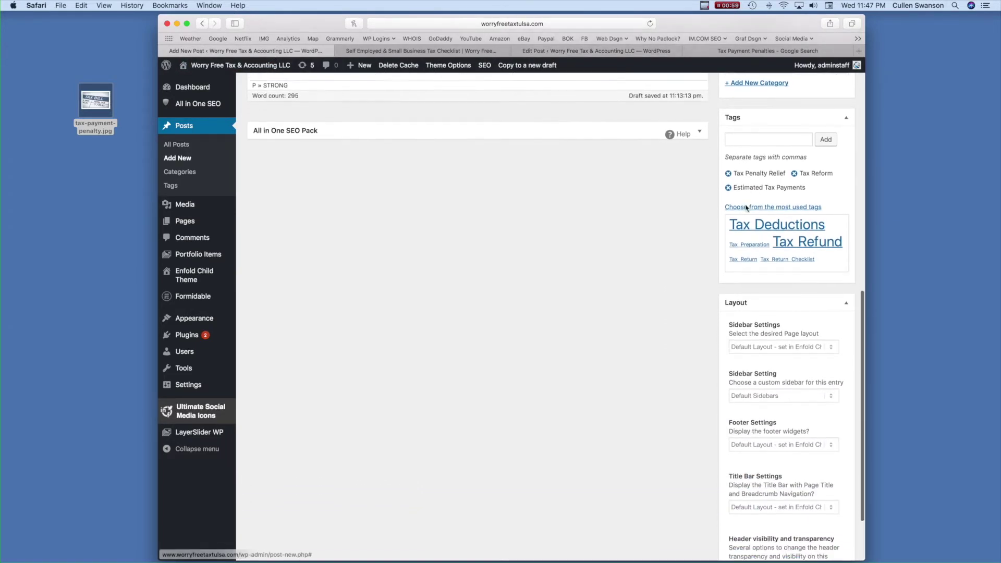
{"action": "scroll", "coordinate": [691, 240], "scroll_direction": "up", "scroll_amount": 5}
{"action": "scroll", "coordinate": [463, 194], "scroll_direction": "up", "scroll_amount": 1}
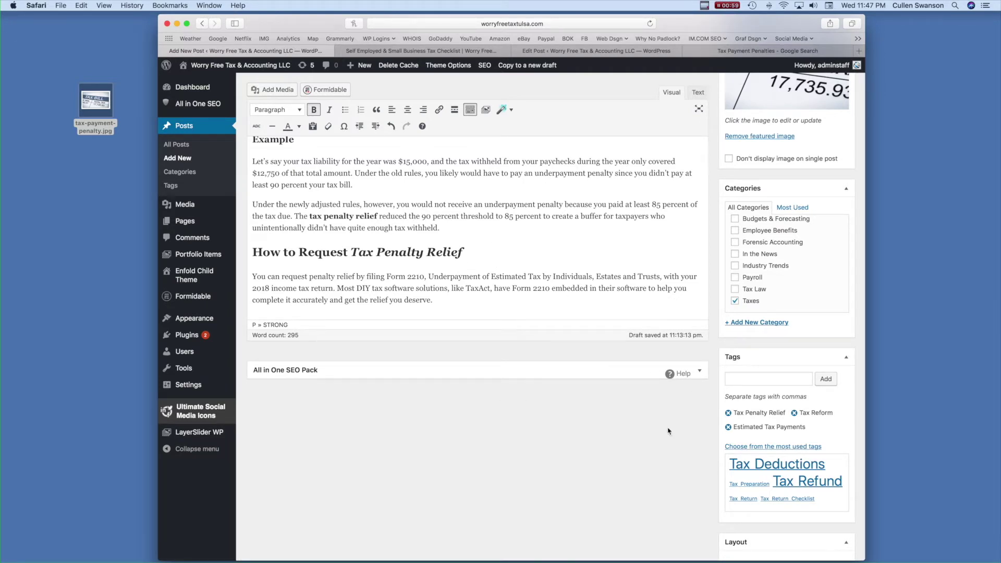
{"action": "scroll", "coordinate": [677, 443], "scroll_direction": "down", "scroll_amount": 10}
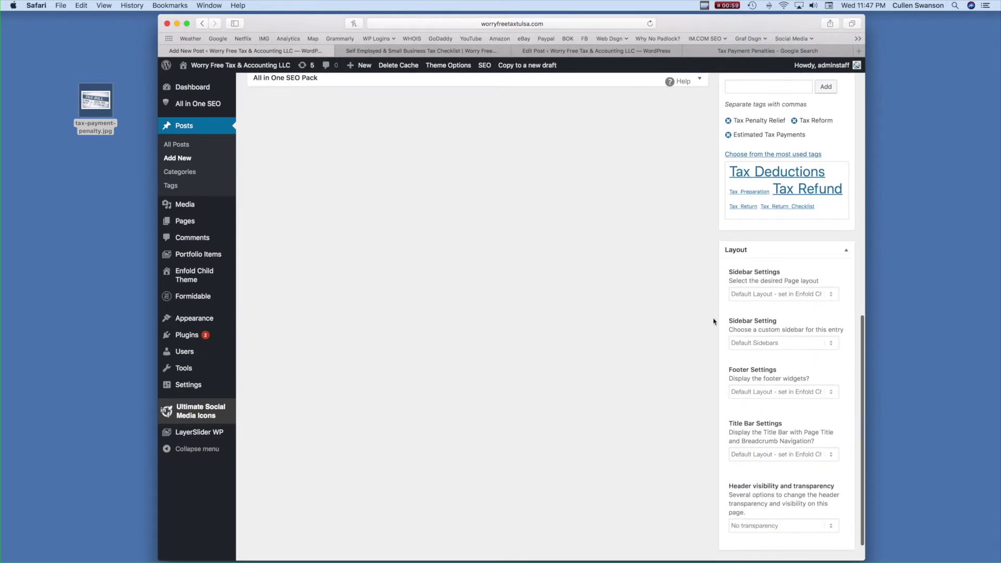
{"action": "scroll", "coordinate": [778, 421], "scroll_direction": "down", "scroll_amount": 2}
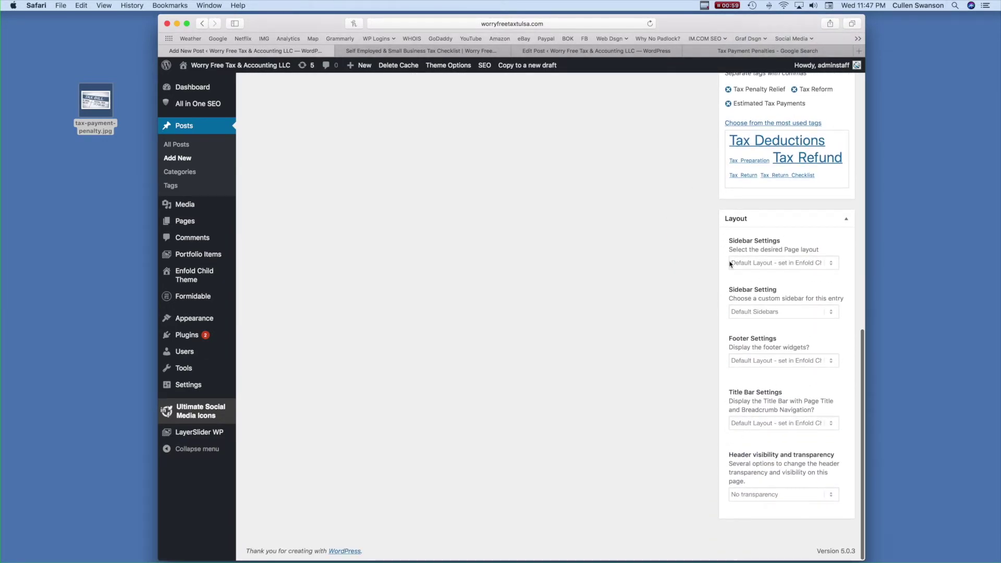
{"action": "scroll", "coordinate": [704, 392], "scroll_direction": "up", "scroll_amount": 20}
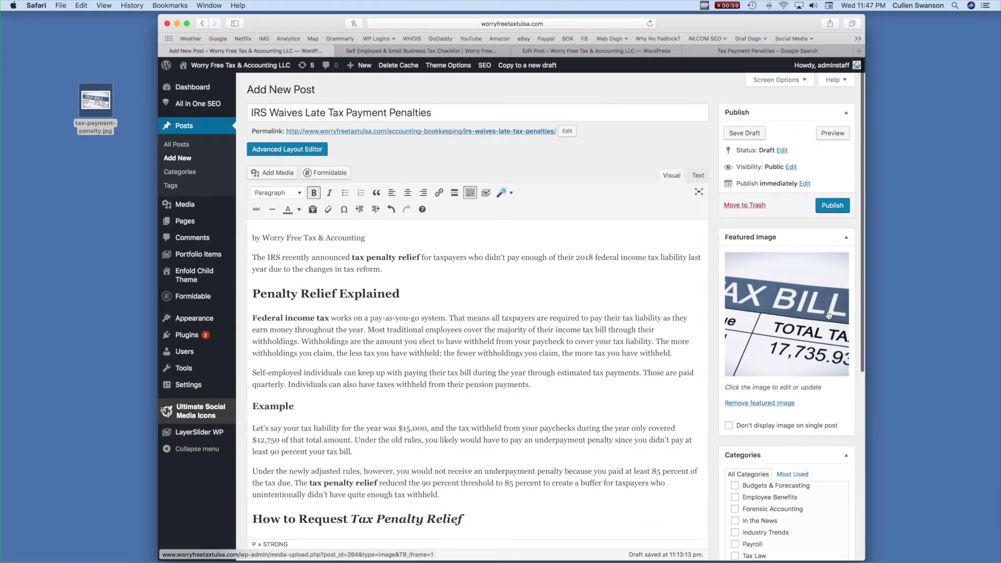
{"action": "left_click", "coordinate": [818, 207]}
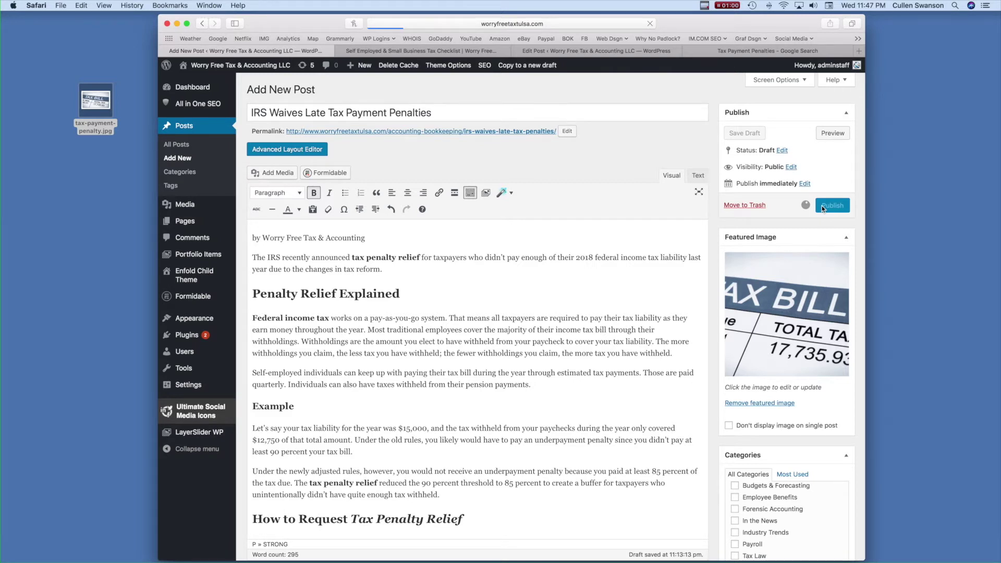
- Close the Google Images search tab and move tax-payment-penalty.jpg from the desktop to the Trash
{"action": "left_click", "coordinate": [687, 51]}
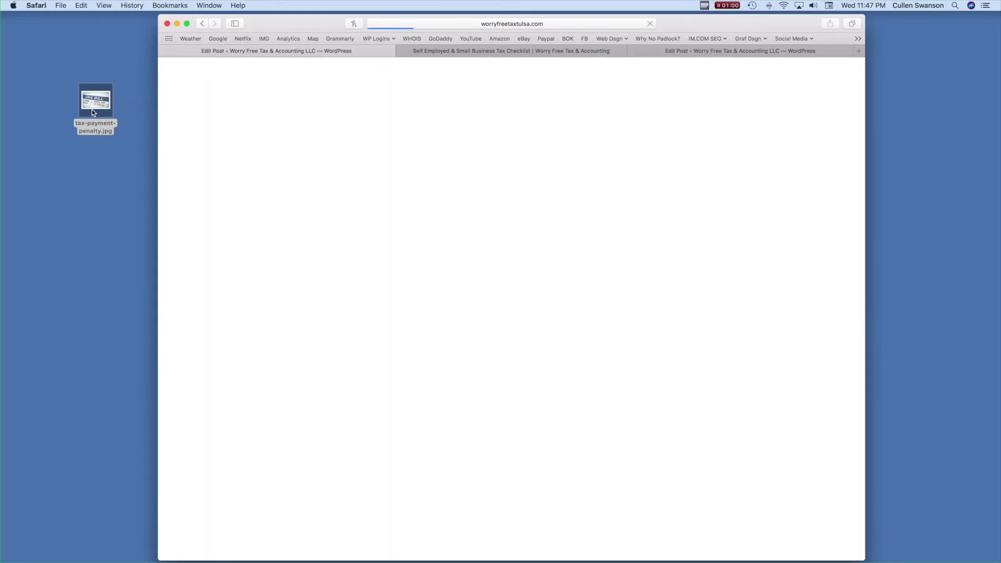
{"action": "right_click", "coordinate": [93, 104]}
{"action": "left_click", "coordinate": [116, 132]}
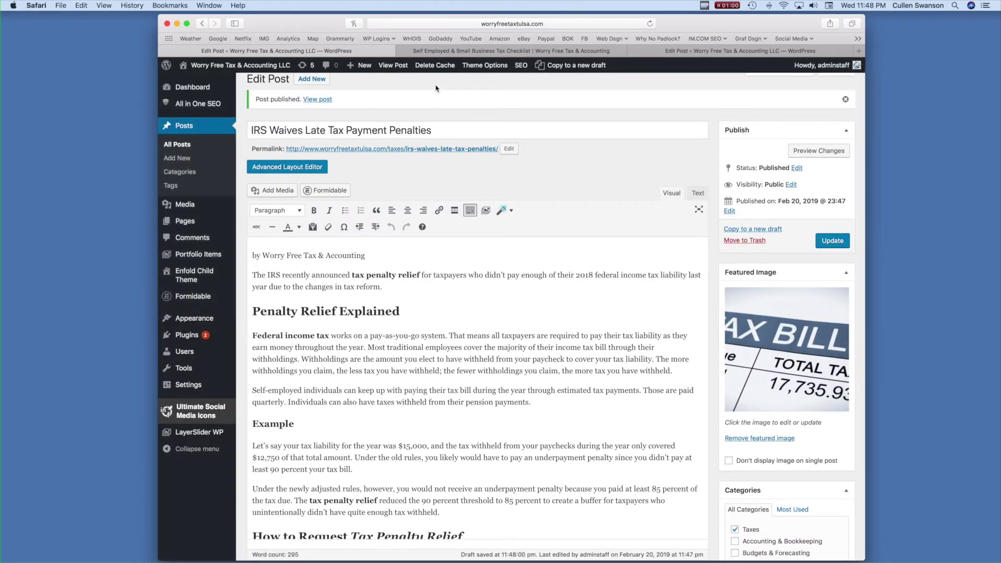
- Open the live Worry Free Tax & Accounting website in a new tab and go to its Blog page
{"action": "mouse_move", "coordinate": [224, 66]}
{"action": "right_click", "coordinate": [195, 82]}
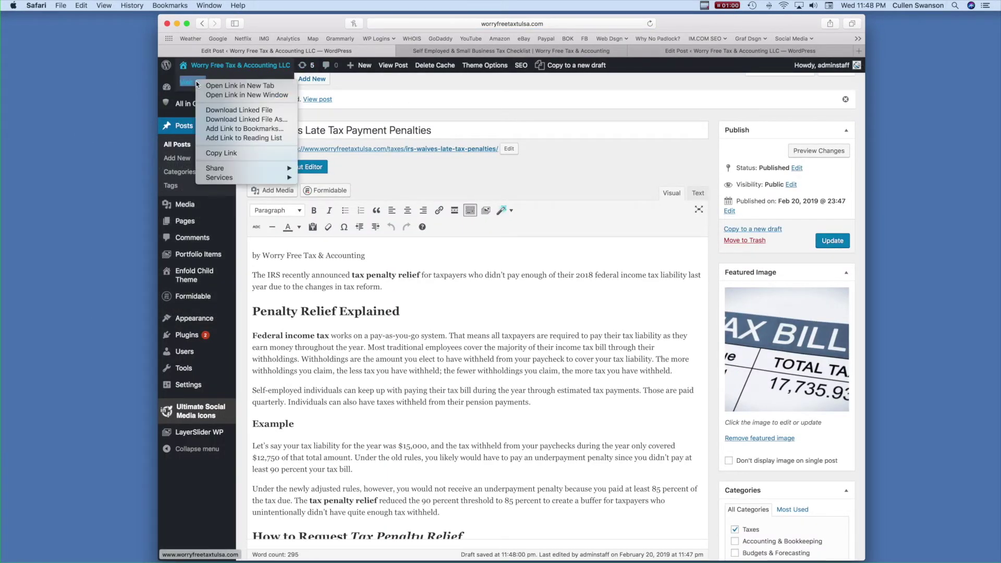
{"action": "left_click", "coordinate": [213, 86]}
{"action": "left_click", "coordinate": [749, 55]}
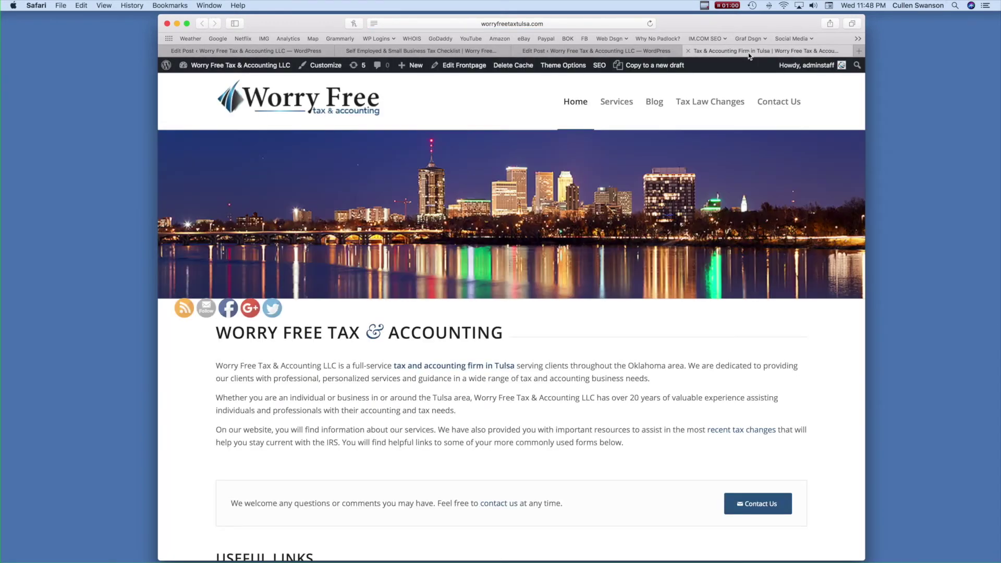
{"action": "left_click", "coordinate": [658, 103]}
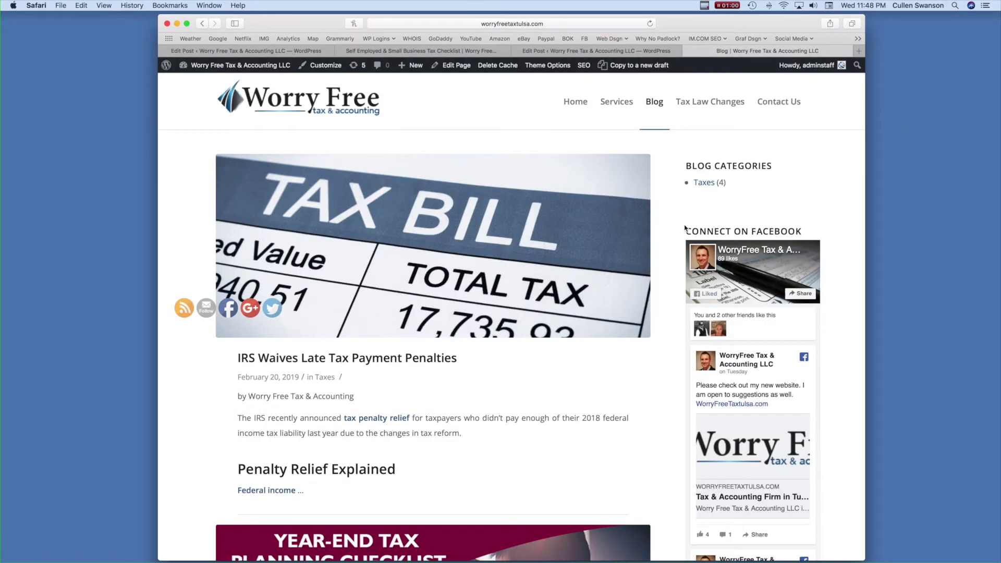
- Review the blog listing, comparing the newly published post's image, title and excerpt with the older entries
{"action": "scroll", "coordinate": [471, 223], "scroll_direction": "down", "scroll_amount": 5}
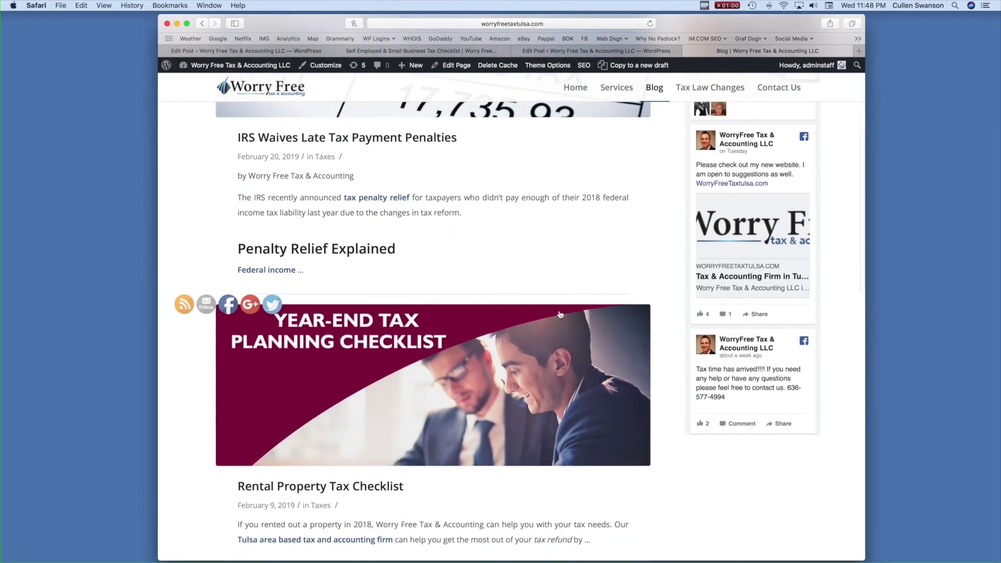
{"action": "scroll", "coordinate": [521, 323], "scroll_direction": "up", "scroll_amount": 5}
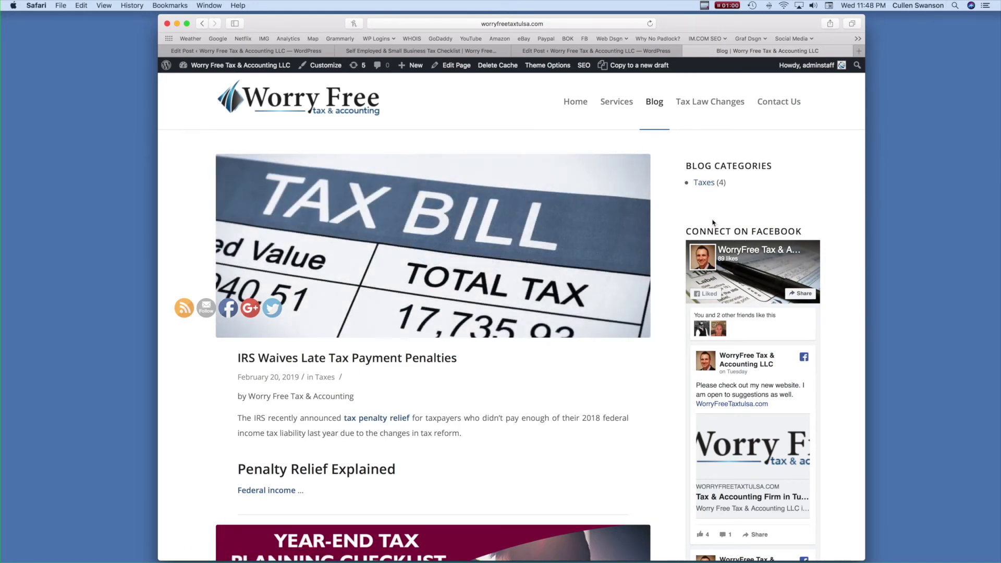
{"action": "scroll", "coordinate": [650, 288], "scroll_direction": "down", "scroll_amount": 5}
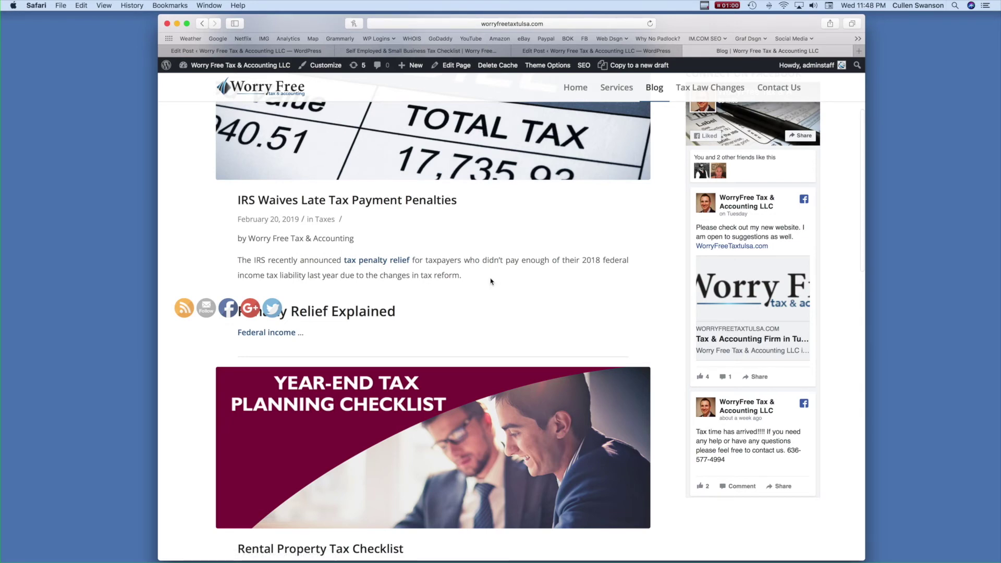
{"action": "scroll", "coordinate": [444, 271], "scroll_direction": "down", "scroll_amount": 3}
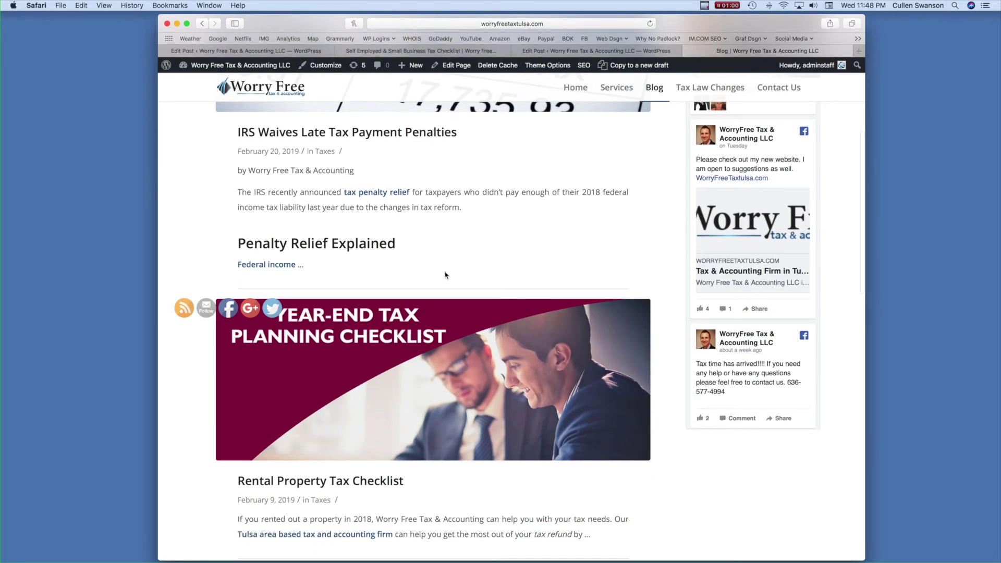
{"action": "scroll", "coordinate": [445, 275], "scroll_direction": "up", "scroll_amount": 8}
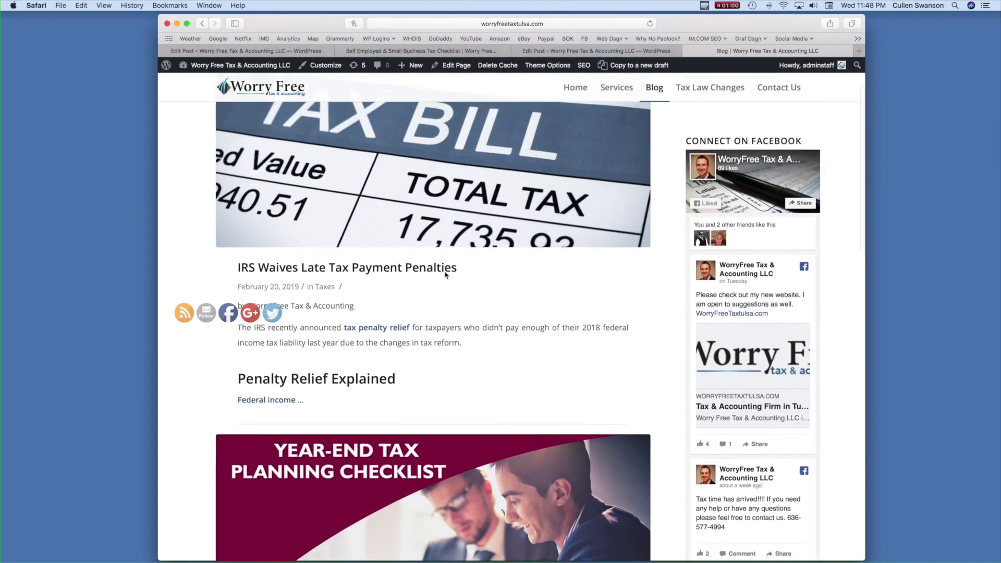
{"action": "scroll", "coordinate": [452, 361], "scroll_direction": "down", "scroll_amount": 20}
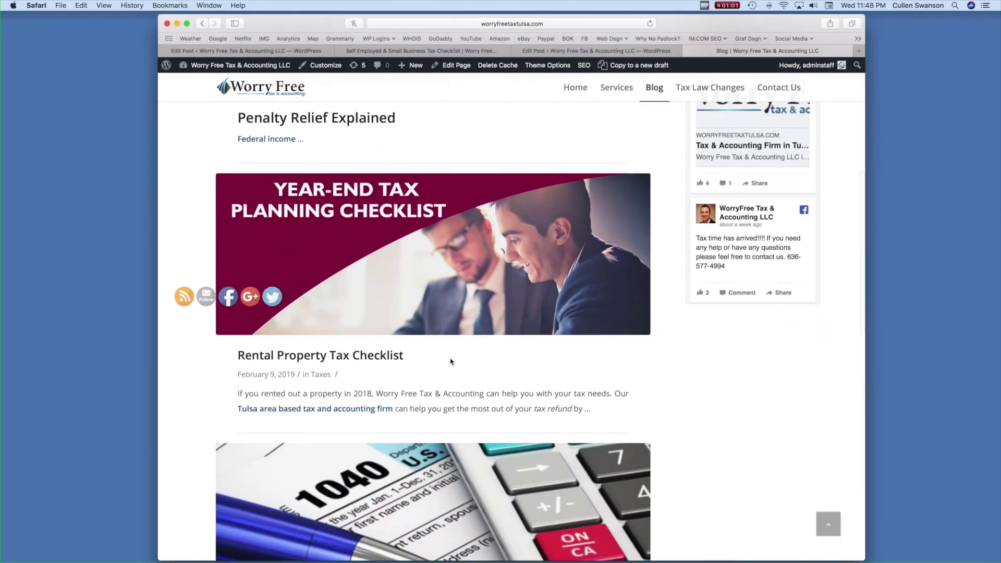
{"action": "scroll", "coordinate": [451, 361], "scroll_direction": "up", "scroll_amount": 20}
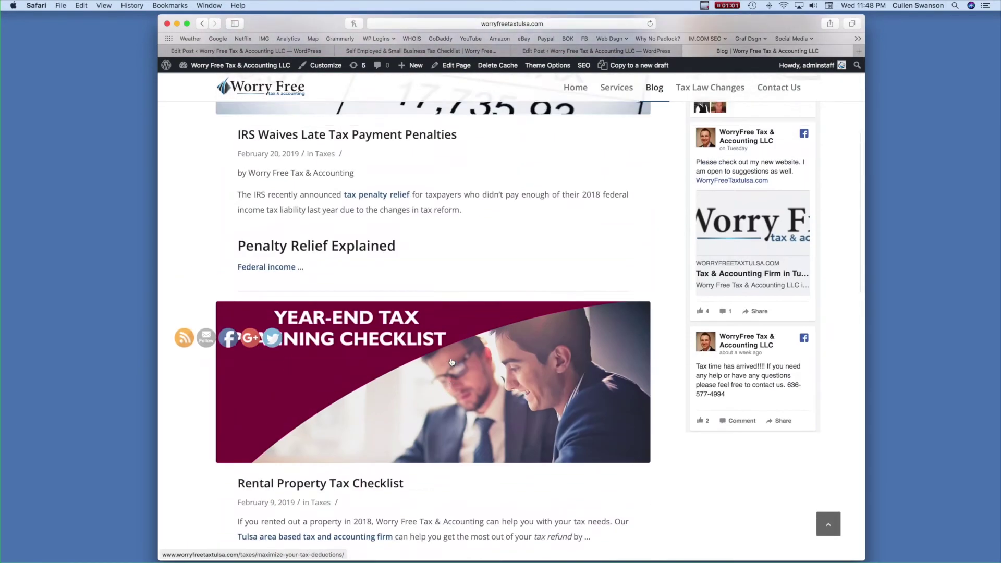
- Open the published "IRS Waives Late Tax Payment Penalties" post from the blog, review it down to the footer, and reload it from its title
{"action": "left_click", "coordinate": [427, 164]}
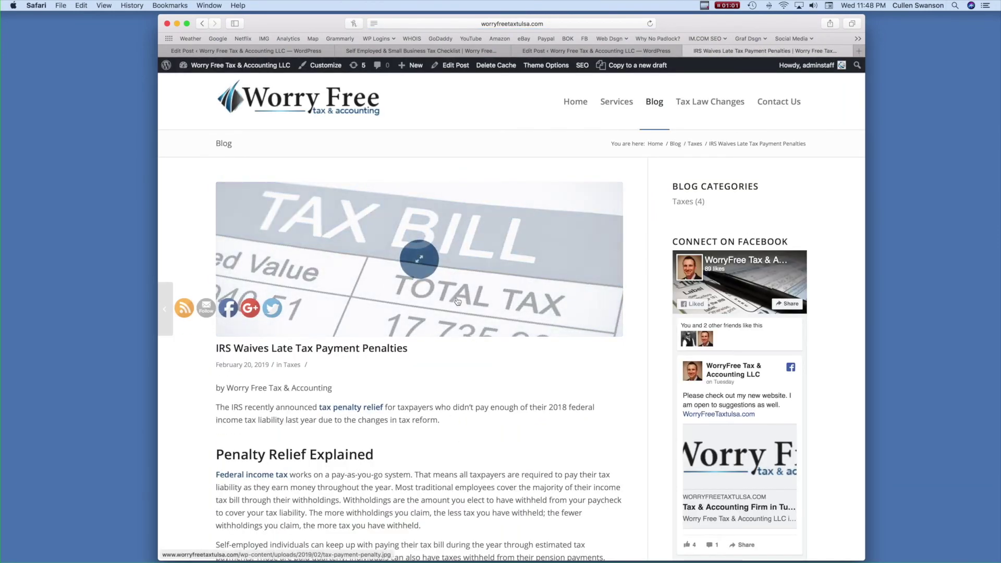
{"action": "scroll", "coordinate": [459, 302], "scroll_direction": "down", "scroll_amount": 5}
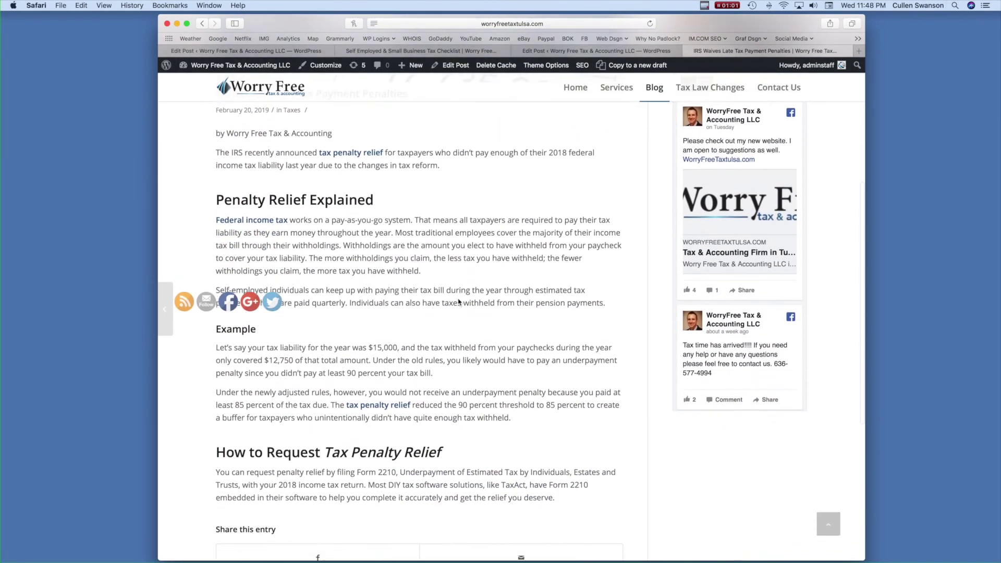
{"action": "scroll", "coordinate": [459, 302], "scroll_direction": "down", "scroll_amount": 4}
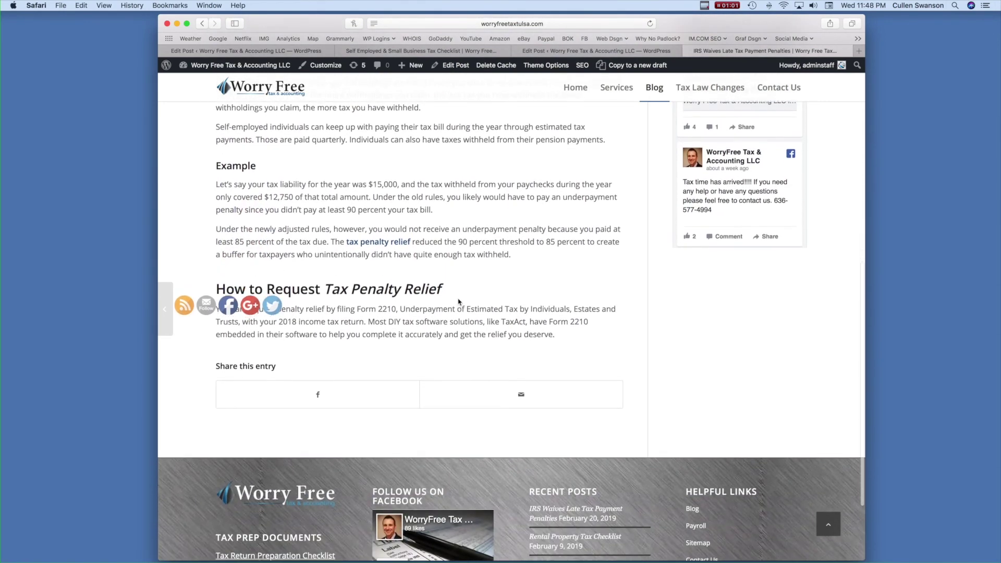
{"action": "scroll", "coordinate": [459, 298], "scroll_direction": "down", "scroll_amount": 2}
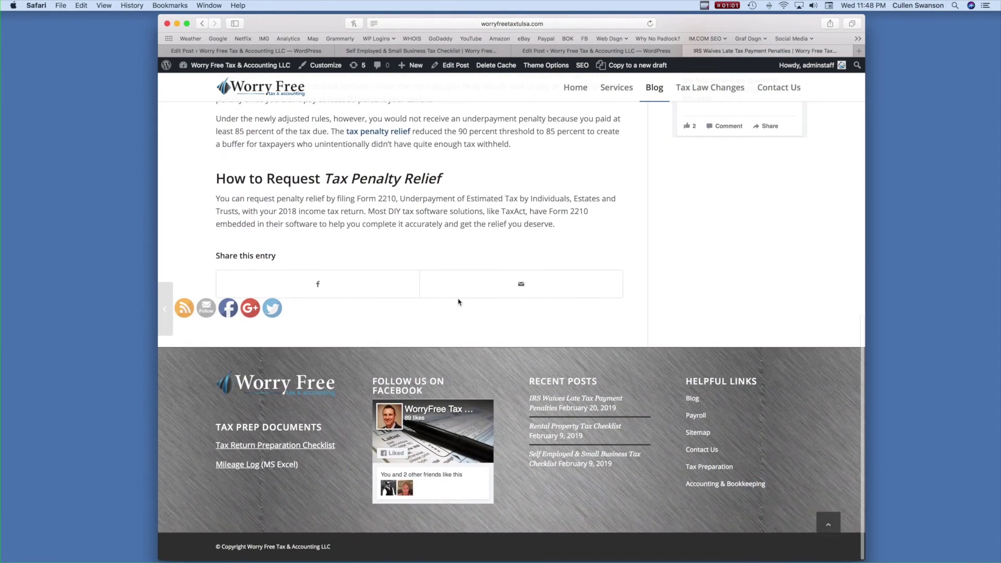
{"action": "scroll", "coordinate": [458, 302], "scroll_direction": "up", "scroll_amount": 15}
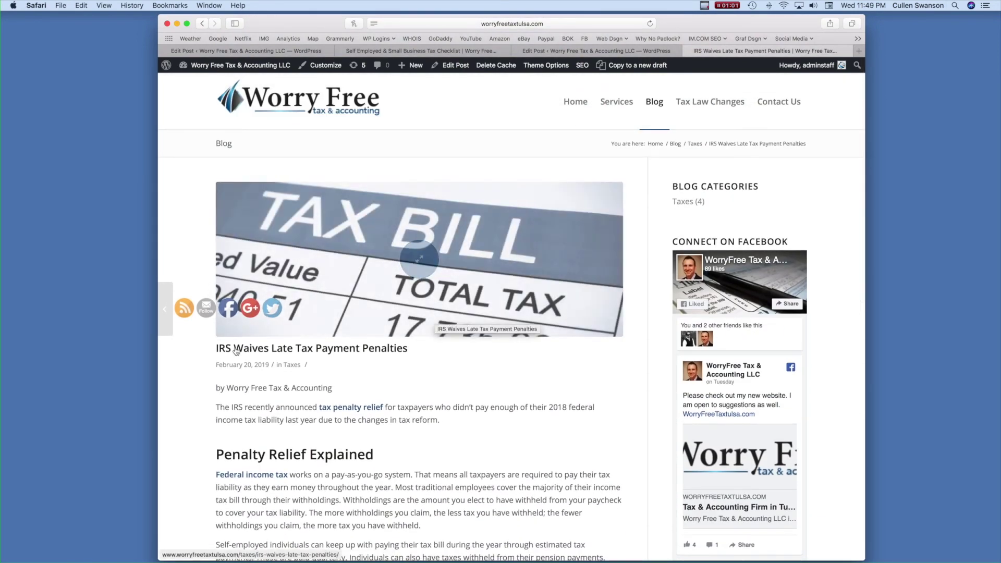
{"action": "left_click", "coordinate": [351, 349]}
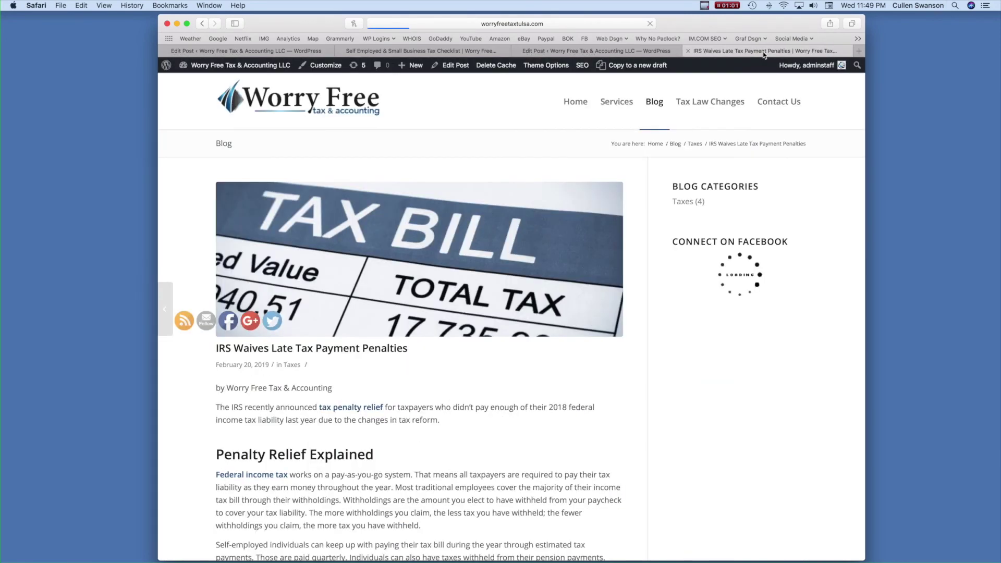
- Close the "Maximize Your Tax Deductions" editor, the live post and the Self Employed checklist tabs, leaving only the published post's editor open
{"action": "left_click", "coordinate": [609, 50]}
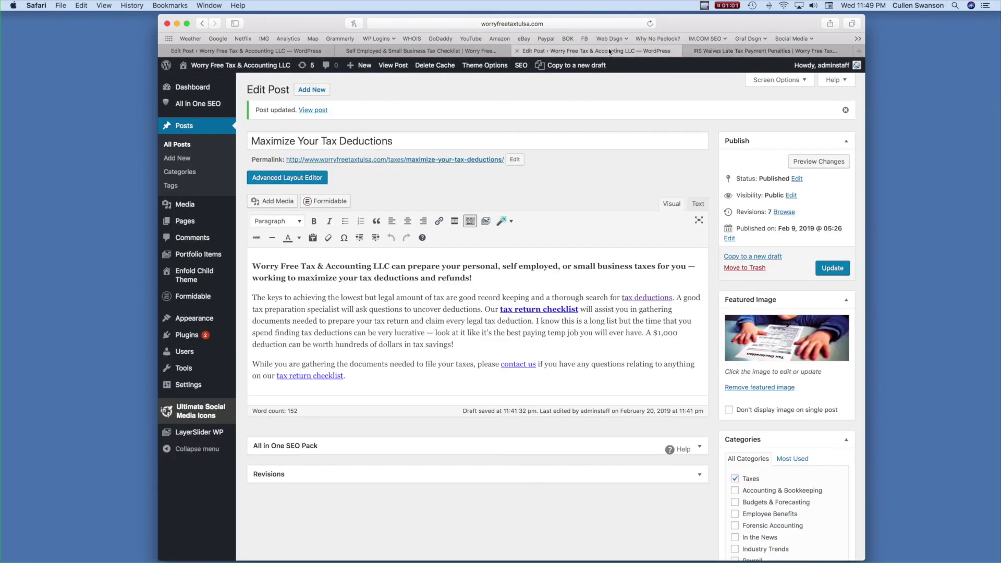
{"action": "left_click", "coordinate": [516, 50]}
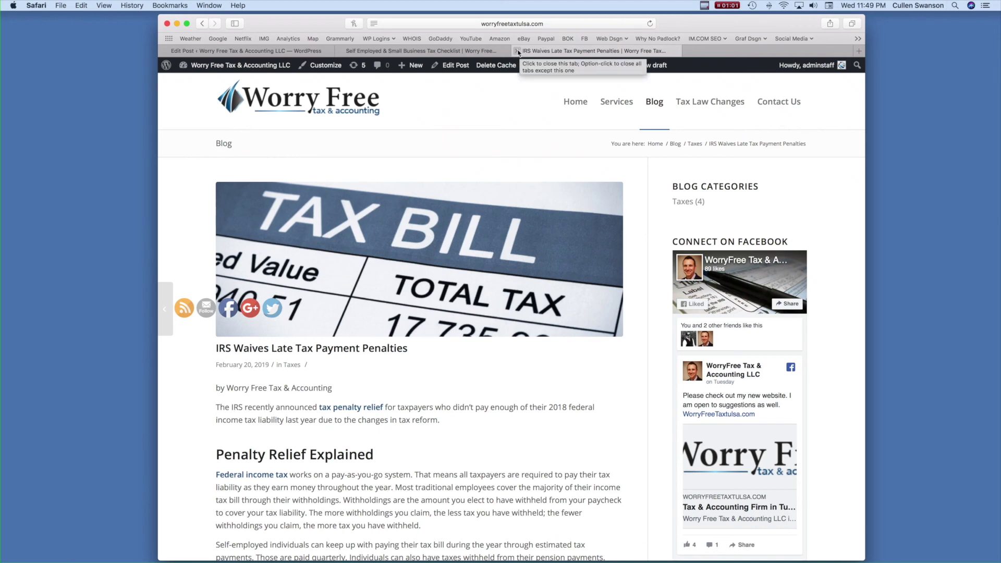
{"action": "left_click", "coordinate": [518, 51]}
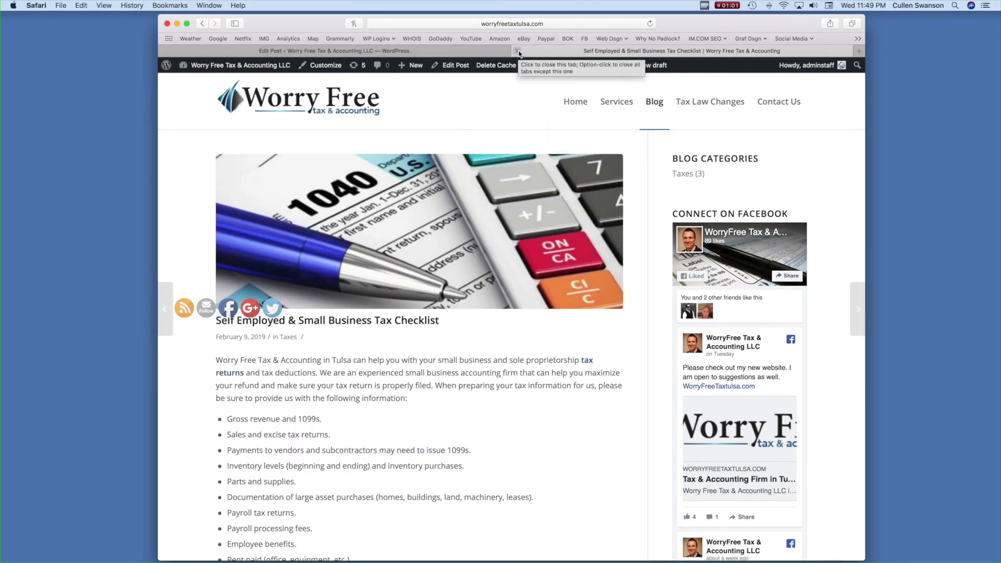
{"action": "left_click", "coordinate": [518, 51]}
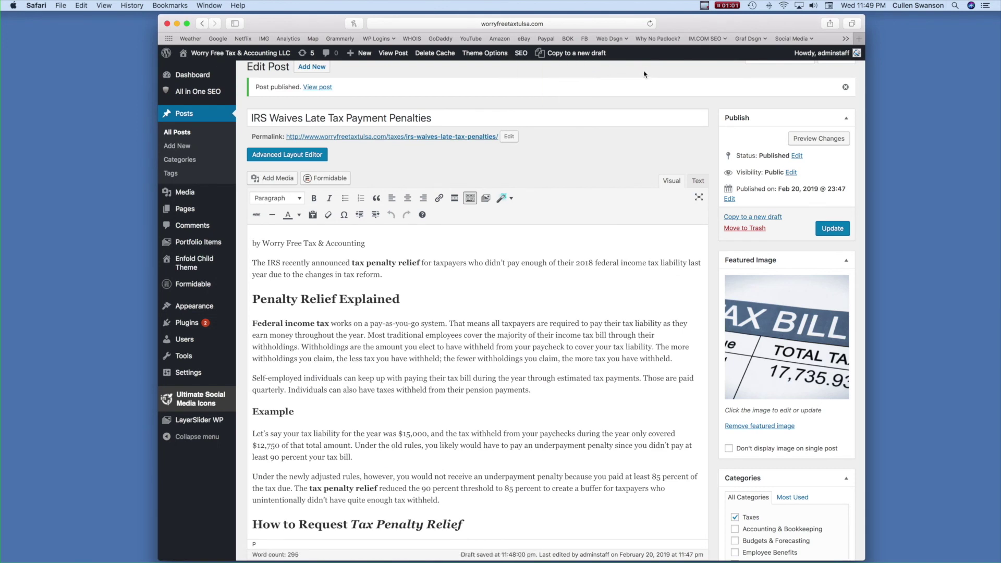